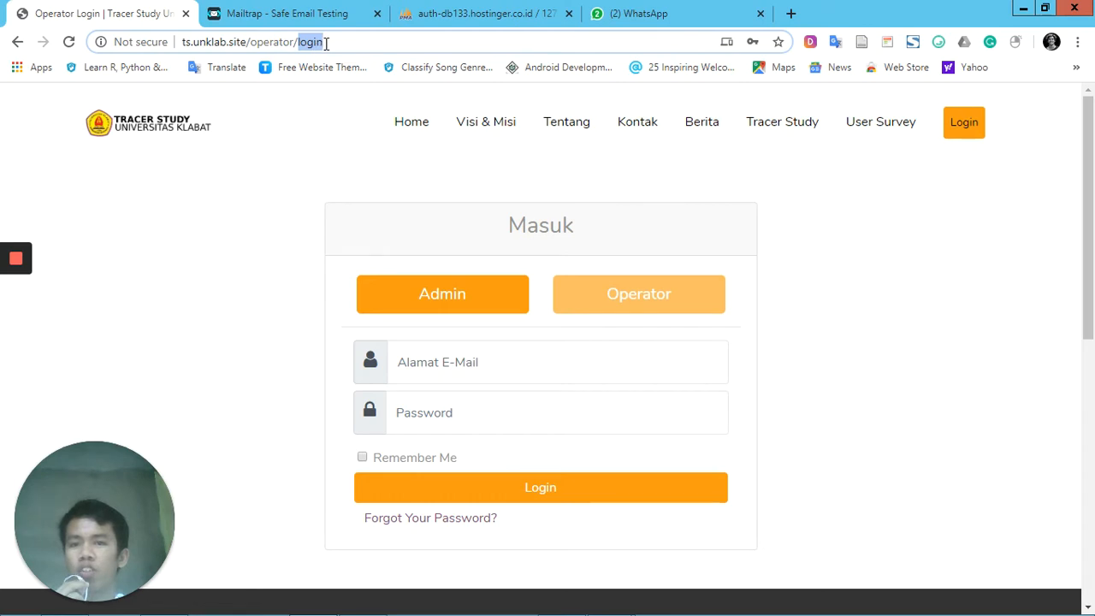
{"action": "left_click", "coordinate": [644, 375]}
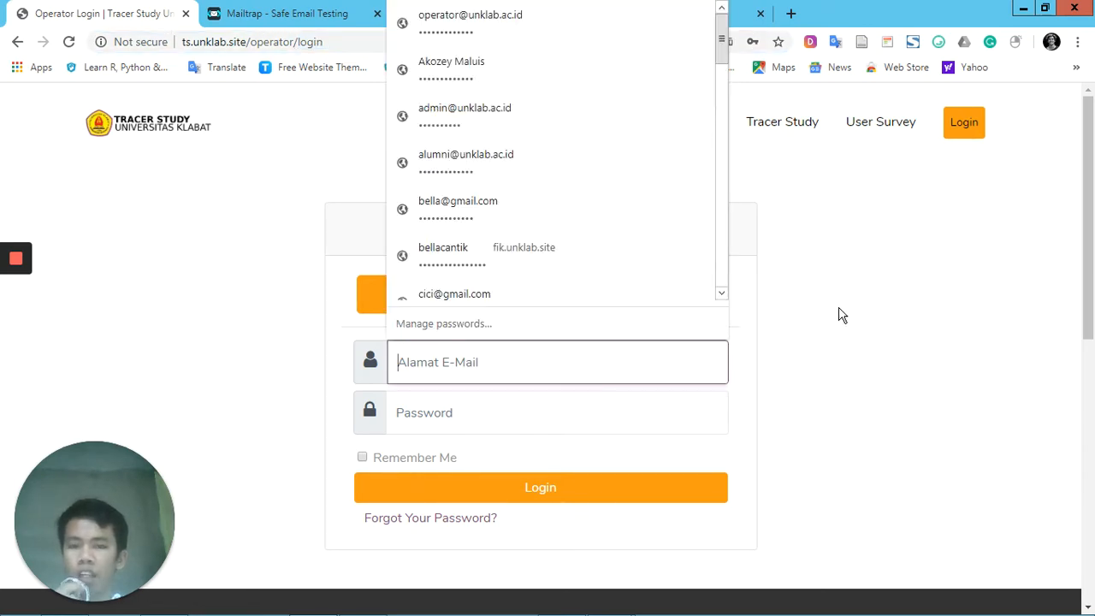
{"action": "left_click", "coordinate": [707, 413]}
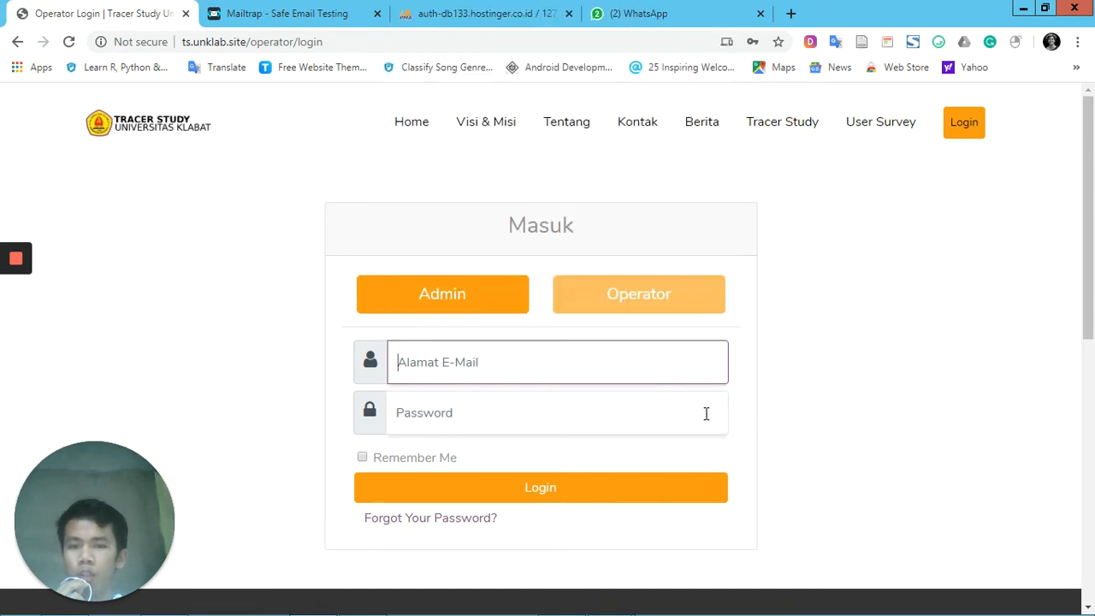
{"action": "left_click", "coordinate": [853, 396]}
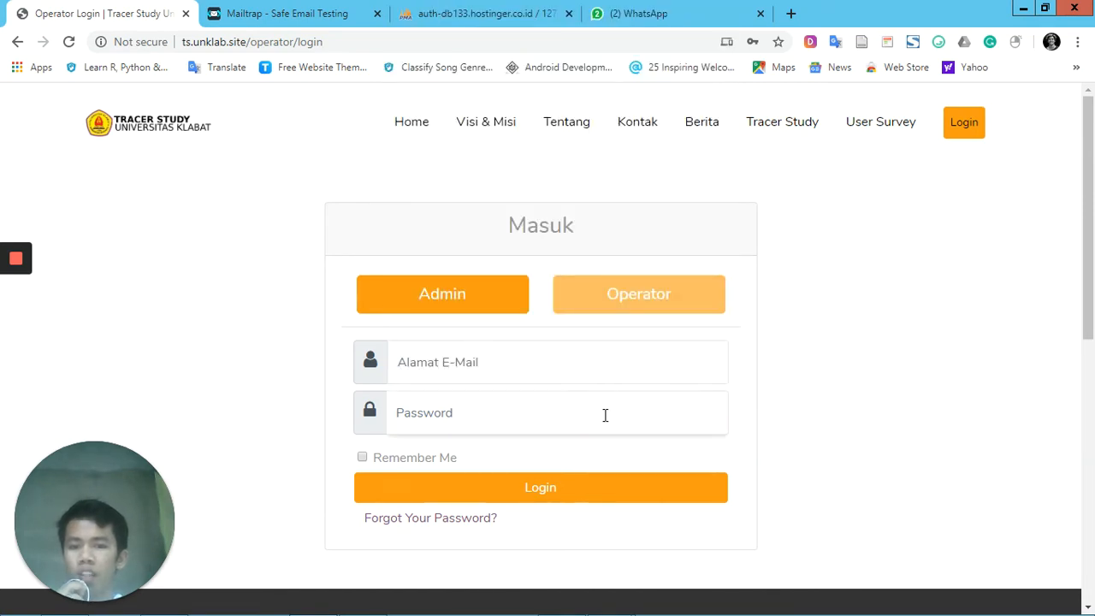
Request a password reset link for the operator account through the forgotten-password form, using the operator's e-mail address
{"action": "left_click", "coordinate": [469, 529]}
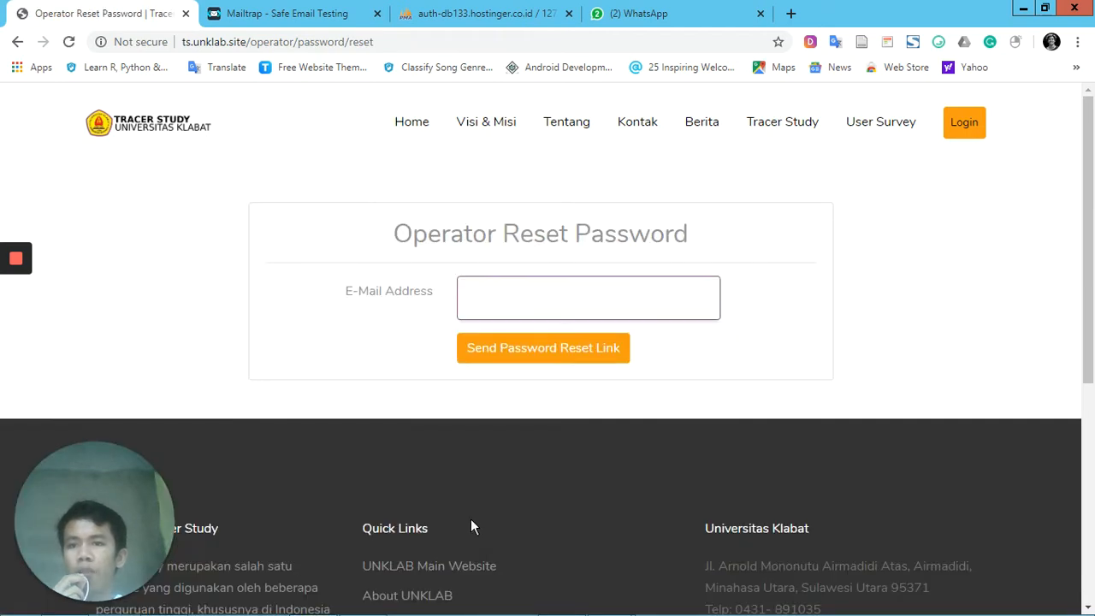
{"action": "left_click", "coordinate": [598, 298]}
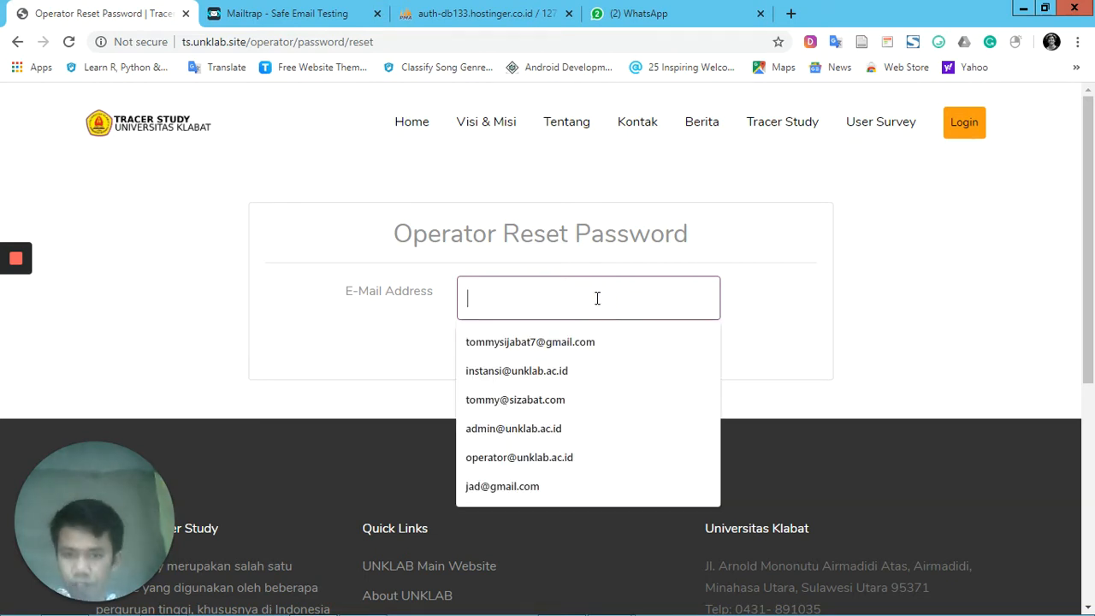
{"action": "left_click", "coordinate": [580, 343]}
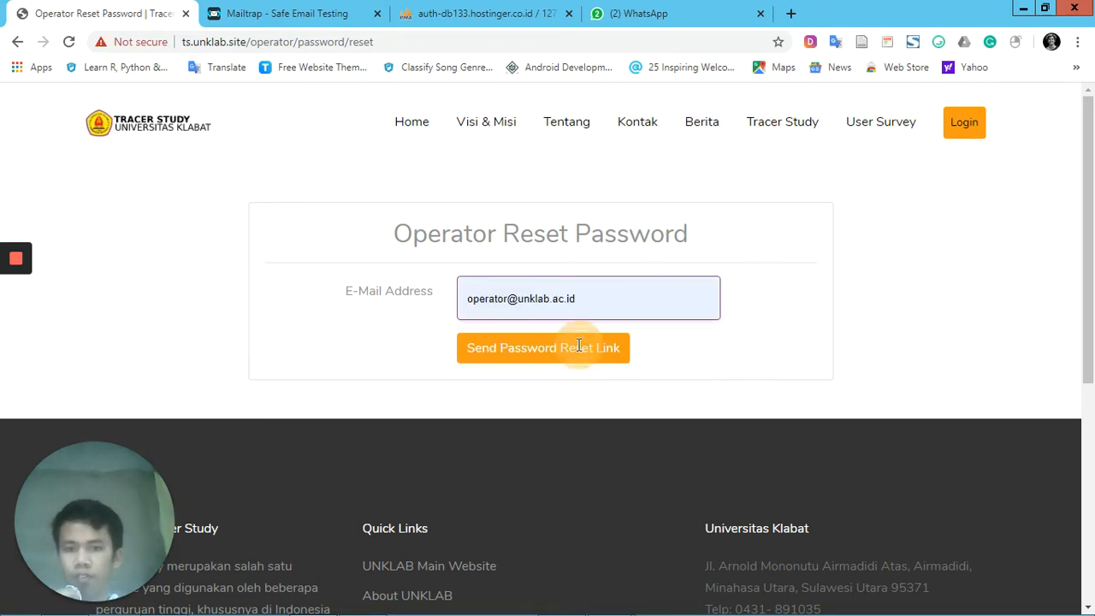
{"action": "left_click", "coordinate": [571, 350]}
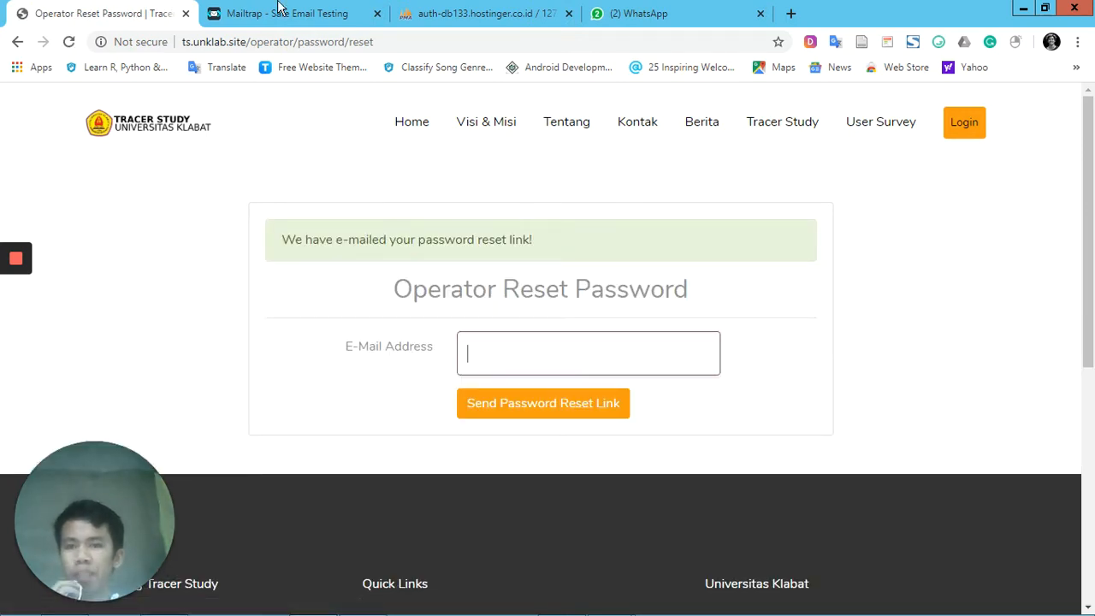
Switch to Mailtrap, open the Operator Reset Password Notification in the Tracer Study Email Testing inbox, and follow its reset link
{"action": "left_click", "coordinate": [306, 14]}
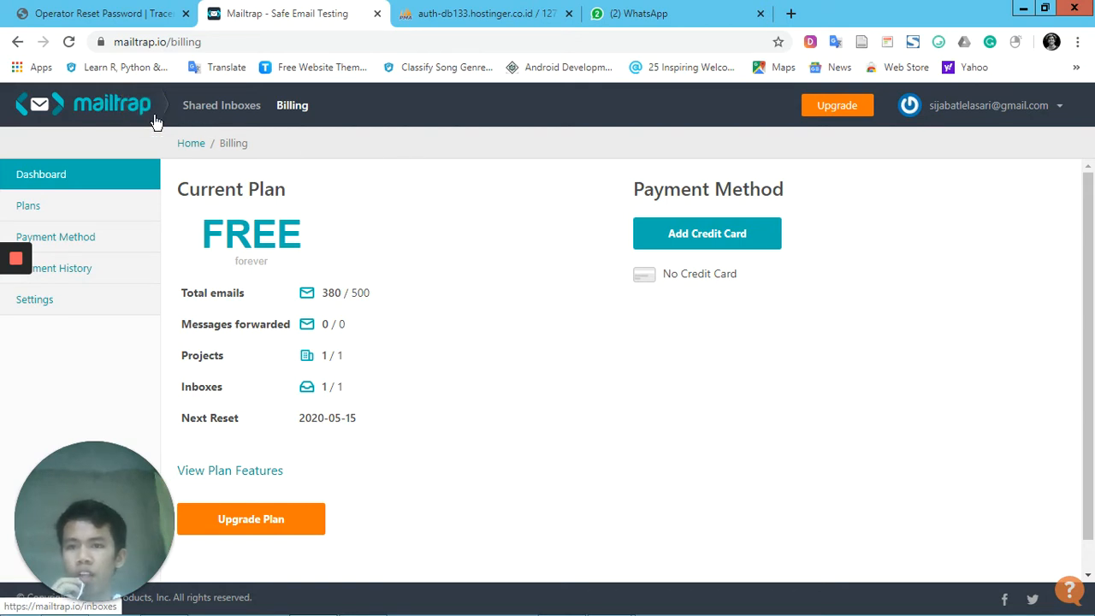
{"action": "left_click", "coordinate": [146, 121]}
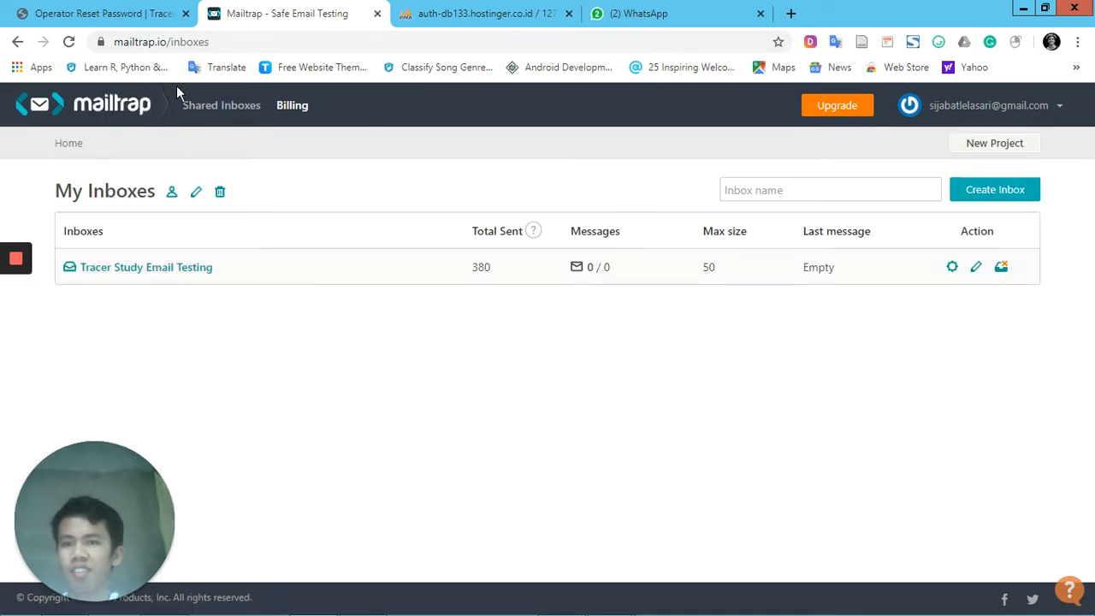
{"action": "left_click", "coordinate": [172, 271]}
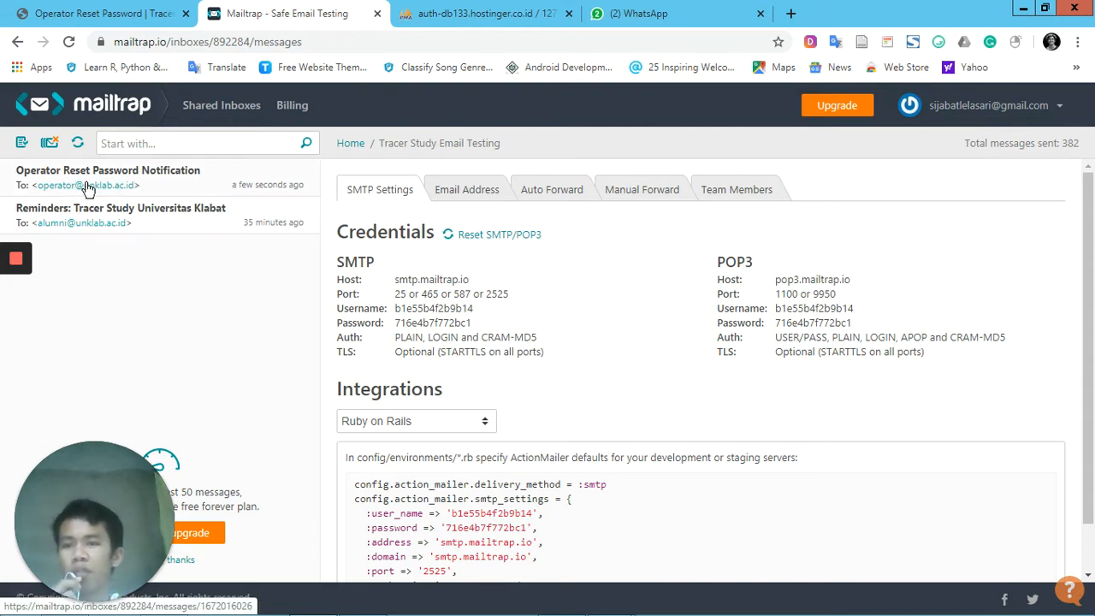
{"action": "left_click", "coordinate": [188, 177]}
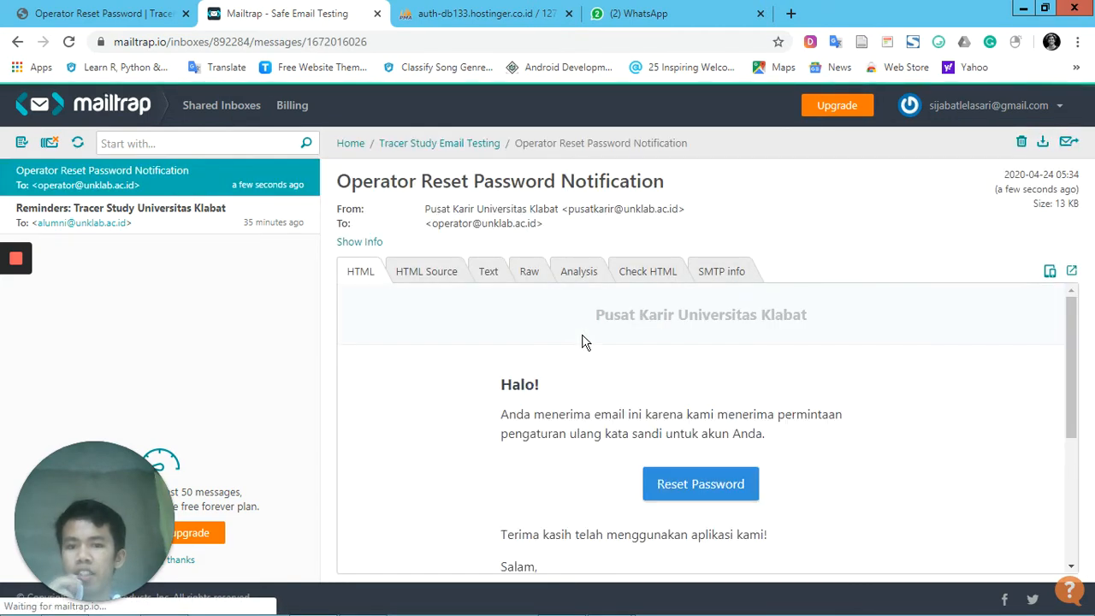
{"action": "scroll", "coordinate": [650, 359], "scroll_direction": "down", "scroll_amount": 1}
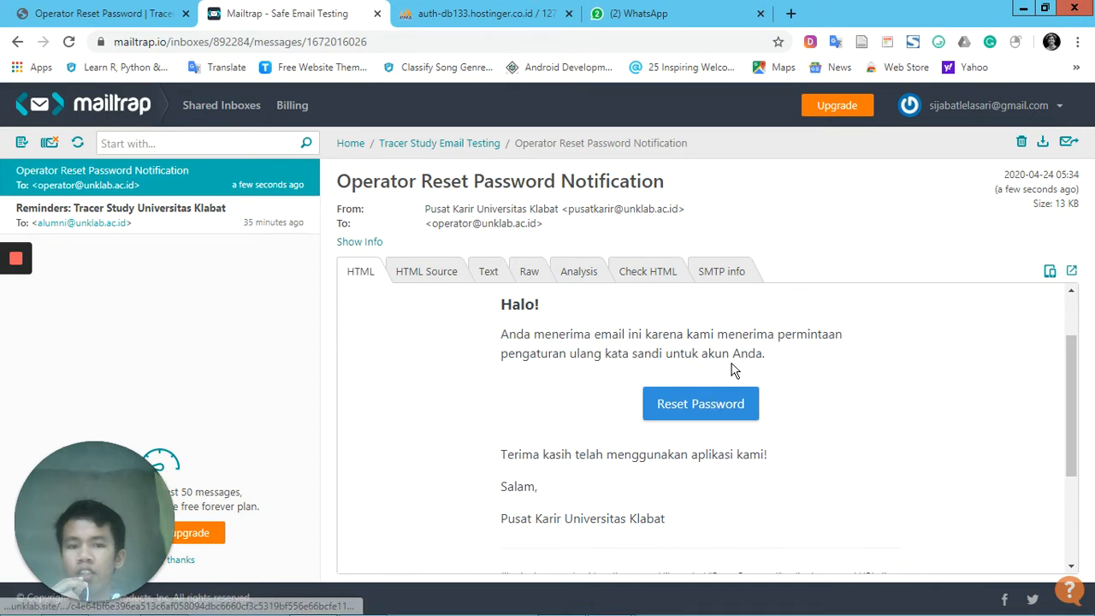
{"action": "scroll", "coordinate": [710, 385], "scroll_direction": "down", "scroll_amount": 2}
{"action": "scroll", "coordinate": [700, 396], "scroll_direction": "up", "scroll_amount": 2}
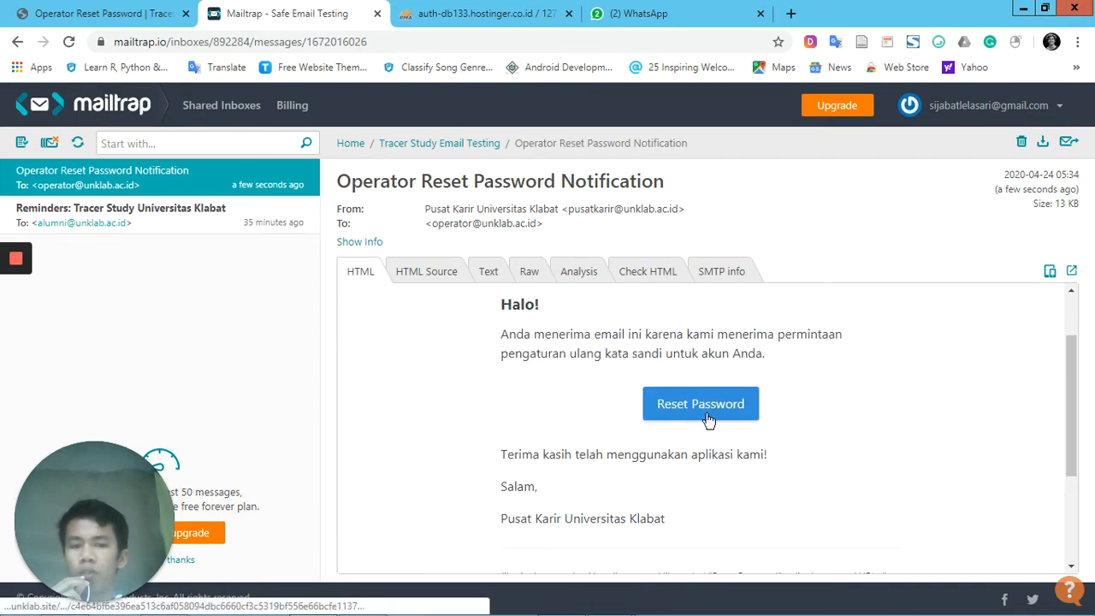
{"action": "left_click", "coordinate": [707, 418]}
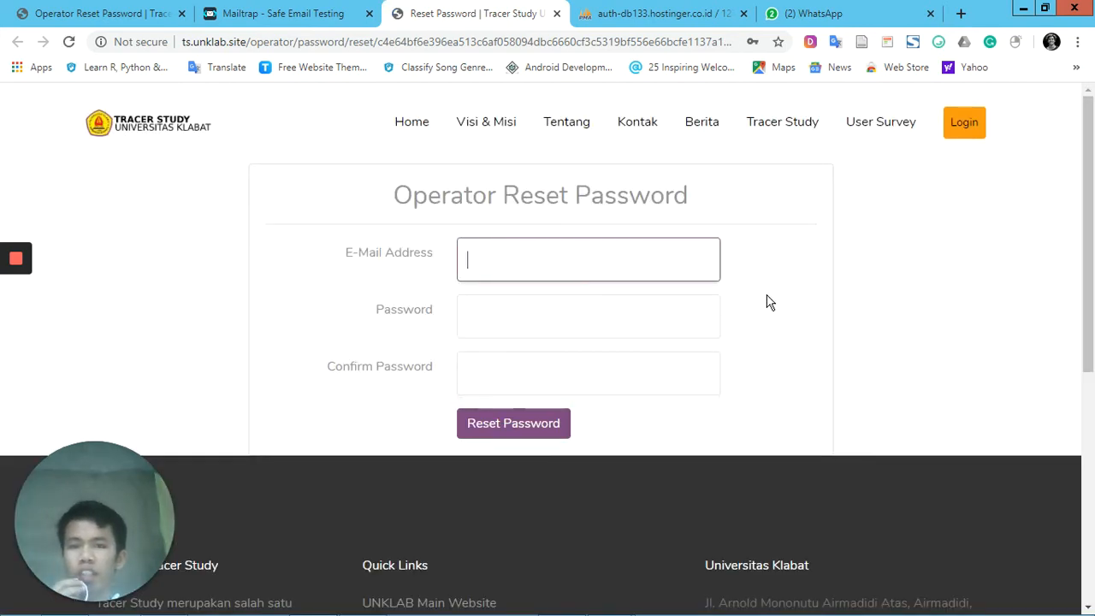
{"action": "left_click", "coordinate": [669, 267]}
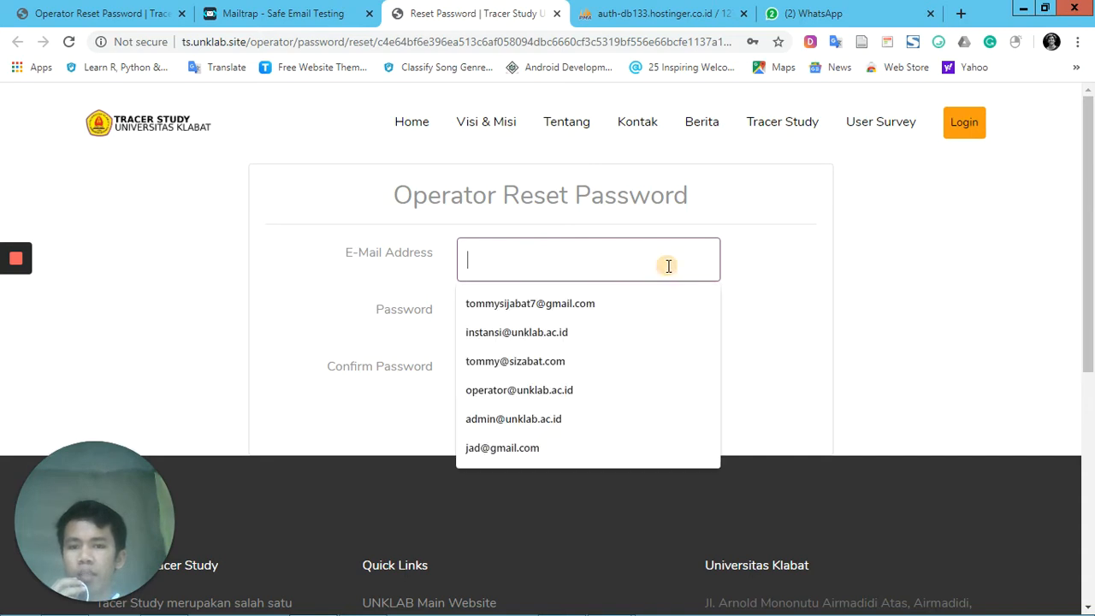
{"action": "left_click", "coordinate": [777, 267]}
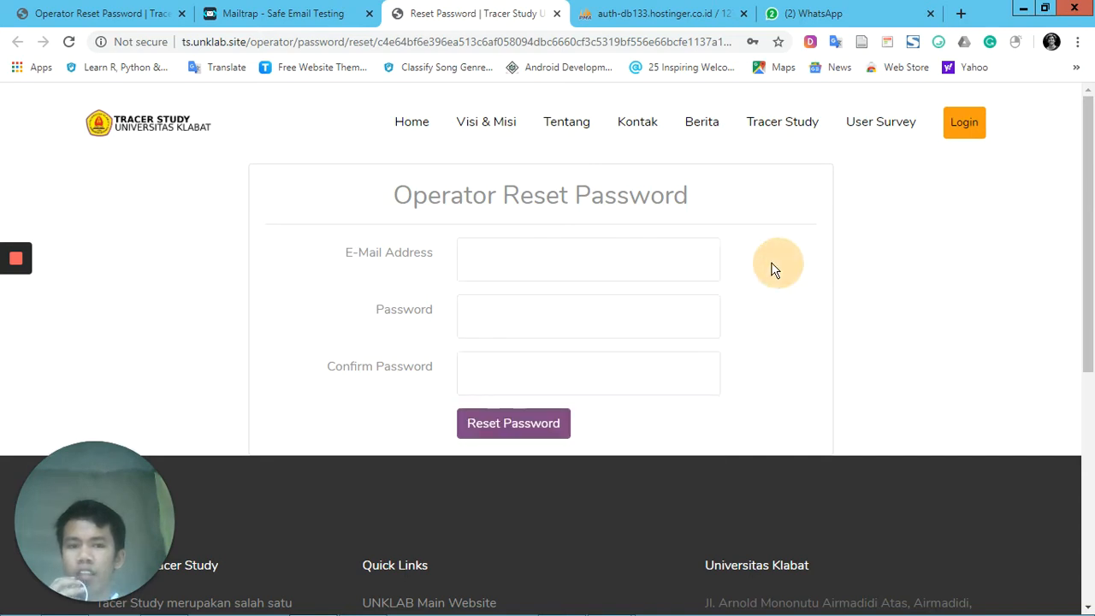
{"action": "left_click", "coordinate": [678, 312]}
{"action": "left_click", "coordinate": [645, 385]}
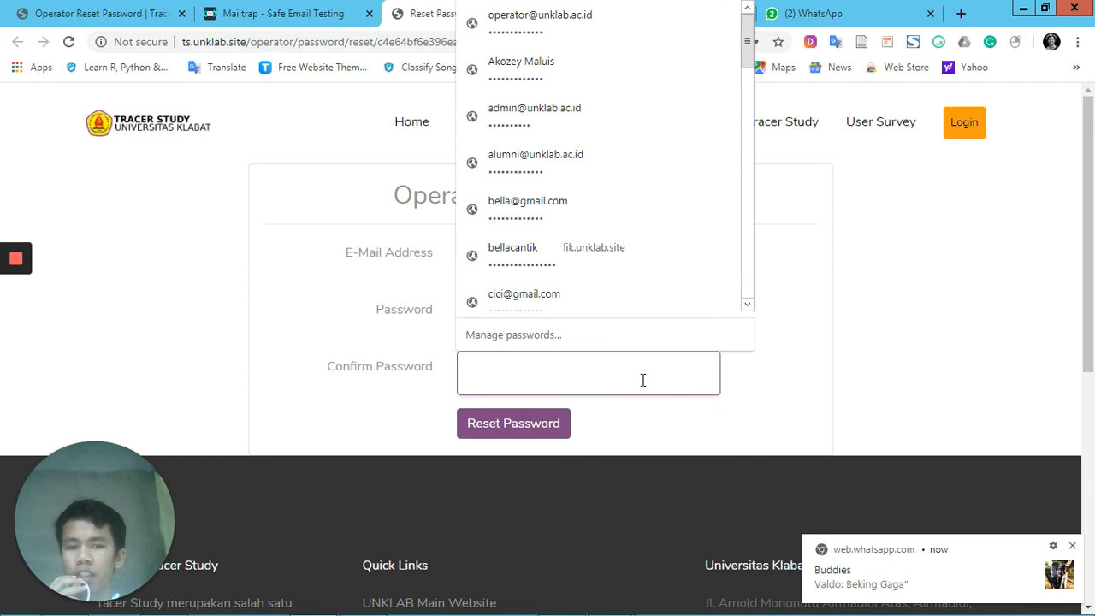
{"action": "left_click", "coordinate": [805, 319]}
Reset the operator's password by entering the account e-mail, new password and its confirmation, and update the password saved in the browser
{"action": "left_click", "coordinate": [634, 265]}
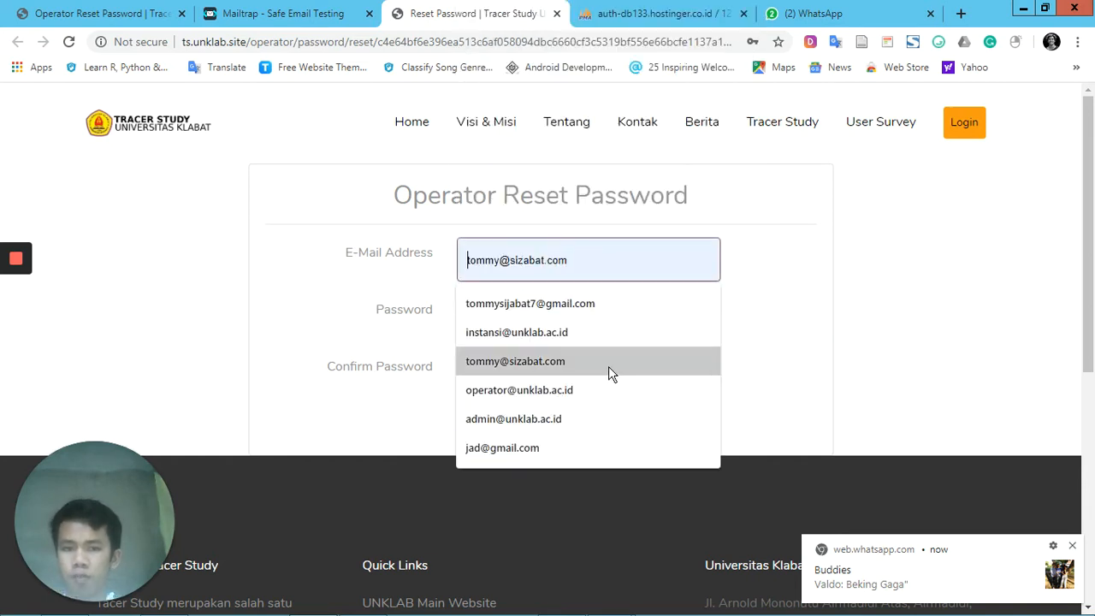
{"action": "left_click", "coordinate": [608, 387]}
{"action": "left_click", "coordinate": [594, 310]}
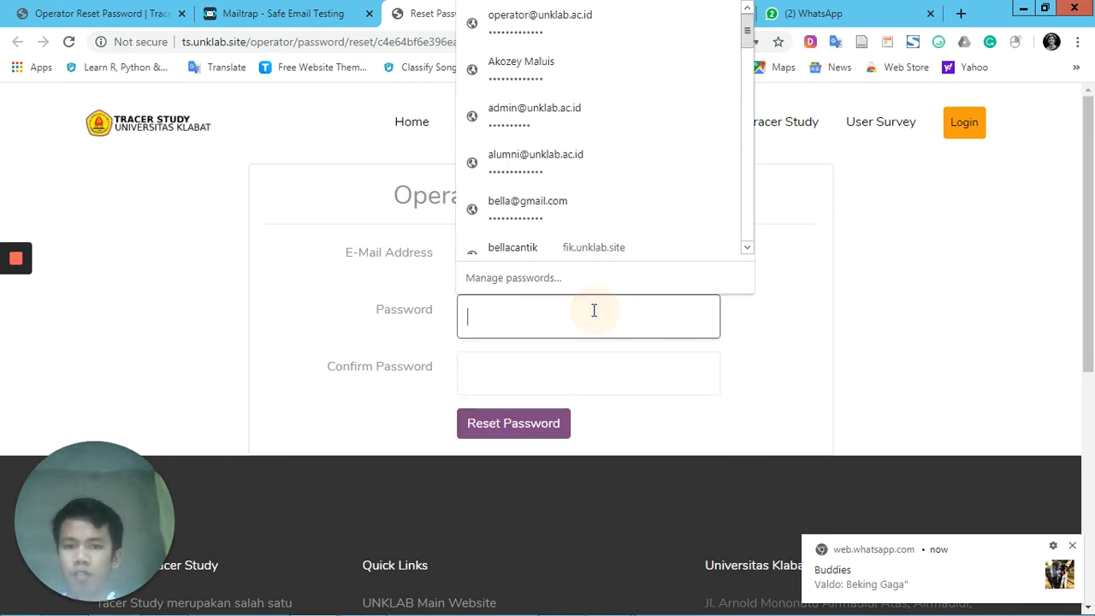
{"action": "type", "text": "•••••••••••••"}
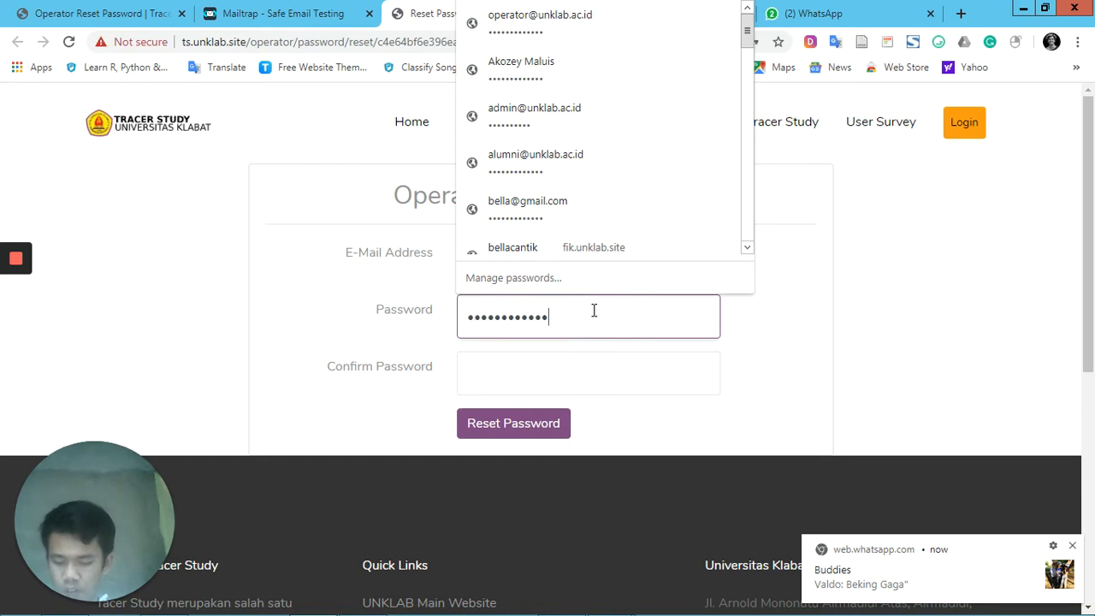
{"action": "key", "text": "Tab"}
{"action": "type", "text": "•••••••••••••"}
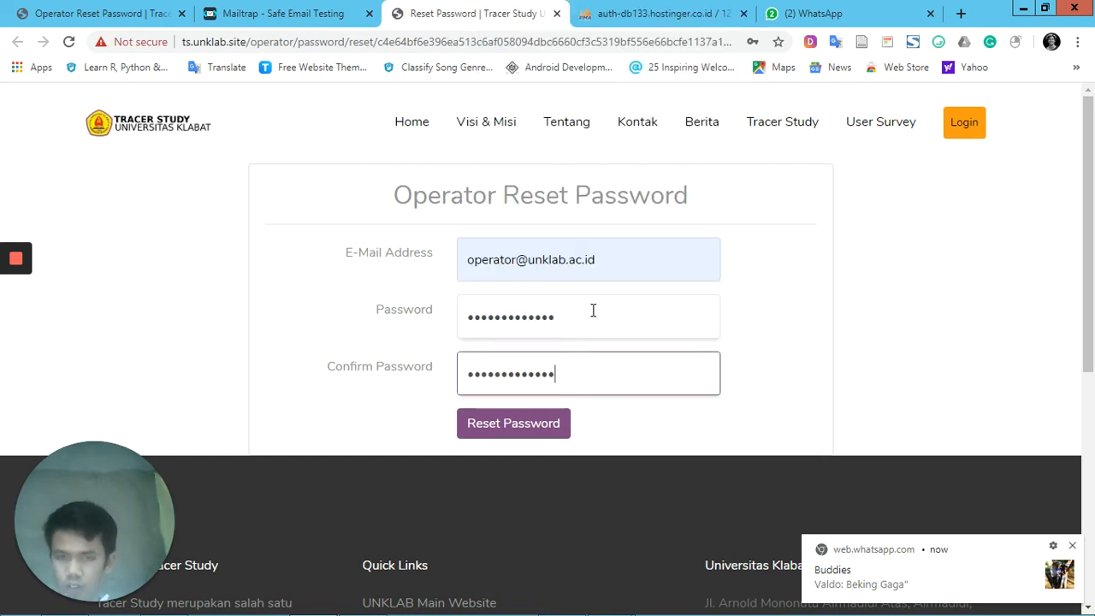
{"action": "left_click", "coordinate": [552, 426]}
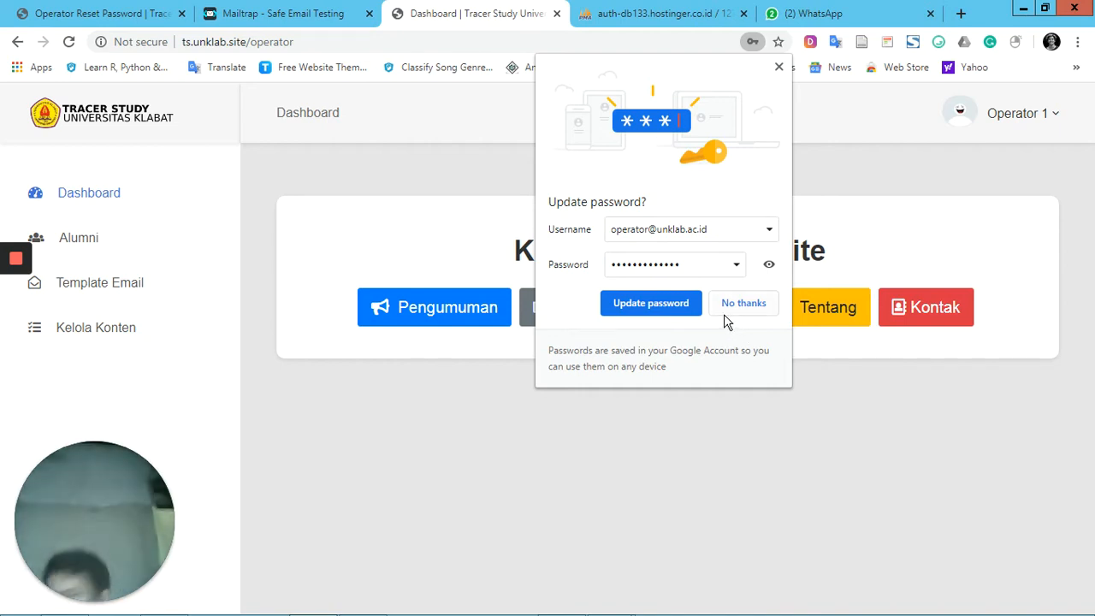
{"action": "left_click", "coordinate": [682, 307]}
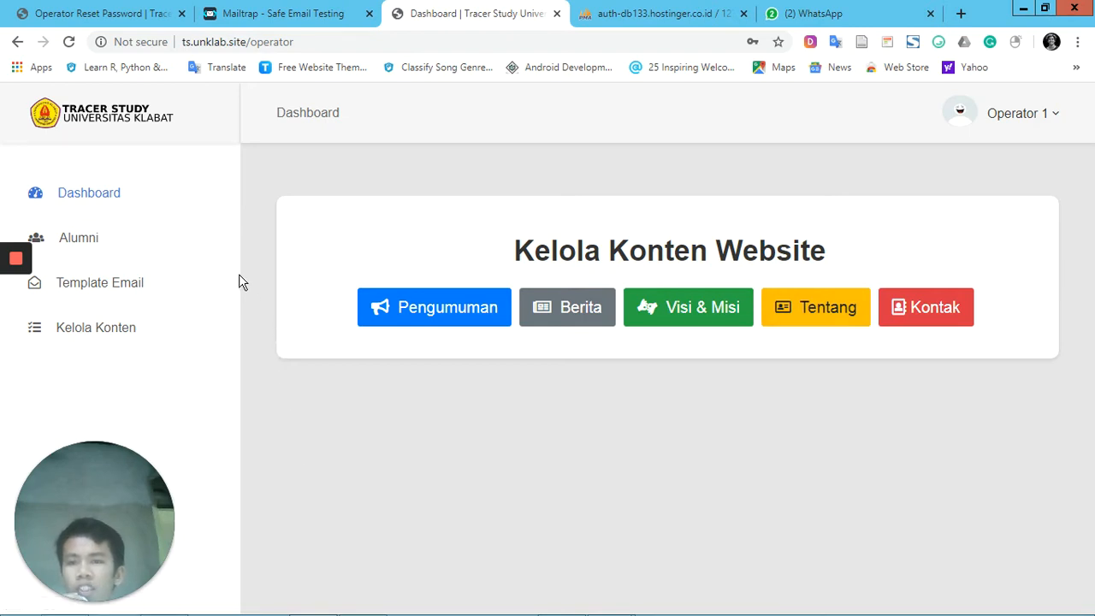
Open the alumni list (Daftar Alumni) and search it for the alumnus by first name
{"action": "left_click", "coordinate": [95, 244]}
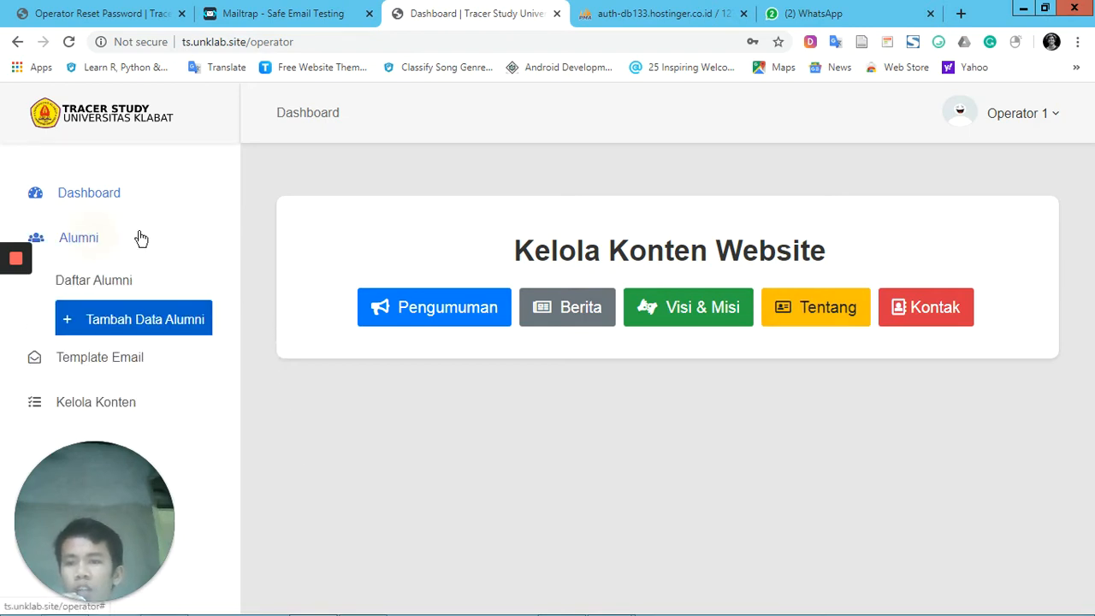
{"action": "left_click", "coordinate": [111, 281]}
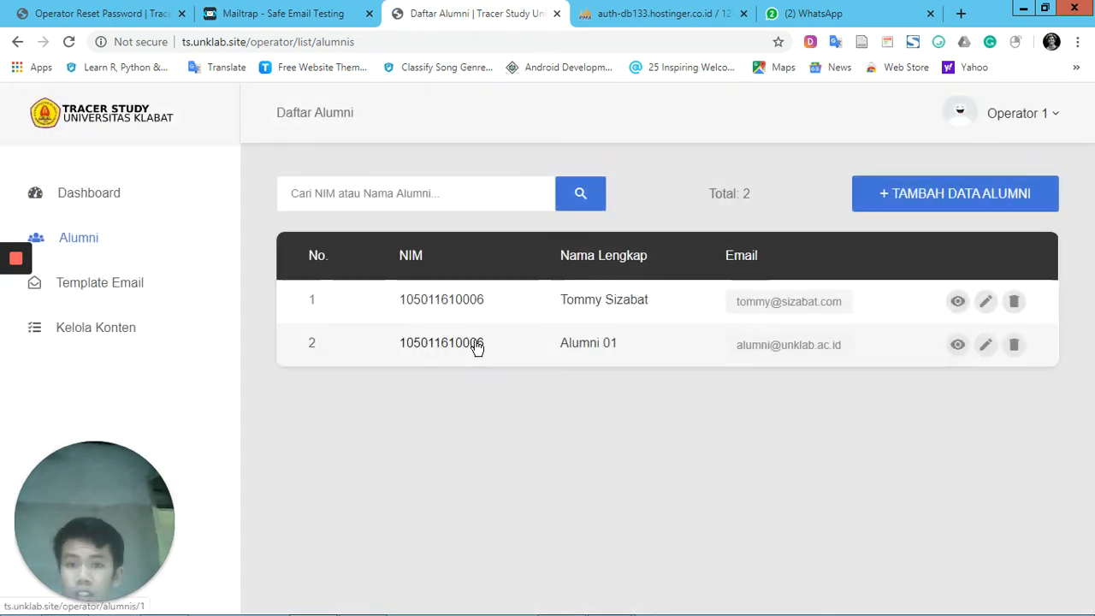
{"action": "left_click", "coordinate": [446, 195]}
{"action": "type", "text": "tommy"}
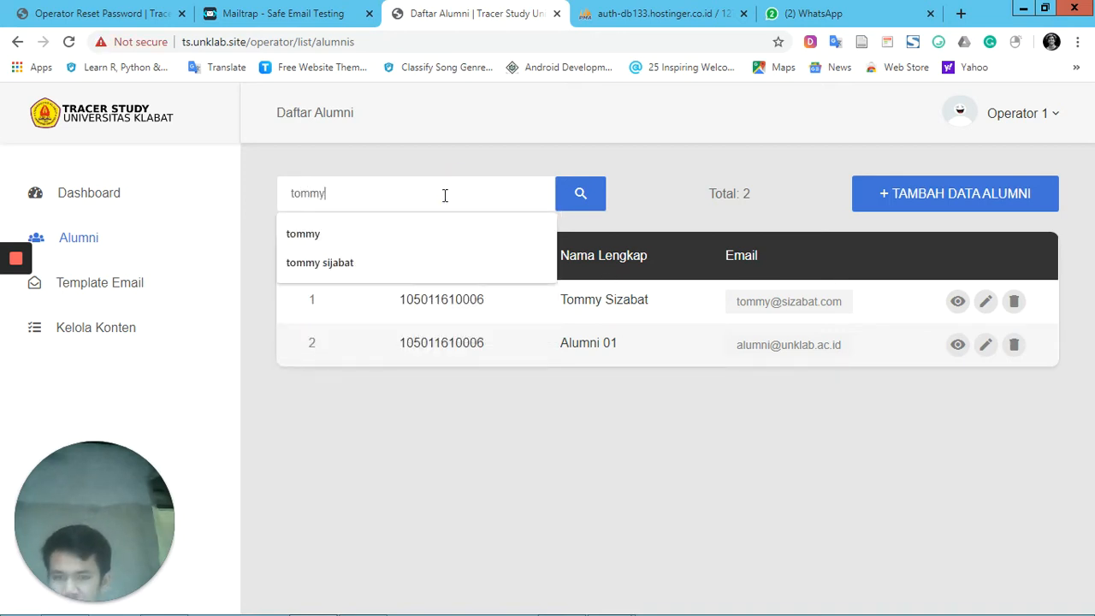
{"action": "left_click", "coordinate": [589, 196]}
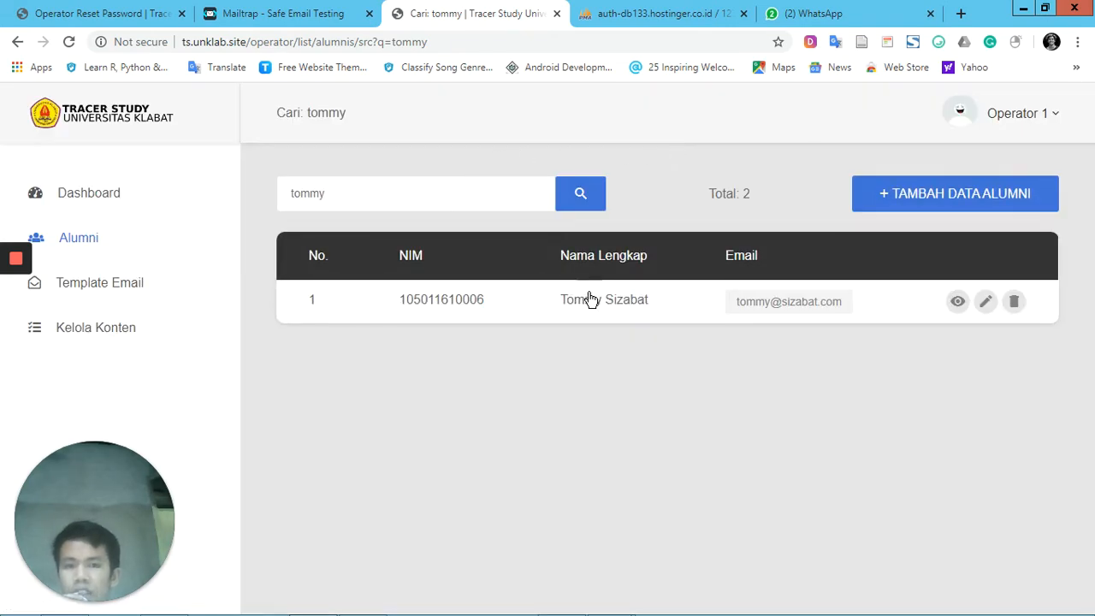
Open the found alumnus's detail page, review the information, and reset that alumnus's password
{"action": "left_click", "coordinate": [958, 305]}
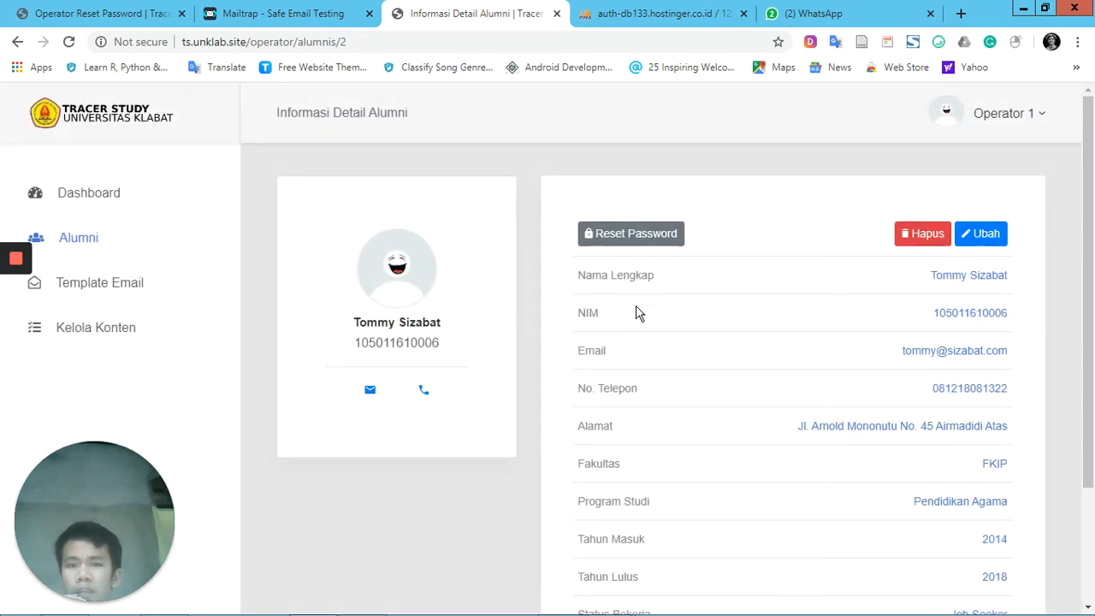
{"action": "scroll", "coordinate": [627, 370], "scroll_direction": "down", "scroll_amount": 2}
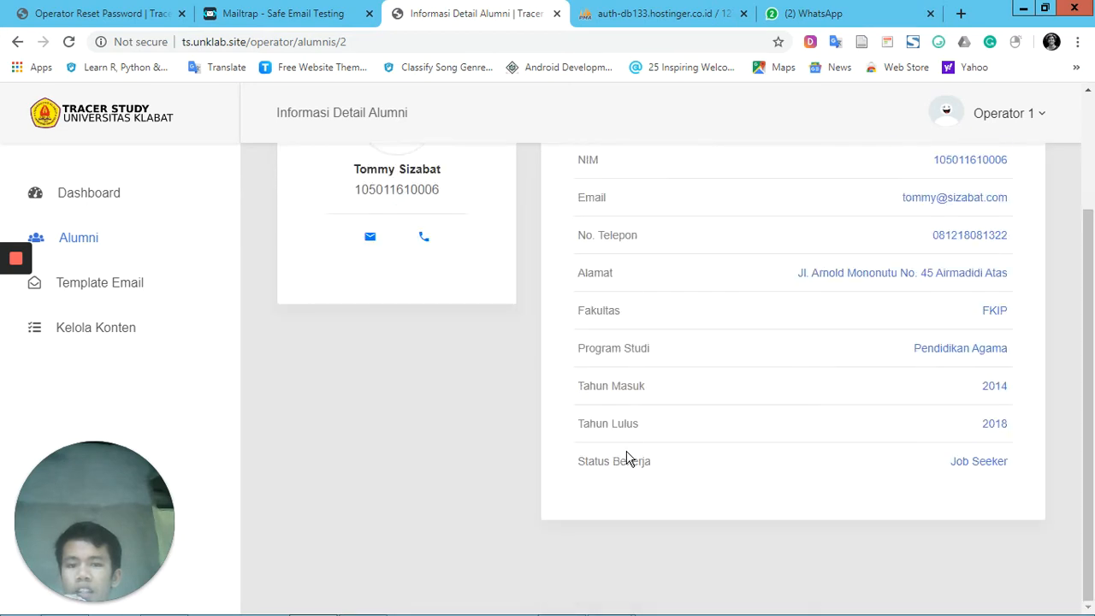
{"action": "scroll", "coordinate": [627, 457], "scroll_direction": "up", "scroll_amount": 2}
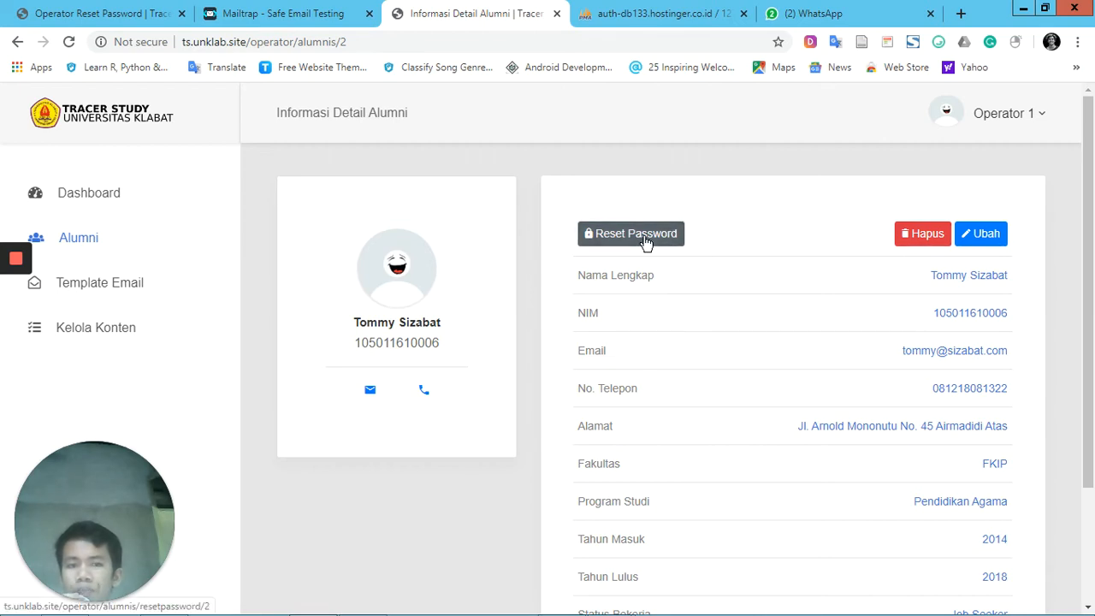
{"action": "left_click", "coordinate": [646, 243]}
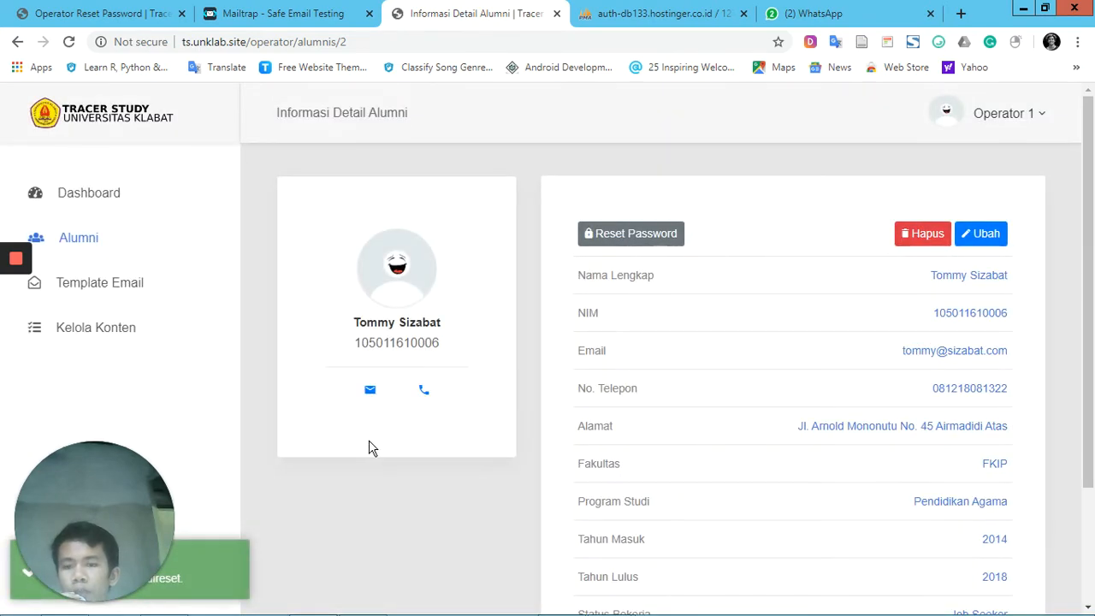
{"action": "scroll", "coordinate": [373, 447], "scroll_direction": "down", "scroll_amount": 2}
{"action": "scroll", "coordinate": [372, 447], "scroll_direction": "up", "scroll_amount": 2}
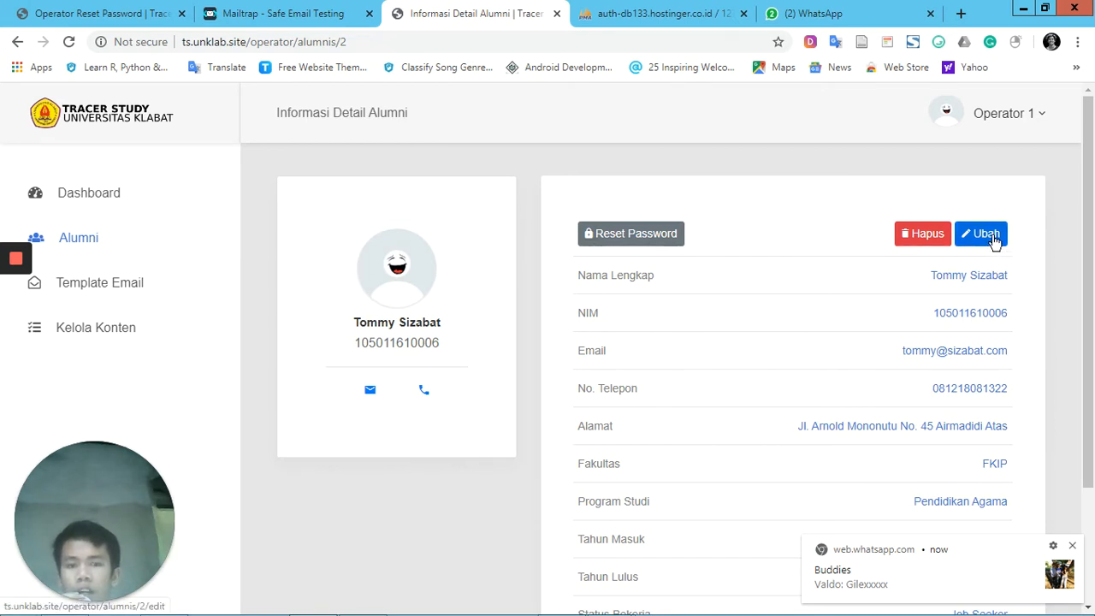
Edit the alumnus's record to Fakultas FIK and Program Studi Informatika, save it, and update the password stored in the browser
{"action": "left_click", "coordinate": [993, 237]}
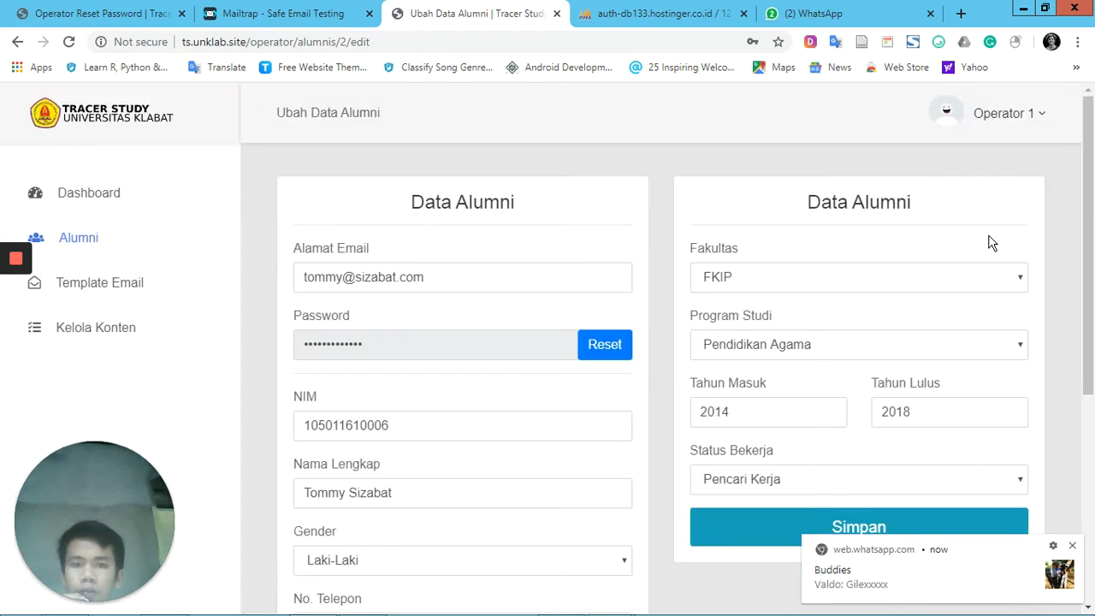
{"action": "left_click", "coordinate": [745, 282]}
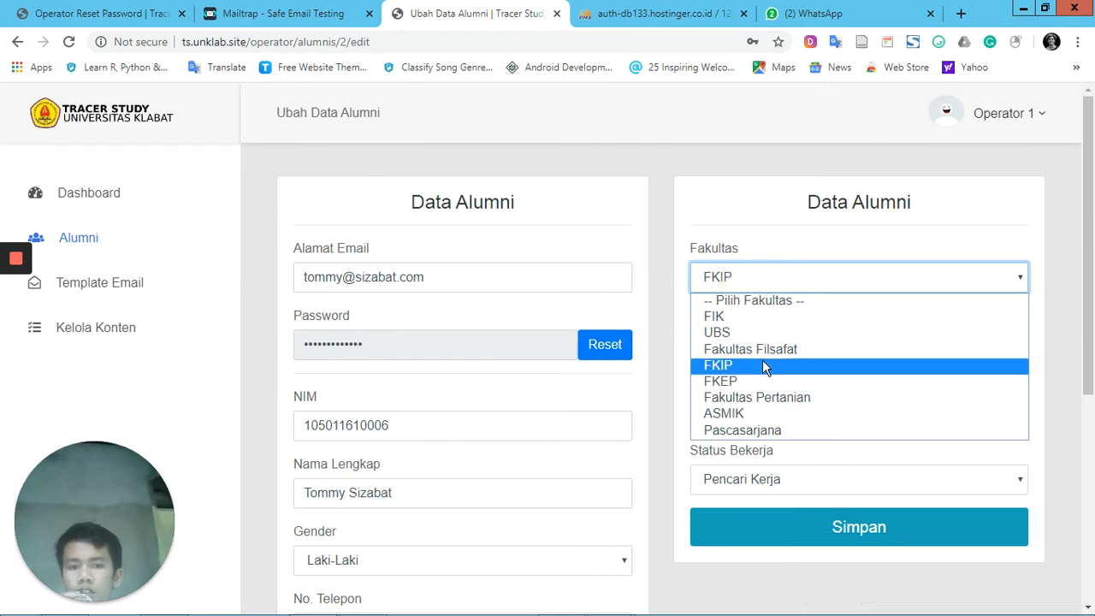
{"action": "left_click", "coordinate": [759, 323]}
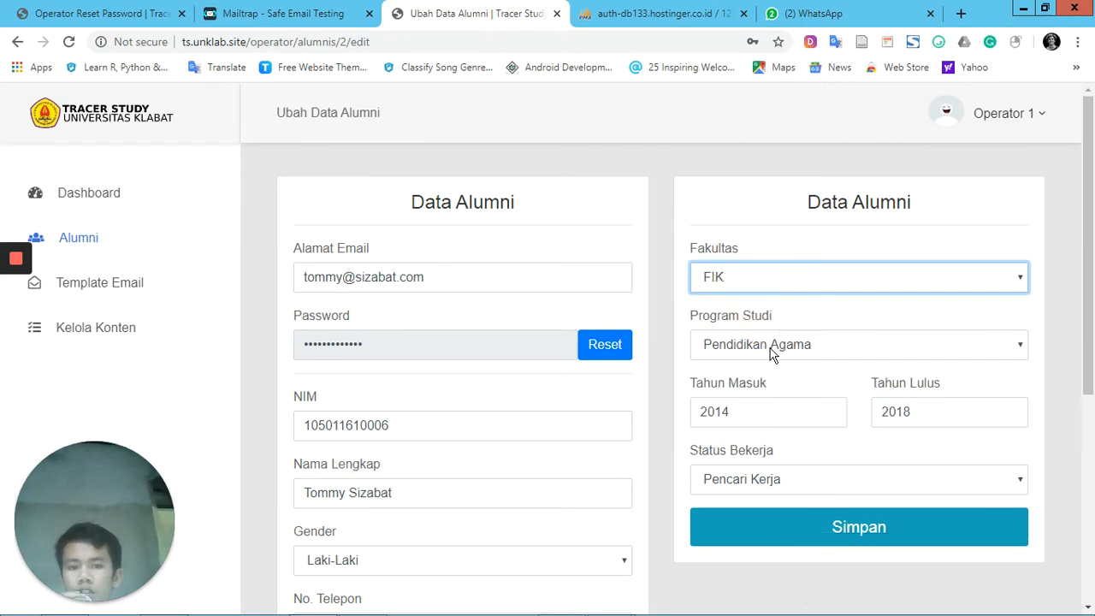
{"action": "left_click", "coordinate": [760, 345]}
{"action": "left_click", "coordinate": [771, 390]}
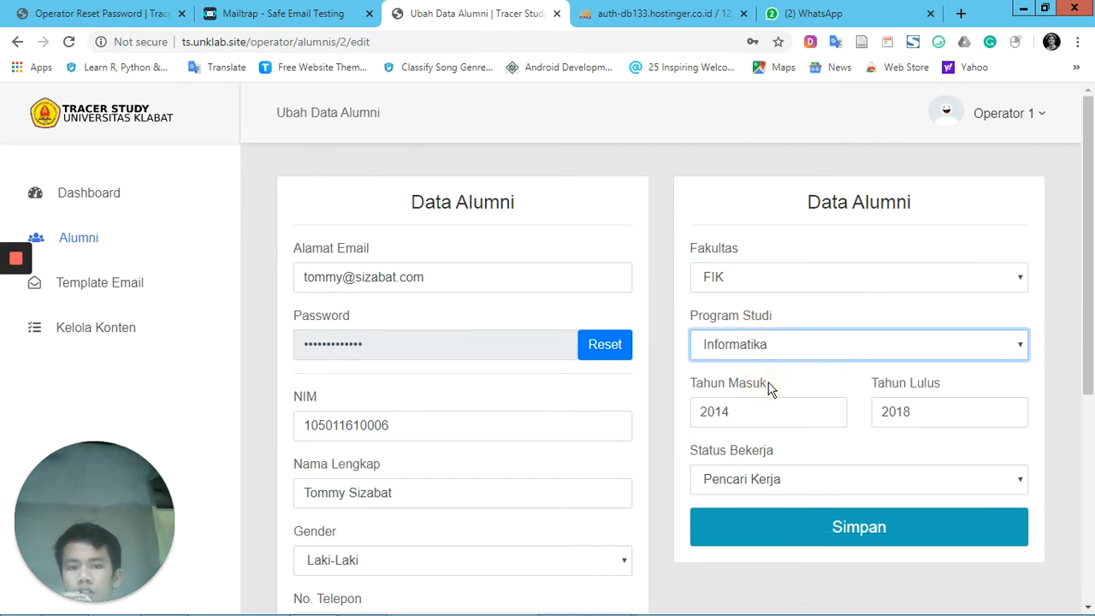
{"action": "left_click", "coordinate": [800, 533]}
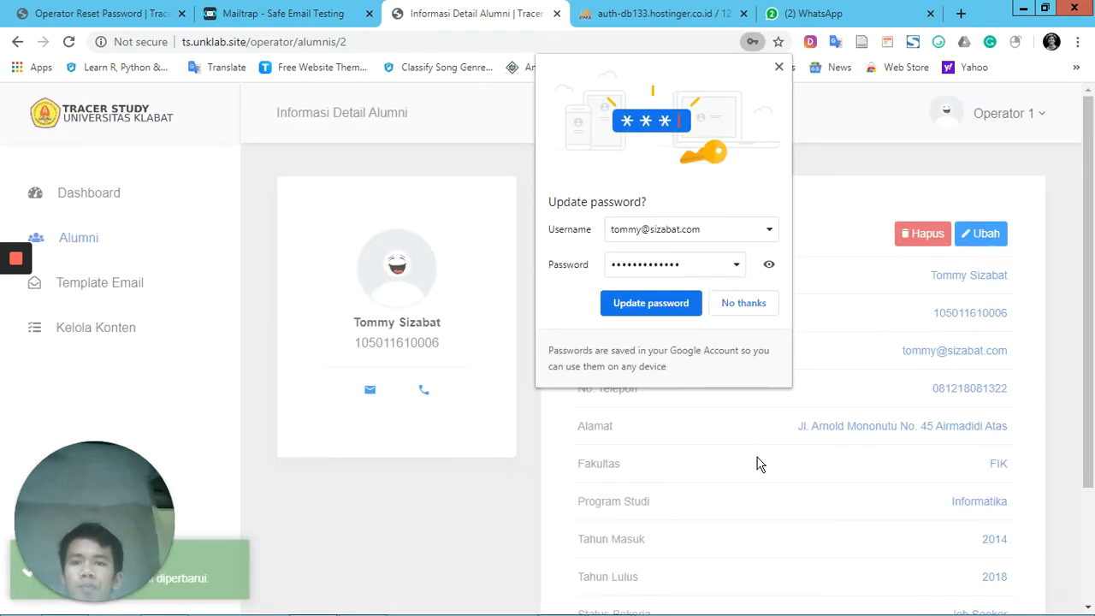
{"action": "left_click", "coordinate": [675, 309]}
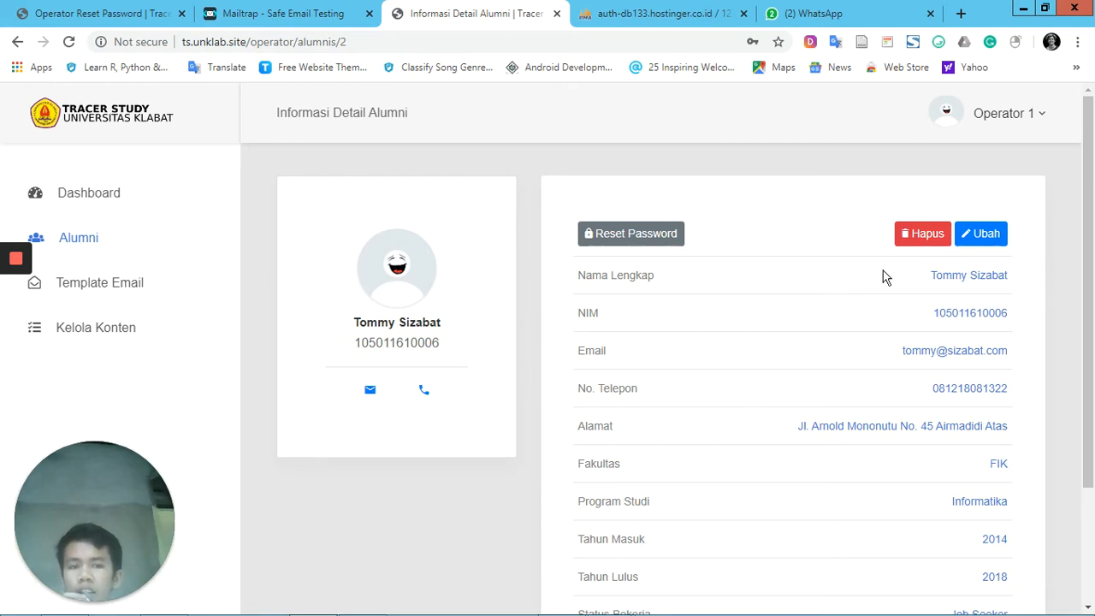
Delete the edited alumnus's record from its detail page and confirm the deletion
{"action": "left_click", "coordinate": [928, 234]}
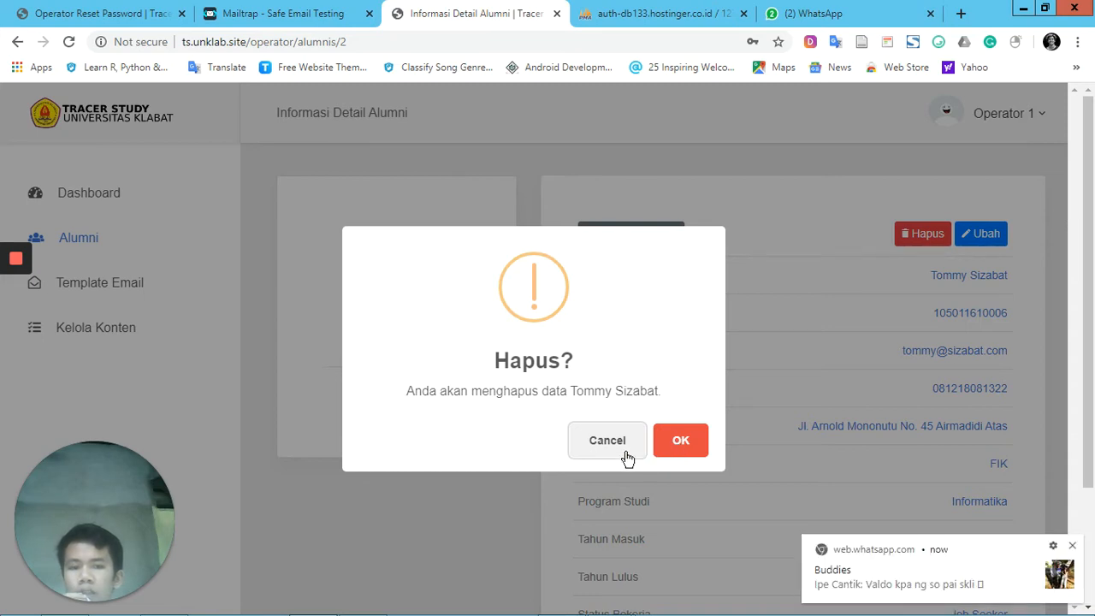
{"action": "left_click", "coordinate": [682, 443]}
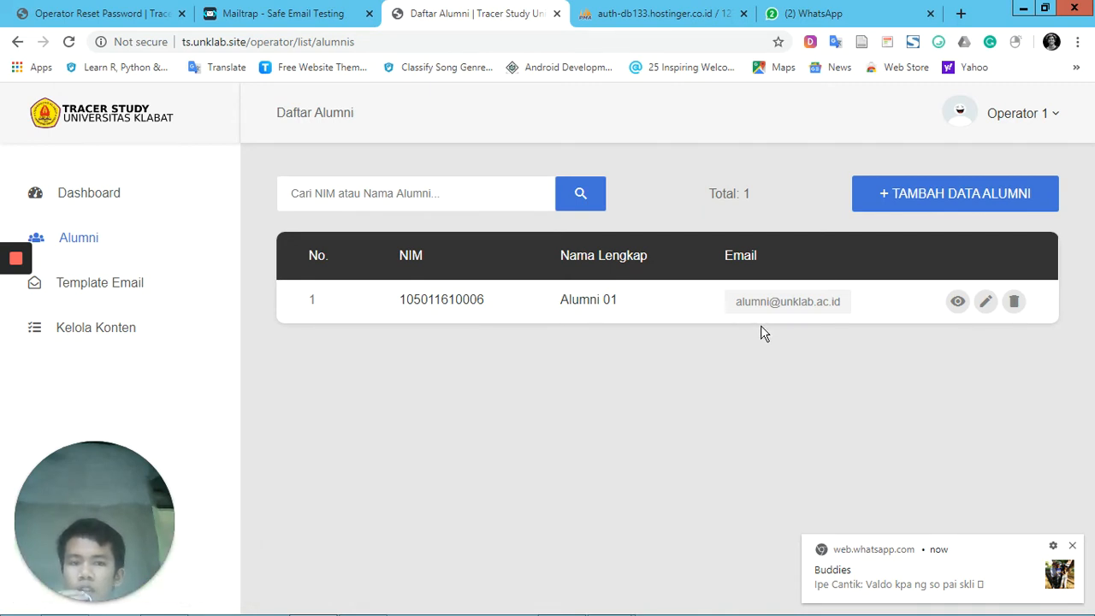
Open the form for adding alumni data (Tambah Data Alumni) and review its entry fields
{"action": "left_click", "coordinate": [937, 206]}
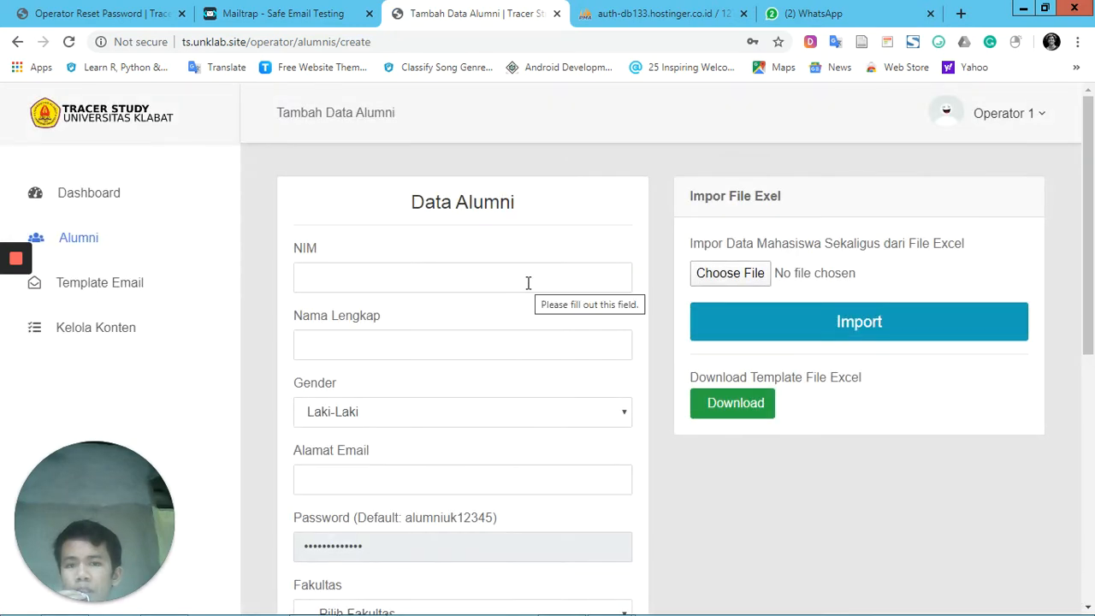
{"action": "left_click", "coordinate": [528, 283]}
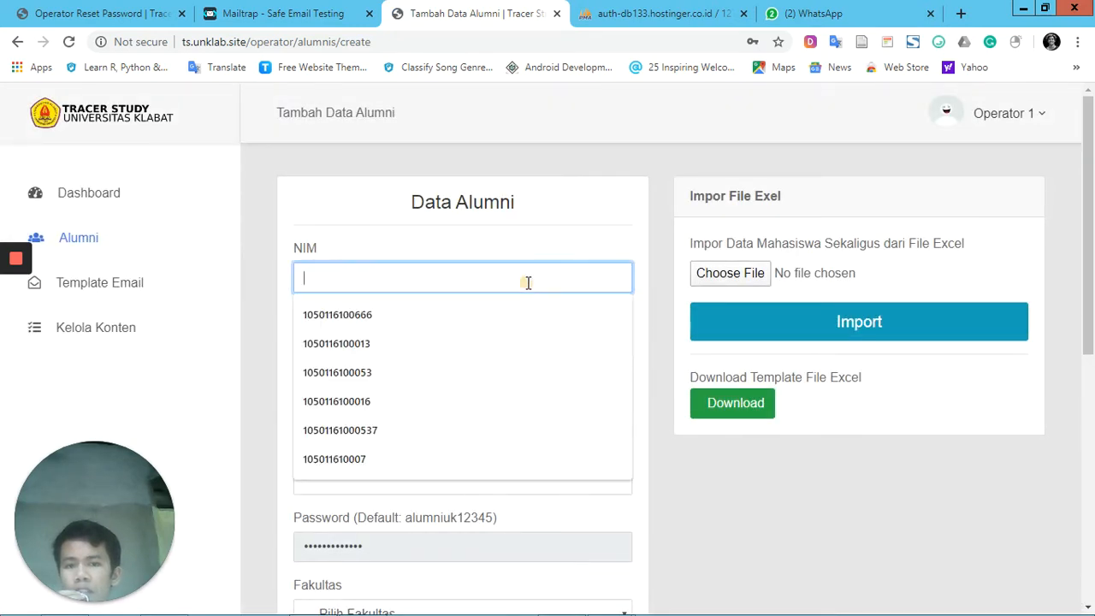
{"action": "left_click", "coordinate": [539, 243]}
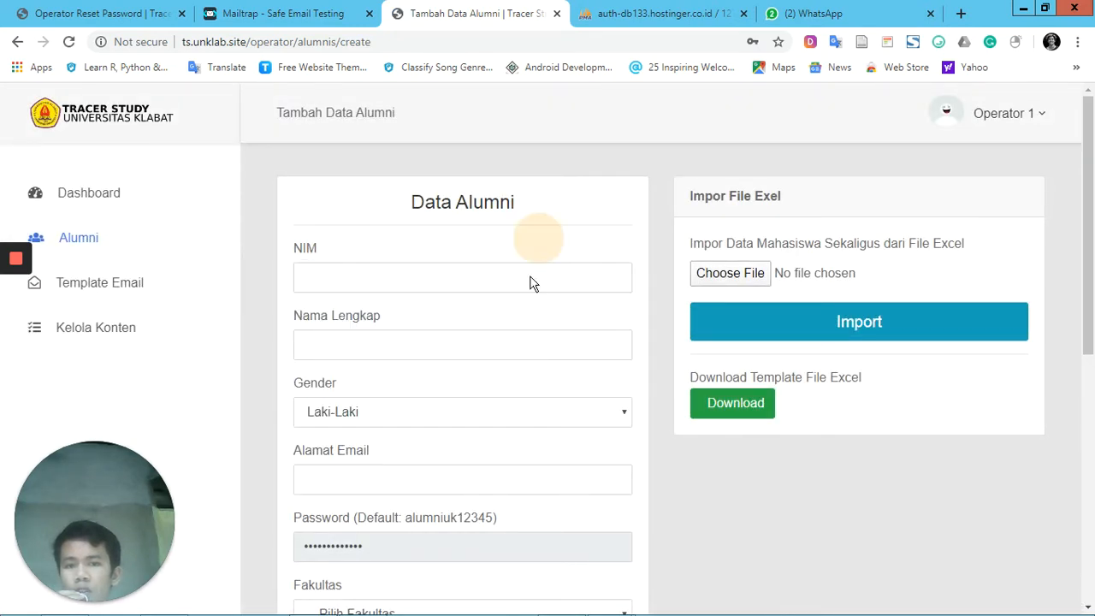
{"action": "scroll", "coordinate": [528, 309], "scroll_direction": "down", "scroll_amount": 2}
{"action": "scroll", "coordinate": [525, 334], "scroll_direction": "down", "scroll_amount": 4}
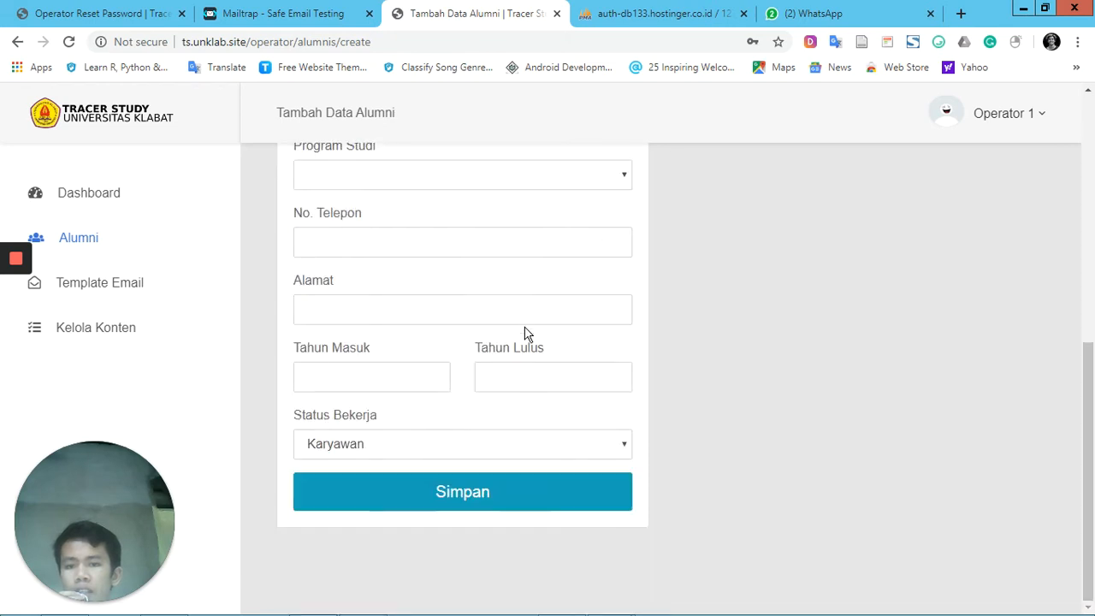
{"action": "scroll", "coordinate": [525, 334], "scroll_direction": "up", "scroll_amount": 5}
{"action": "scroll", "coordinate": [525, 343], "scroll_direction": "up", "scroll_amount": 1}
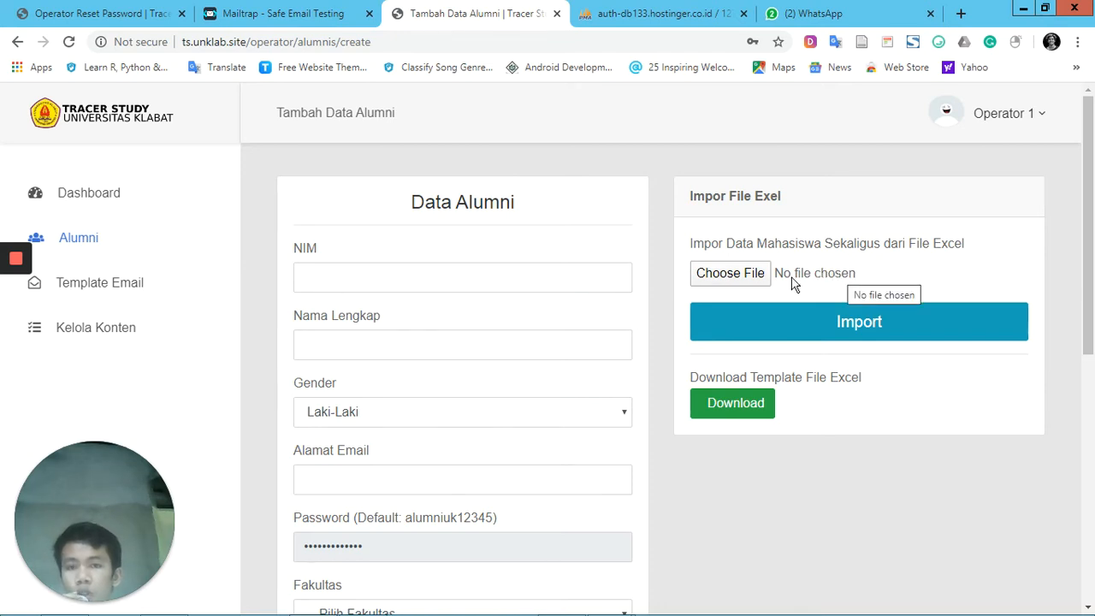
Enter the new alumnus's NIM and full name from the saved suggestions, with Gender set to Laki-Laki
{"action": "left_click", "coordinate": [539, 285]}
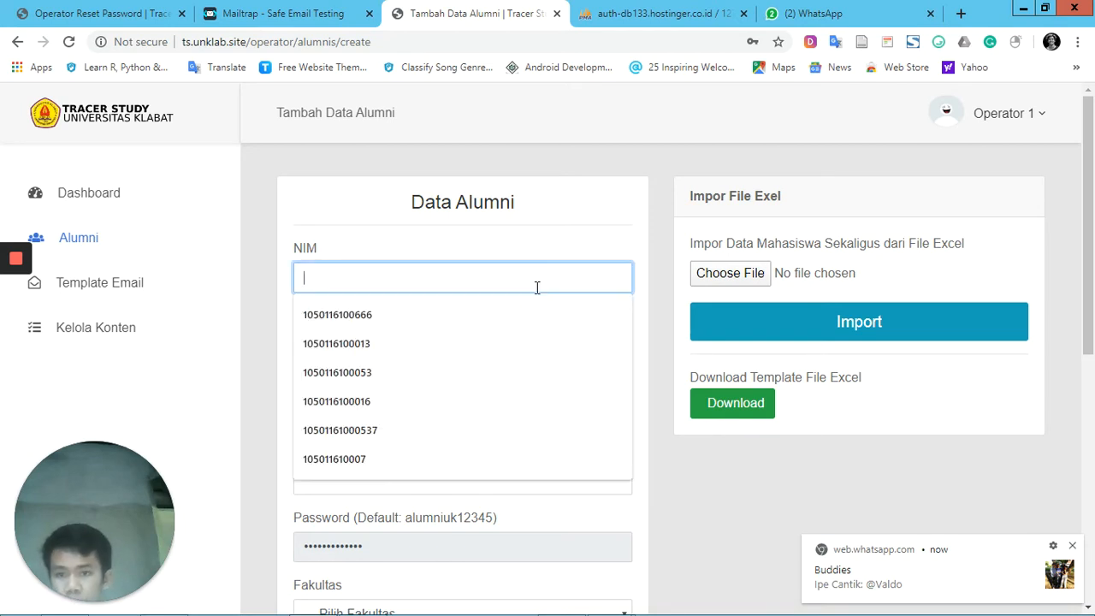
{"action": "left_click", "coordinate": [513, 341]}
{"action": "left_click", "coordinate": [472, 351]}
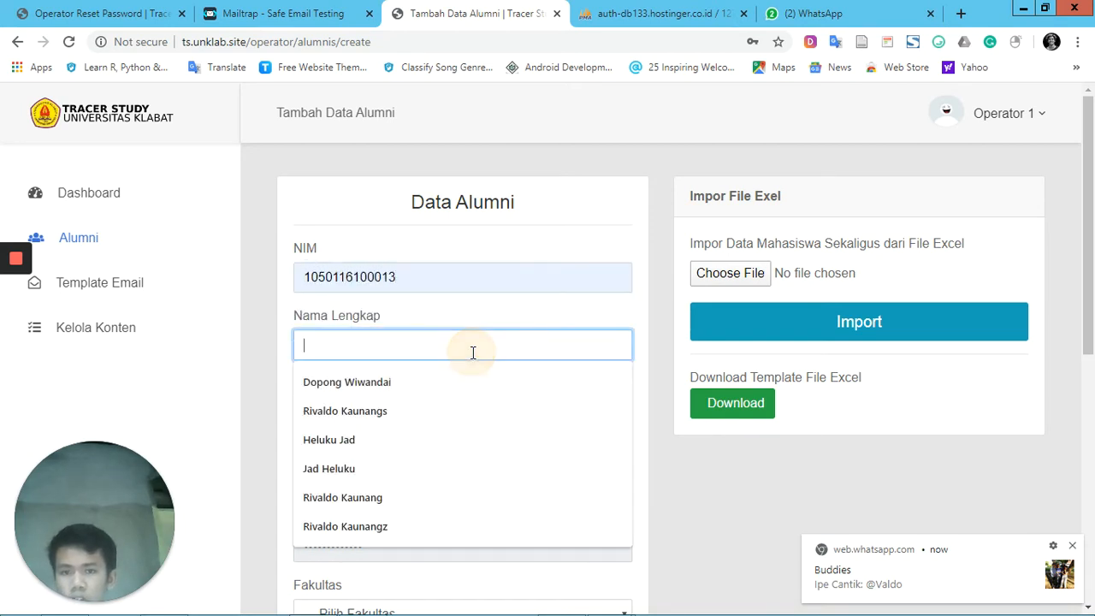
{"action": "left_click", "coordinate": [469, 410]}
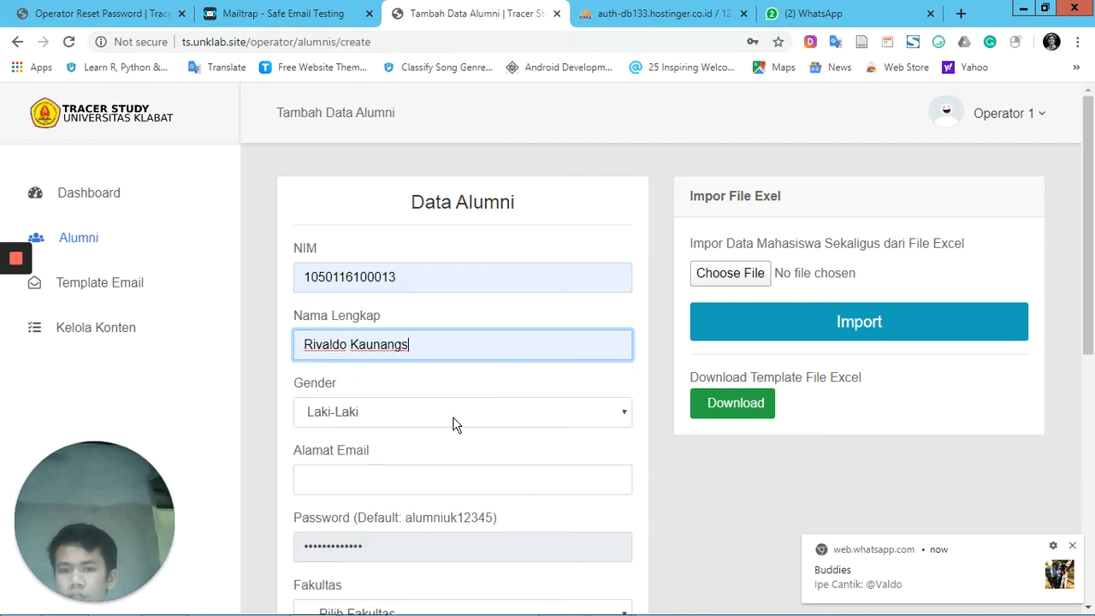
{"action": "left_click", "coordinate": [453, 420]}
{"action": "left_click", "coordinate": [449, 435]}
Enter the new alumnus's e-mail address in the Alamat Email field
{"action": "left_click", "coordinate": [443, 474]}
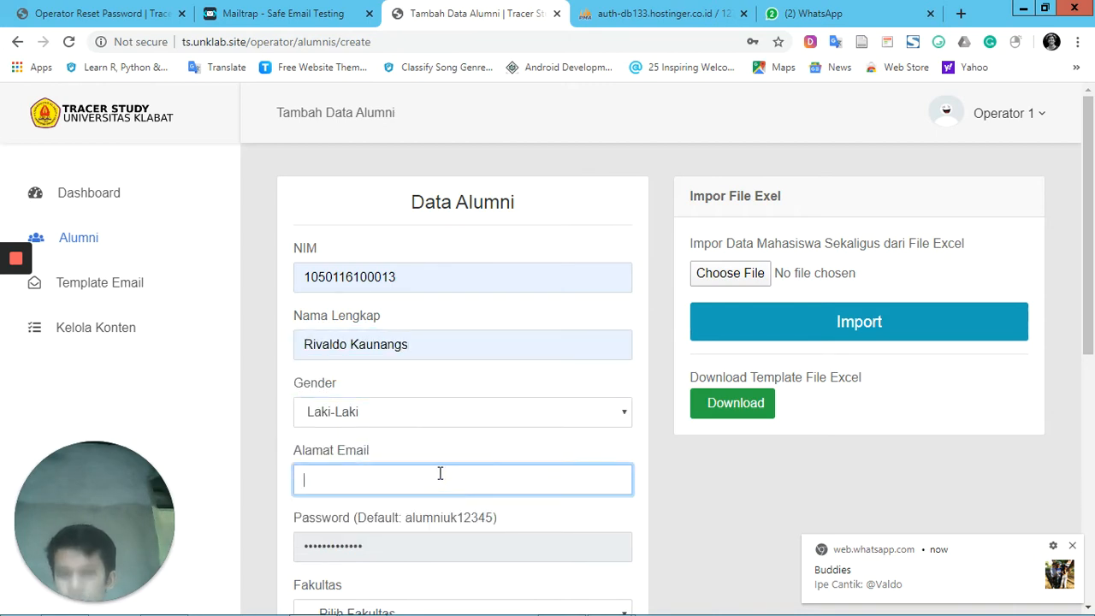
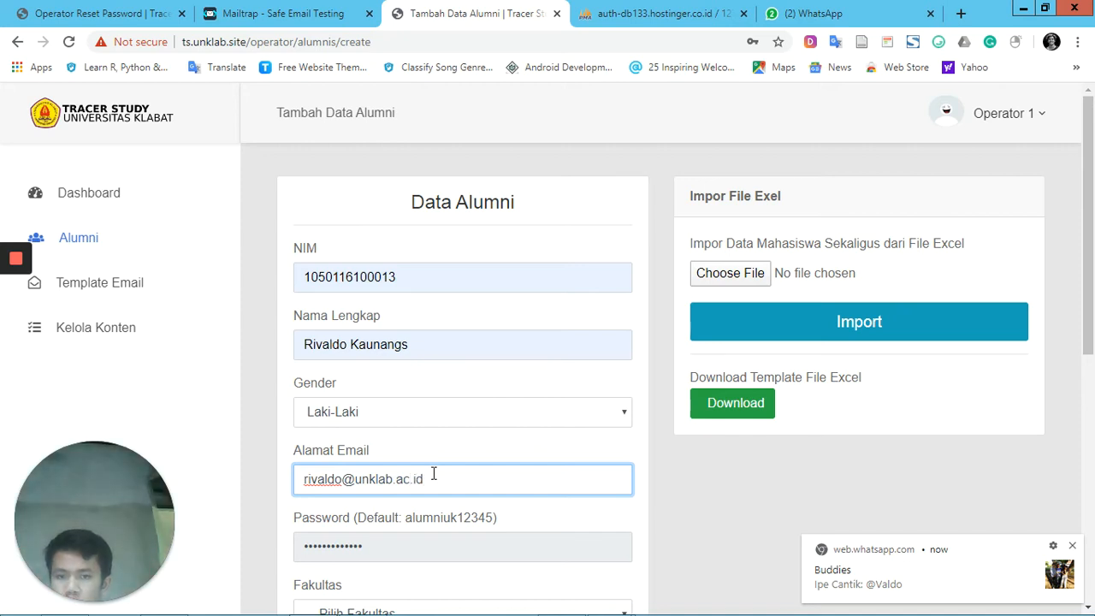
Set the new alumnus's Fakultas to FIK and Program Studi to Sistem Informasi
{"action": "scroll", "coordinate": [464, 508], "scroll_direction": "down", "scroll_amount": 1}
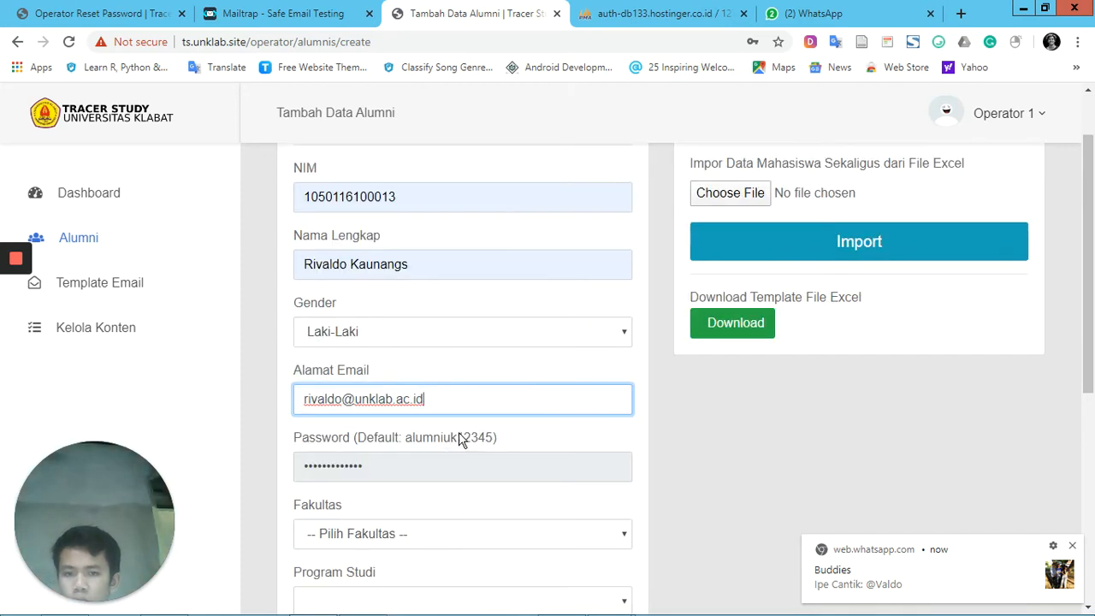
{"action": "scroll", "coordinate": [492, 453], "scroll_direction": "down", "scroll_amount": 2}
{"action": "left_click", "coordinate": [442, 377]}
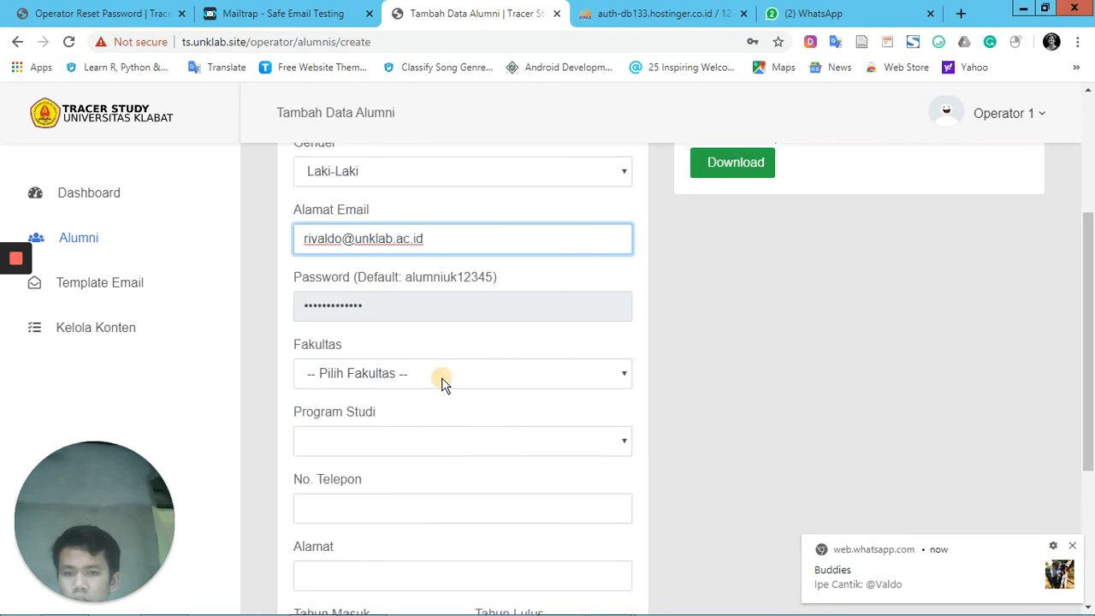
{"action": "left_click", "coordinate": [439, 414]}
{"action": "left_click", "coordinate": [430, 444]}
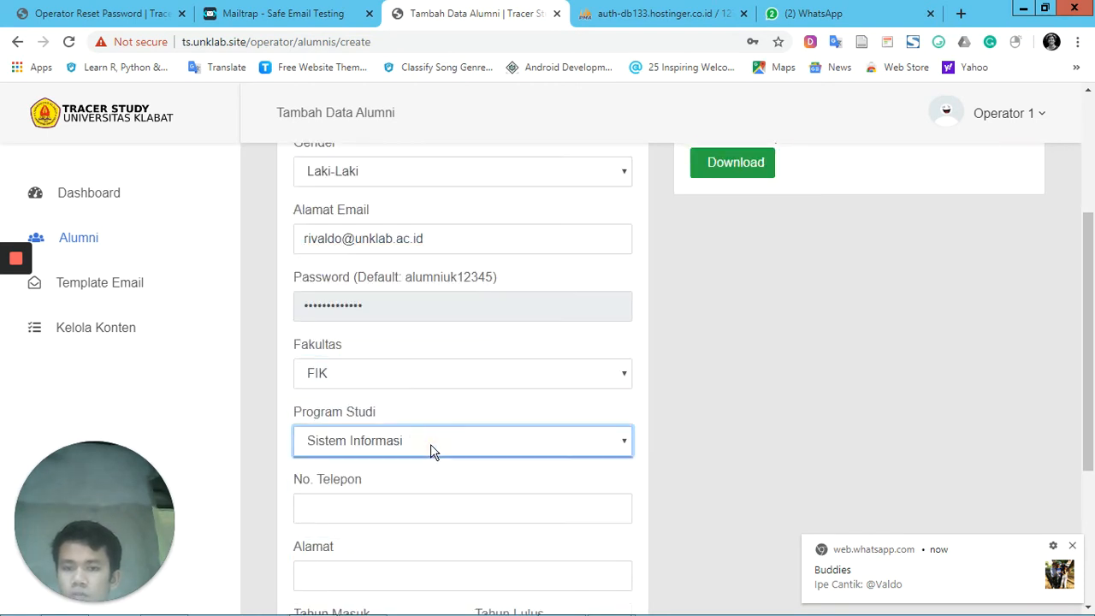
{"action": "left_click", "coordinate": [431, 443]}
{"action": "left_click", "coordinate": [440, 448]}
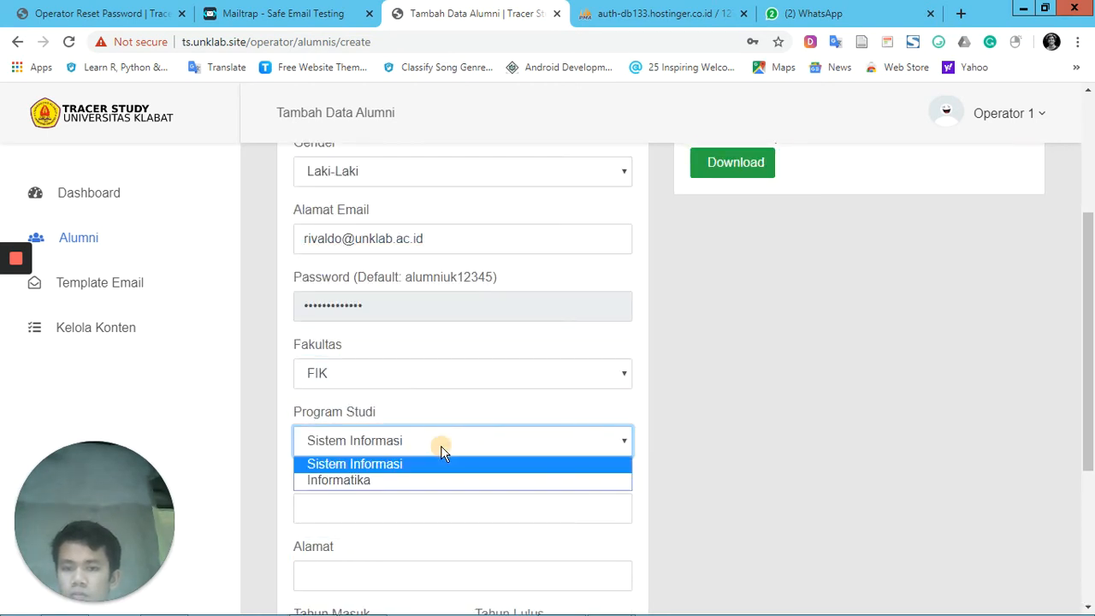
{"action": "left_click", "coordinate": [434, 465]}
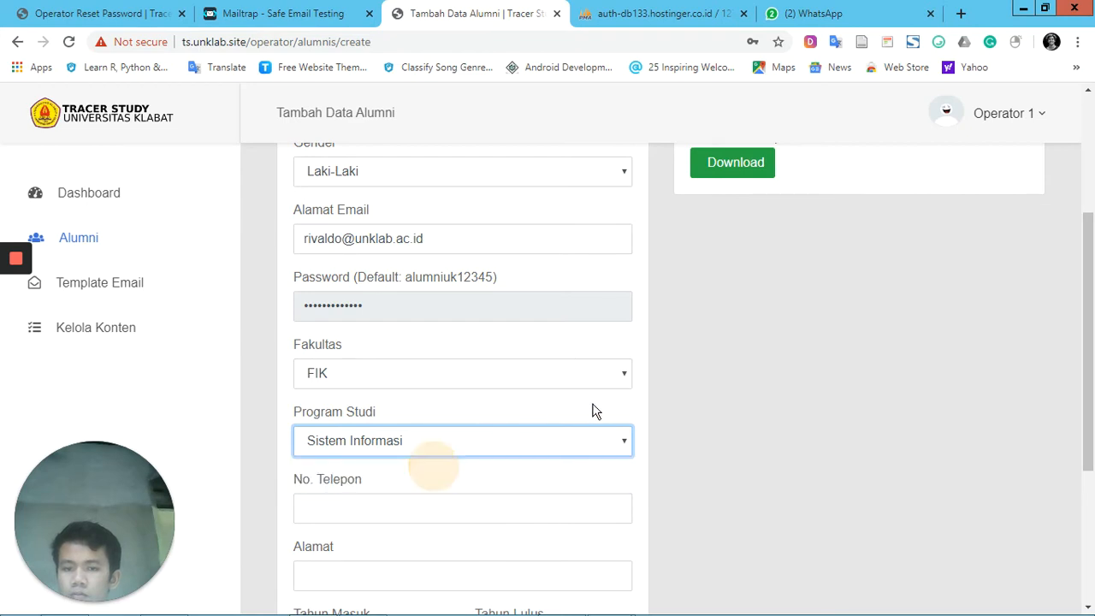
Fill in the new alumnus's phone number and postal address from the saved suggestions
{"action": "left_click", "coordinate": [519, 512]}
{"action": "left_click", "coordinate": [466, 404]}
{"action": "scroll", "coordinate": [599, 454], "scroll_direction": "down", "scroll_amount": 2}
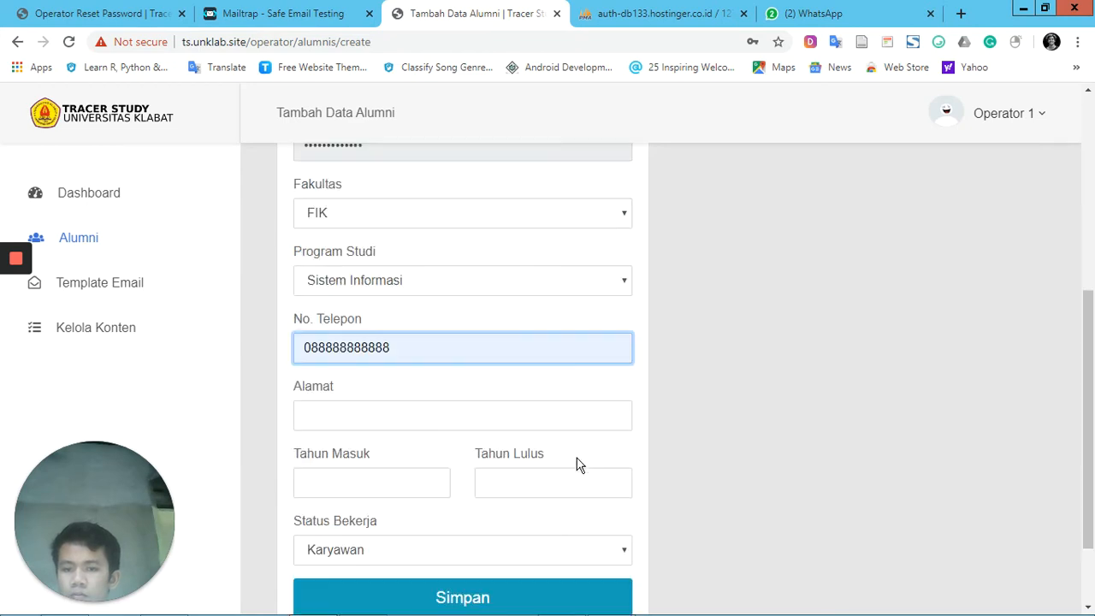
{"action": "left_click", "coordinate": [416, 413]}
{"action": "left_click", "coordinate": [368, 453]}
Set Tahun Masuk to 2016, Tahun Lulus to 2020 and Status Bekerja to Pencari Kerja
{"action": "scroll", "coordinate": [685, 428], "scroll_direction": "down", "scroll_amount": 2}
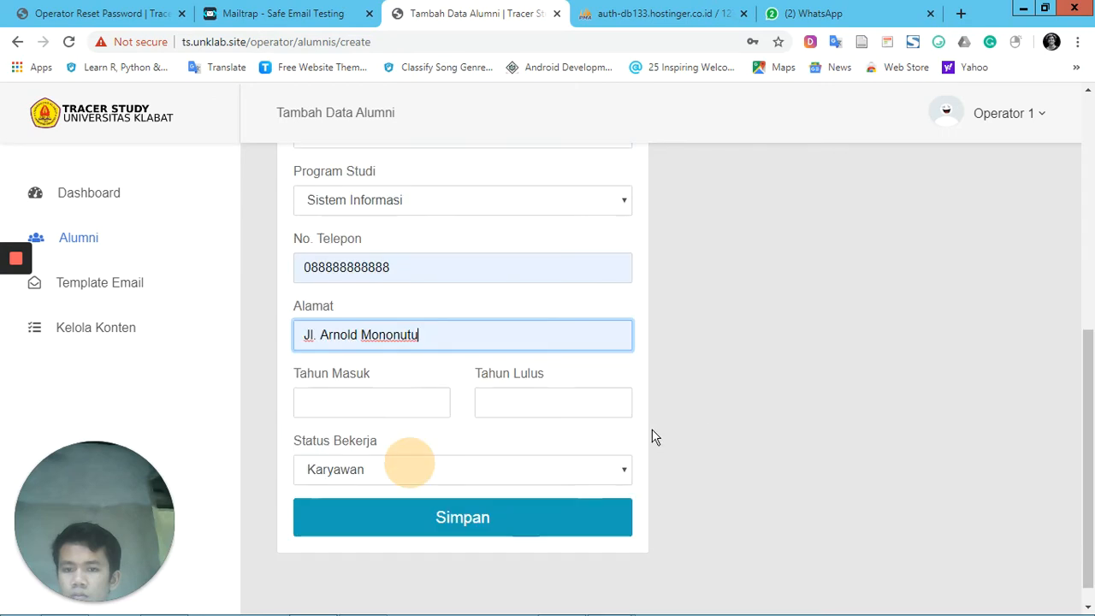
{"action": "left_click", "coordinate": [396, 376]}
{"action": "type", "text": "2016"}
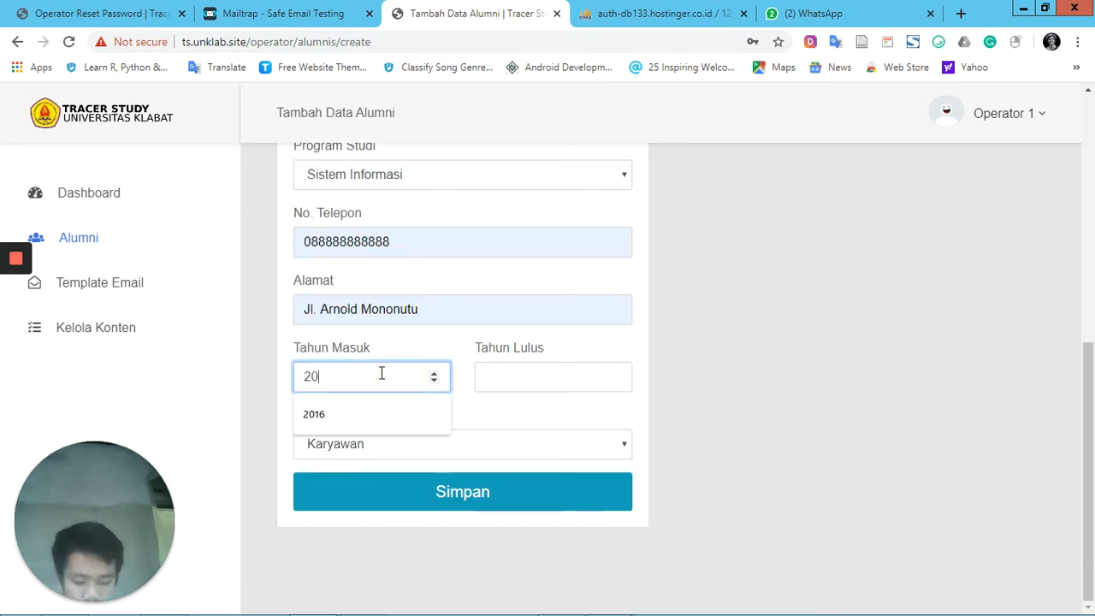
{"action": "left_click", "coordinate": [528, 381]}
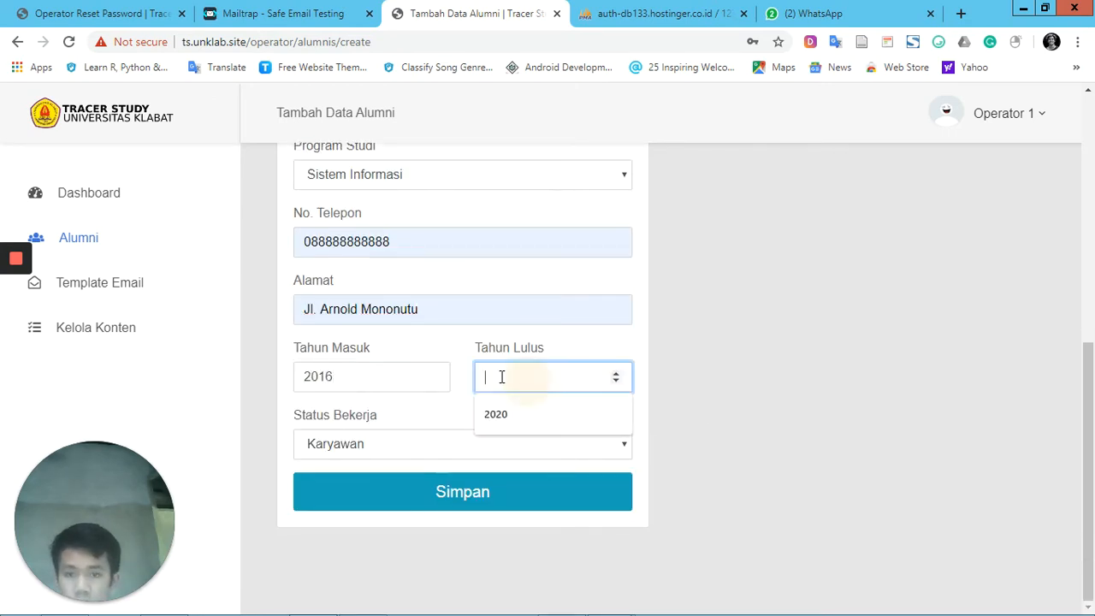
{"action": "type", "text": "2020"}
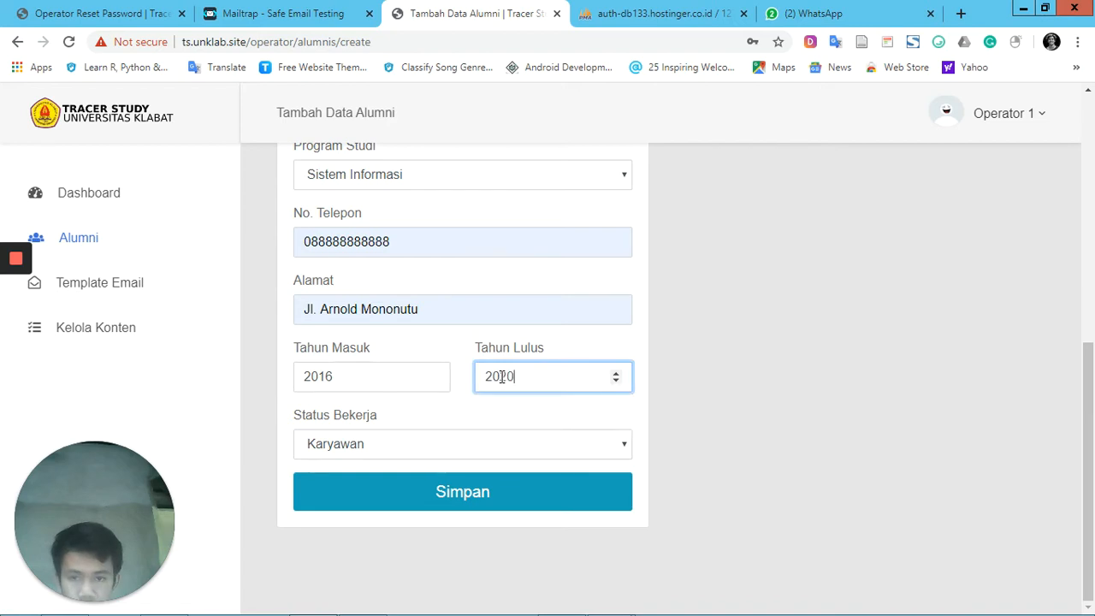
{"action": "left_click", "coordinate": [481, 442]}
{"action": "left_click", "coordinate": [434, 499]}
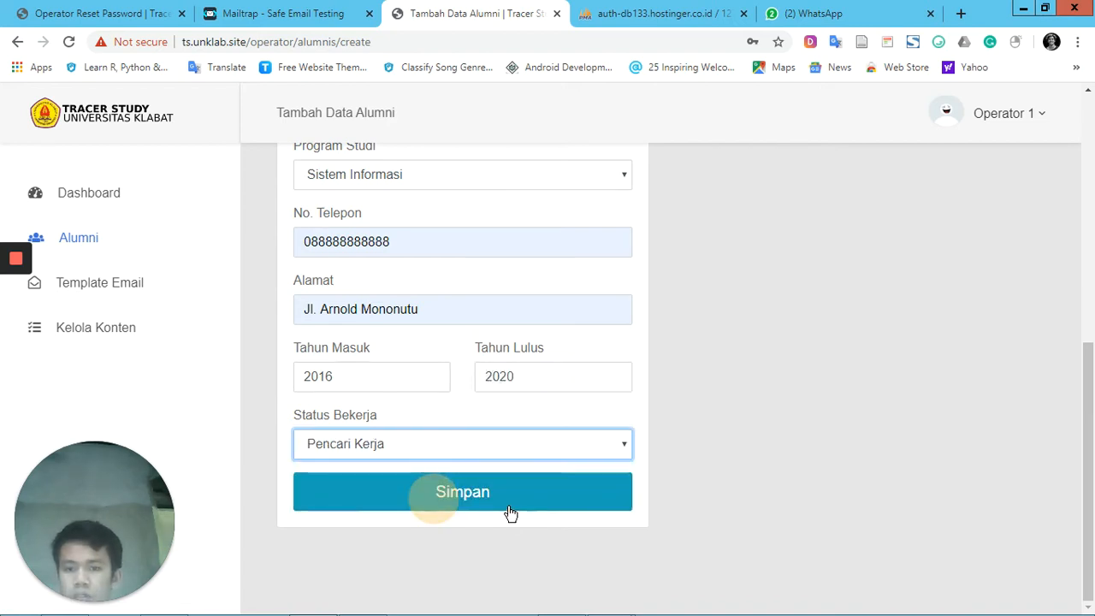
Save the new alumni record and store its login password in the browser
{"action": "left_click", "coordinate": [505, 506]}
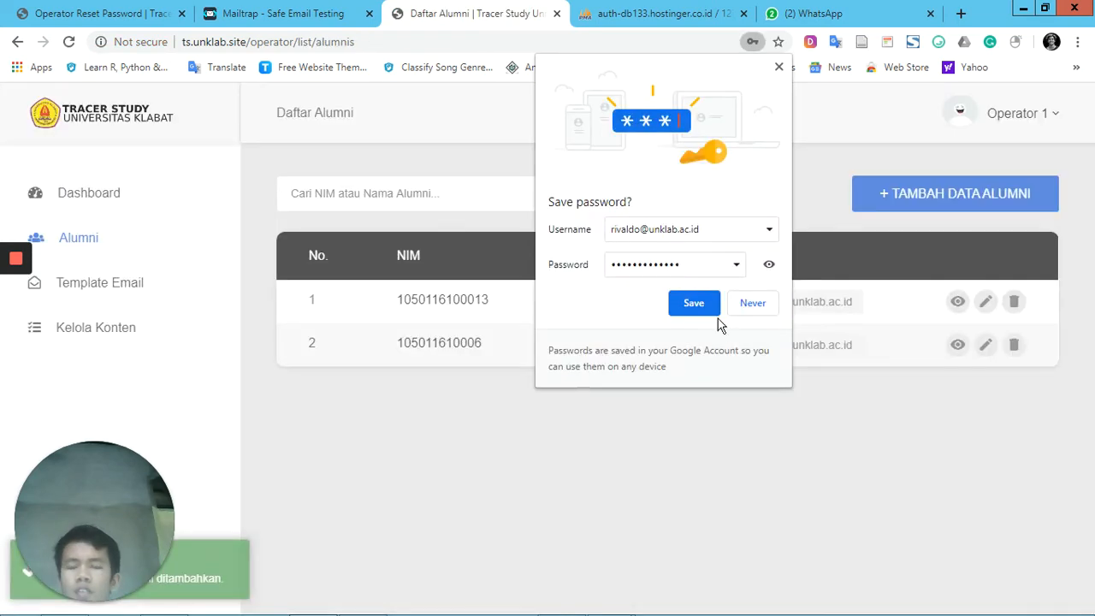
{"action": "left_click", "coordinate": [710, 308]}
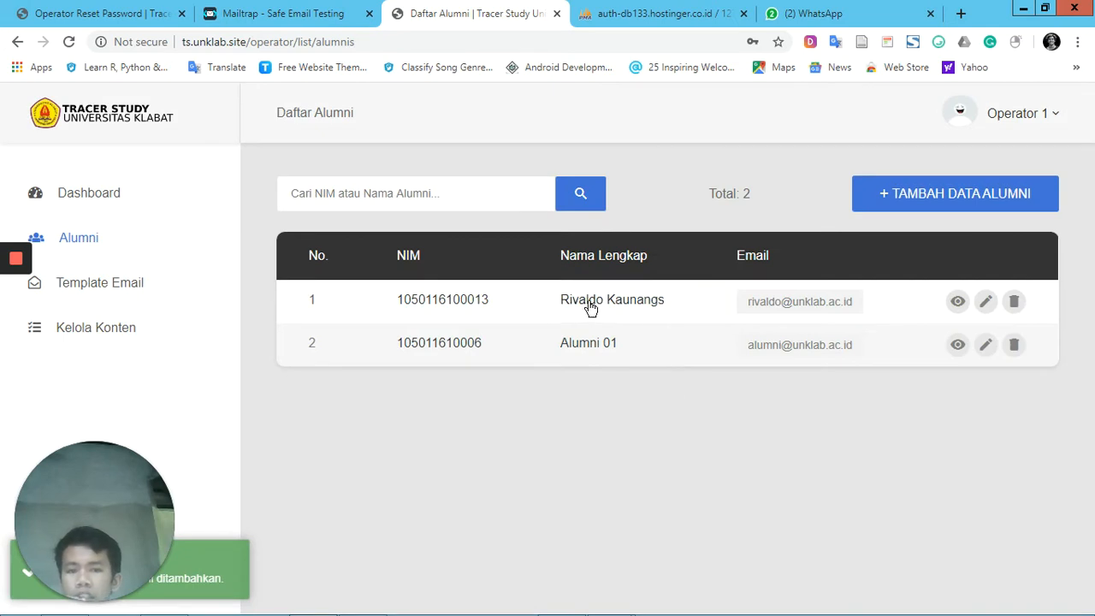
Open the form for adding alumni data, download the Excel import template and show the downloaded file in its folder
{"action": "left_click", "coordinate": [964, 211]}
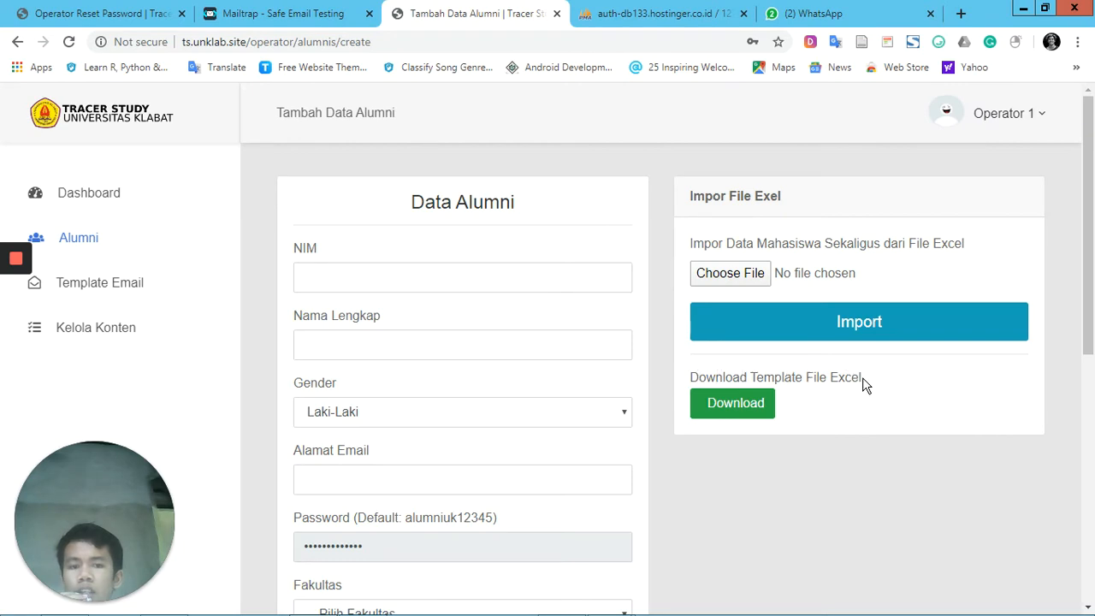
{"action": "left_click", "coordinate": [734, 404]}
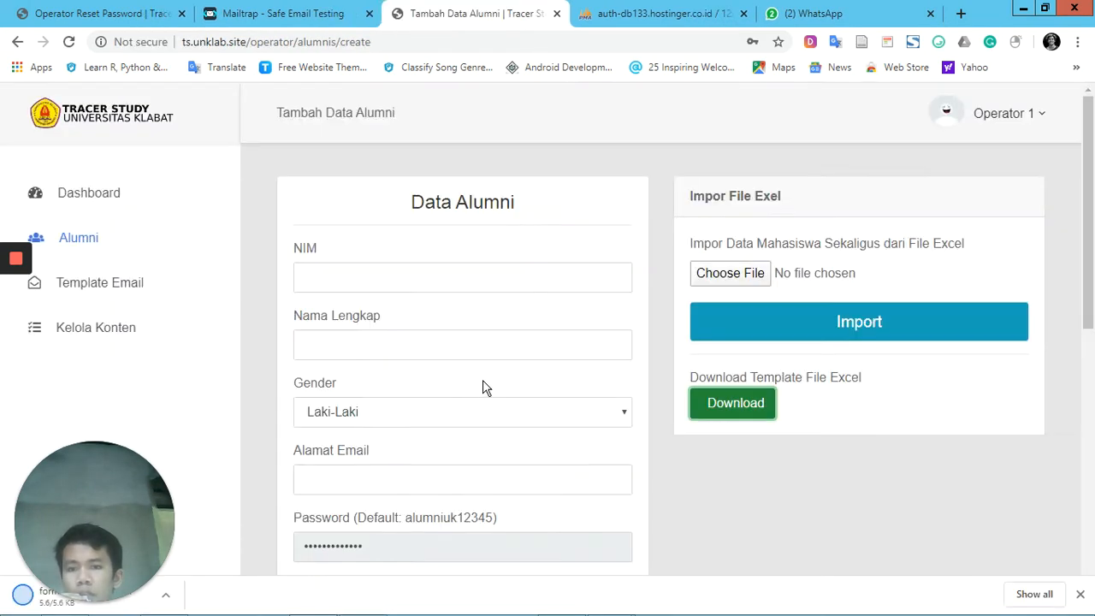
{"action": "left_click", "coordinate": [165, 596]}
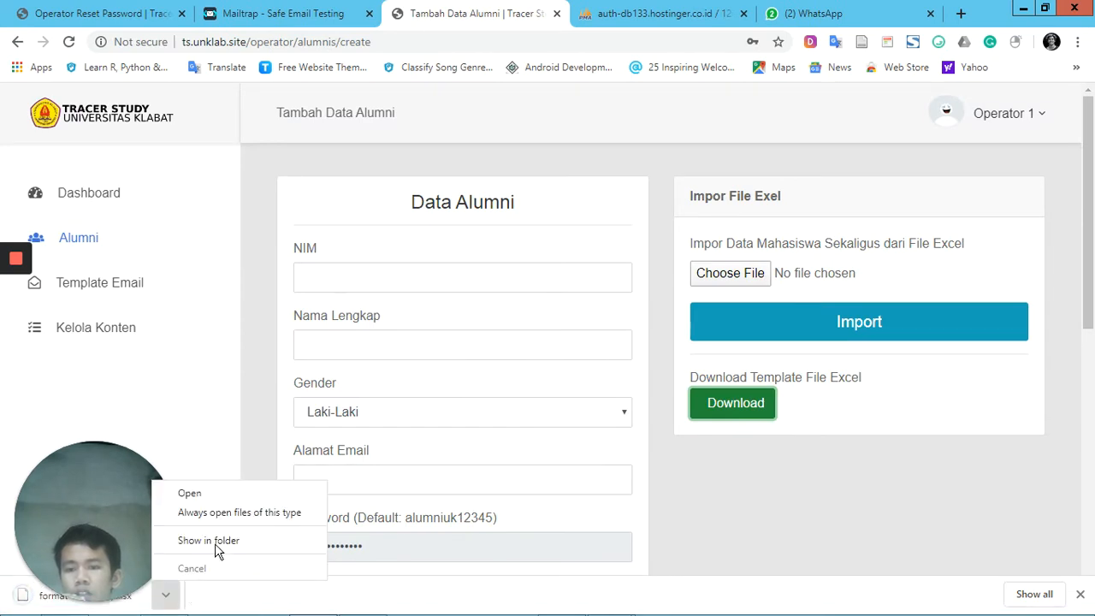
{"action": "left_click", "coordinate": [214, 541]}
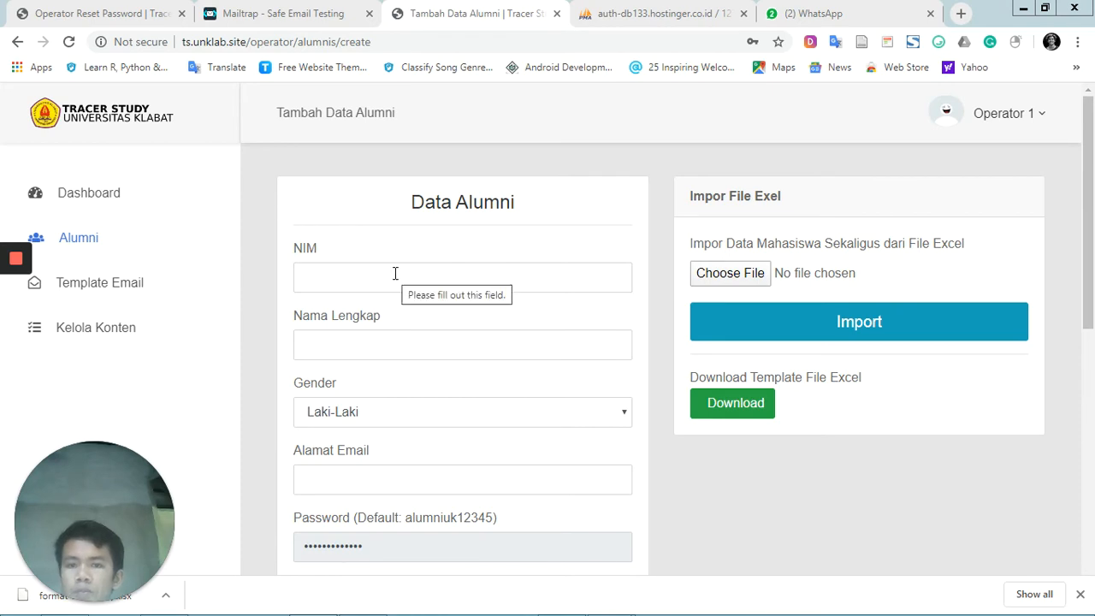
{"action": "mouse_move", "coordinate": [396, 610]}
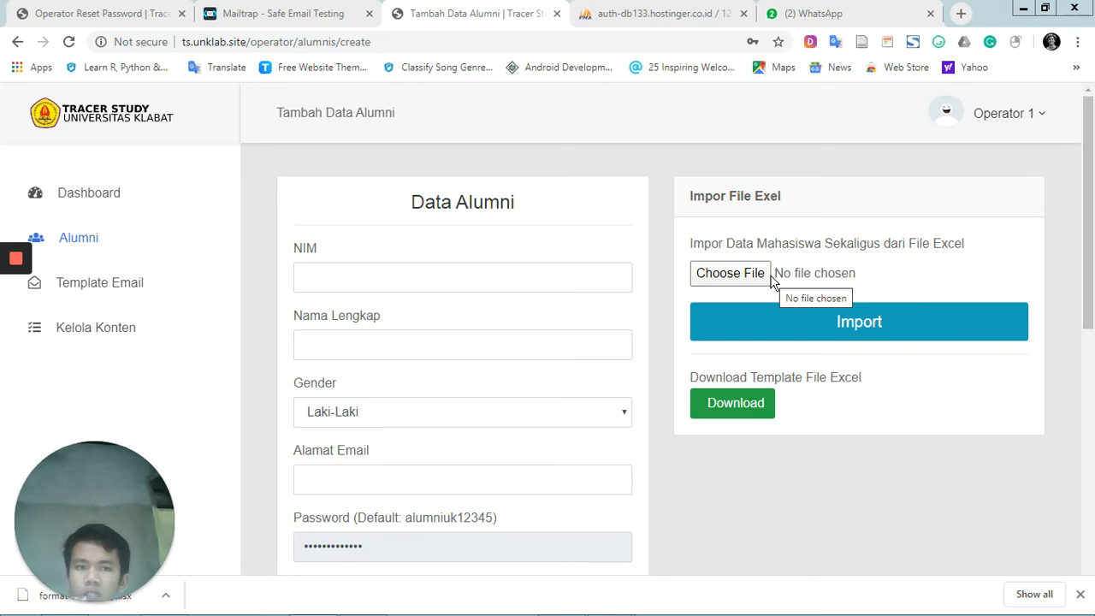
Import the alumni records from format-alumni.xlsx in the Downloads folder
{"action": "left_click", "coordinate": [734, 273]}
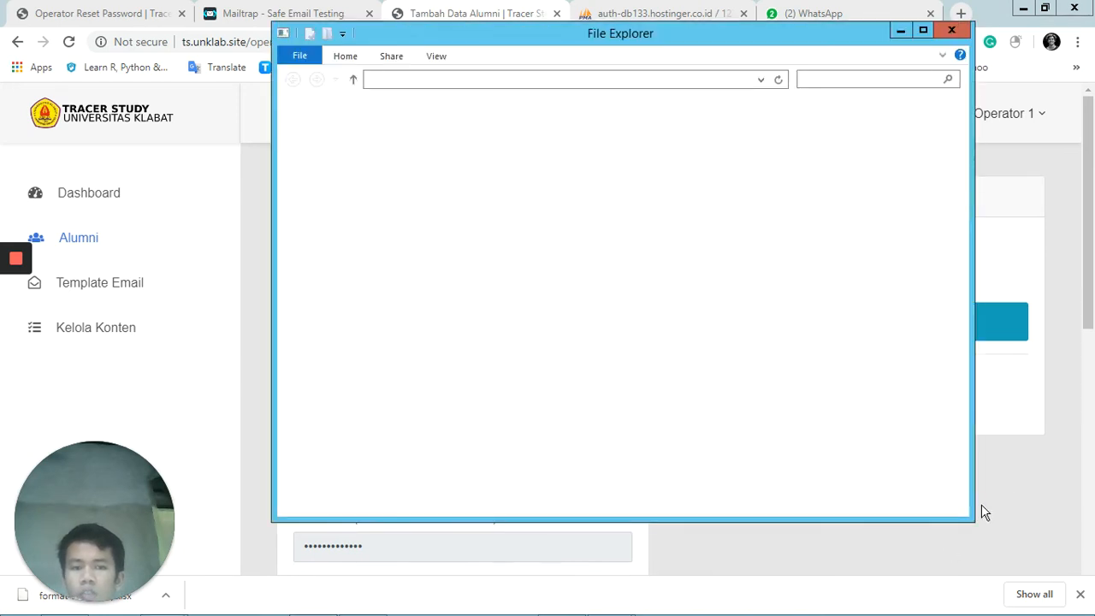
{"action": "left_click", "coordinate": [1010, 494]}
{"action": "left_click", "coordinate": [754, 273]}
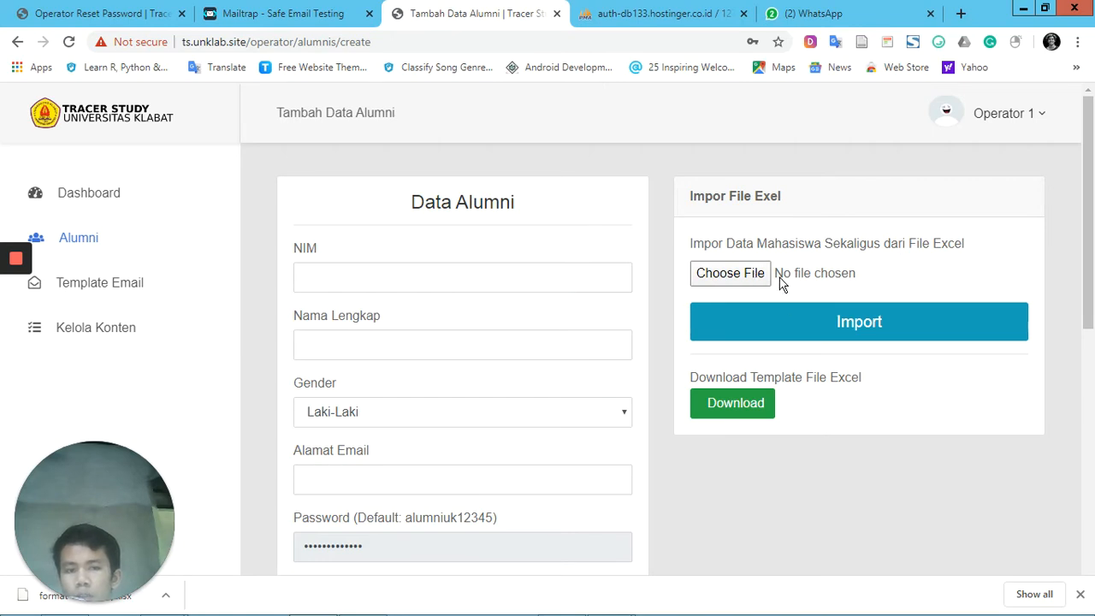
{"action": "left_click", "coordinate": [768, 279]}
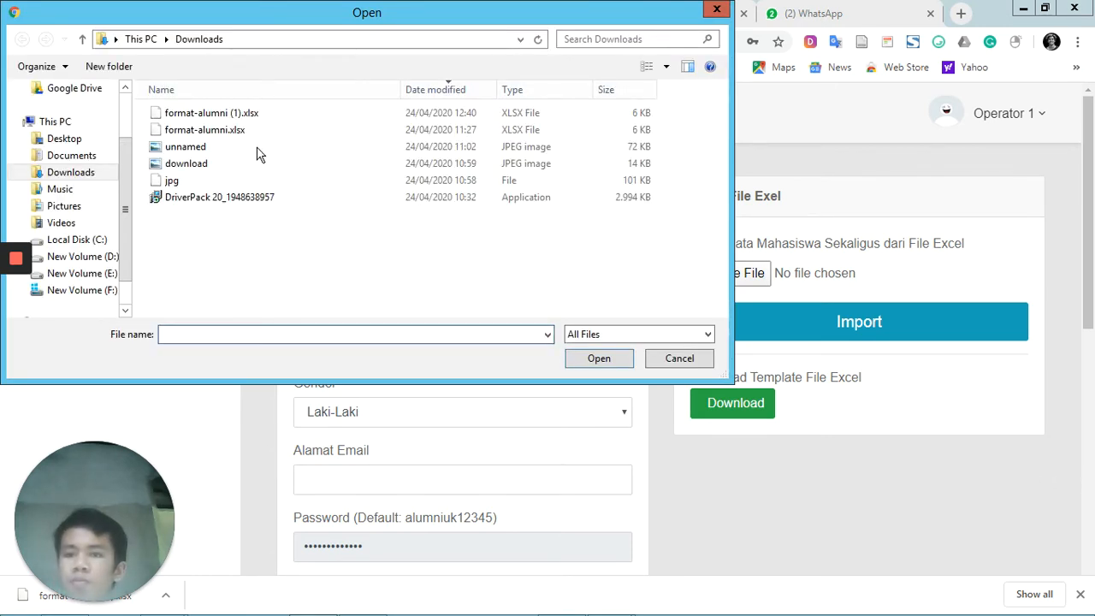
{"action": "double_click", "coordinate": [296, 132]}
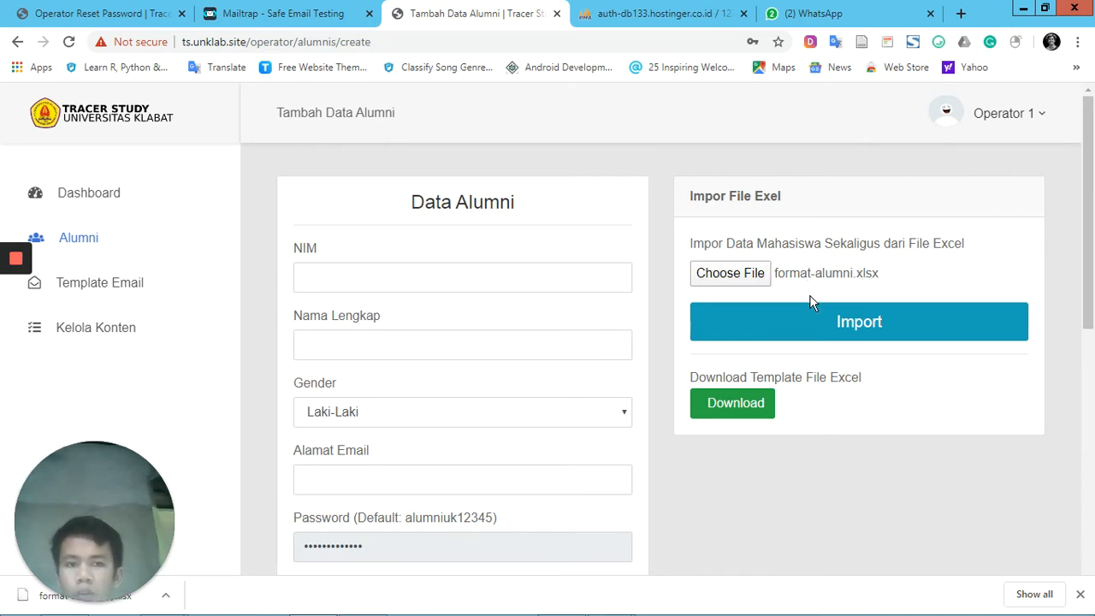
{"action": "left_click", "coordinate": [851, 324]}
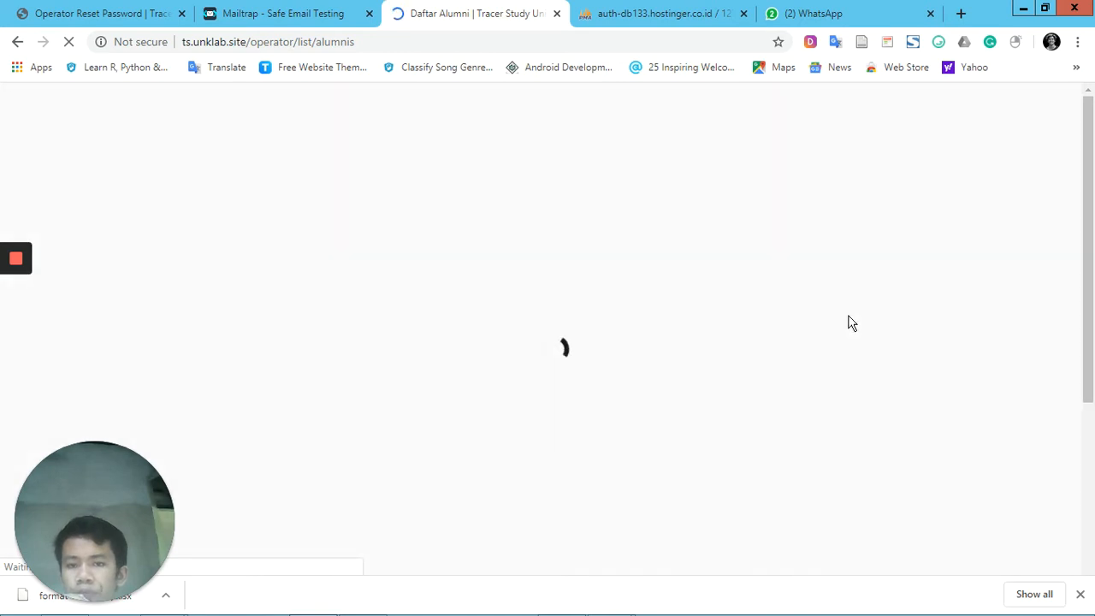
Look through the alumni list to check the imported records
{"action": "scroll", "coordinate": [814, 348], "scroll_direction": "down", "scroll_amount": 2}
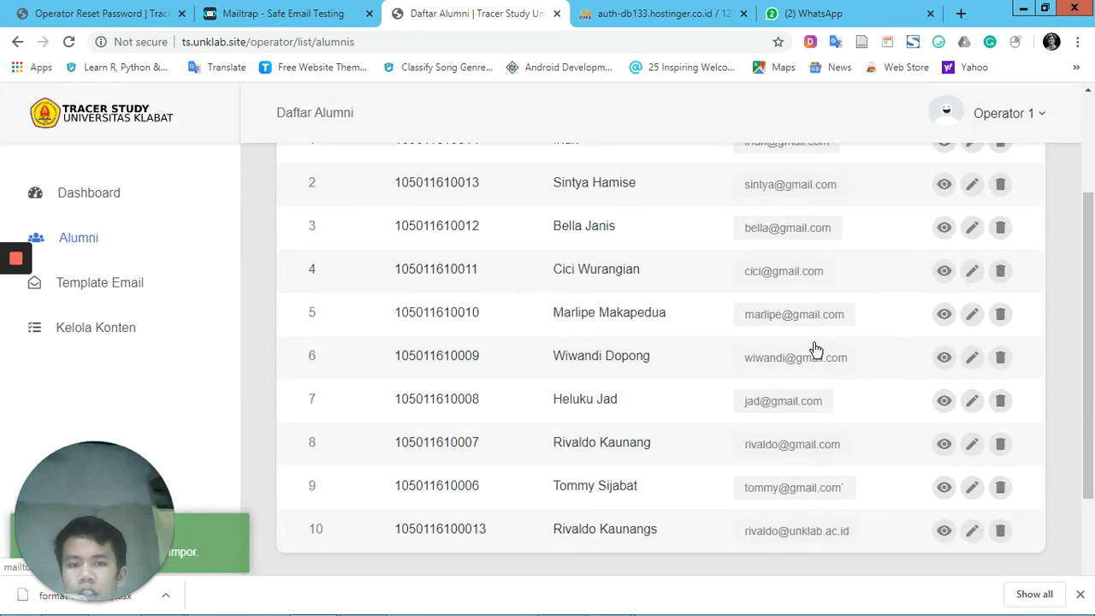
{"action": "scroll", "coordinate": [815, 349], "scroll_direction": "up", "scroll_amount": 1}
{"action": "scroll", "coordinate": [815, 350], "scroll_direction": "down", "scroll_amount": 2}
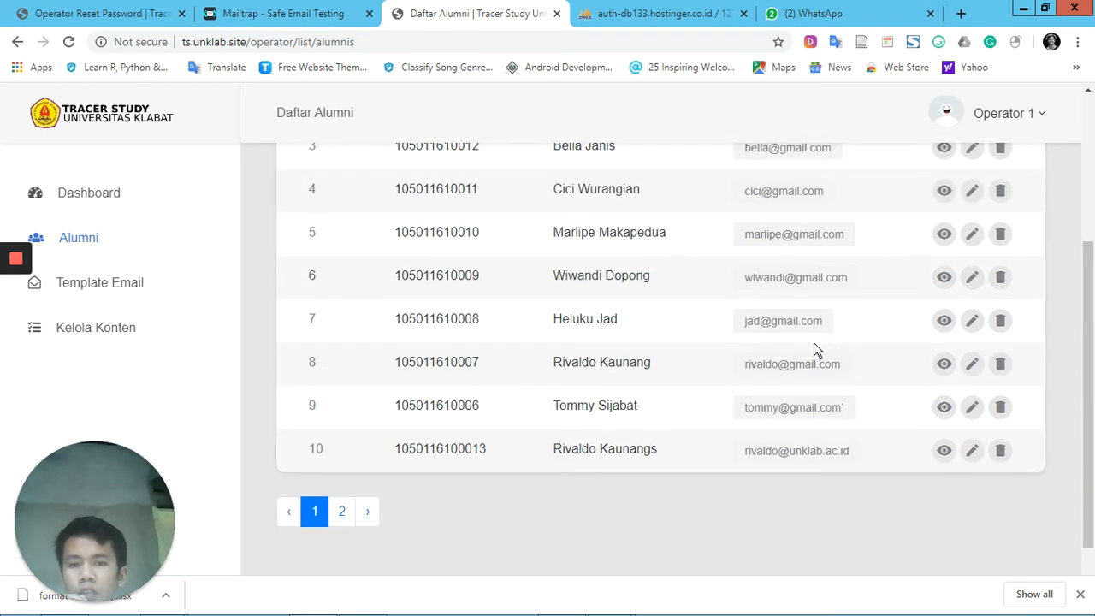
{"action": "scroll", "coordinate": [816, 349], "scroll_direction": "up", "scroll_amount": 1}
{"action": "scroll", "coordinate": [816, 349], "scroll_direction": "up", "scroll_amount": 2}
{"action": "scroll", "coordinate": [816, 349], "scroll_direction": "down", "scroll_amount": 3}
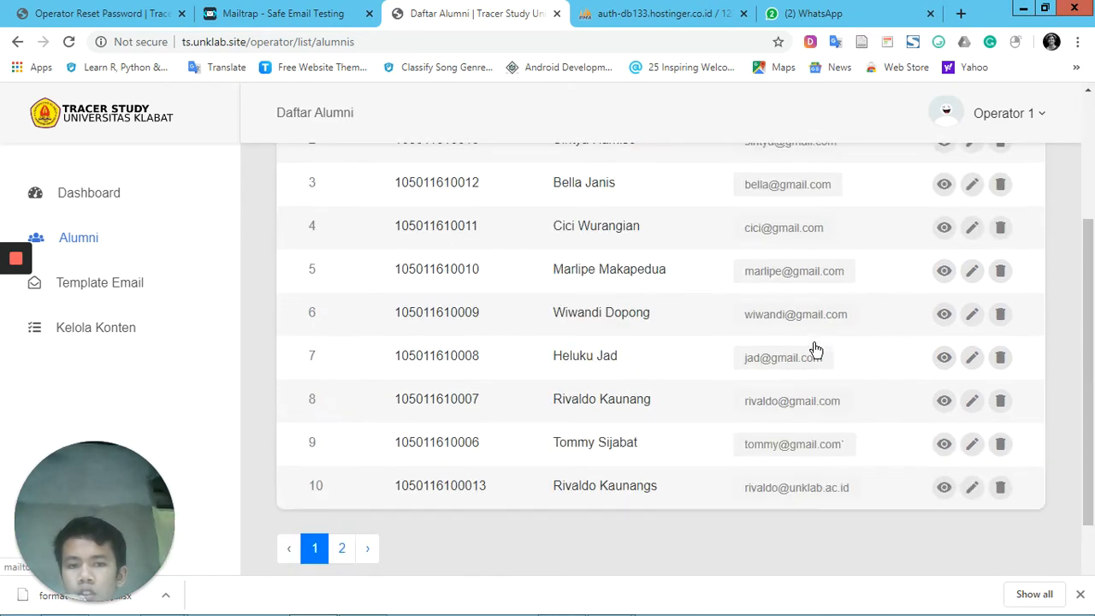
{"action": "scroll", "coordinate": [816, 349], "scroll_direction": "up", "scroll_amount": 3}
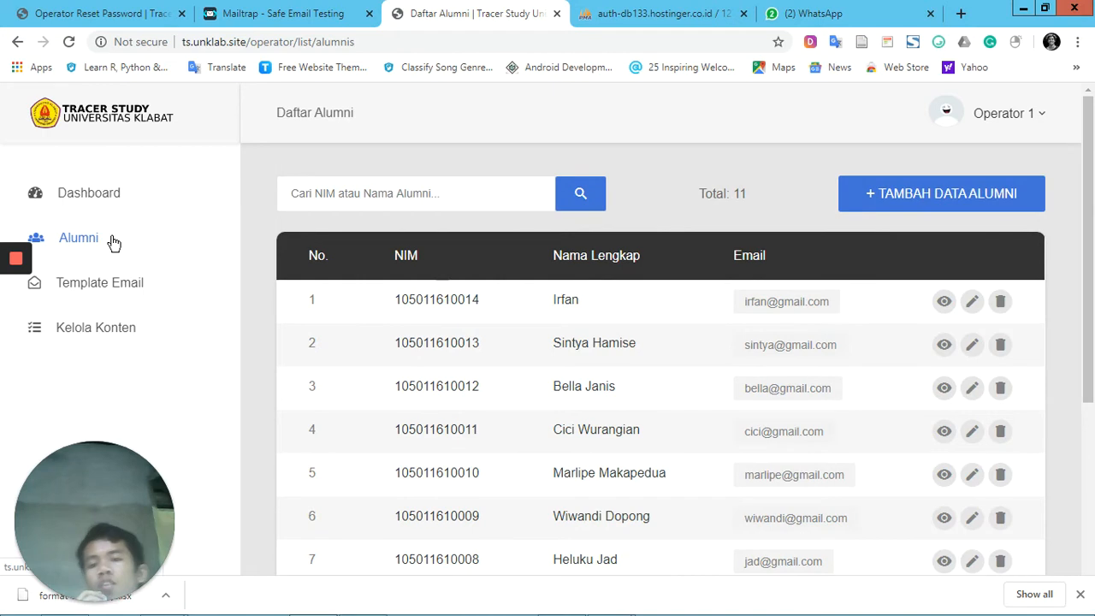
Open the alumni invitation email template and review its sender, subject, body, account information and footer
{"action": "left_click", "coordinate": [123, 292]}
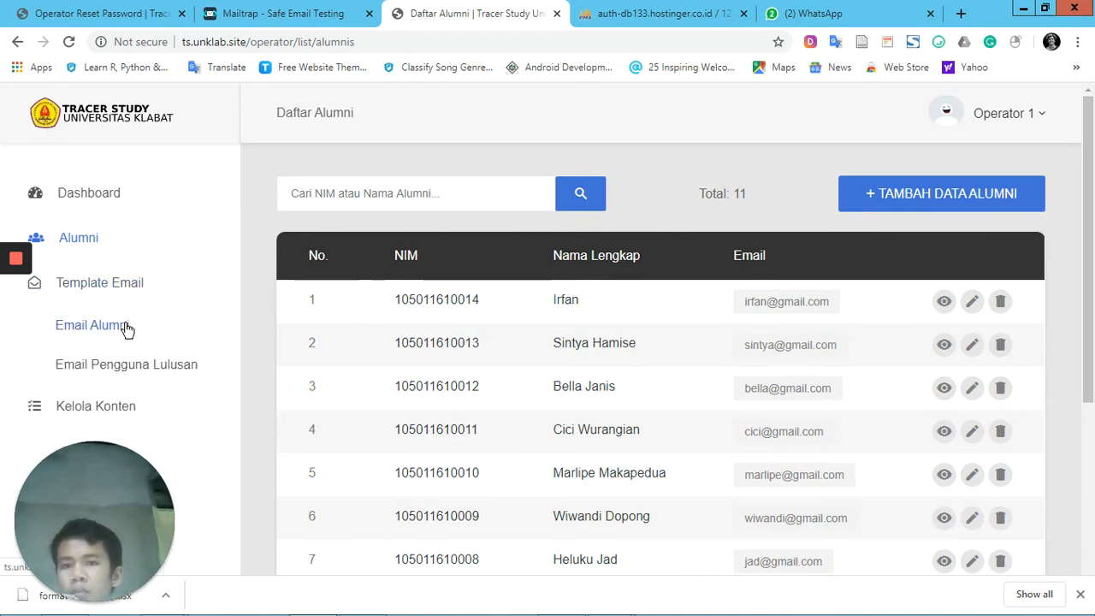
{"action": "left_click", "coordinate": [127, 329]}
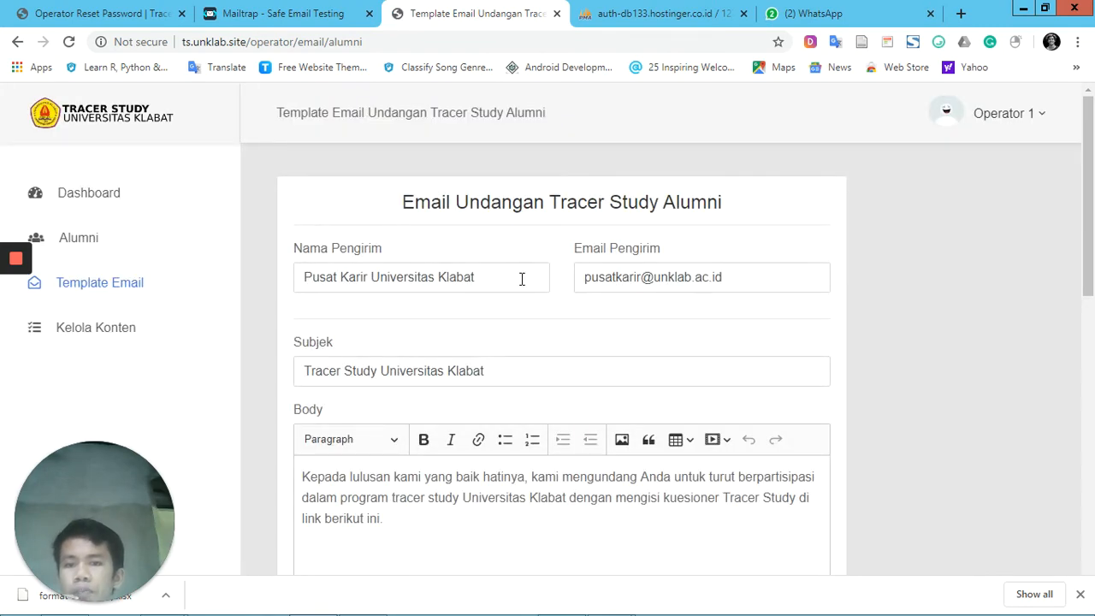
{"action": "left_click", "coordinate": [583, 367]}
{"action": "left_click", "coordinate": [599, 443]}
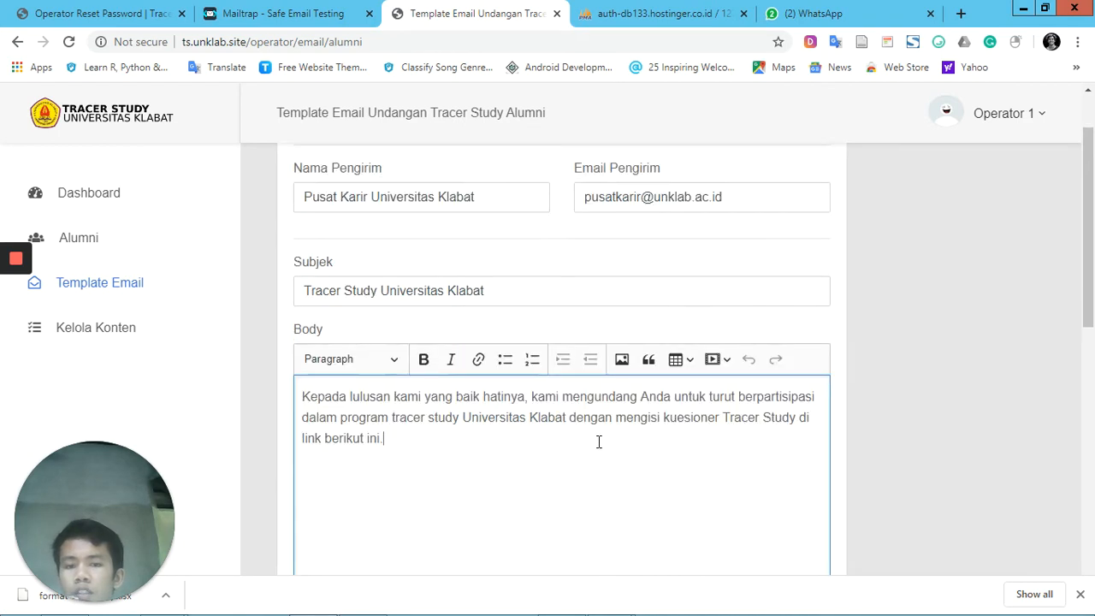
{"action": "scroll", "coordinate": [636, 403], "scroll_direction": "down", "scroll_amount": 4}
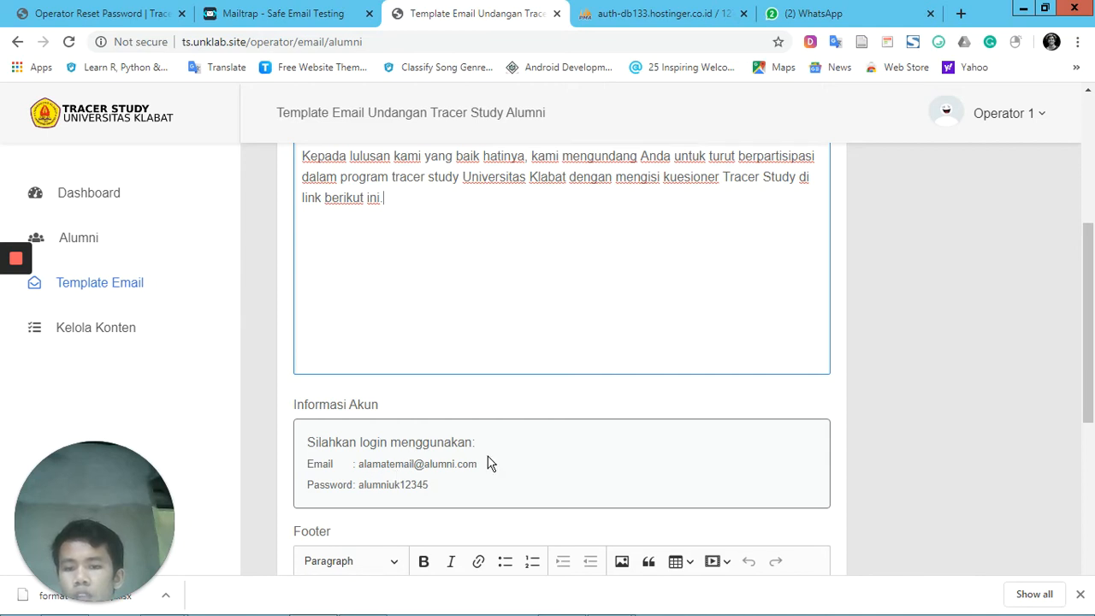
{"action": "scroll", "coordinate": [488, 459], "scroll_direction": "down", "scroll_amount": 3}
{"action": "left_click", "coordinate": [574, 389]}
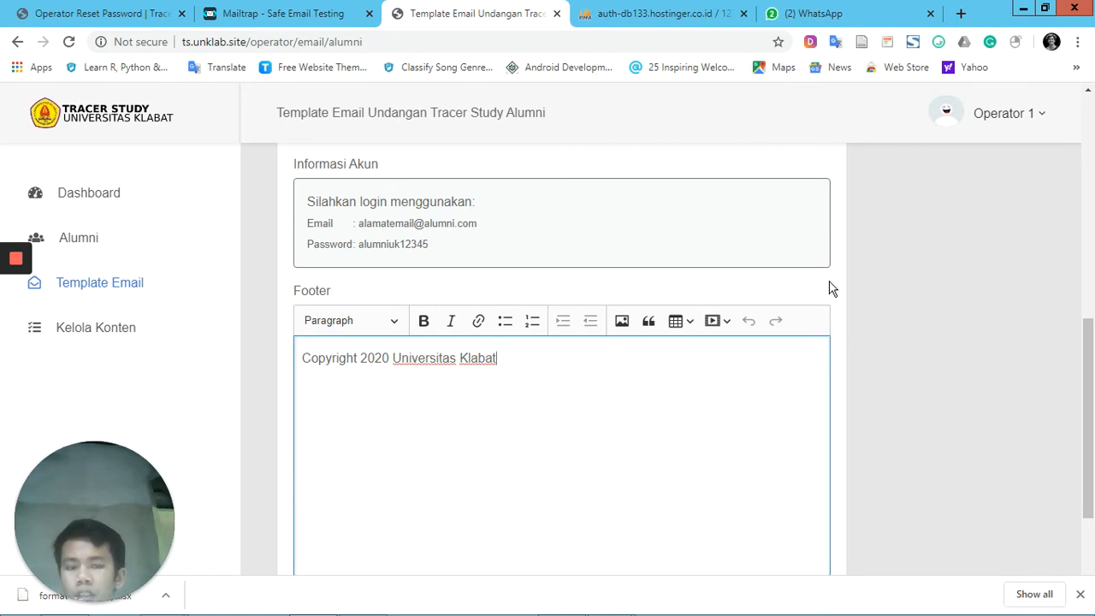
{"action": "scroll", "coordinate": [829, 288], "scroll_direction": "down", "scroll_amount": 2}
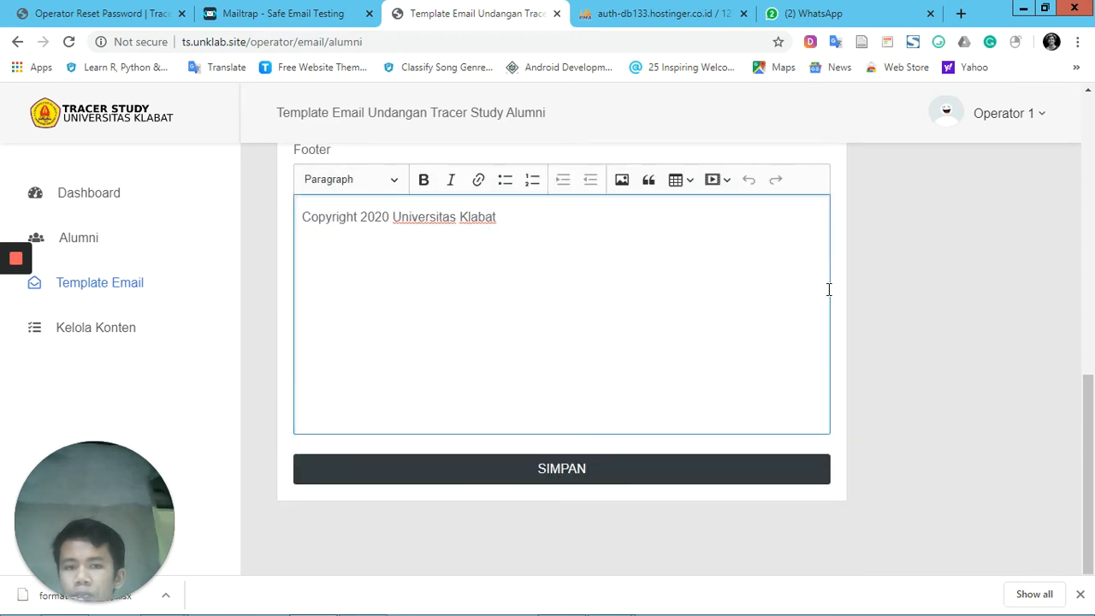
{"action": "scroll", "coordinate": [830, 288], "scroll_direction": "up", "scroll_amount": 10}
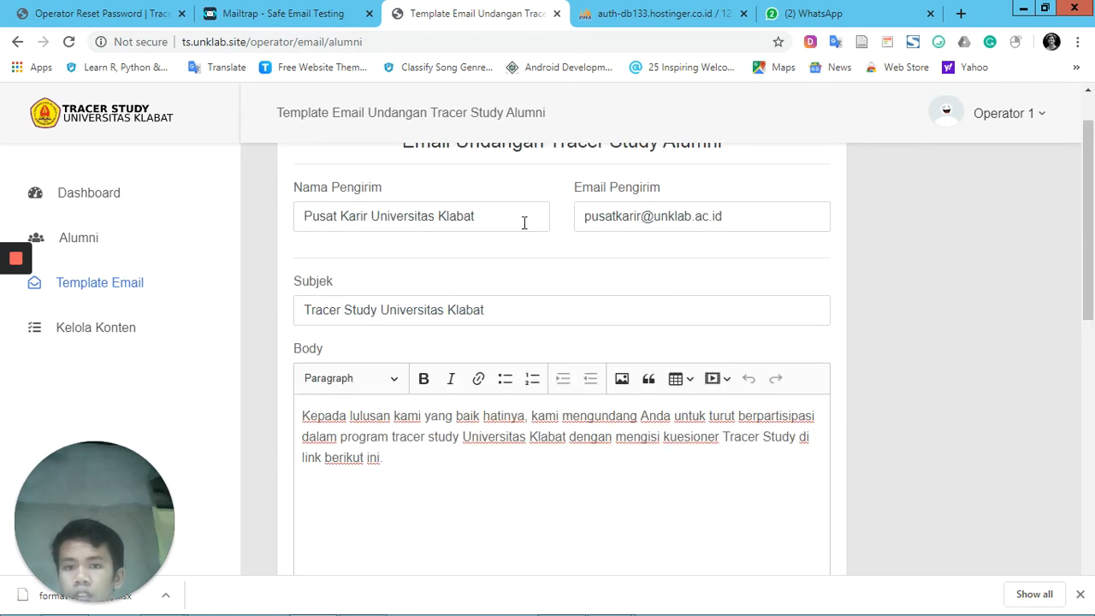
Set the alumni email template's Nama Pengirim to Pusat Karir UNKLAB and save the template
{"action": "left_click", "coordinate": [522, 220]}
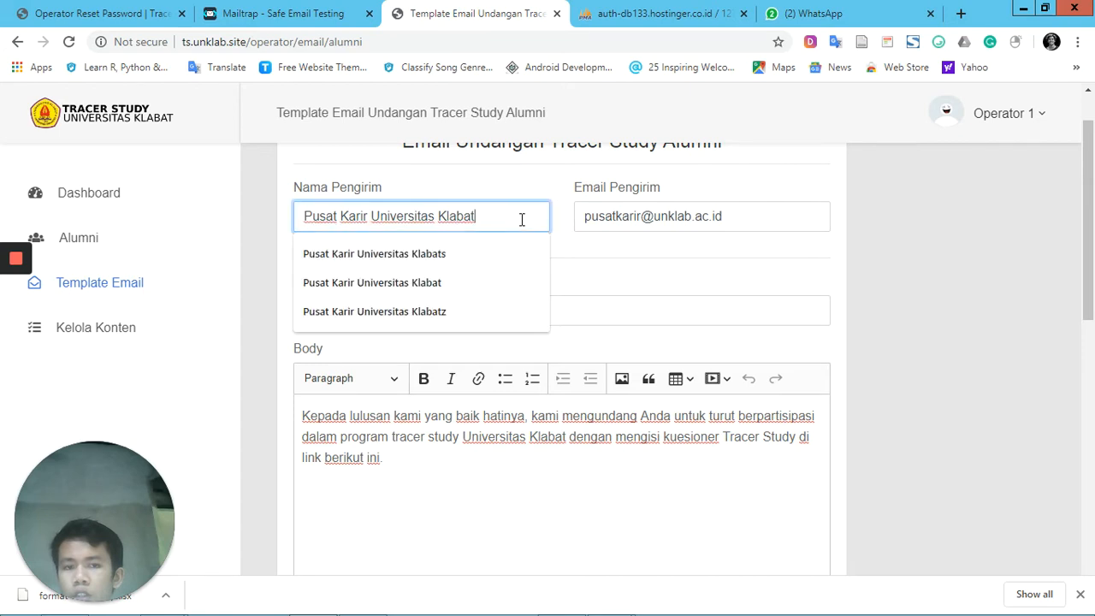
{"action": "left_click_drag", "start_coordinate": [522, 220], "coordinate": [371, 220]}
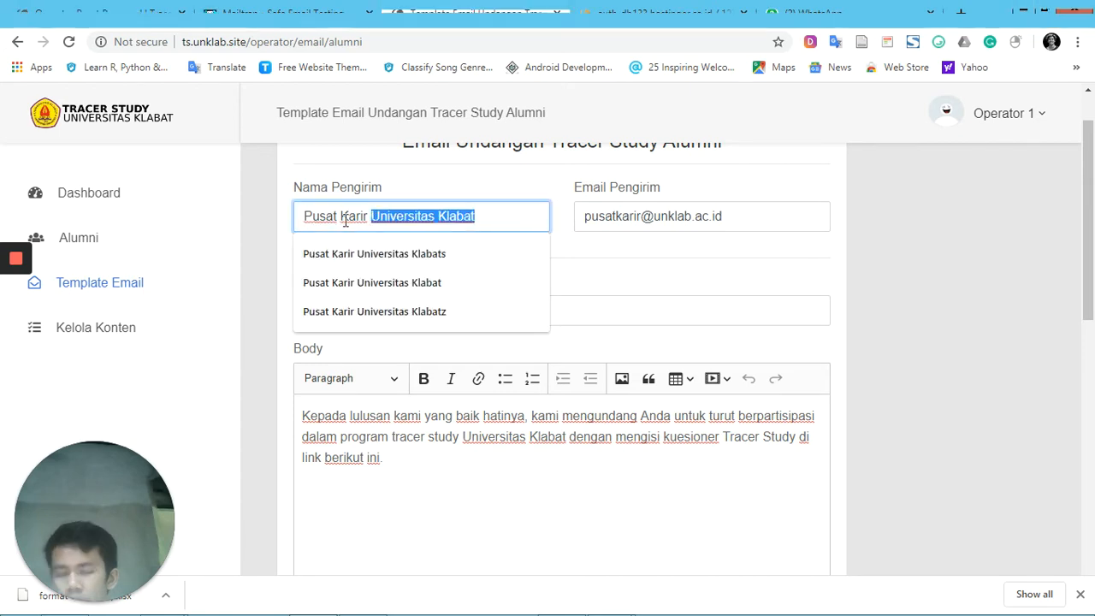
{"action": "type", "text": "UNKLAB"}
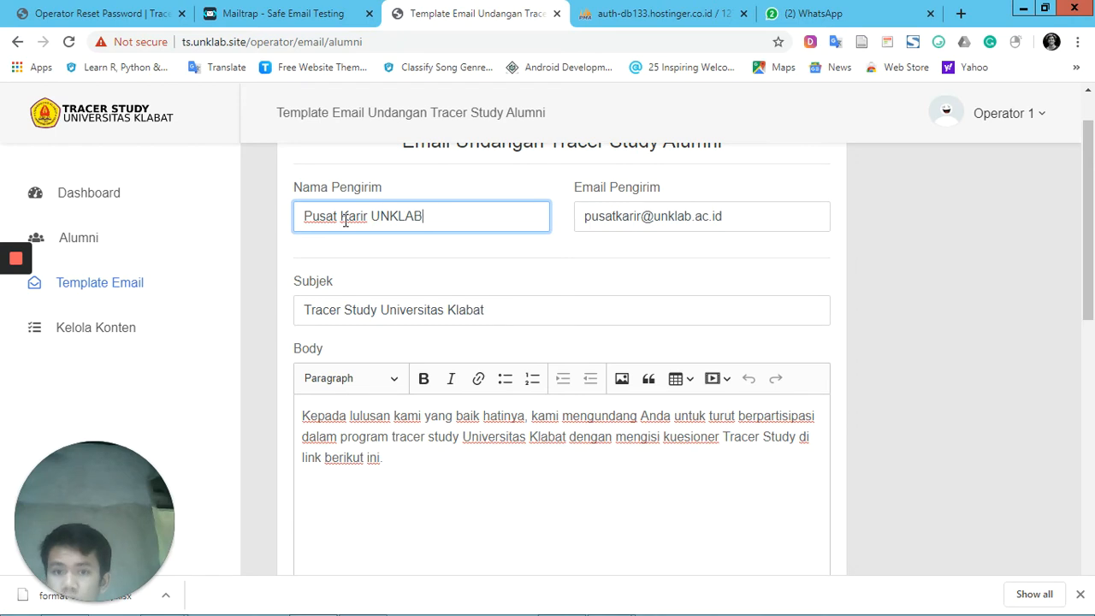
{"action": "scroll", "coordinate": [527, 299], "scroll_direction": "down", "scroll_amount": 10}
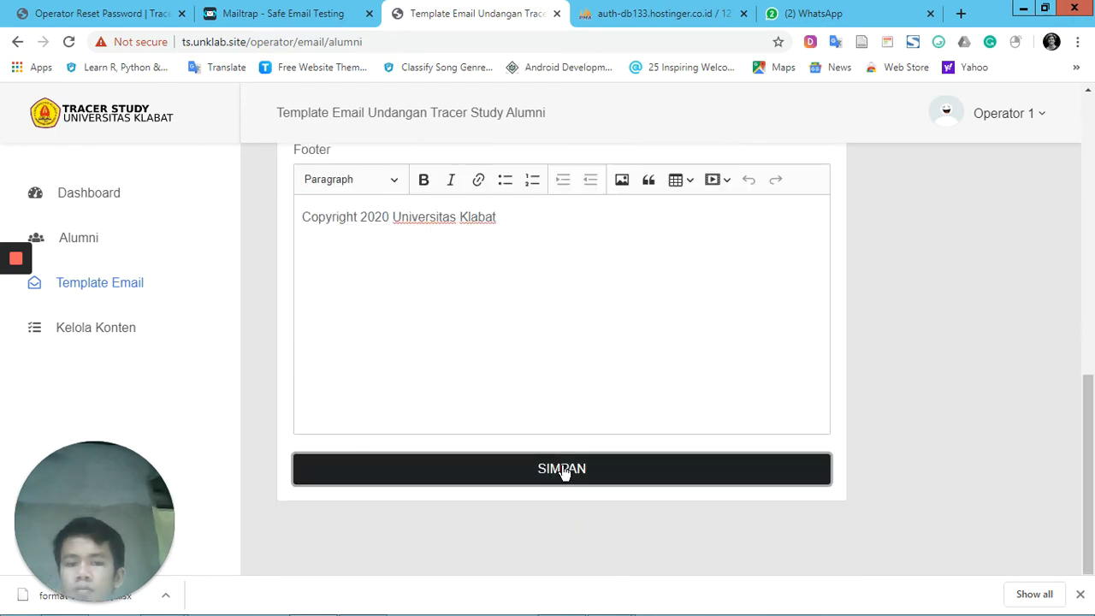
{"action": "left_click", "coordinate": [562, 469]}
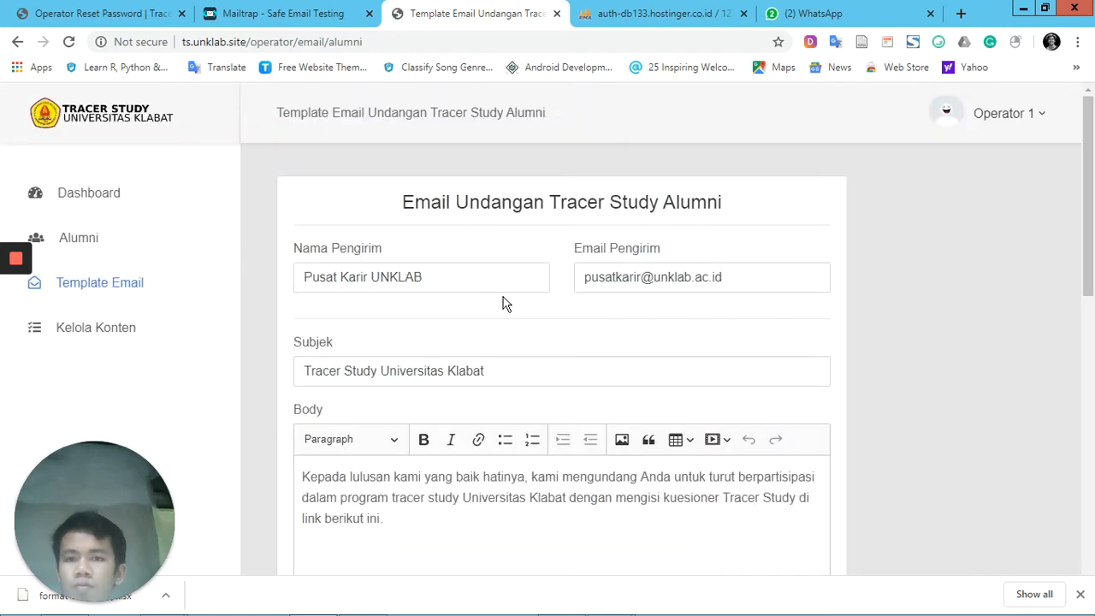
{"action": "left_click", "coordinate": [389, 276]}
Open the Email Pengguna Lulusan template and review its subject, body, registration link and footer
{"action": "left_click", "coordinate": [101, 291]}
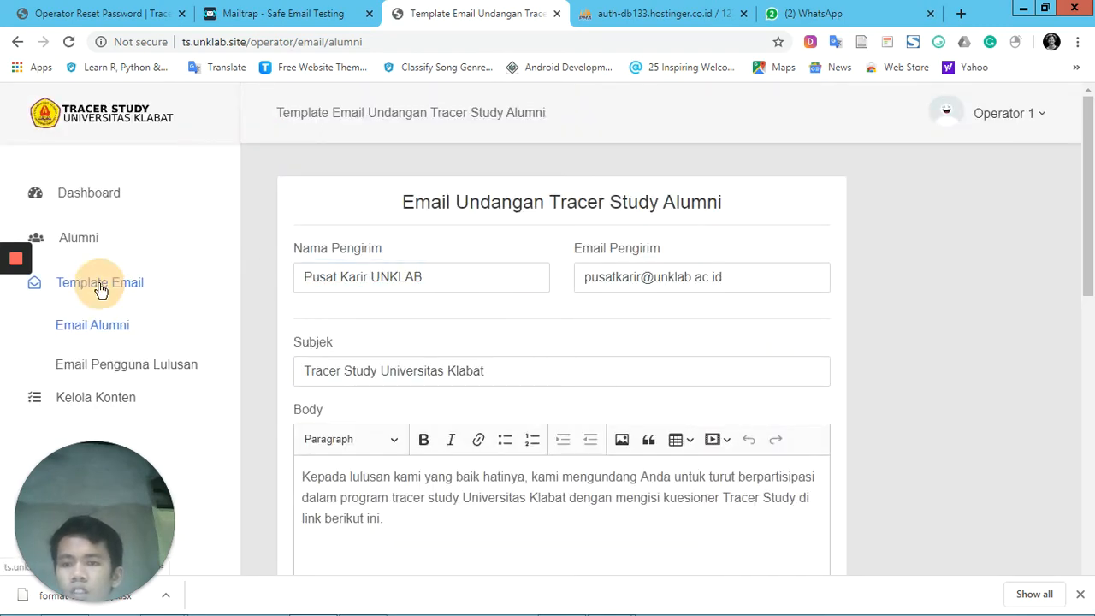
{"action": "left_click", "coordinate": [190, 368]}
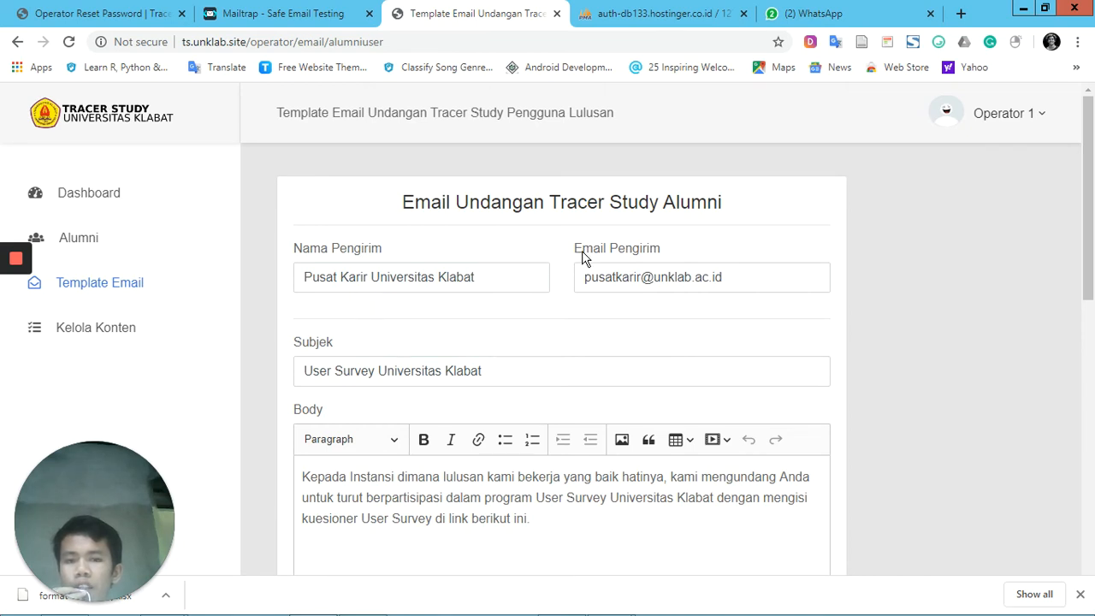
{"action": "left_click", "coordinate": [508, 368]}
{"action": "scroll", "coordinate": [505, 385], "scroll_direction": "down", "scroll_amount": 5}
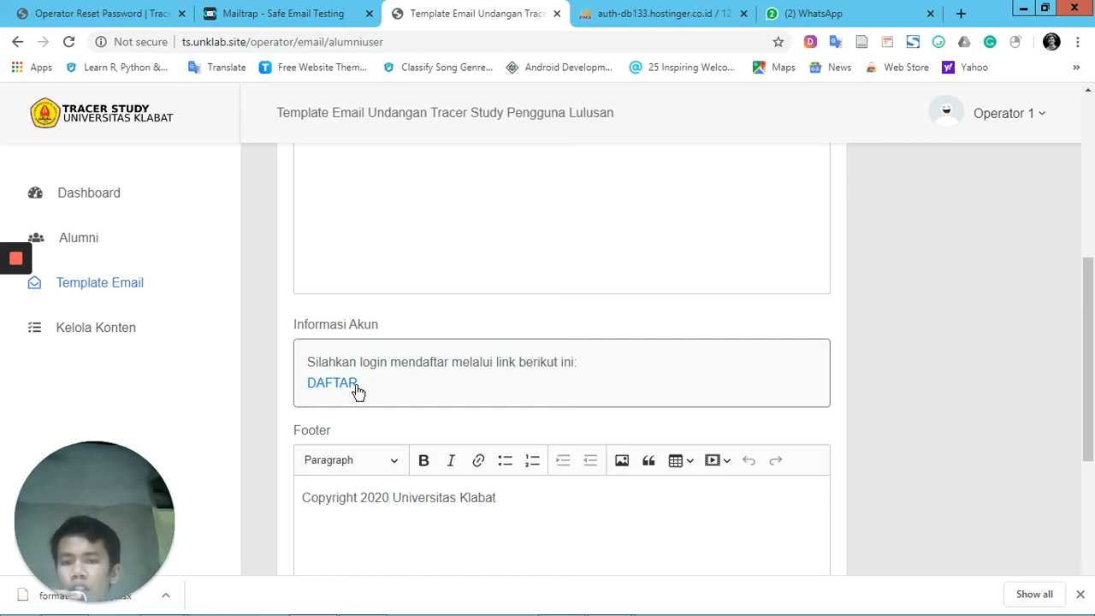
{"action": "scroll", "coordinate": [395, 378], "scroll_direction": "down", "scroll_amount": 2}
{"action": "scroll", "coordinate": [395, 379], "scroll_direction": "down", "scroll_amount": 1}
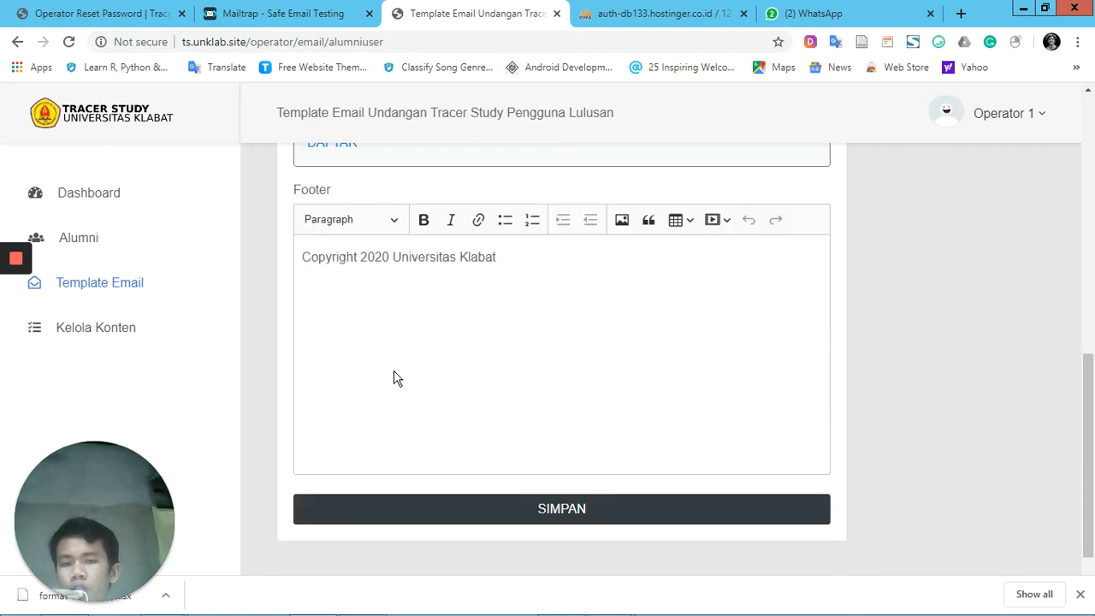
{"action": "scroll", "coordinate": [395, 379], "scroll_direction": "up", "scroll_amount": 7}
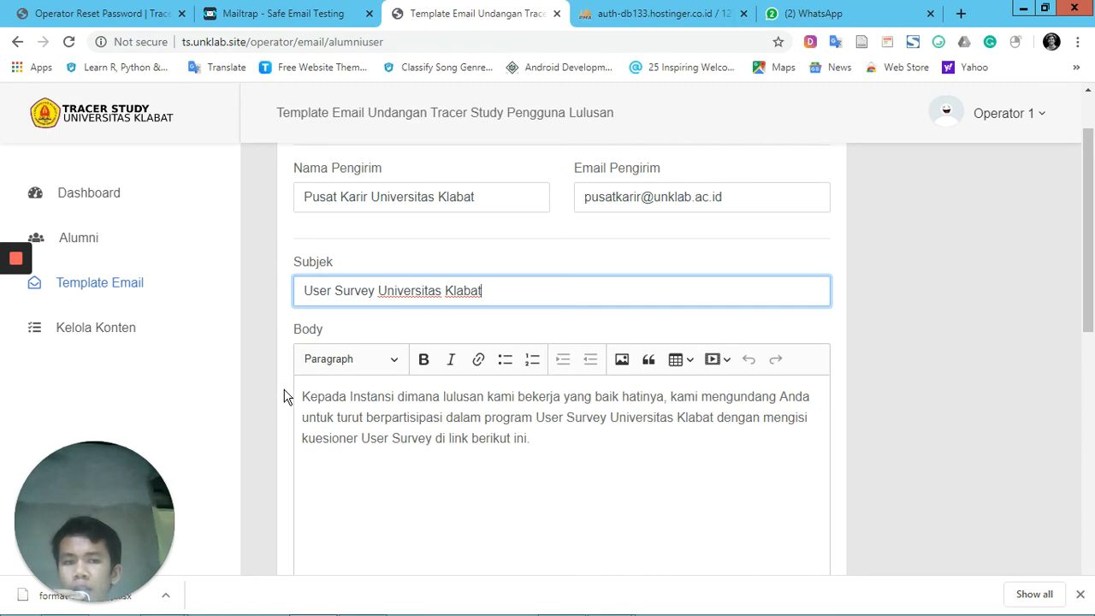
Open the Berita content page and start a new news item, looking over the fields of its form
{"action": "left_click", "coordinate": [89, 334]}
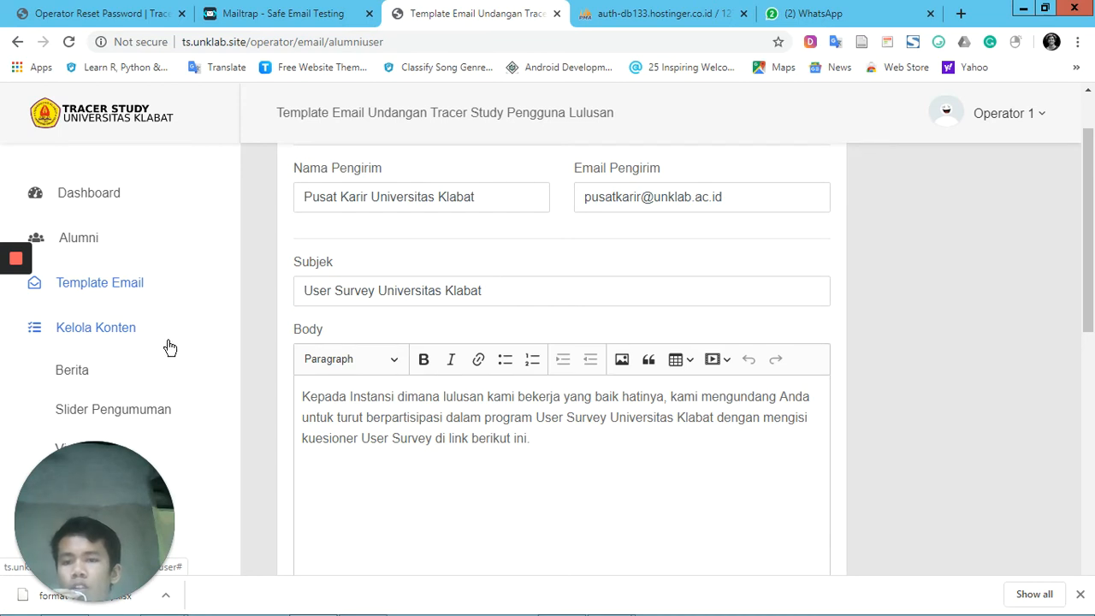
{"action": "left_click", "coordinate": [75, 376]}
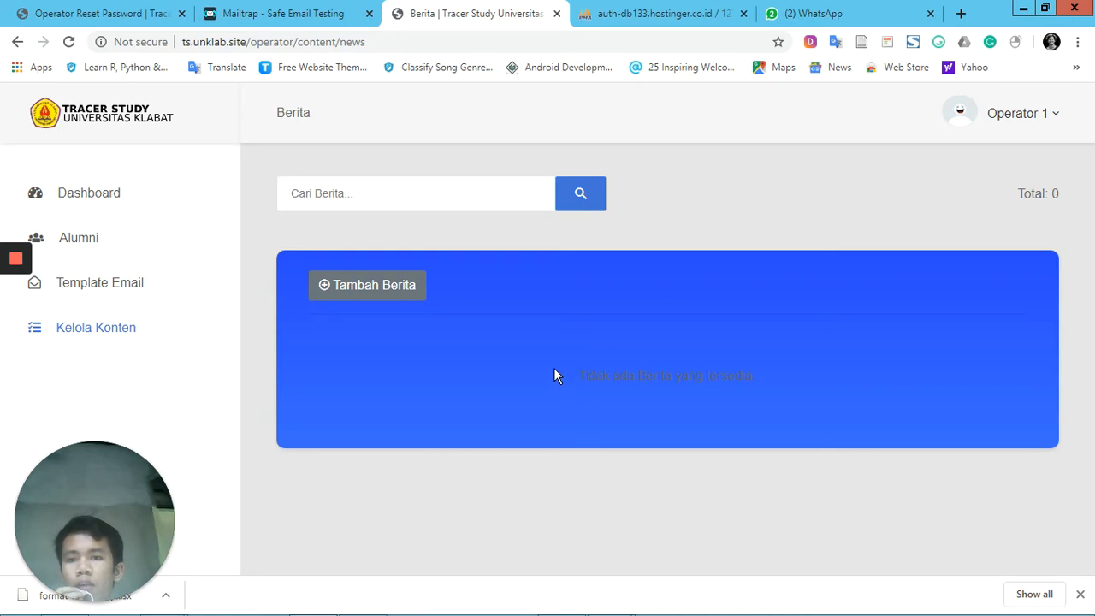
{"action": "left_click", "coordinate": [403, 298]}
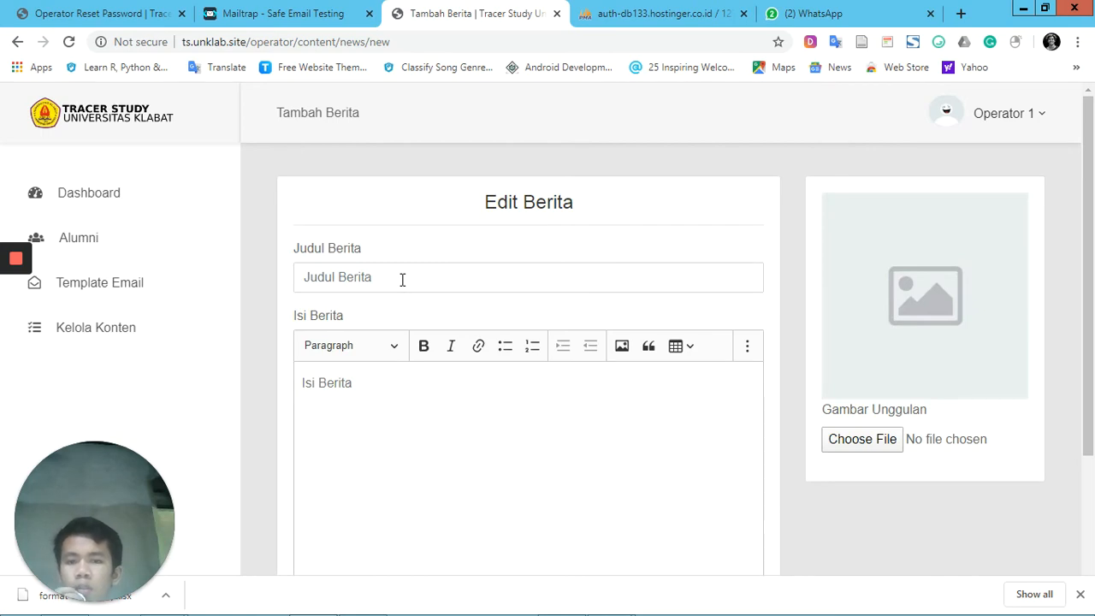
{"action": "scroll", "coordinate": [459, 445], "scroll_direction": "down", "scroll_amount": 2}
{"action": "scroll", "coordinate": [496, 419], "scroll_direction": "up", "scroll_amount": 2}
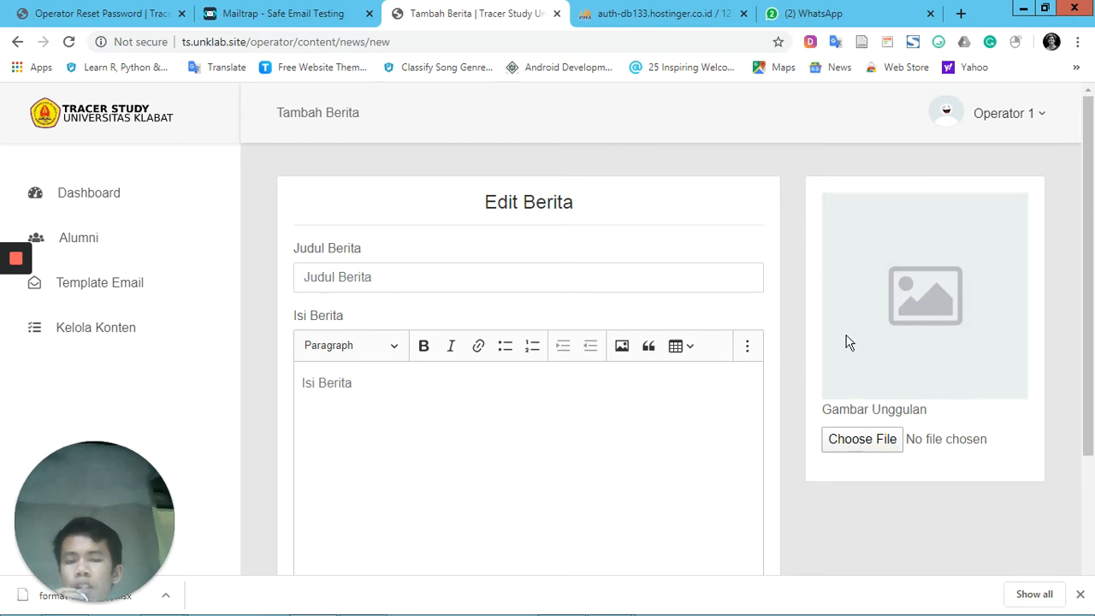
Set the news item's Judul Berita to PUSAT KARIR UNIVERSITAS KLABAT MELAKSANAKAN TRACER STUDY 2020
{"action": "left_click", "coordinate": [491, 280]}
{"action": "left_click", "coordinate": [411, 428]}
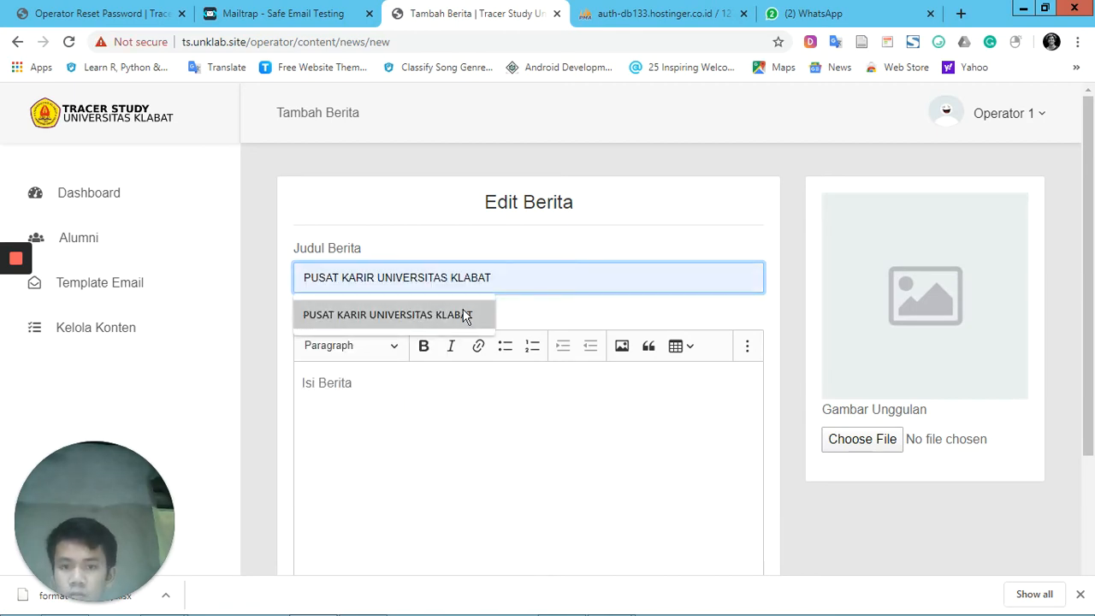
{"action": "left_click", "coordinate": [464, 313]}
{"action": "left_click", "coordinate": [557, 276]}
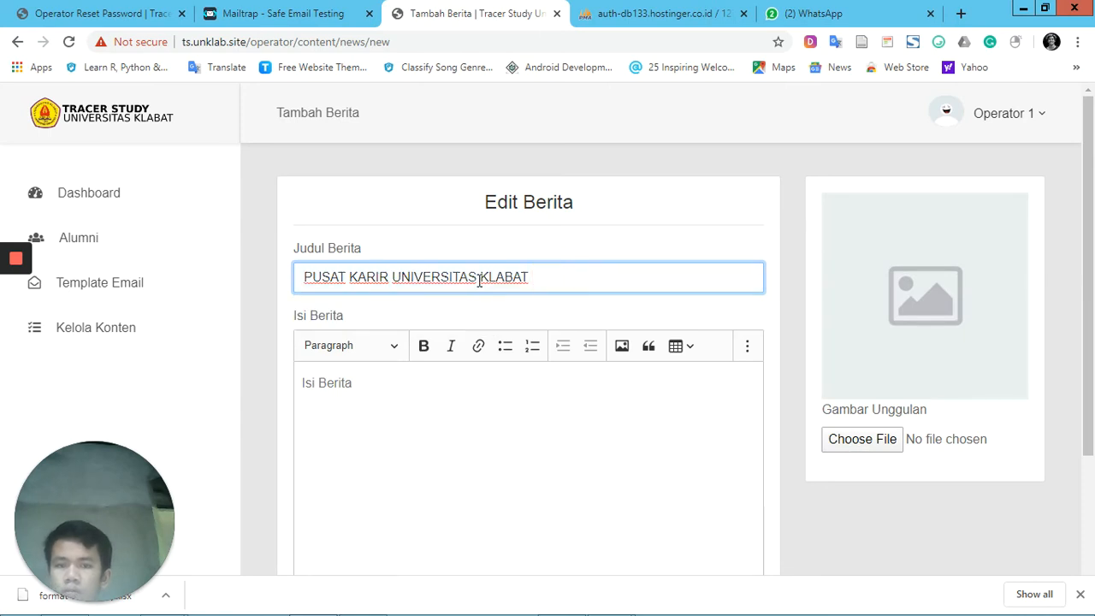
{"action": "type", "text": "MELAKSANAKAN"}
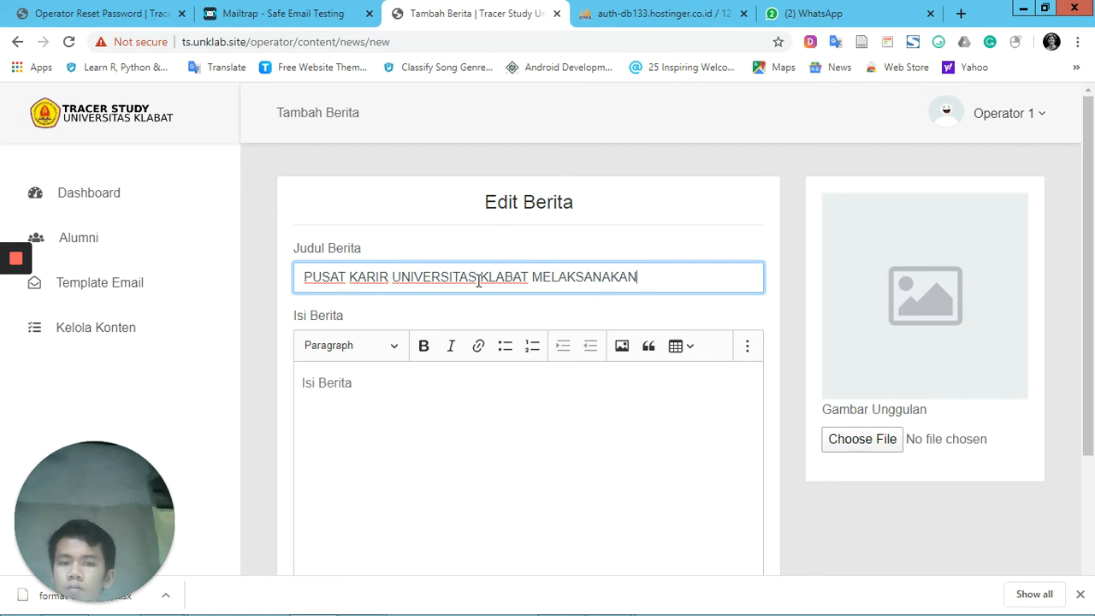
{"action": "type", "text": " TRACERSTU"}
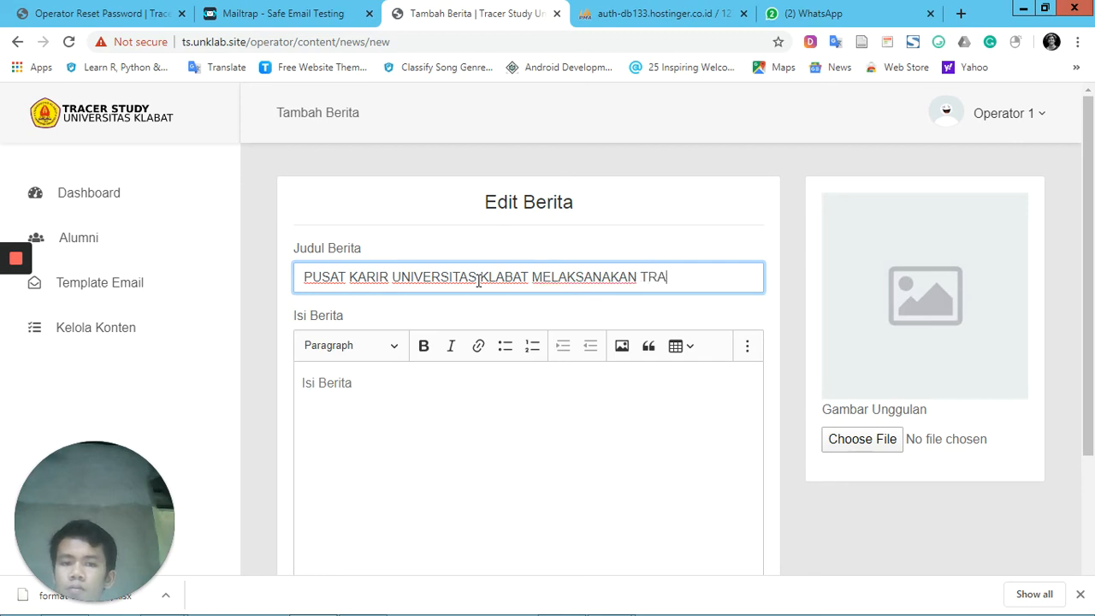
{"action": "key", "text": "BackSpace"}
{"action": "key", "text": "BackSpace"}
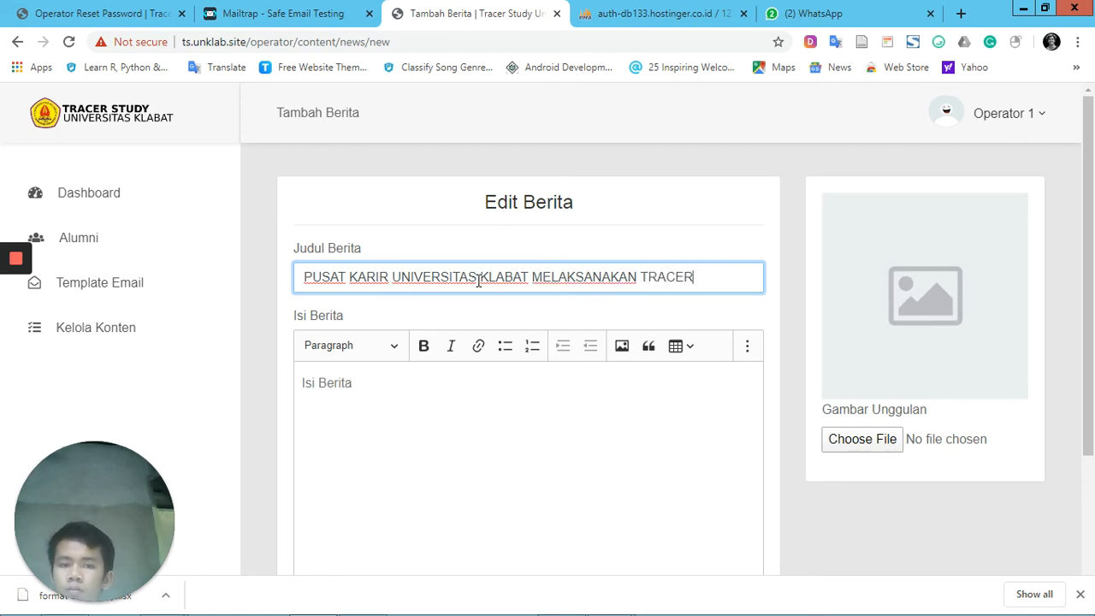
{"action": "type", "text": "STUDY"}
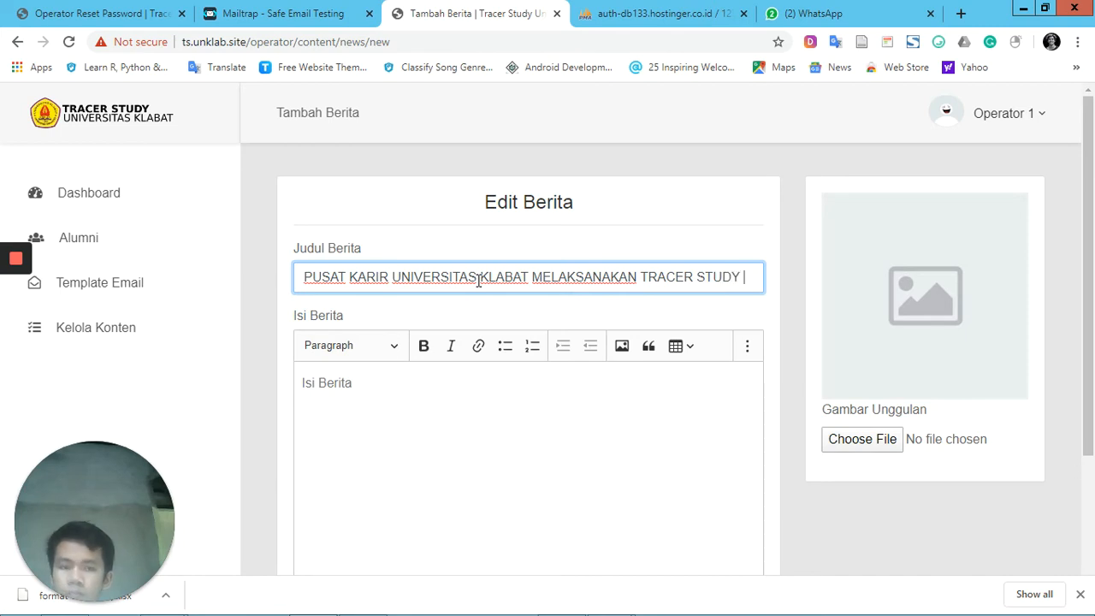
{"action": "type", "text": "2020"}
Enter "Pusat Karir Universitas Klabat melaksanakan Tracer Study 2020" as the news item's Isi Berita
{"action": "key", "text": "Tab"}
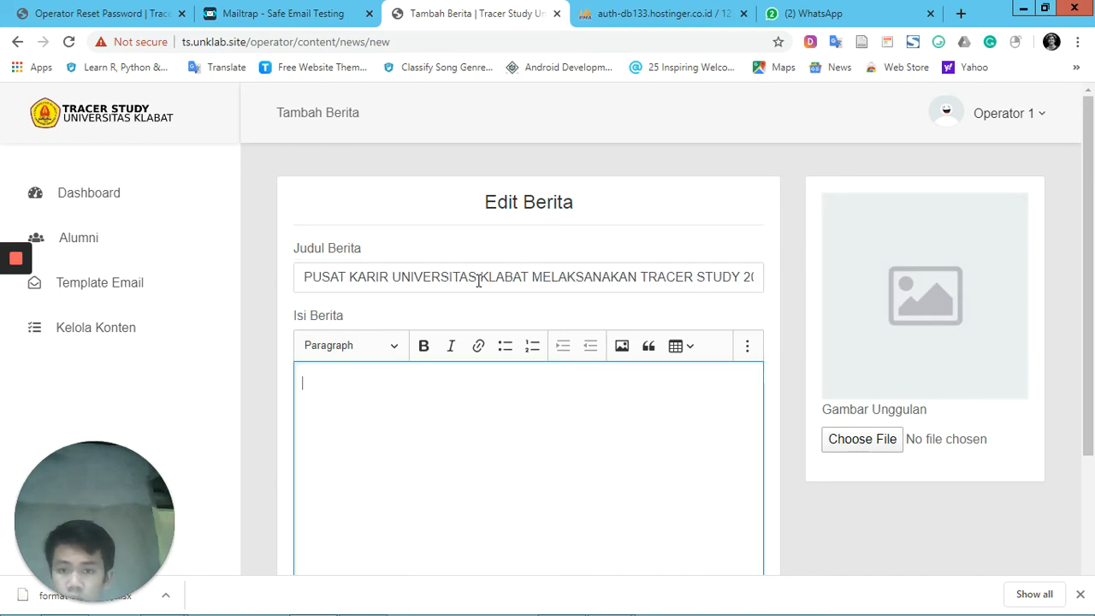
{"action": "type", "text": "PUS"}
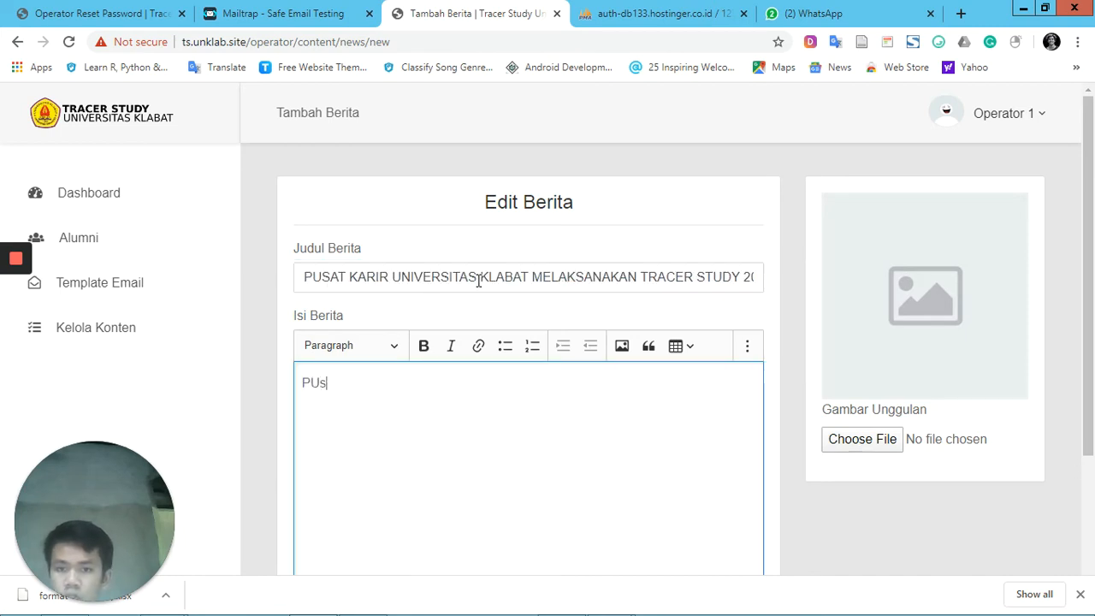
{"action": "key", "text": "BackSpace"}
{"action": "key", "text": "BackSpace"}
{"action": "type", "text": "usat"}
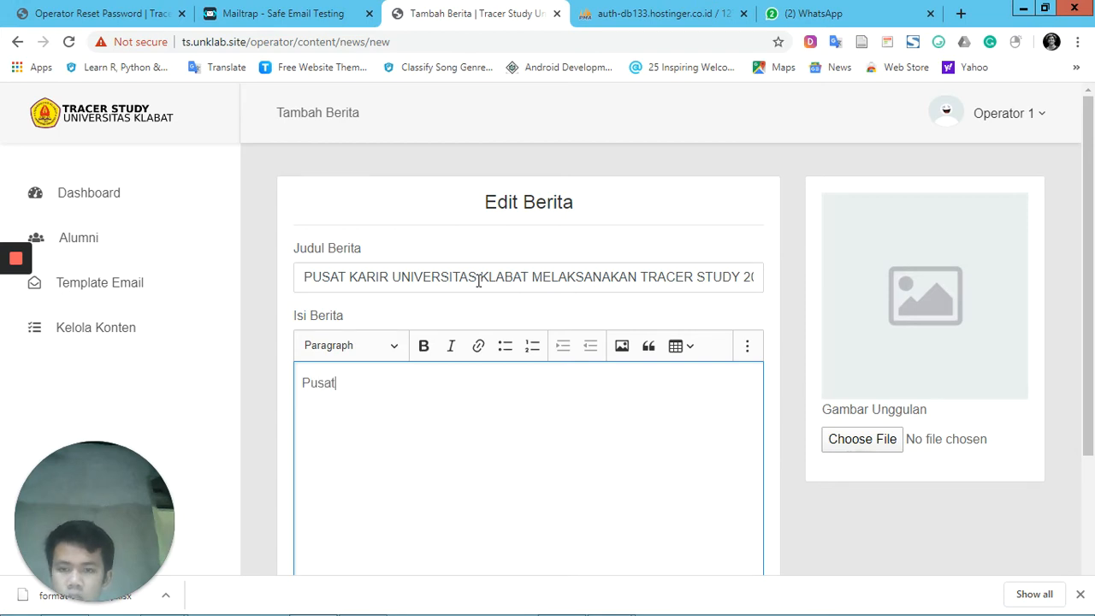
{"action": "type", "text": " Karir Univer"}
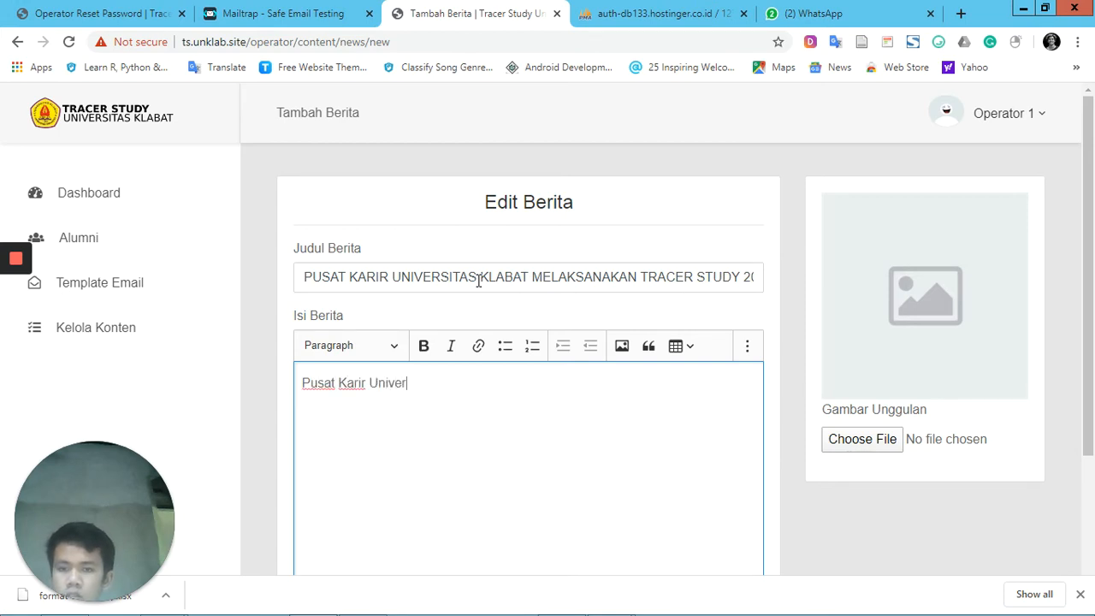
{"action": "type", "text": "sitas Klabat "}
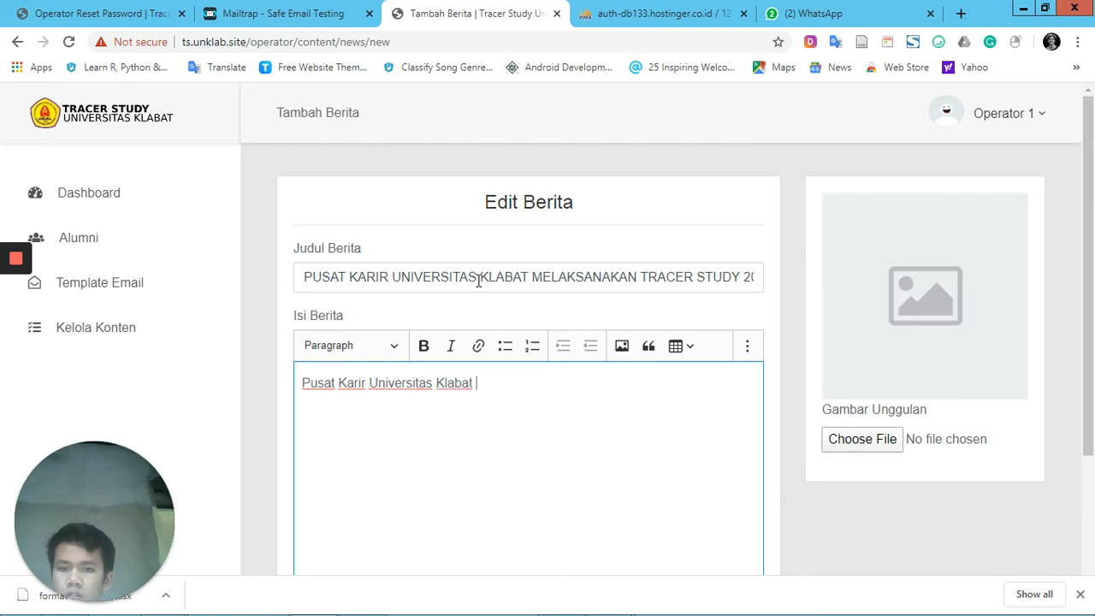
{"action": "type", "text": "melaksanakan t"}
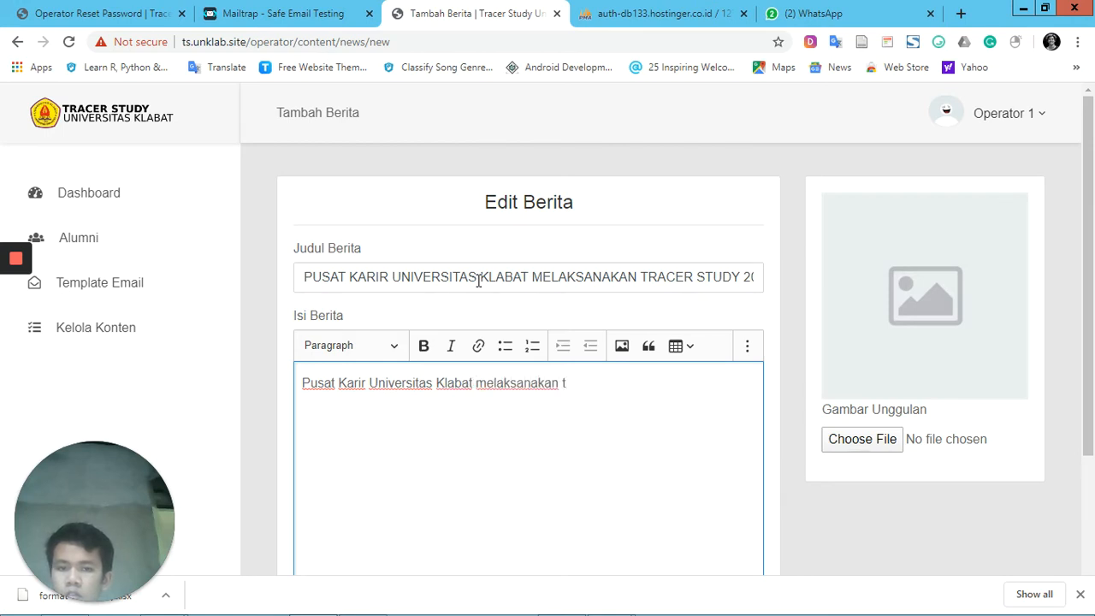
{"action": "type", "text": "Tracer S"}
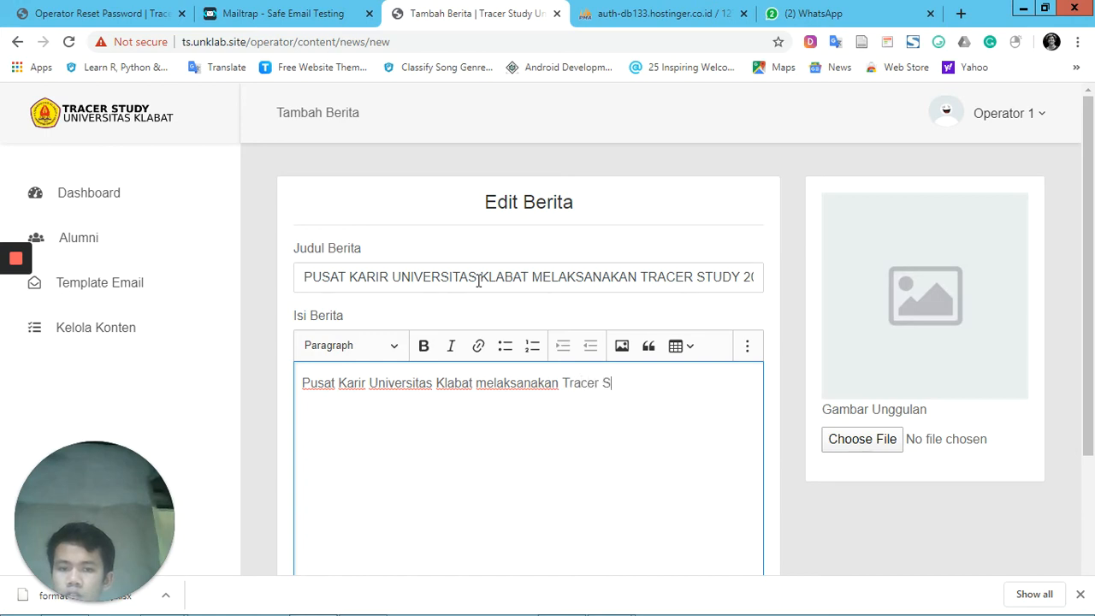
{"action": "type", "text": "tudy "}
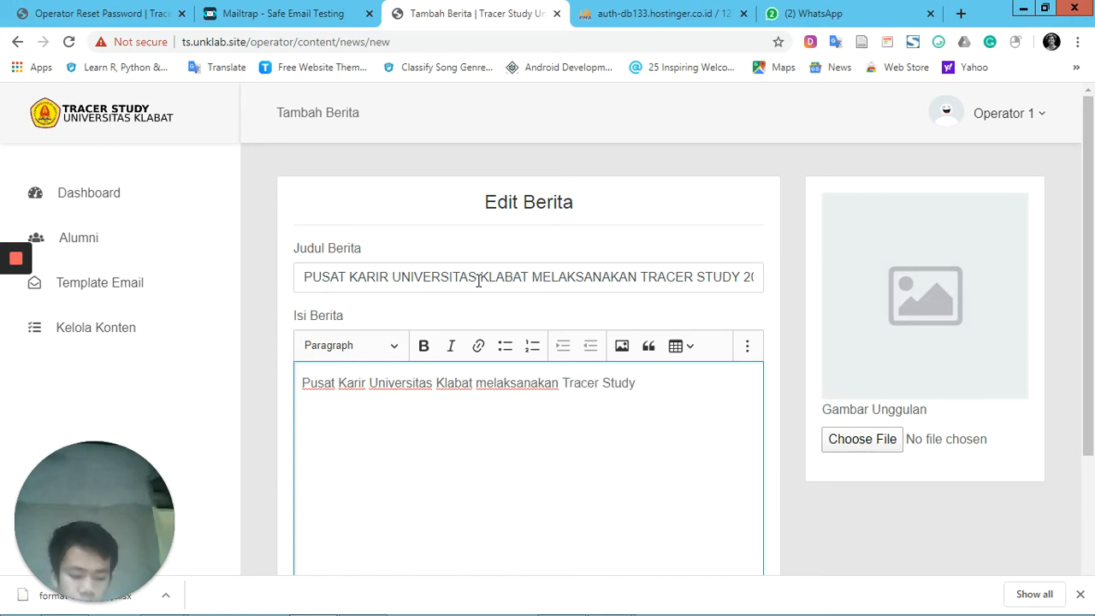
{"action": "type", "text": "2020"}
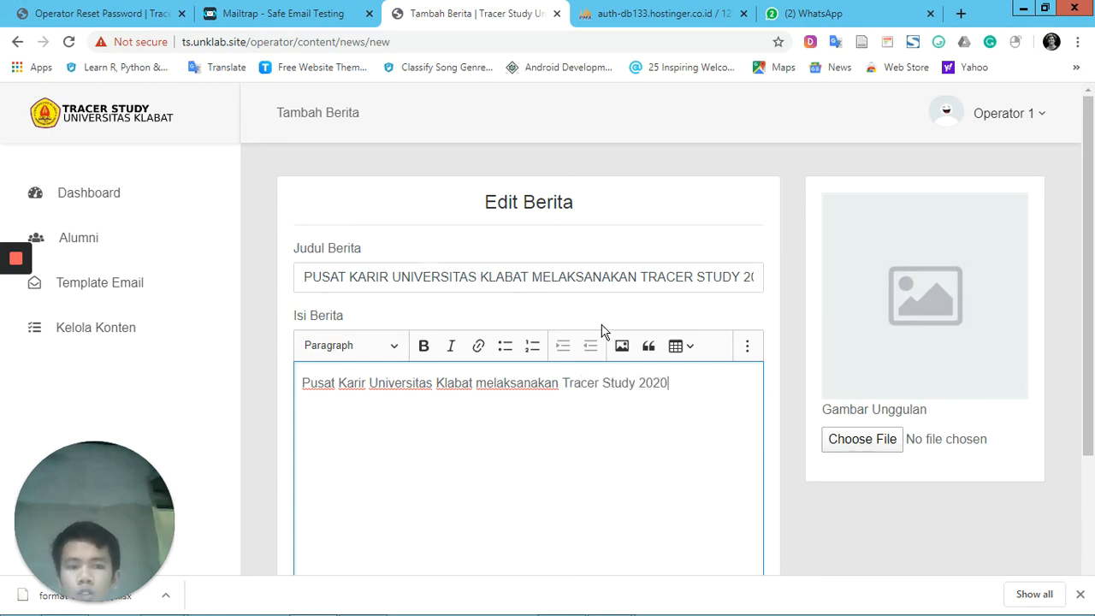
Attach download.jpg from the Downloads folder as the Gambar Unggulan and save the news item
{"action": "left_click", "coordinate": [896, 452]}
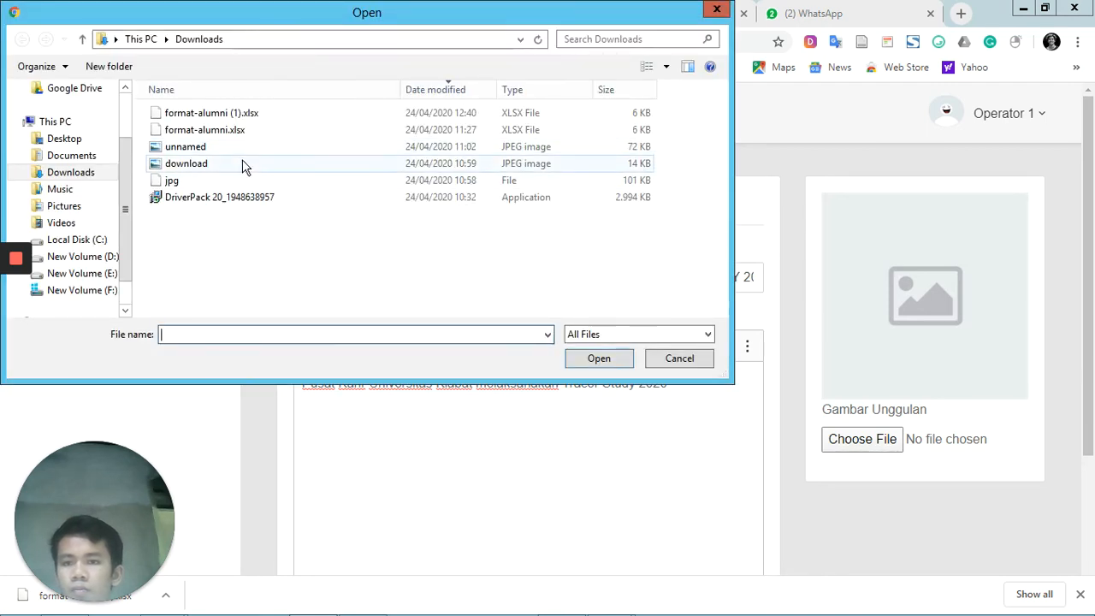
{"action": "key", "text": "Escape"}
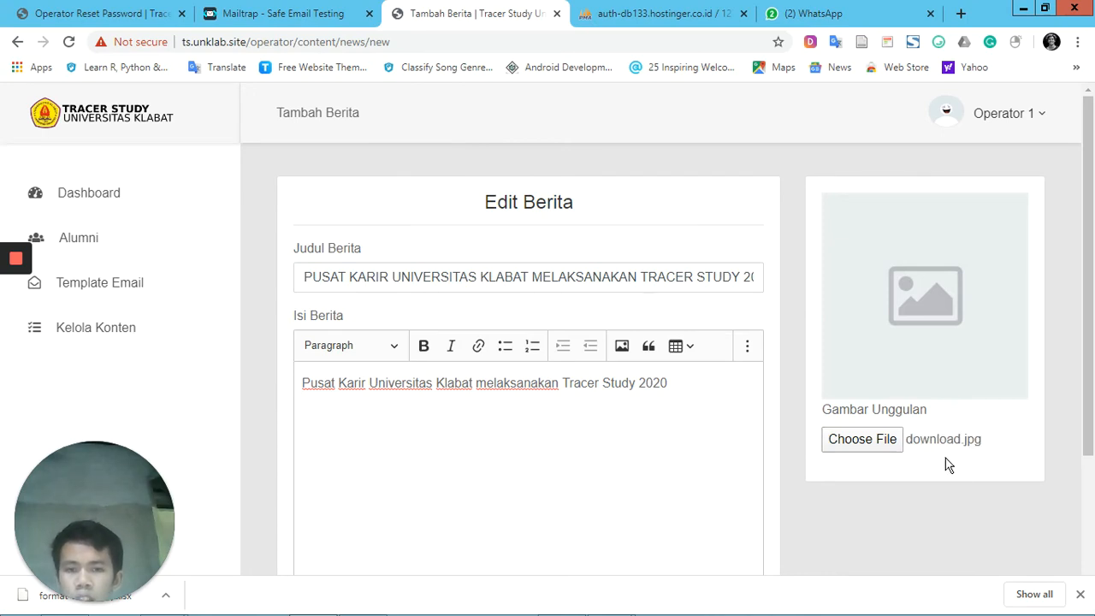
{"action": "scroll", "coordinate": [897, 461], "scroll_direction": "down", "scroll_amount": 2}
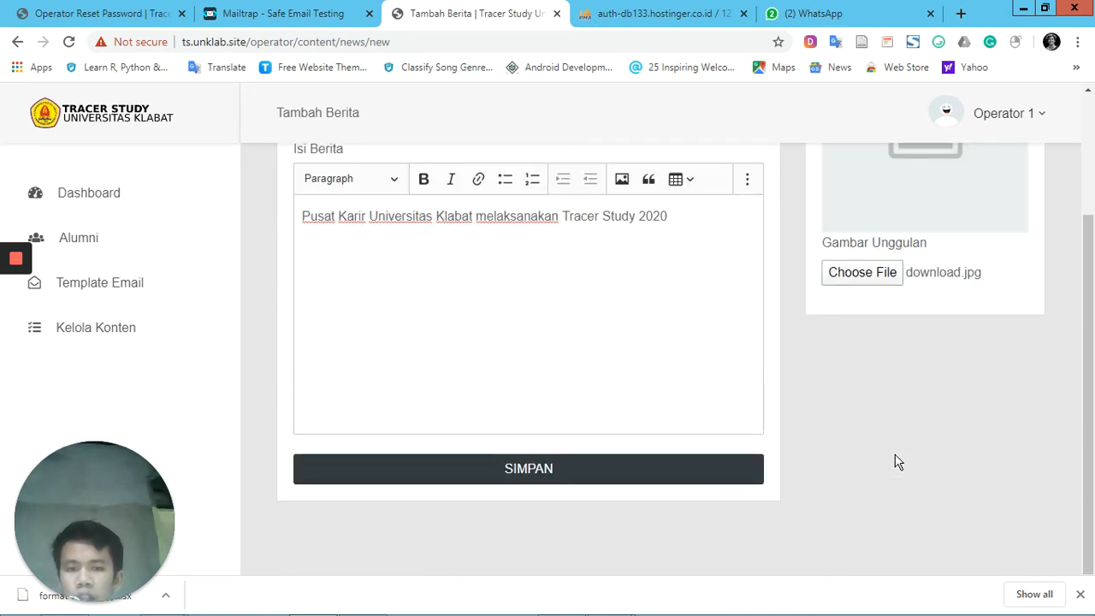
{"action": "left_click", "coordinate": [597, 475]}
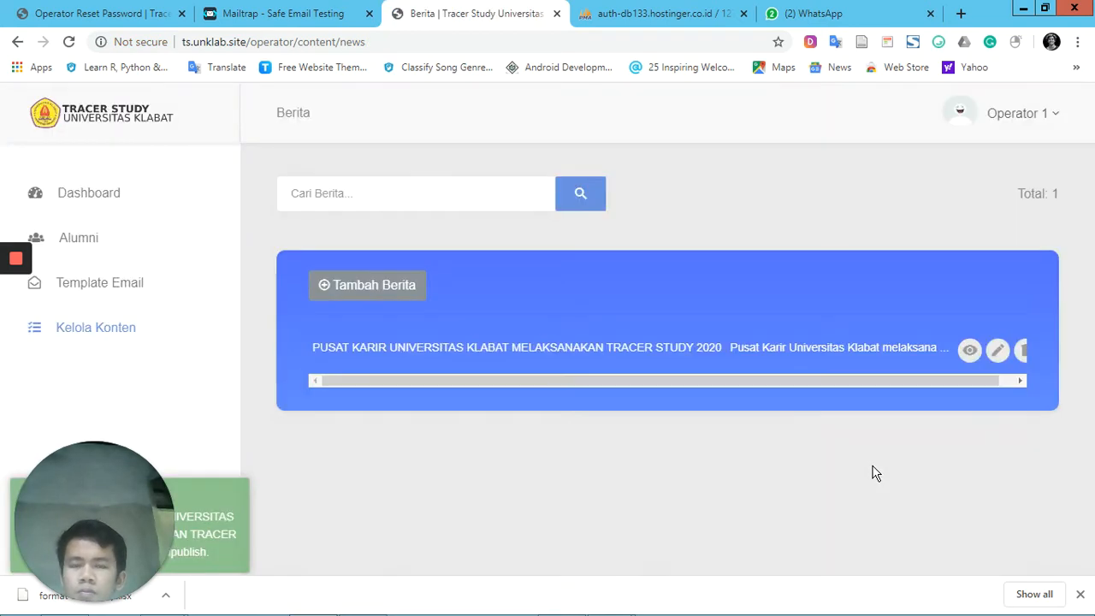
Open the published page of the new news item and review its web address, heading, image and body text
{"action": "mouse_move", "coordinate": [779, 382]}
{"action": "left_mouse_down"}
{"action": "mouse_move", "coordinate": [871, 378]}
{"action": "mouse_move", "coordinate": [423, 381]}
{"action": "left_mouse_up"}
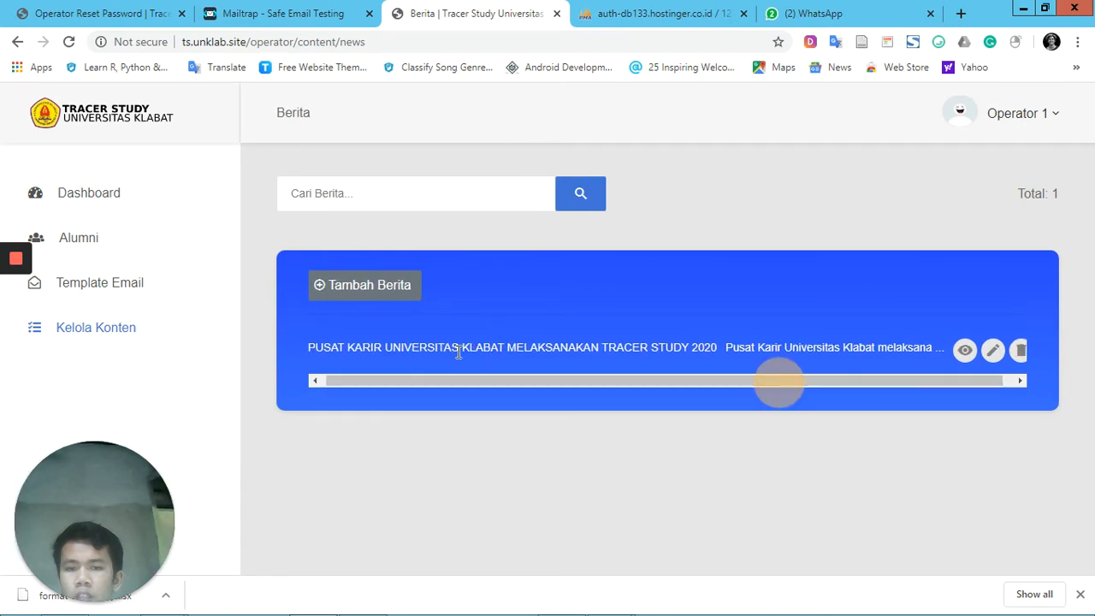
{"action": "left_click_drag", "start_coordinate": [468, 382], "coordinate": [953, 352]}
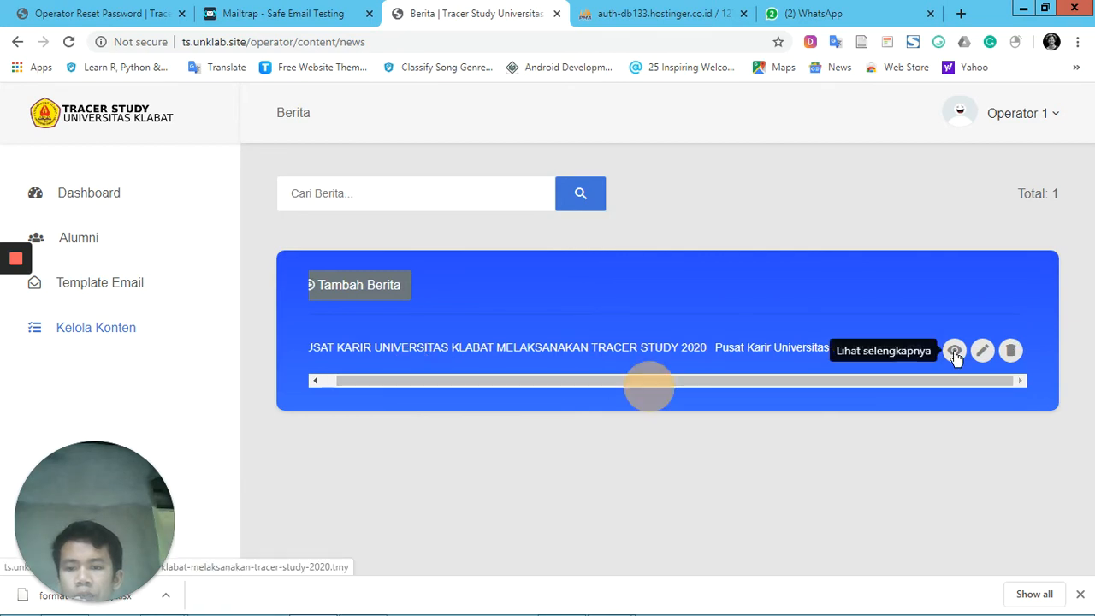
{"action": "left_click", "coordinate": [953, 351]}
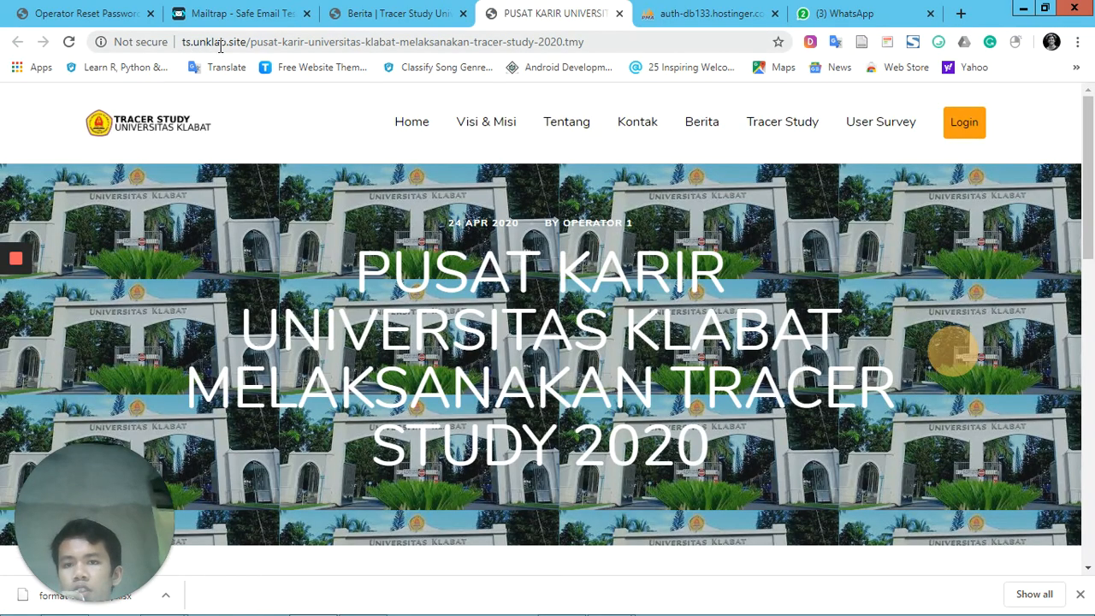
{"action": "left_click", "coordinate": [257, 47]}
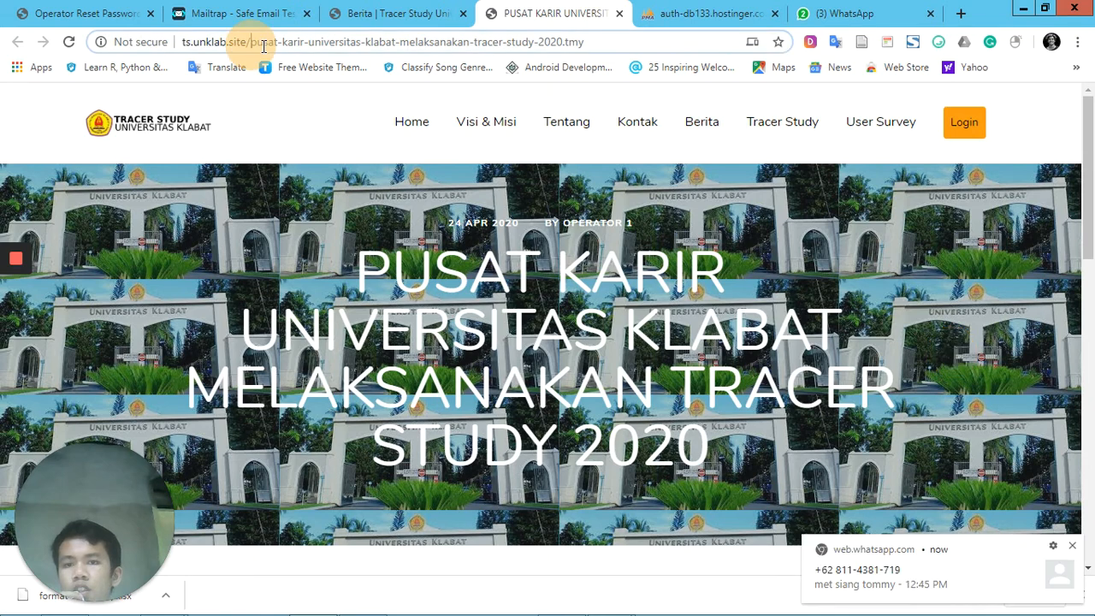
{"action": "left_click_drag", "start_coordinate": [264, 47], "coordinate": [639, 45]}
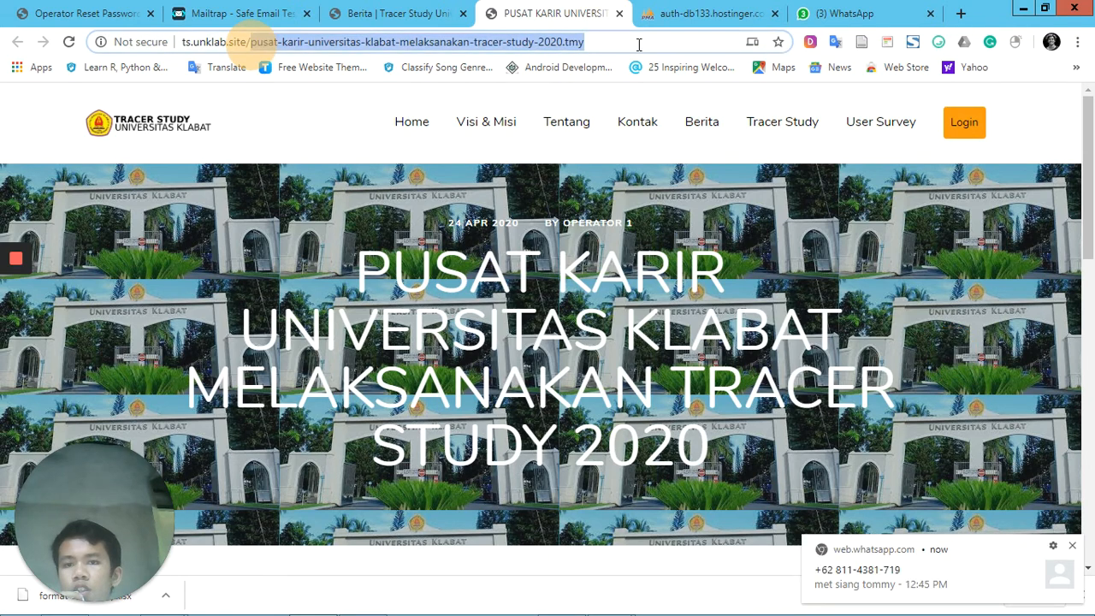
{"action": "left_click", "coordinate": [632, 44]}
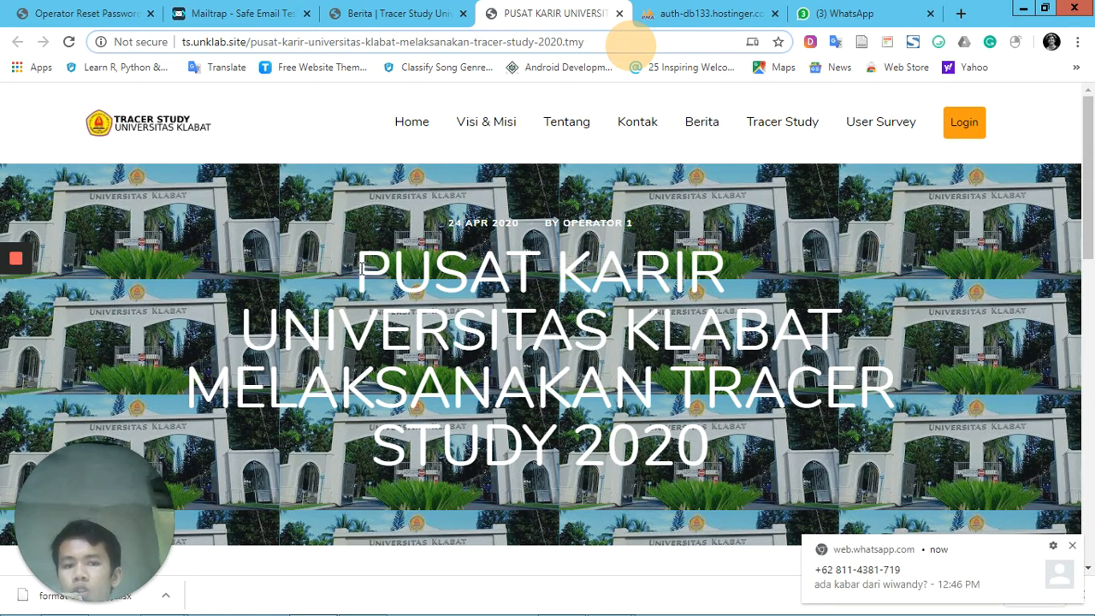
{"action": "scroll", "coordinate": [361, 268], "scroll_direction": "down", "scroll_amount": 5}
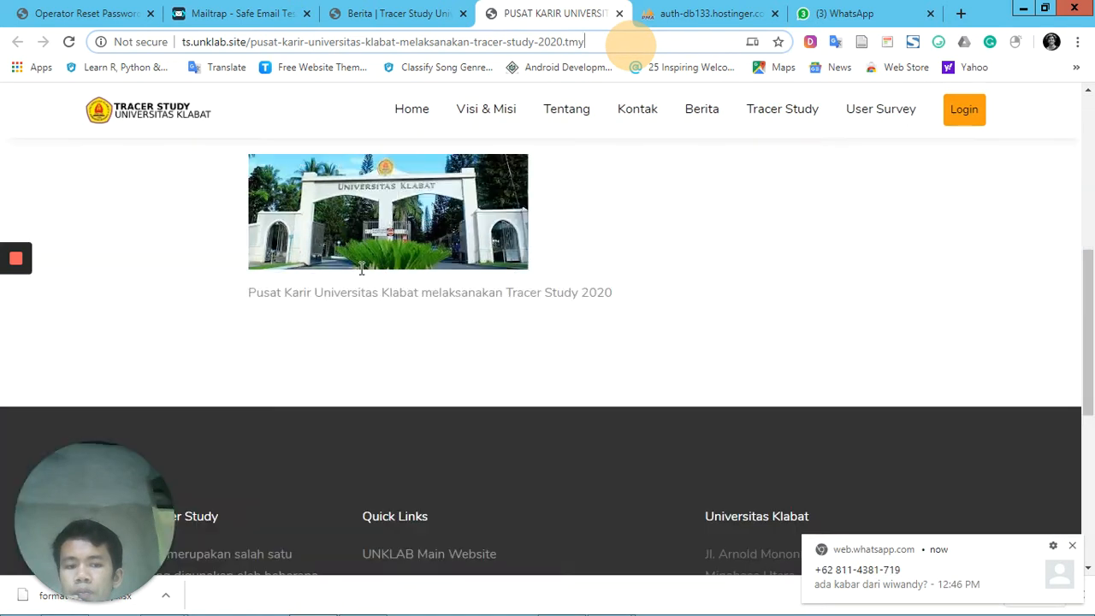
{"action": "scroll", "coordinate": [362, 268], "scroll_direction": "up", "scroll_amount": 2}
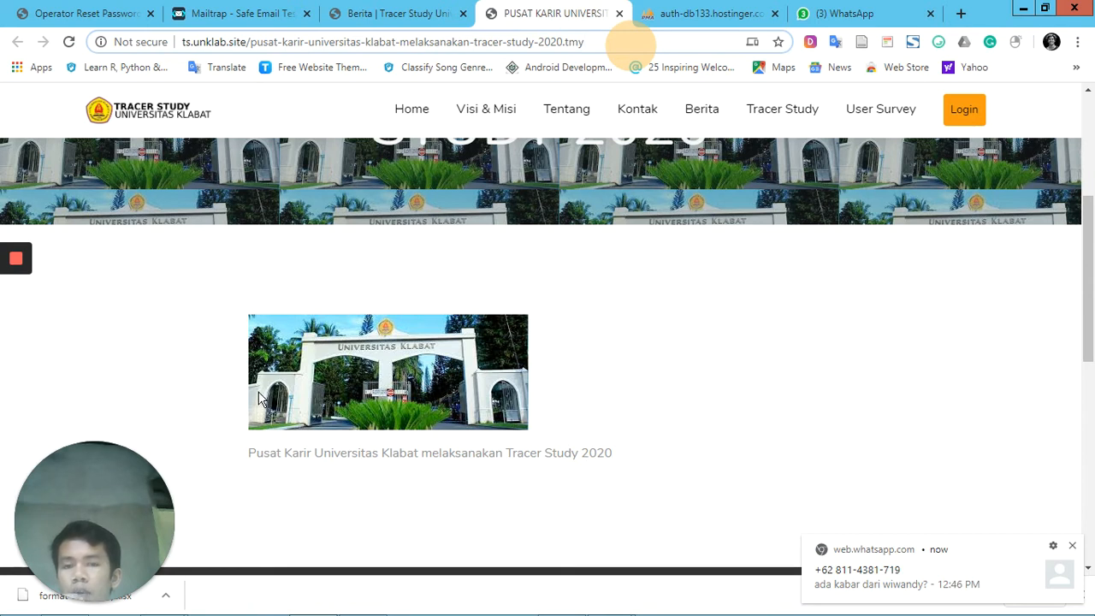
Return to the operator's Berita list and search the news for "pusat"
{"action": "left_click", "coordinate": [421, 15]}
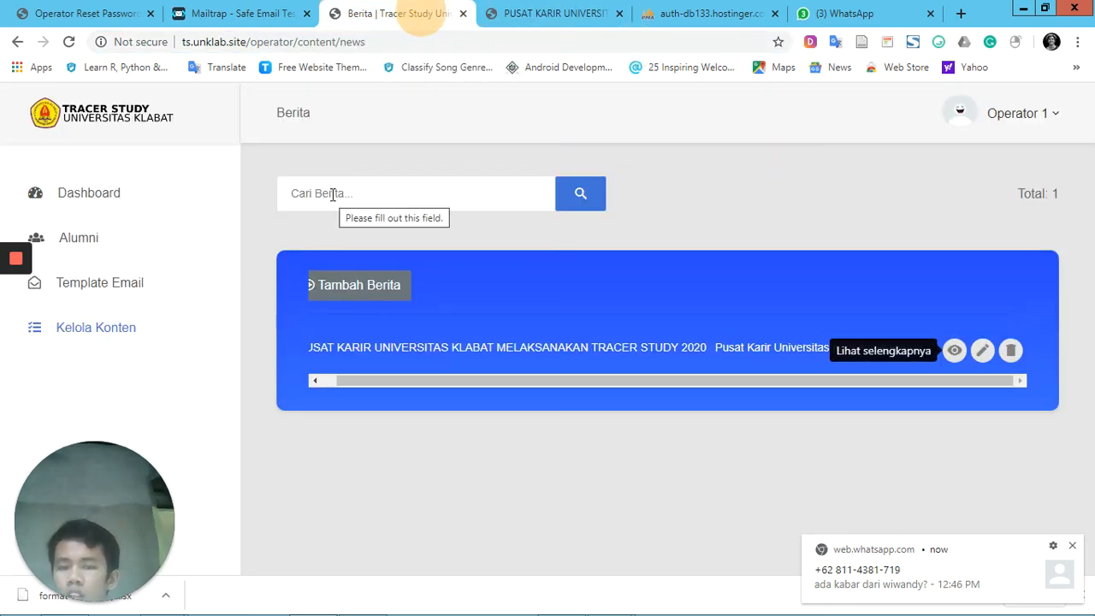
{"action": "left_click", "coordinate": [333, 195]}
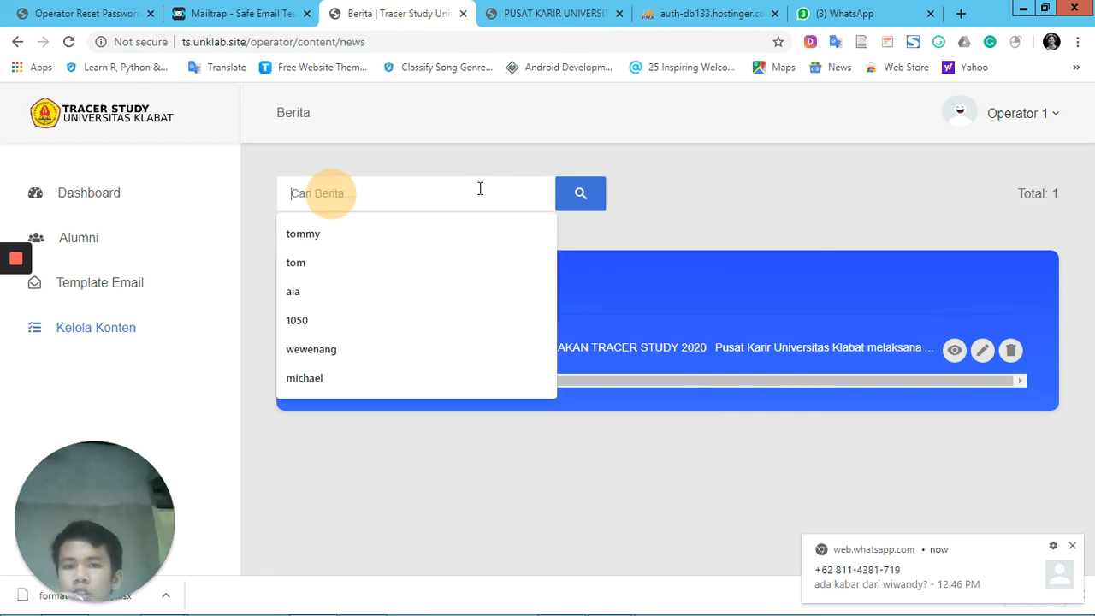
{"action": "left_click", "coordinate": [505, 162]}
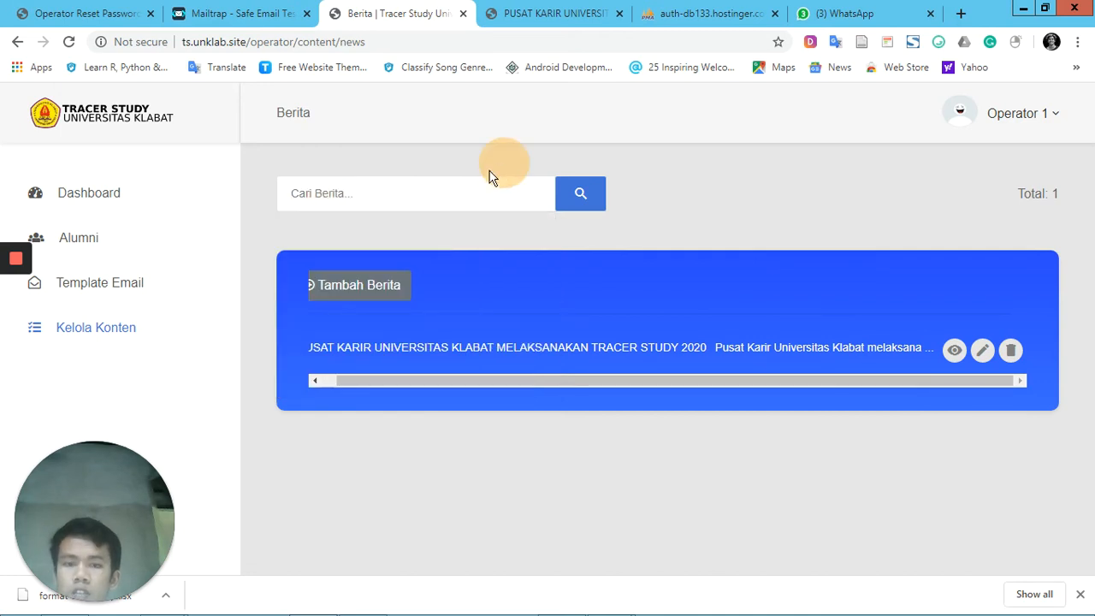
{"action": "left_click", "coordinate": [457, 199]}
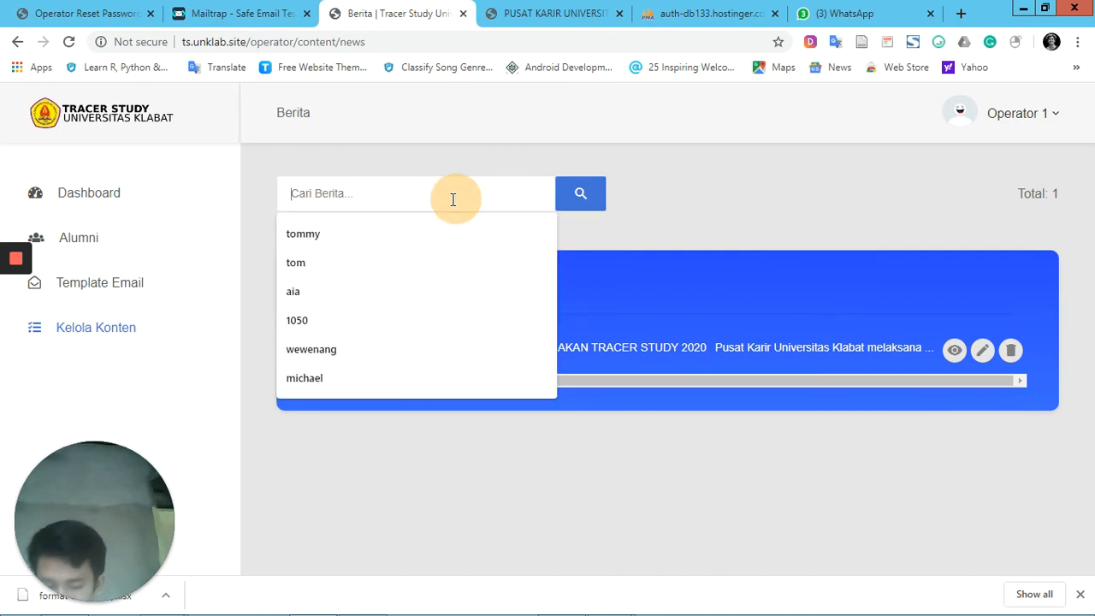
{"action": "type", "text": "pusat"}
{"action": "key", "text": "Return"}
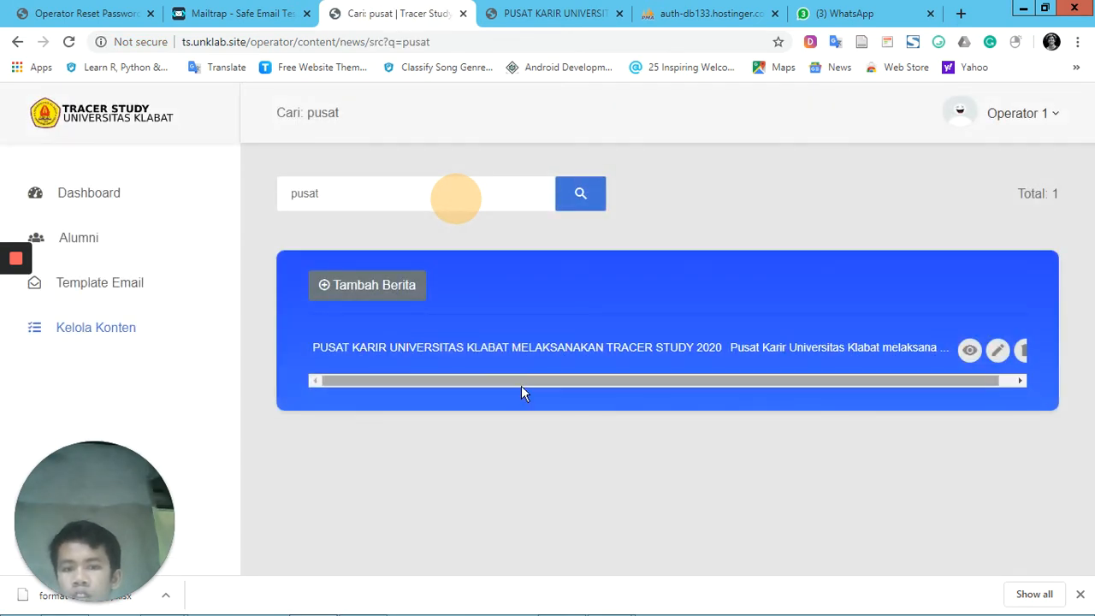
Edit the found news item, setting its Judul Berita to "Pusat Karir Universitas Klabat", and save the change
{"action": "left_click_drag", "start_coordinate": [523, 391], "coordinate": [608, 391]}
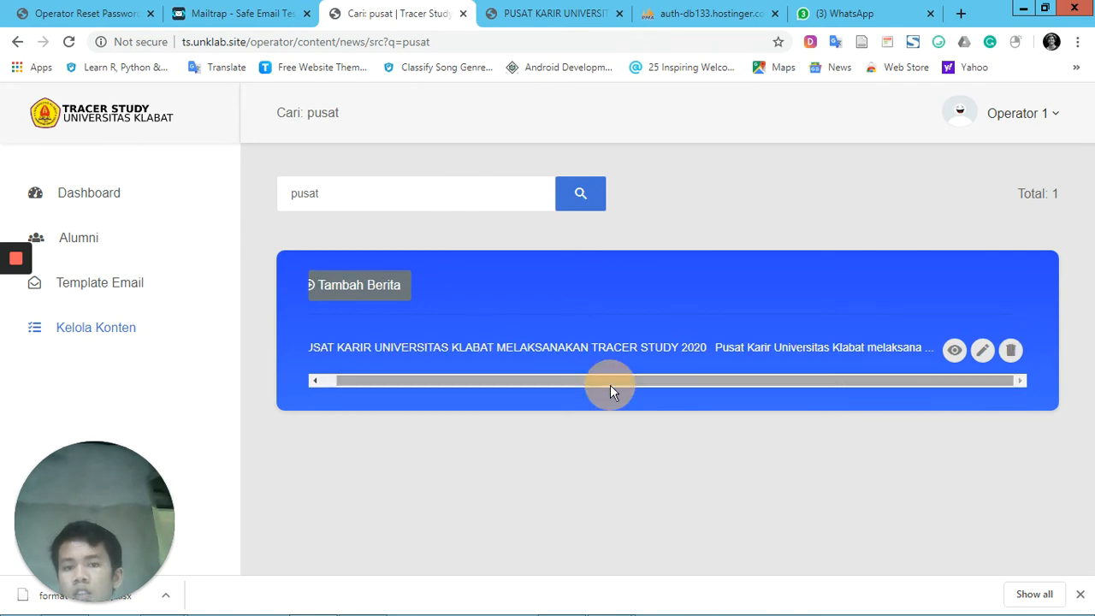
{"action": "left_click", "coordinate": [986, 355]}
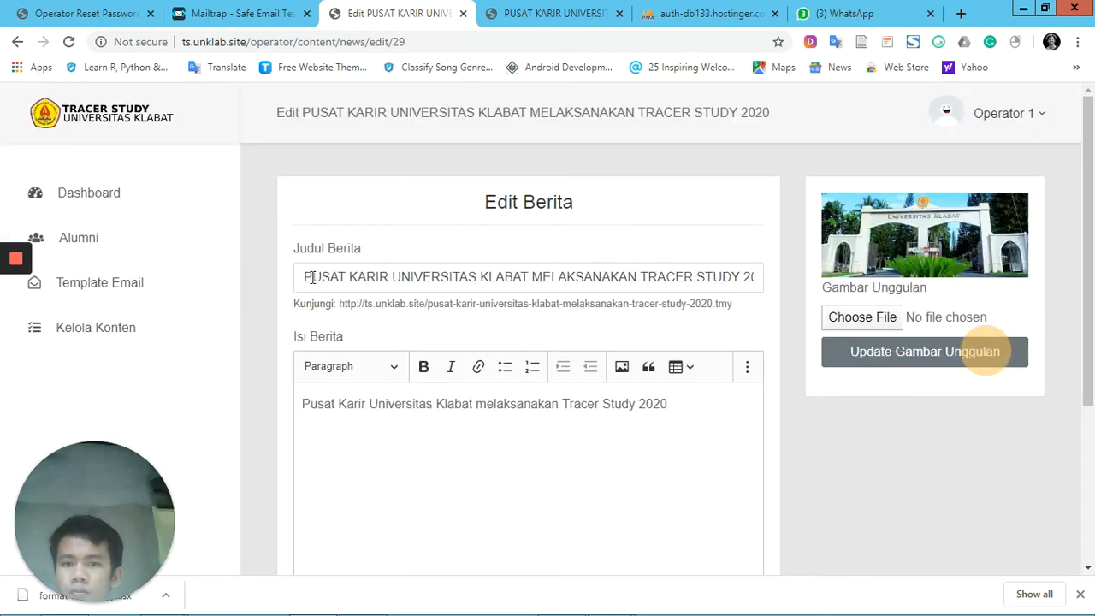
{"action": "left_click", "coordinate": [313, 277]}
{"action": "triple_click", "coordinate": [296, 277]}
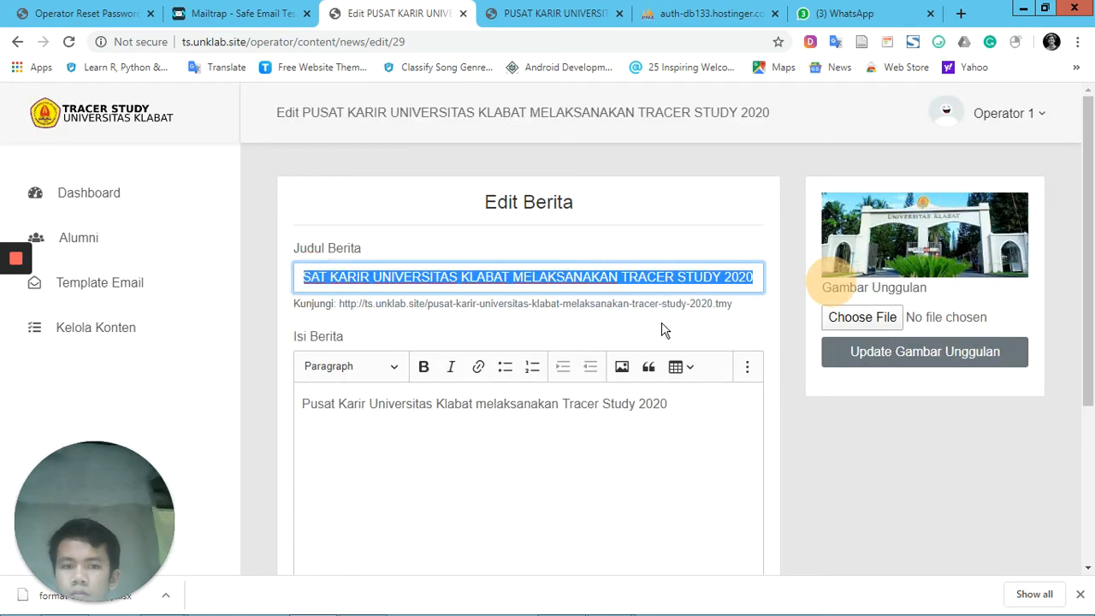
{"action": "type", "text": "Pusat Ka"}
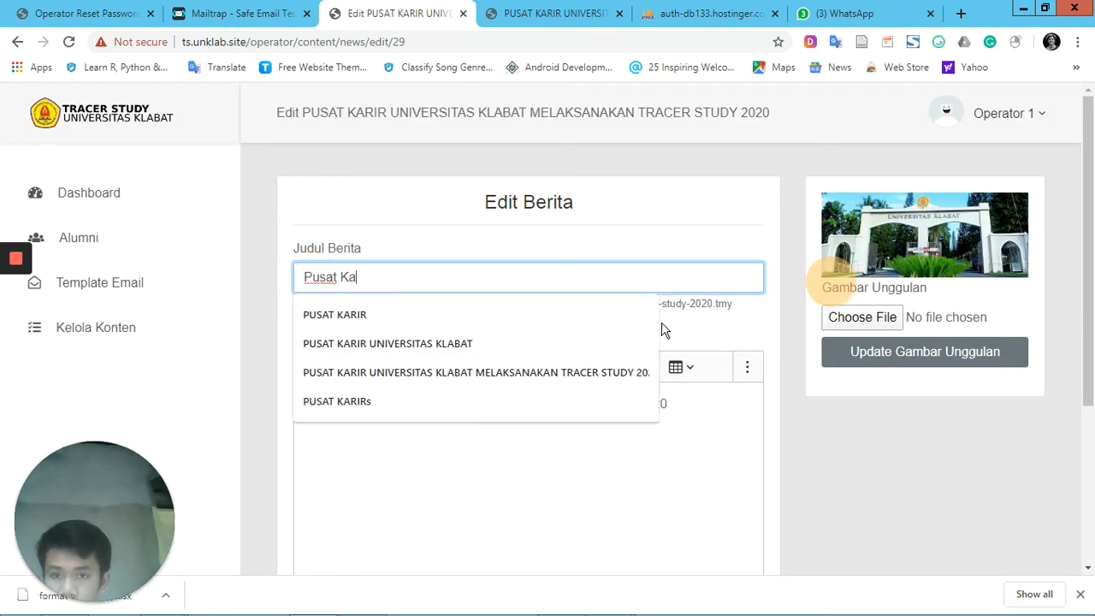
{"action": "type", "text": "rir Universitas Klabat"}
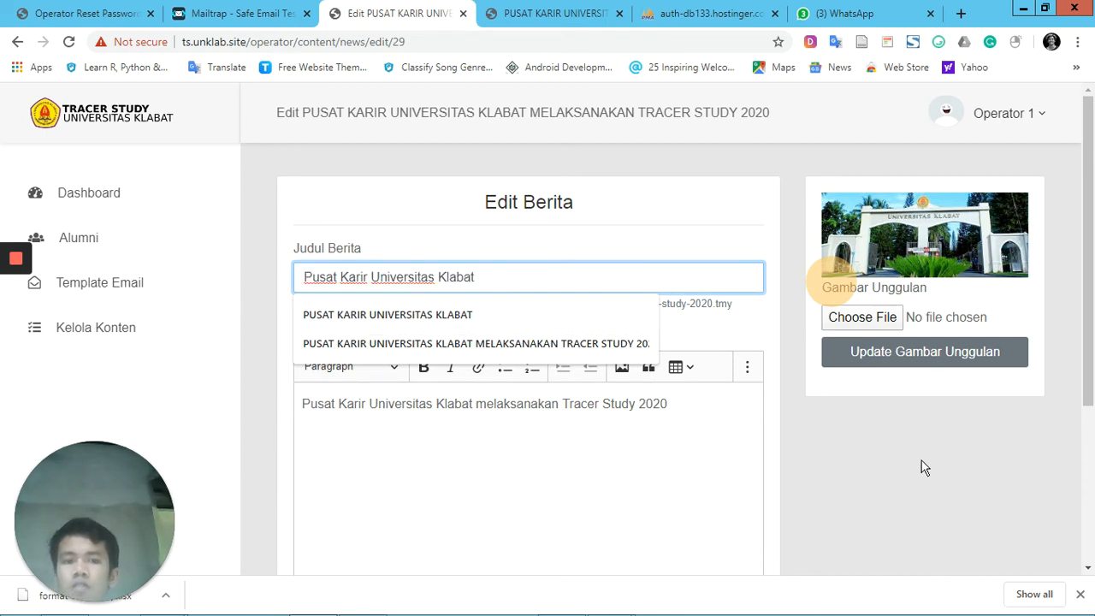
{"action": "scroll", "coordinate": [928, 464], "scroll_direction": "down", "scroll_amount": 3}
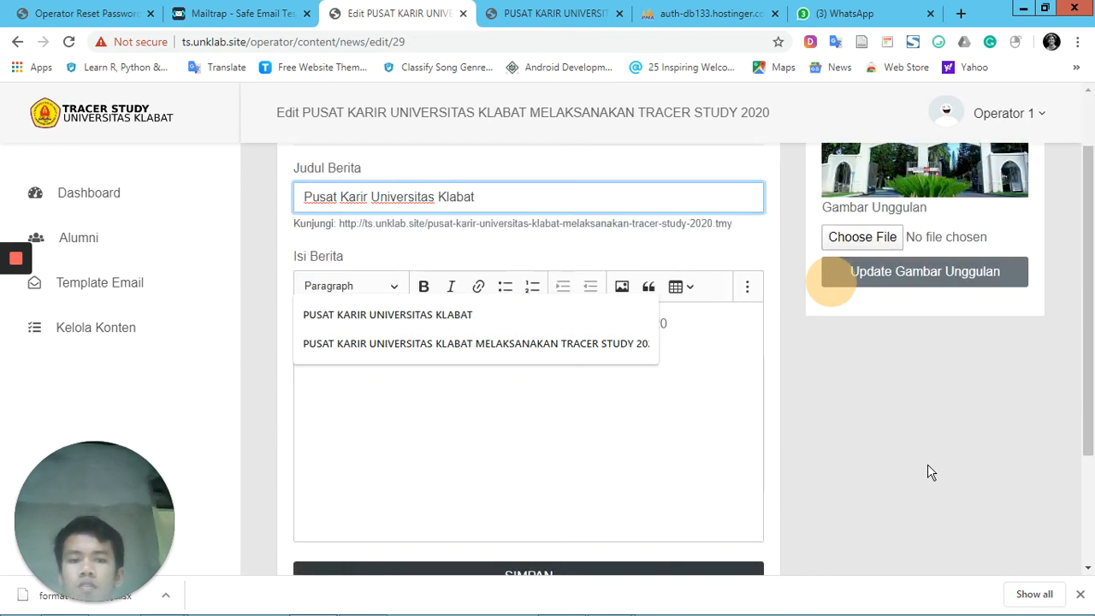
{"action": "left_click", "coordinate": [652, 408]}
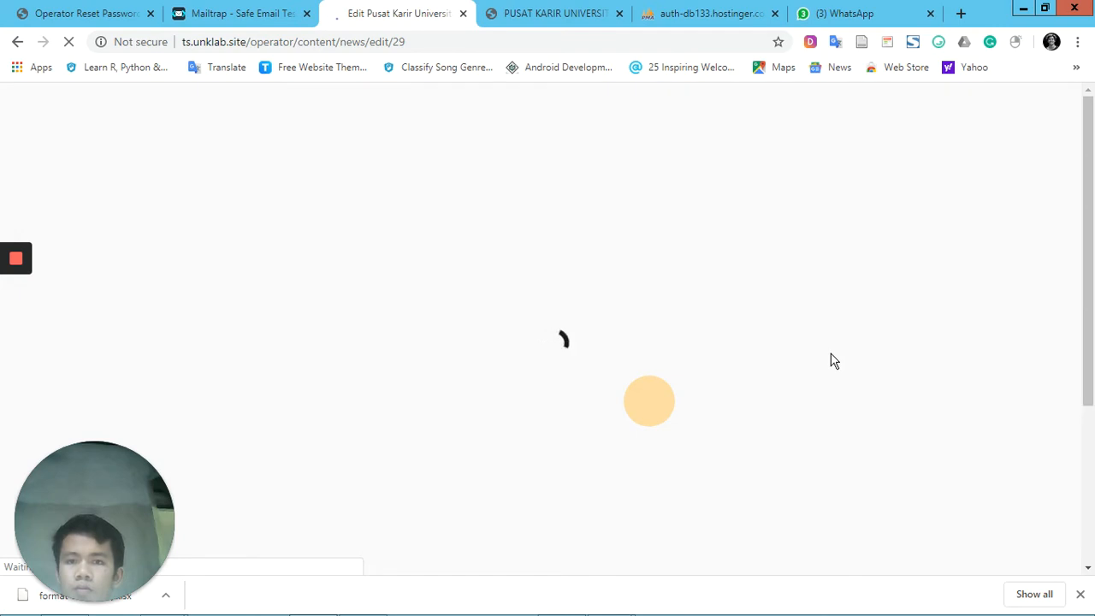
Permanently delete the news item "Pusat Karir Universitas Klabat" and confirm the deletion
{"action": "scroll", "coordinate": [700, 374], "scroll_direction": "down", "scroll_amount": 1}
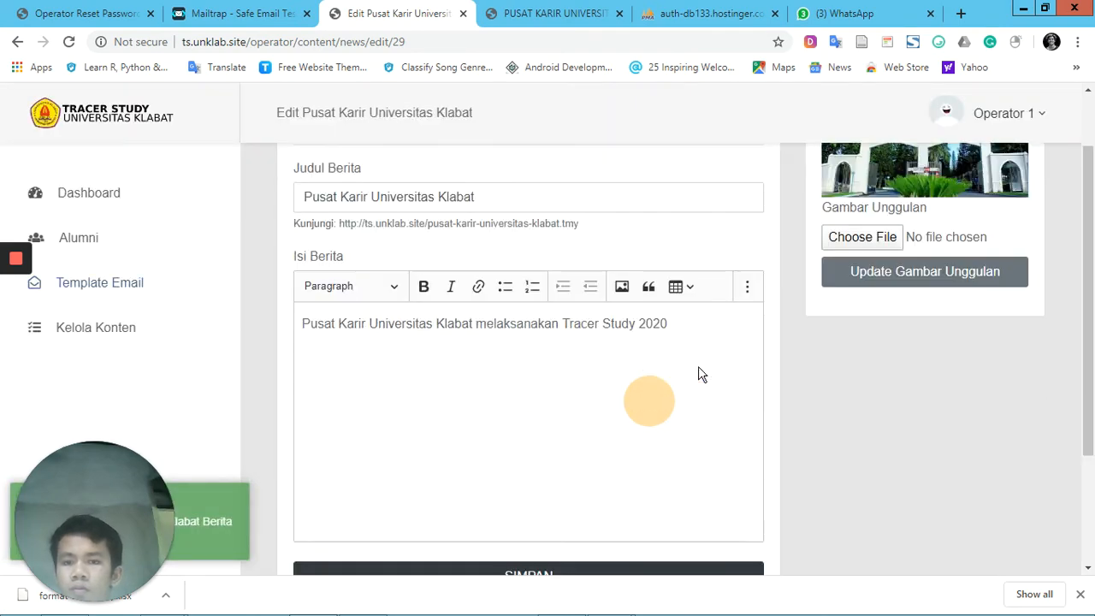
{"action": "scroll", "coordinate": [700, 373], "scroll_direction": "down", "scroll_amount": 2}
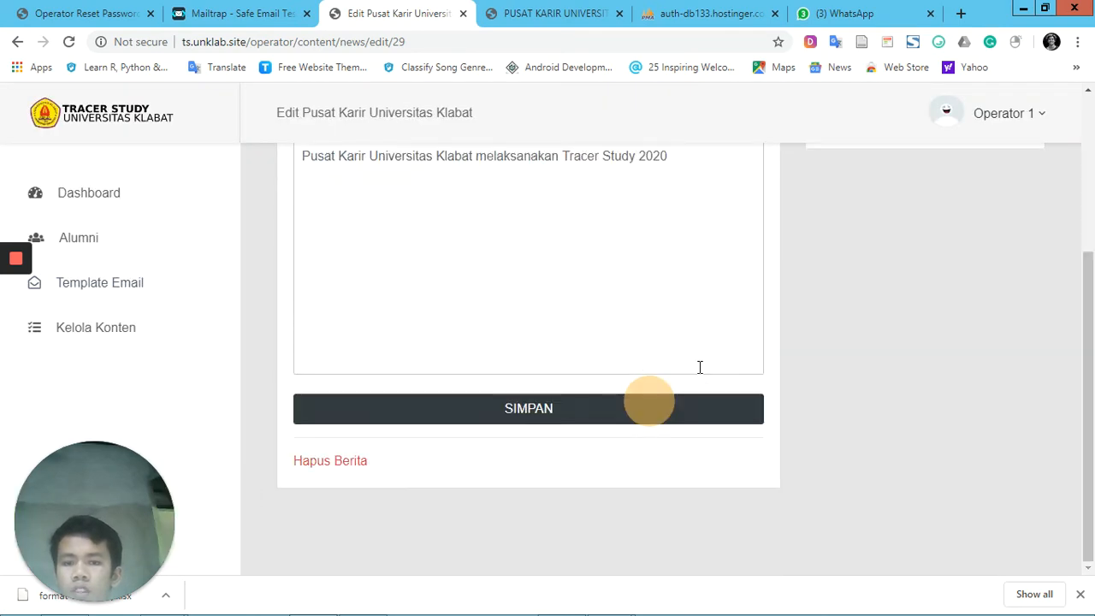
{"action": "left_click", "coordinate": [341, 463]}
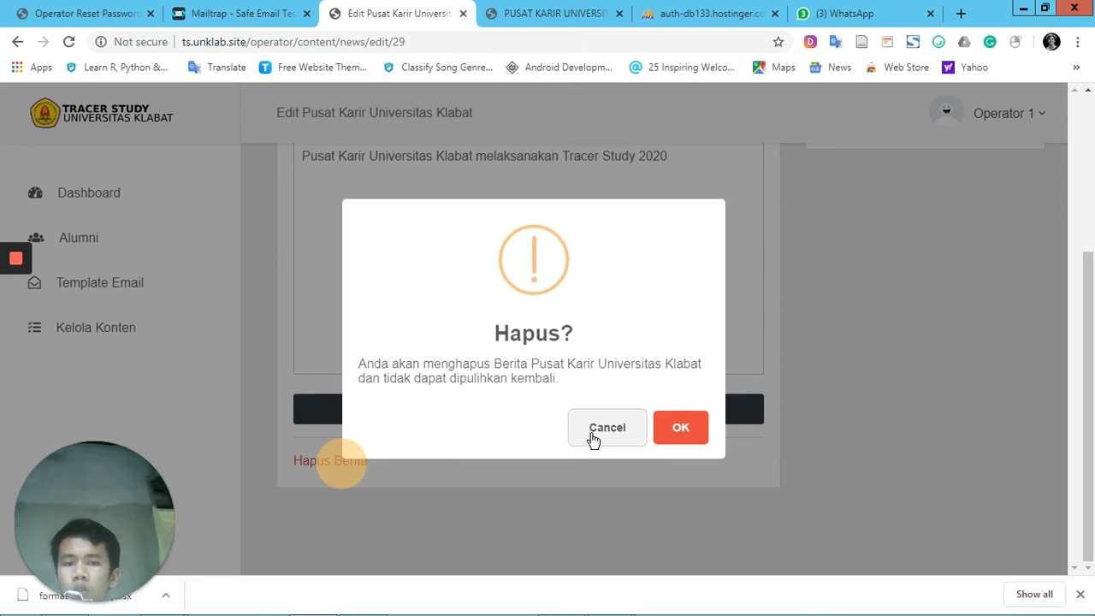
{"action": "left_click", "coordinate": [674, 430]}
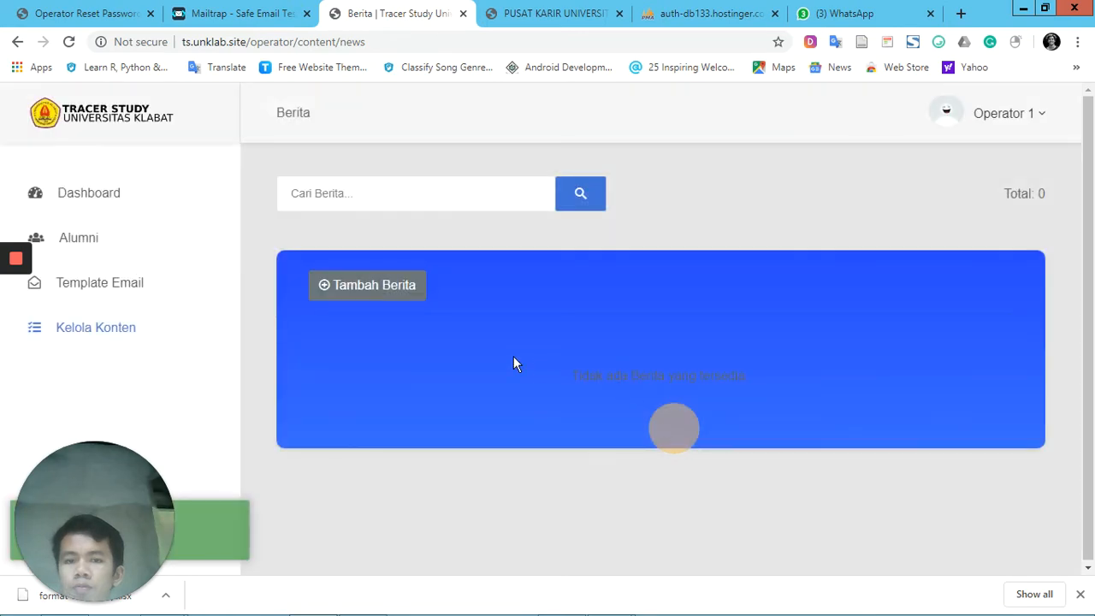
Open the operator's Slider Pengumuman list and view the announcement slider on the public Tracer Study home page
{"action": "left_click", "coordinate": [109, 338]}
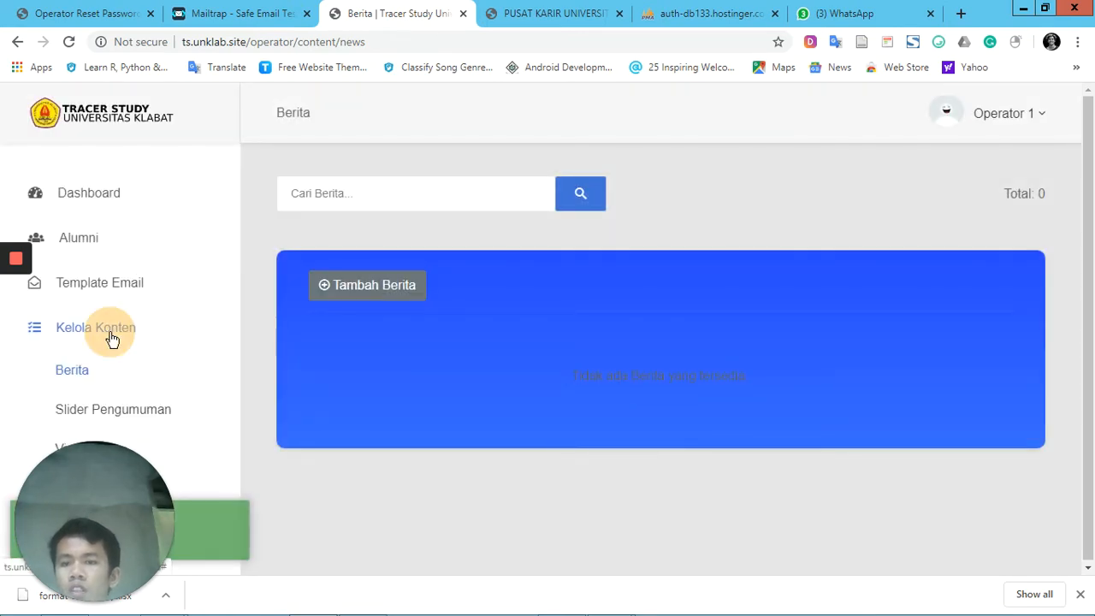
{"action": "left_click", "coordinate": [152, 410]}
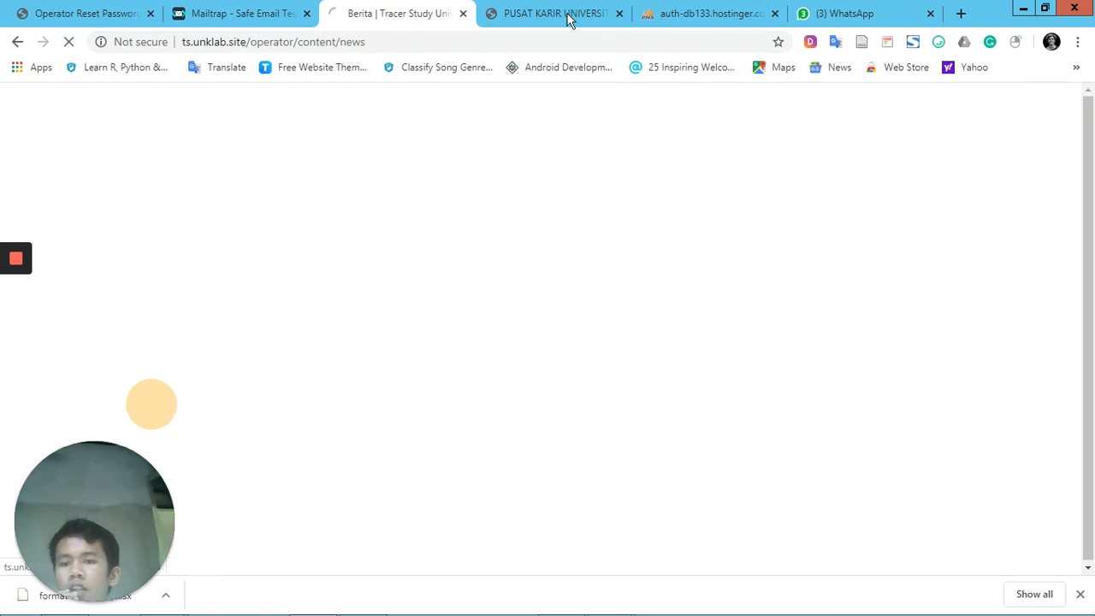
{"action": "left_click", "coordinate": [569, 19]}
{"action": "left_click", "coordinate": [191, 127]}
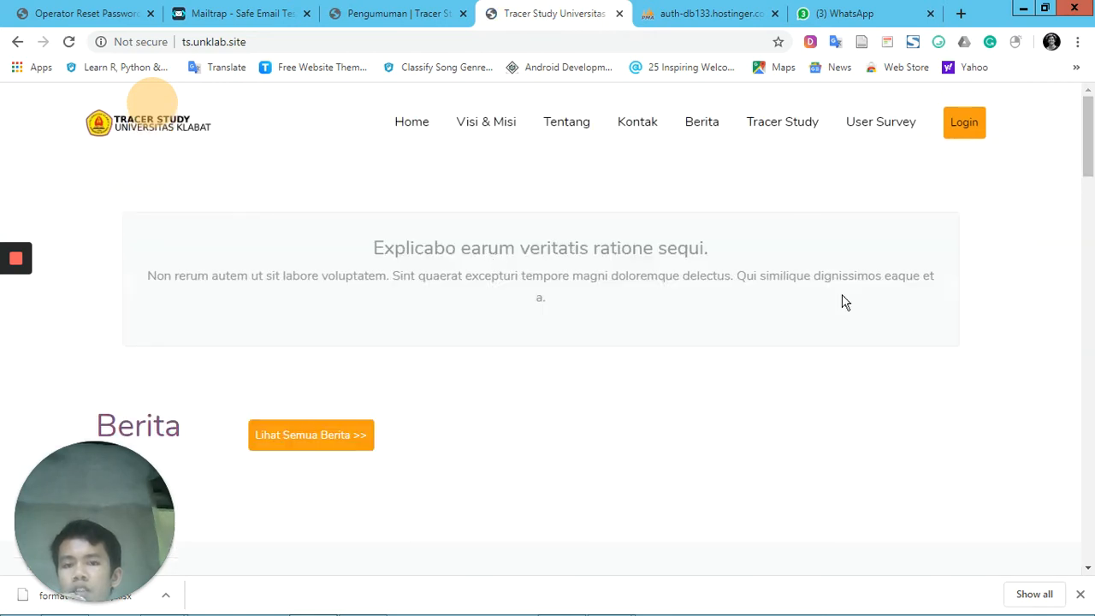
{"action": "left_click", "coordinate": [938, 284]}
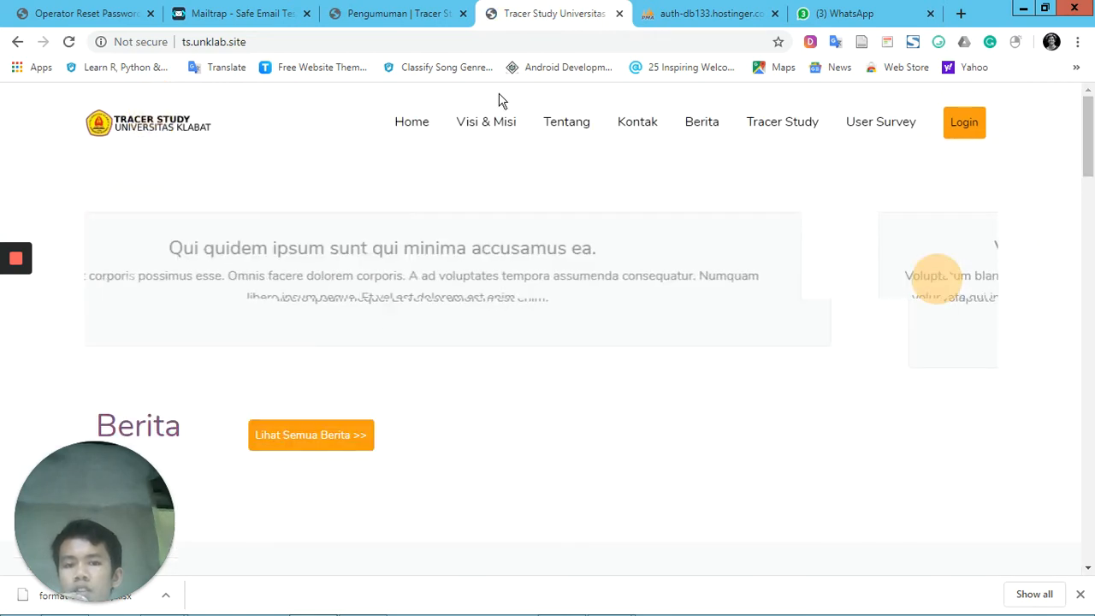
Return to the operator's Pengumuman list, look through it and search the announcements for "volupt"
{"action": "left_click", "coordinate": [400, 8]}
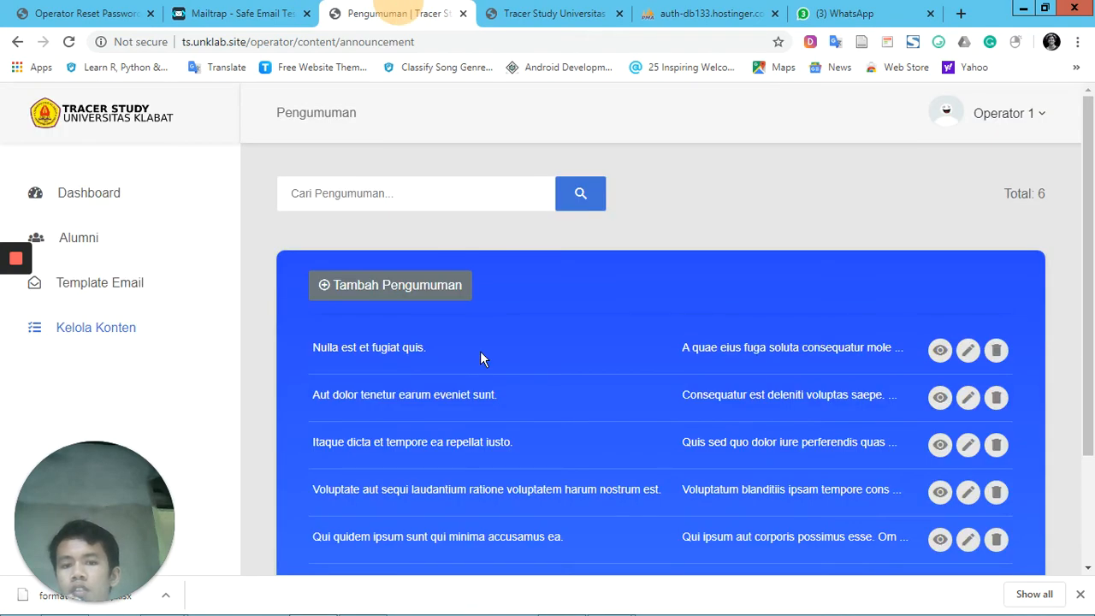
{"action": "scroll", "coordinate": [480, 351], "scroll_direction": "down", "scroll_amount": 2}
{"action": "scroll", "coordinate": [480, 351], "scroll_direction": "up", "scroll_amount": 2}
{"action": "left_click", "coordinate": [436, 188]}
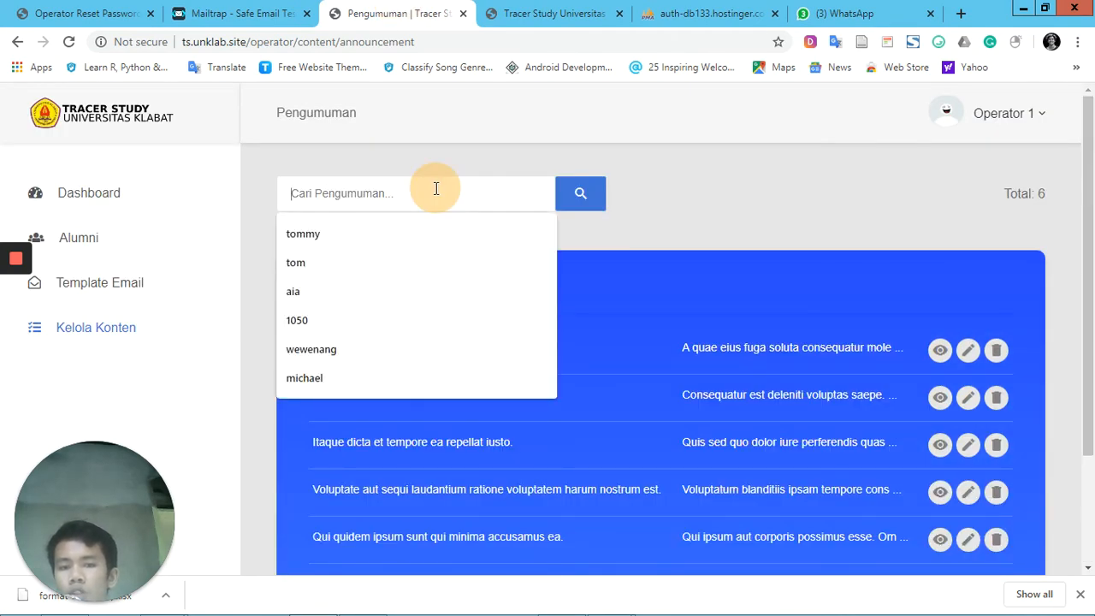
{"action": "scroll", "coordinate": [585, 369], "scroll_direction": "down", "scroll_amount": 2}
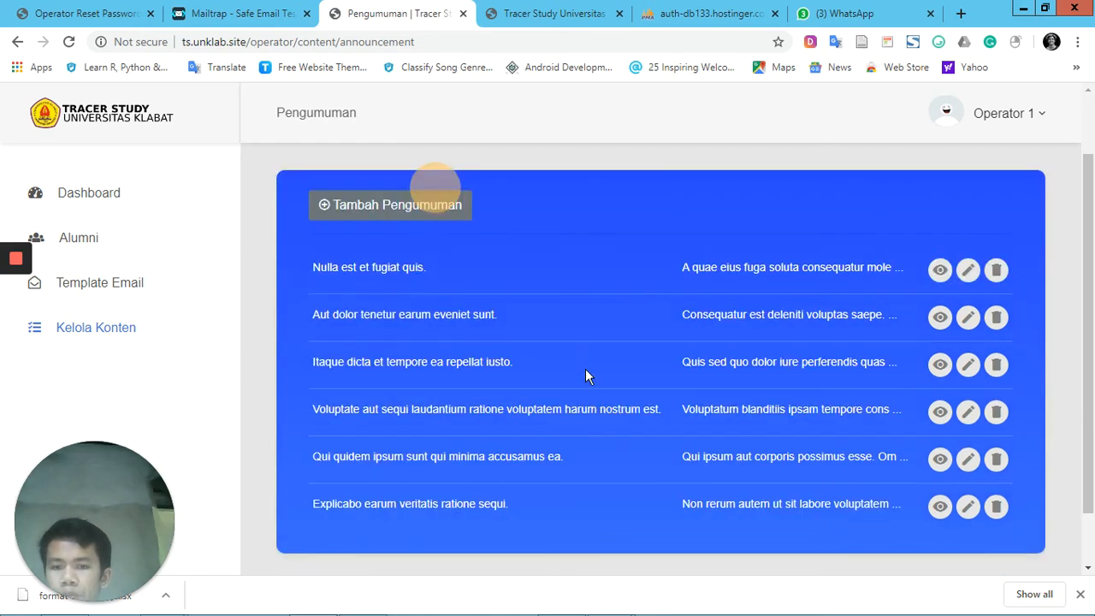
{"action": "scroll", "coordinate": [586, 369], "scroll_direction": "up", "scroll_amount": 2}
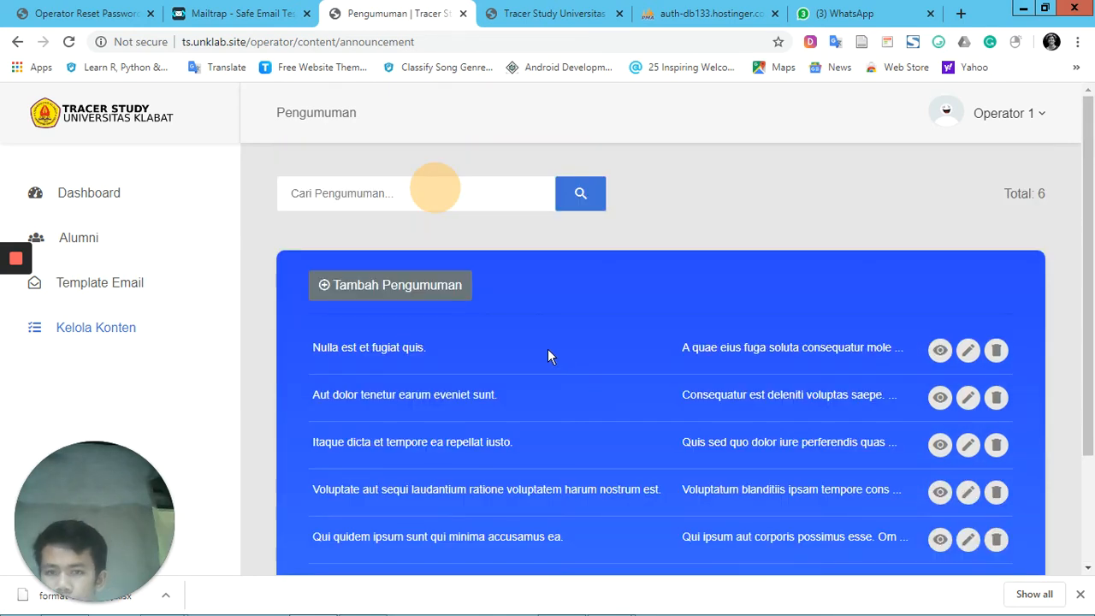
{"action": "type", "text": "volup"}
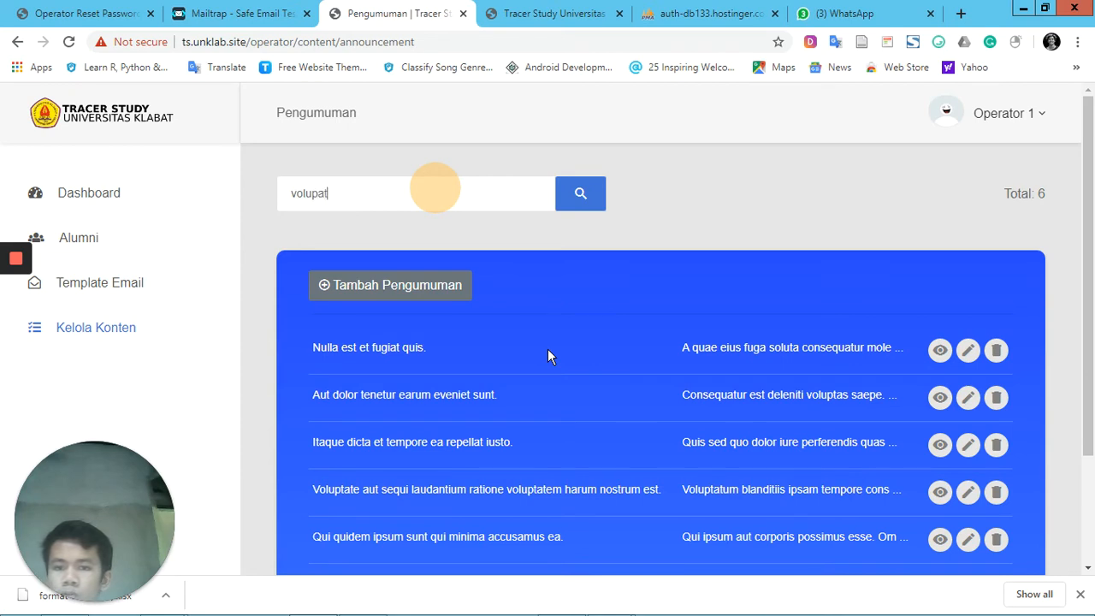
{"action": "type", "text": "t"}
{"action": "key", "text": "Return"}
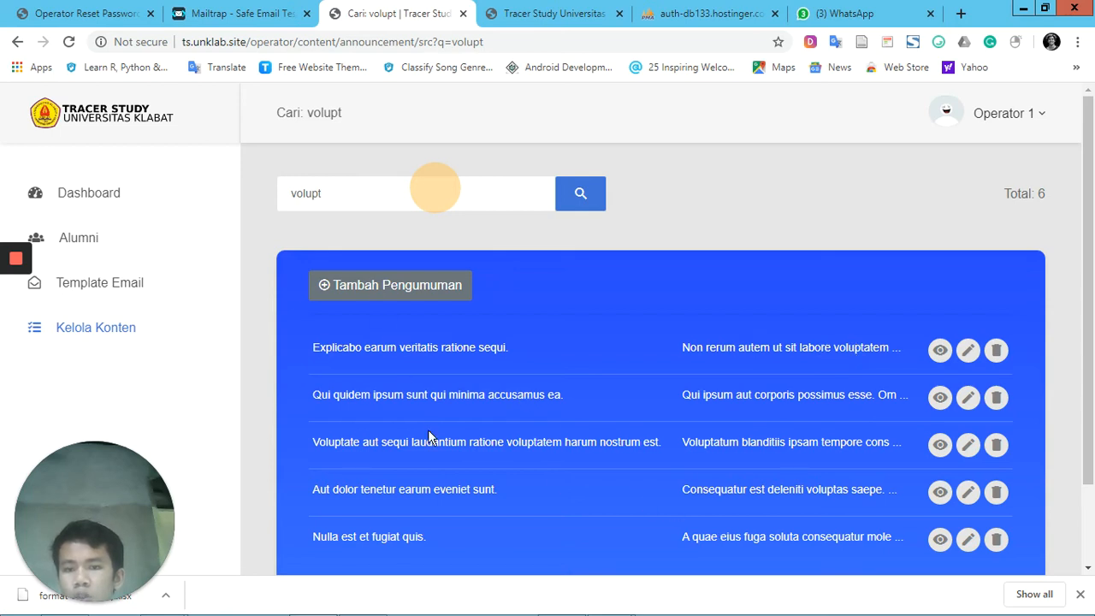
{"action": "scroll", "coordinate": [430, 436], "scroll_direction": "down", "scroll_amount": 2}
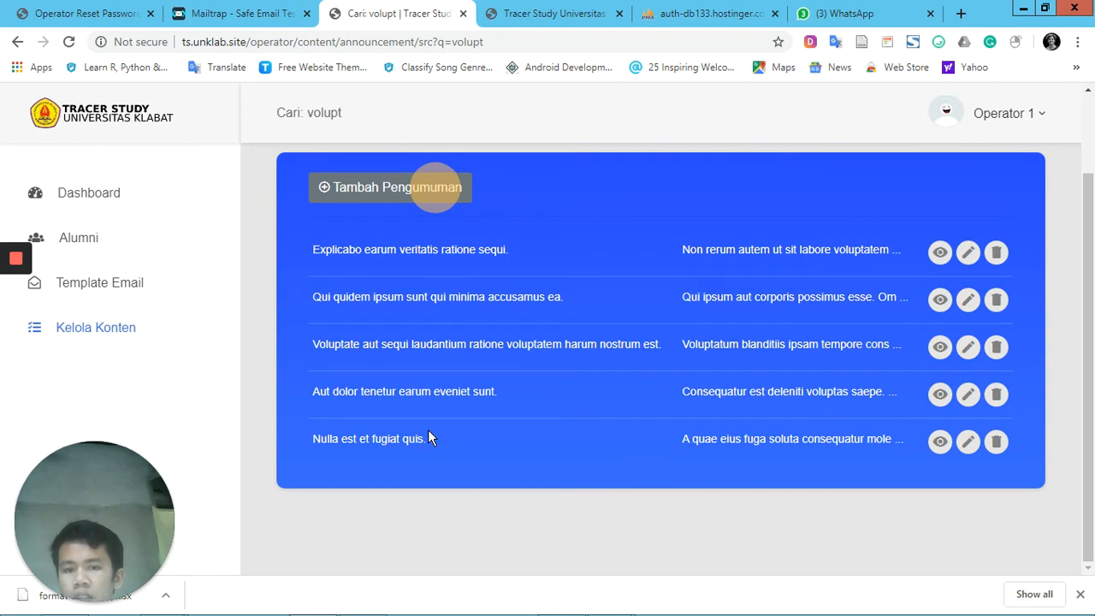
{"action": "scroll", "coordinate": [428, 434], "scroll_direction": "up", "scroll_amount": 2}
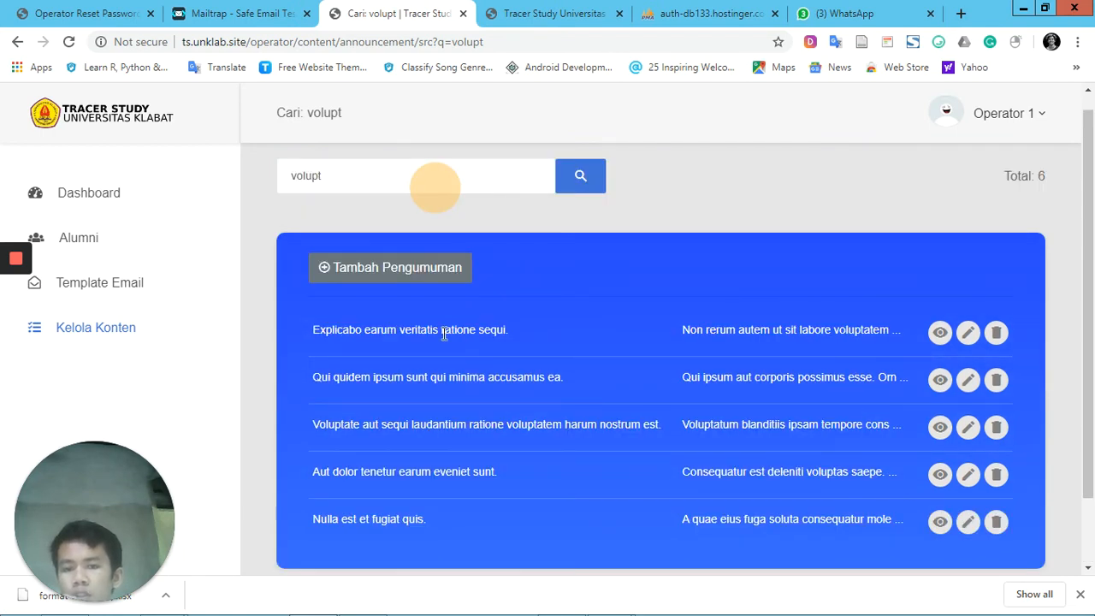
Search the announcements for "explicabo" instead
{"action": "left_click_drag", "start_coordinate": [337, 180], "coordinate": [254, 176]}
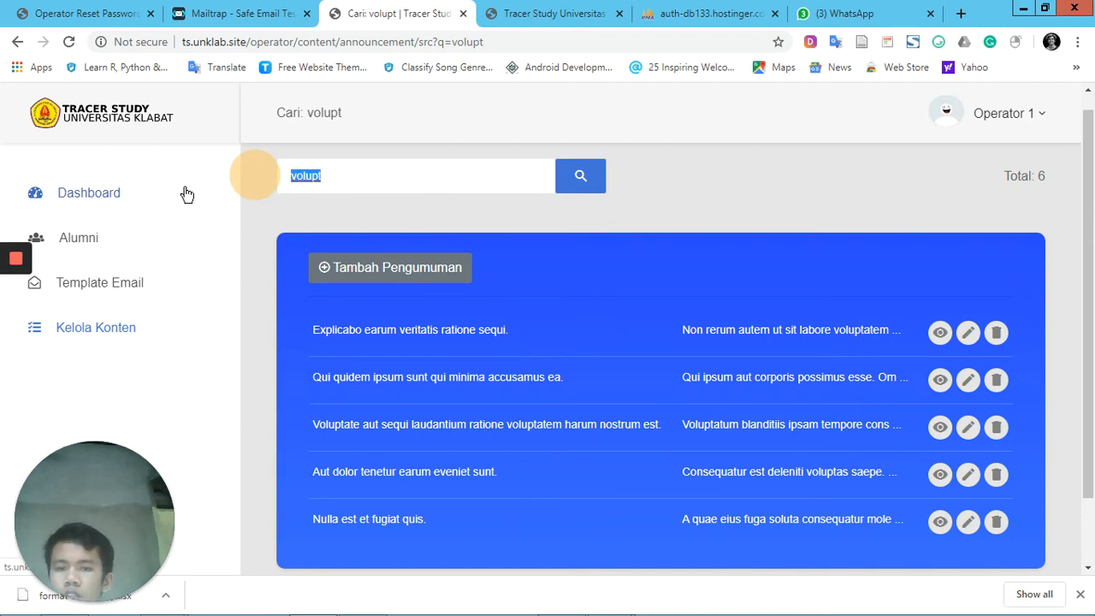
{"action": "type", "text": "ex"}
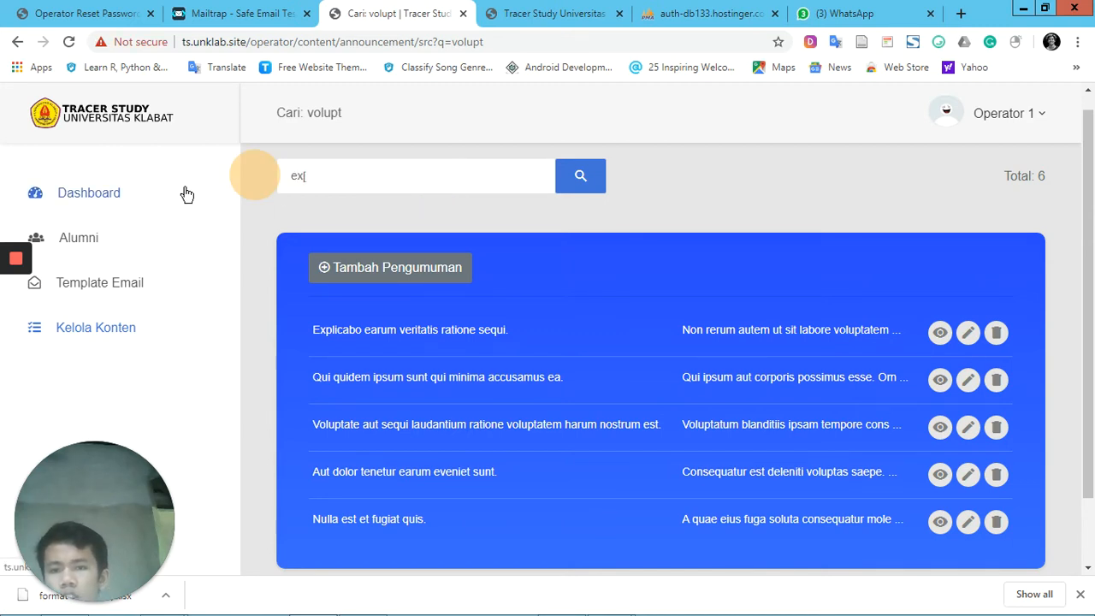
{"action": "type", "text": "pl"}
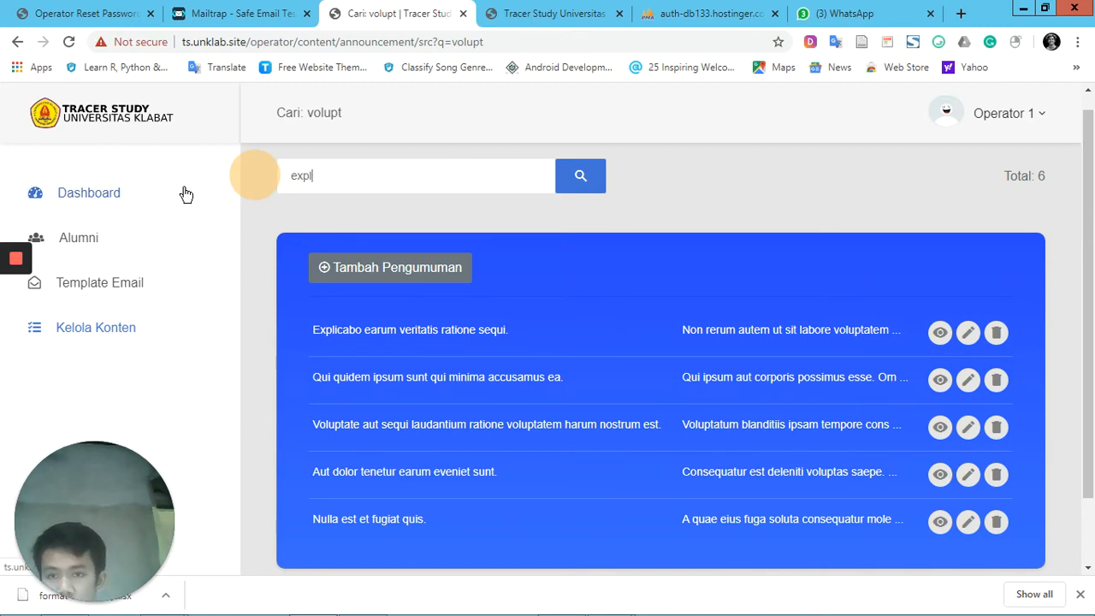
{"action": "type", "text": "icabo"}
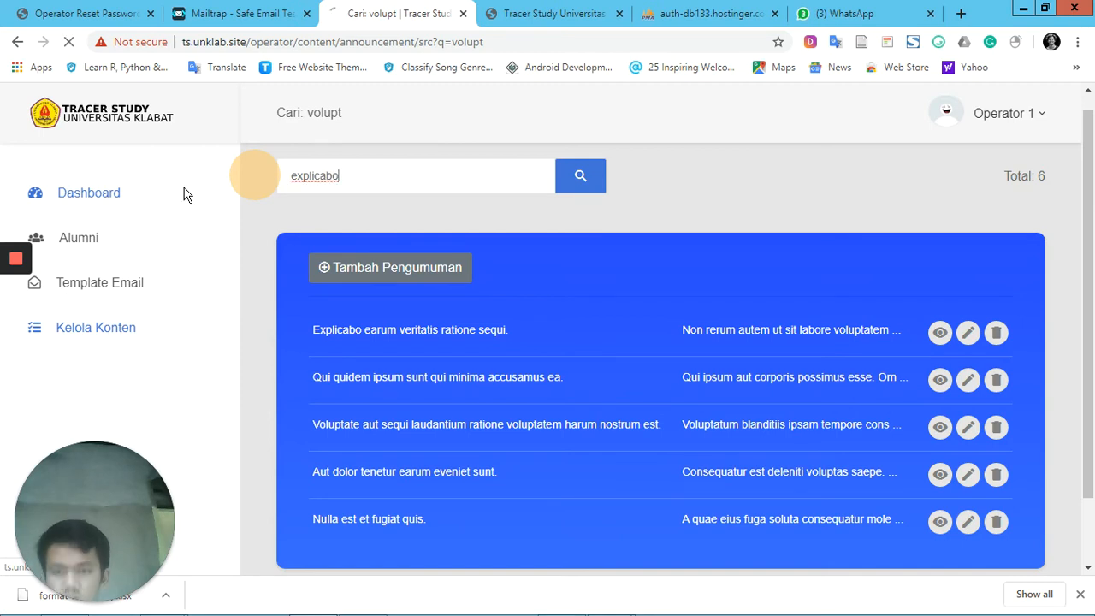
{"action": "key", "text": "Return"}
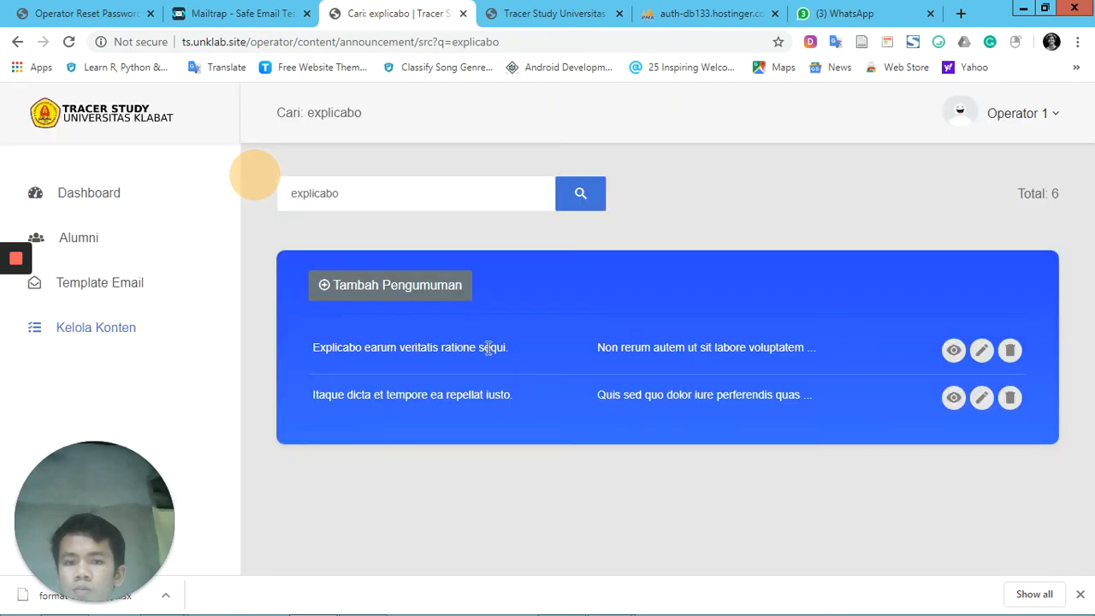
Start a new announcement and set its Judul to "Tracer Study 2020"
{"action": "left_click", "coordinate": [422, 291]}
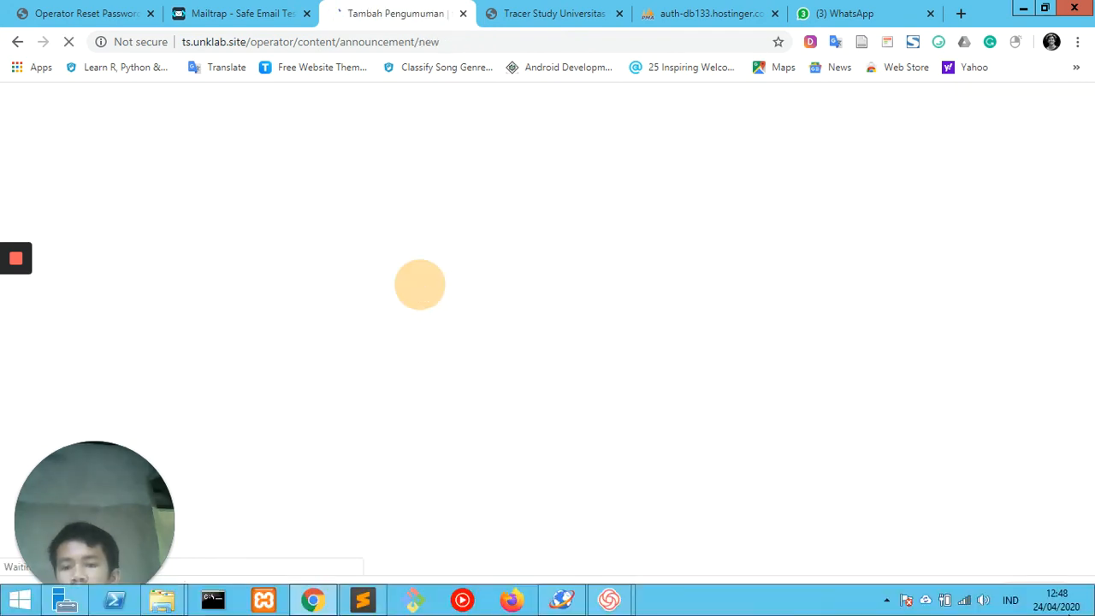
{"action": "left_click", "coordinate": [1080, 593]}
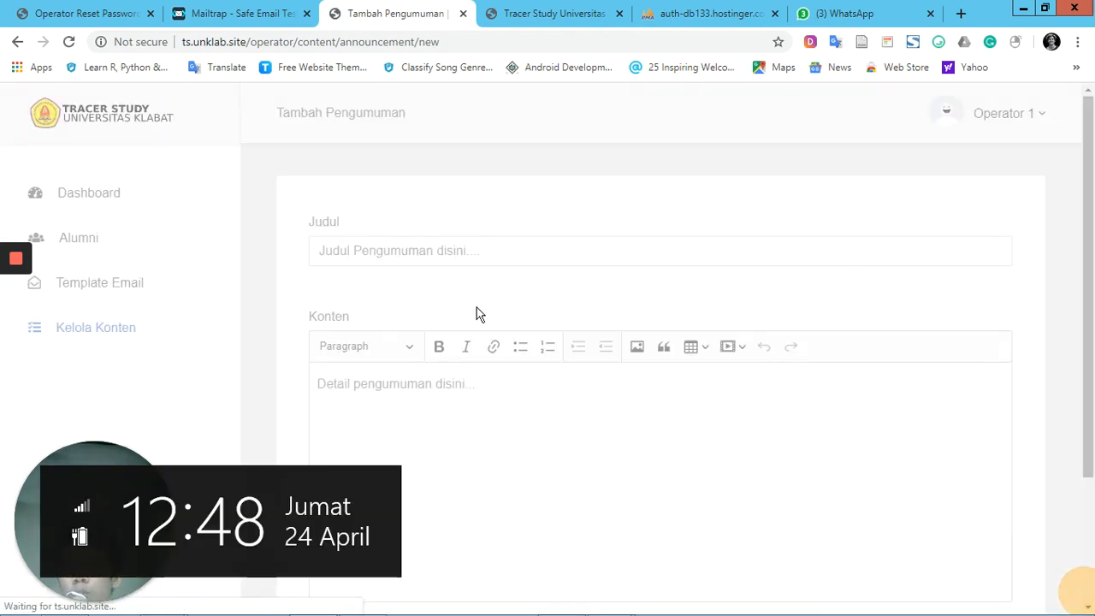
{"action": "left_click", "coordinate": [452, 247]}
{"action": "left_click", "coordinate": [530, 431]}
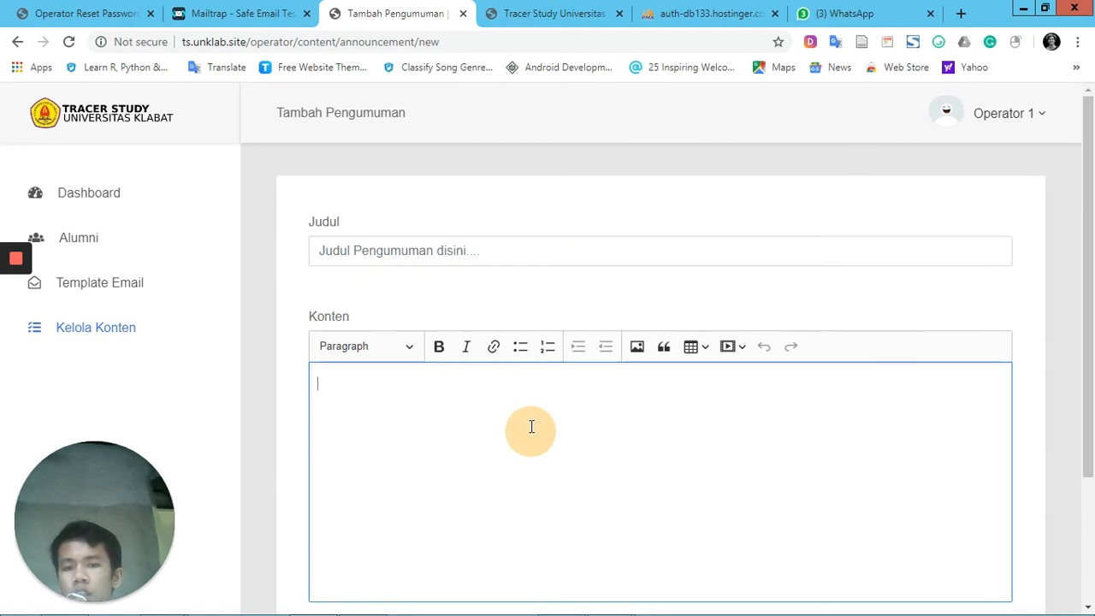
{"action": "left_click", "coordinate": [463, 246]}
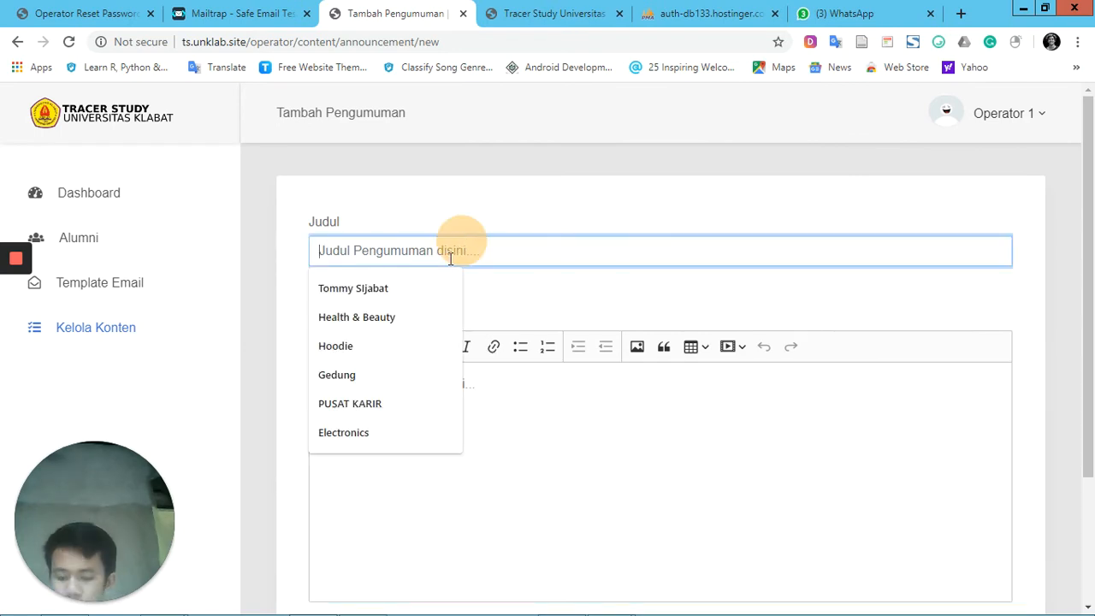
{"action": "type", "text": "Tracer Study 2020"}
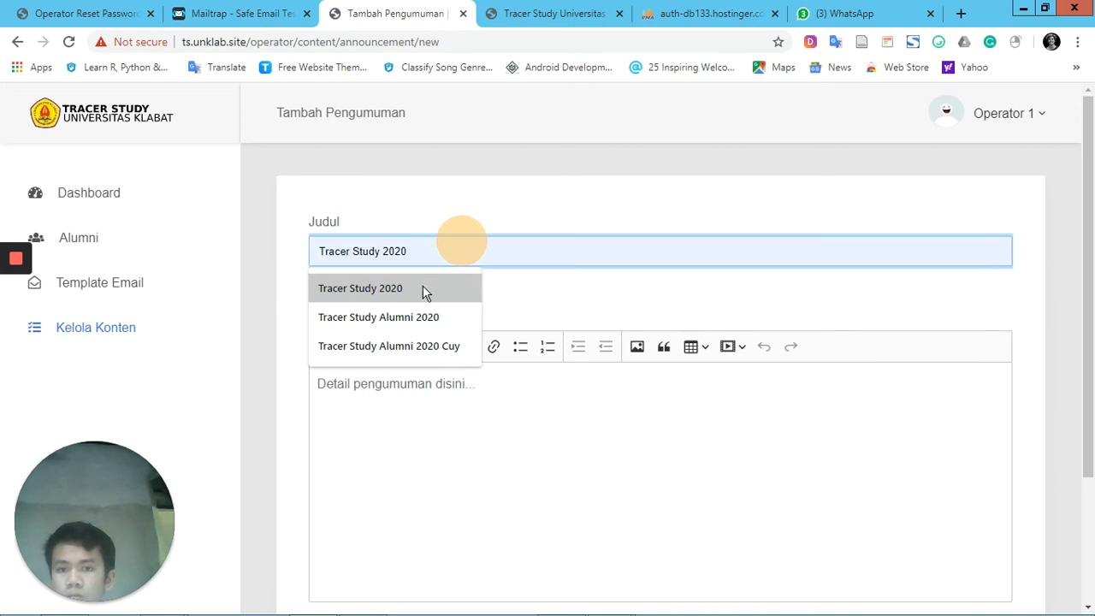
{"action": "left_click", "coordinate": [420, 289]}
Fill the announcement's Konten with "Tracer Study 2020 akan segera dilaksanakan" and save the announcement
{"action": "left_click", "coordinate": [443, 402]}
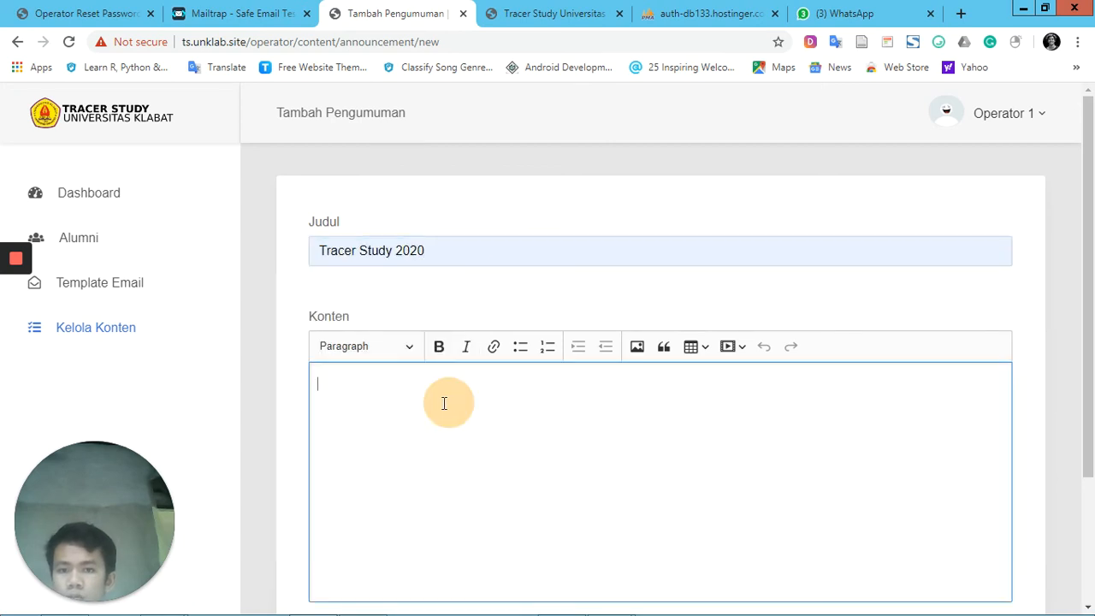
{"action": "type", "text": "Tracer Stud"}
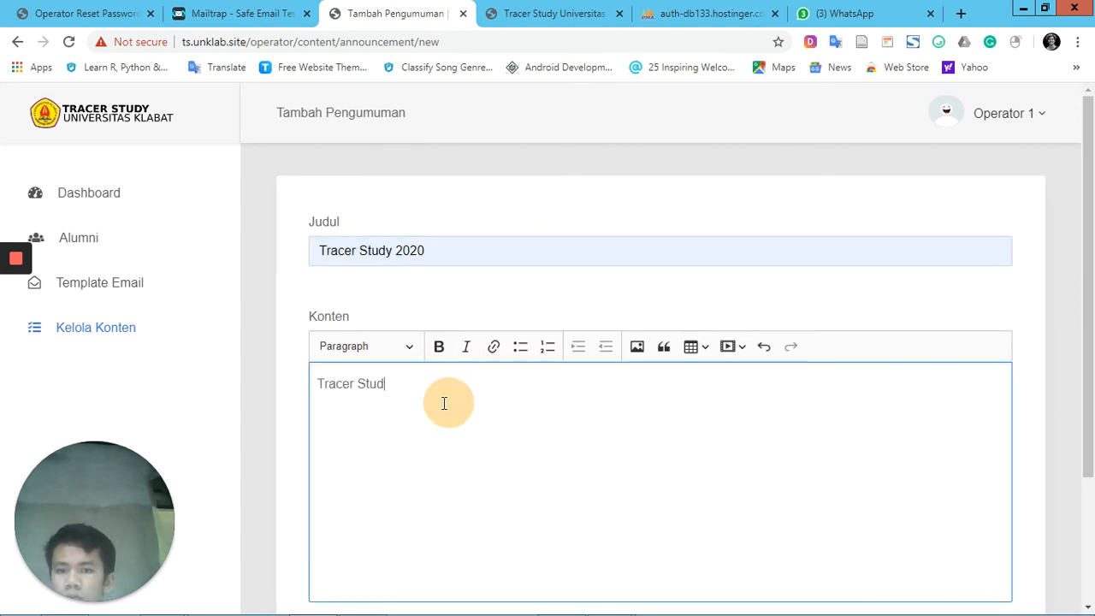
{"action": "type", "text": "y 202"}
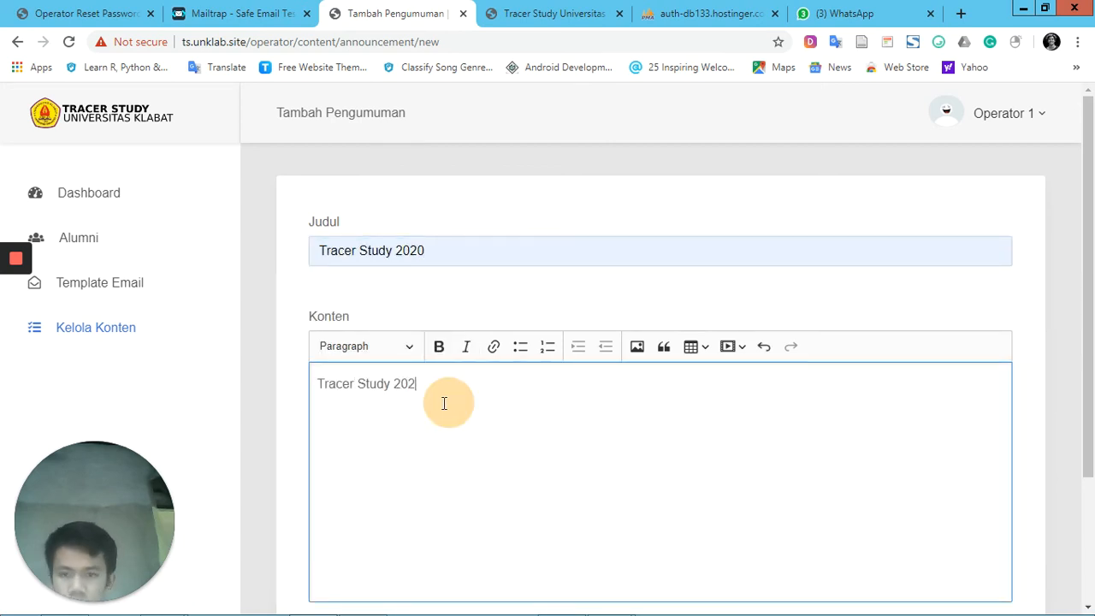
{"action": "type", "text": "0 ak"}
{"action": "key", "text": "BackSpace"}
{"action": "key", "text": "BackSpace"}
{"action": "type", "text": "aka"}
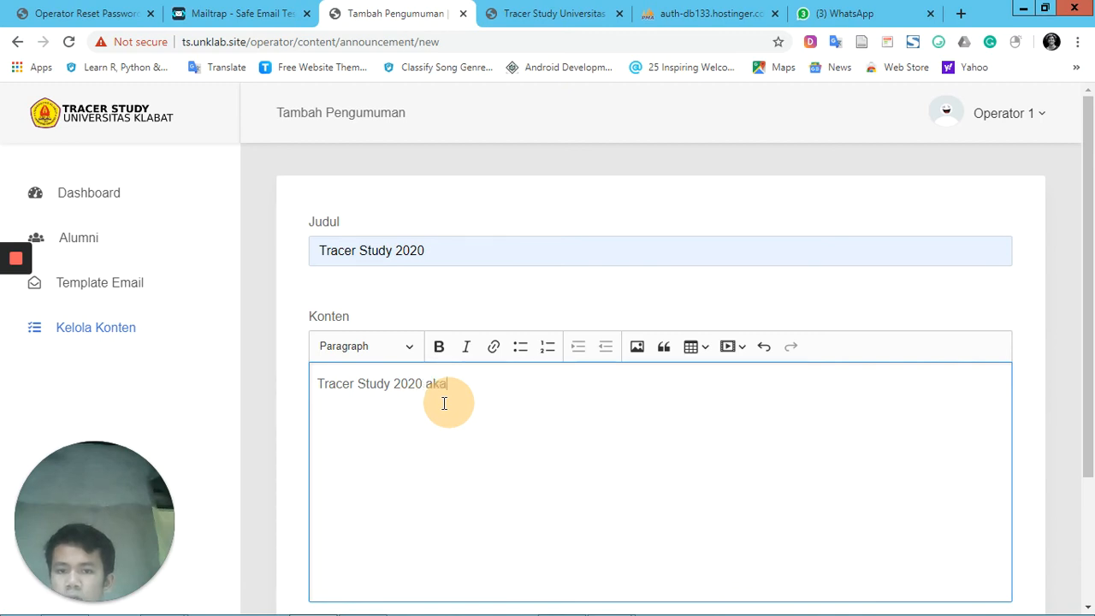
{"action": "type", "text": "n segera dilaks"}
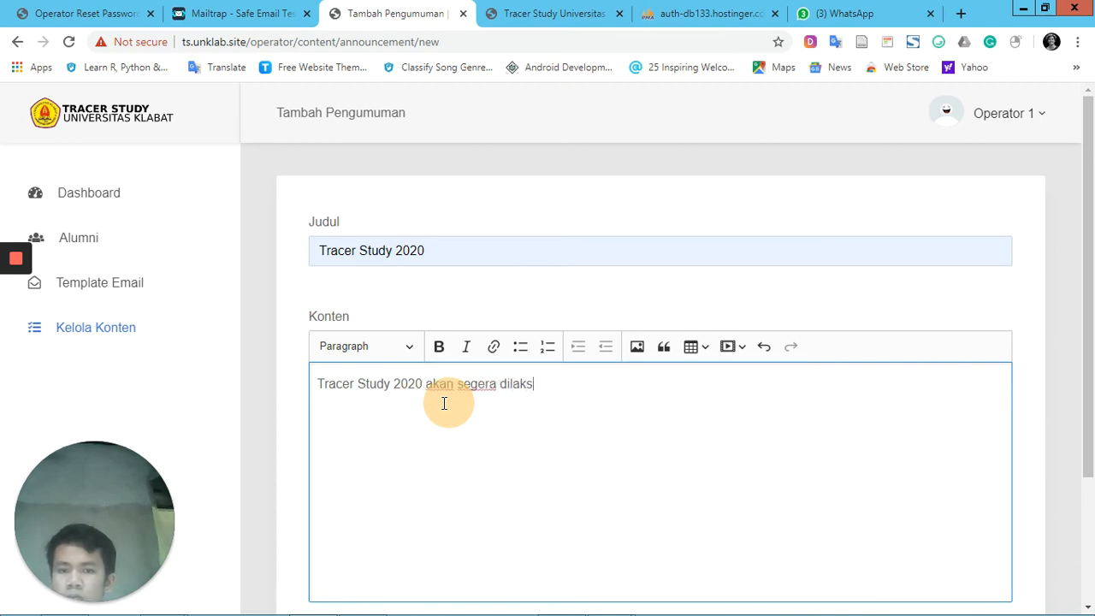
{"action": "type", "text": "anakan"}
{"action": "scroll", "coordinate": [444, 402], "scroll_direction": "down", "scroll_amount": 2}
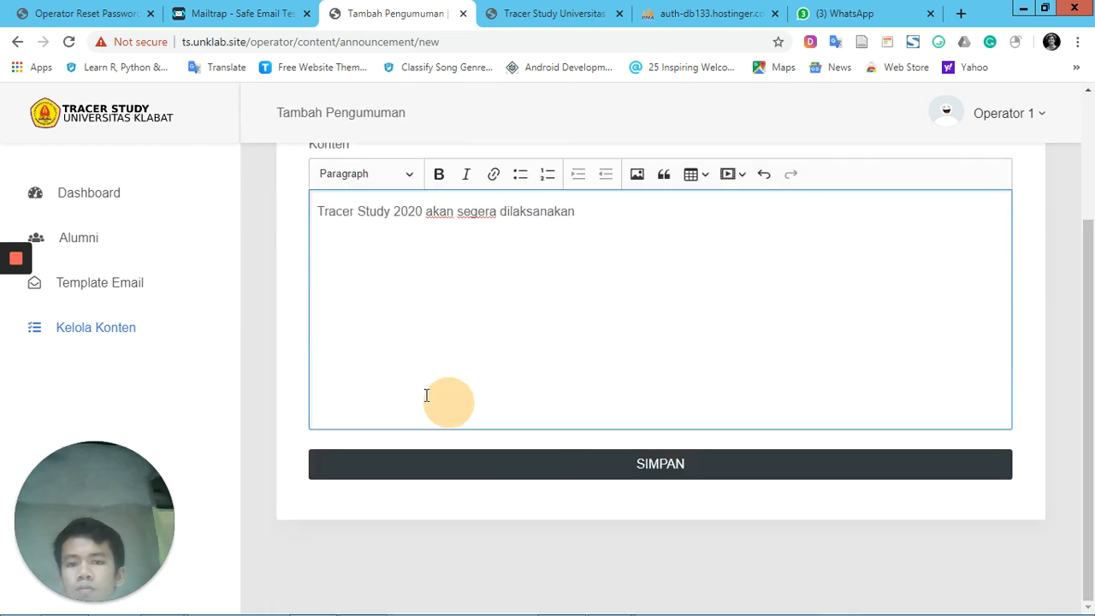
{"action": "left_click", "coordinate": [494, 474]}
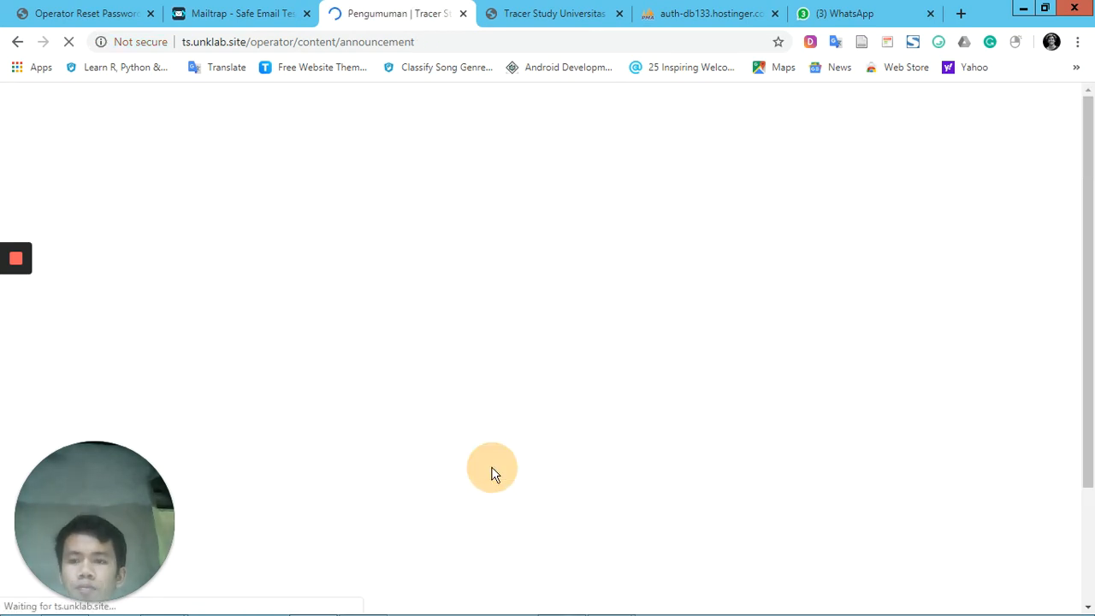
Open the new Tracer Study 2020 announcement from the list, change its Judul to "Tracer Study 2021" and save it
{"action": "scroll", "coordinate": [491, 467], "scroll_direction": "down", "scroll_amount": 2}
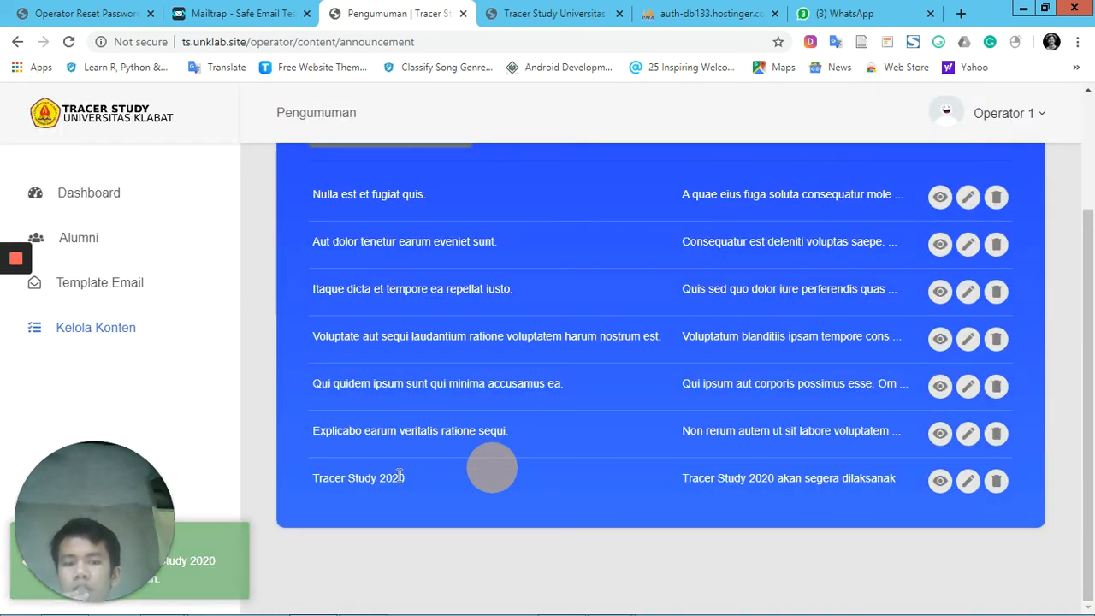
{"action": "left_click", "coordinate": [939, 482]}
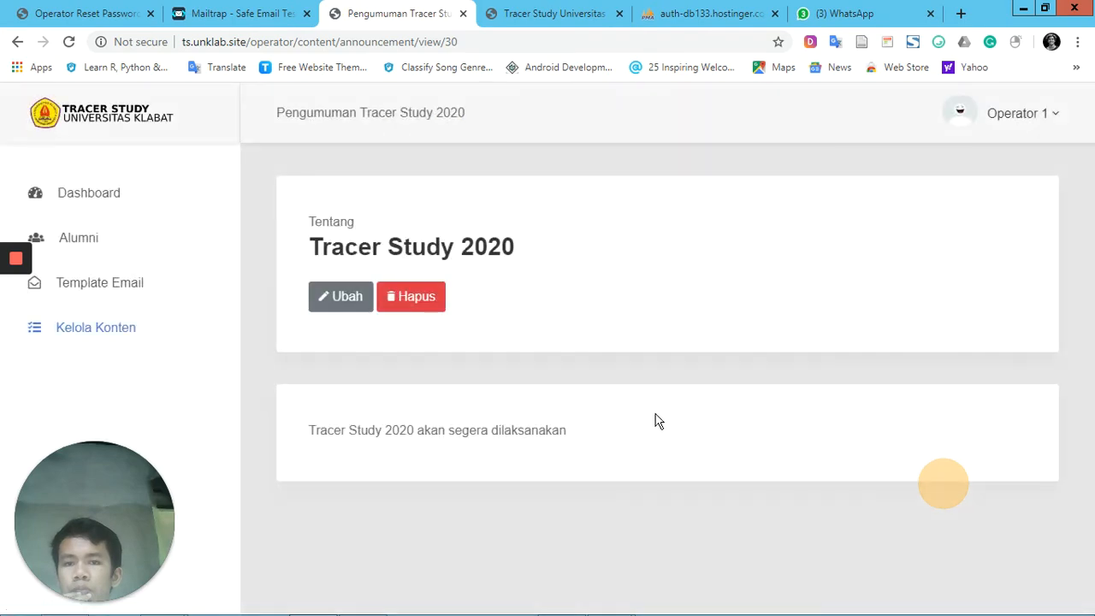
{"action": "left_click", "coordinate": [329, 295]}
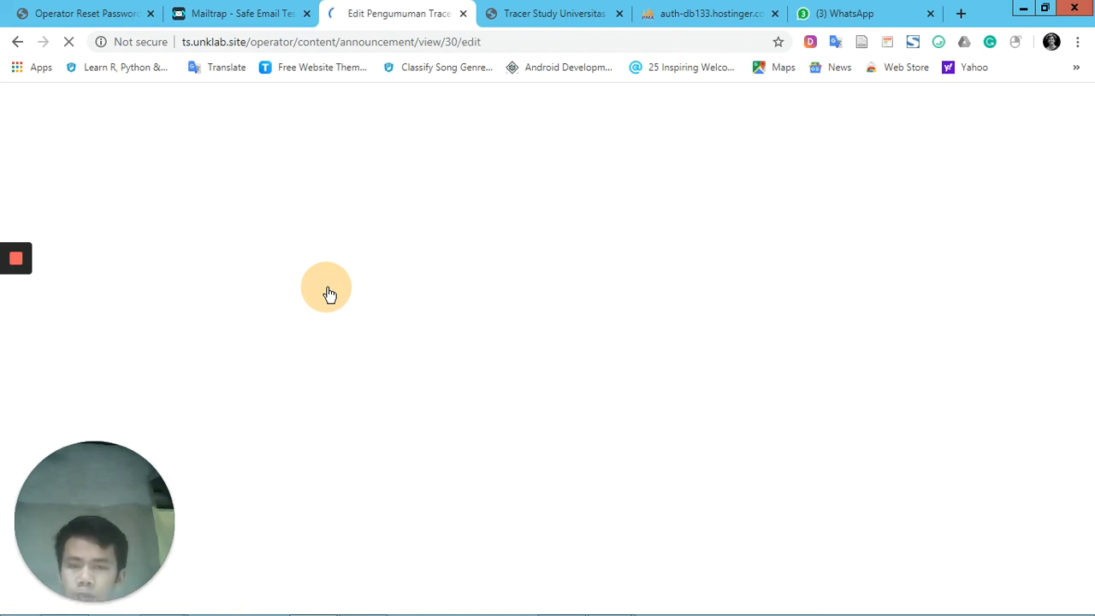
{"action": "left_click", "coordinate": [447, 250]}
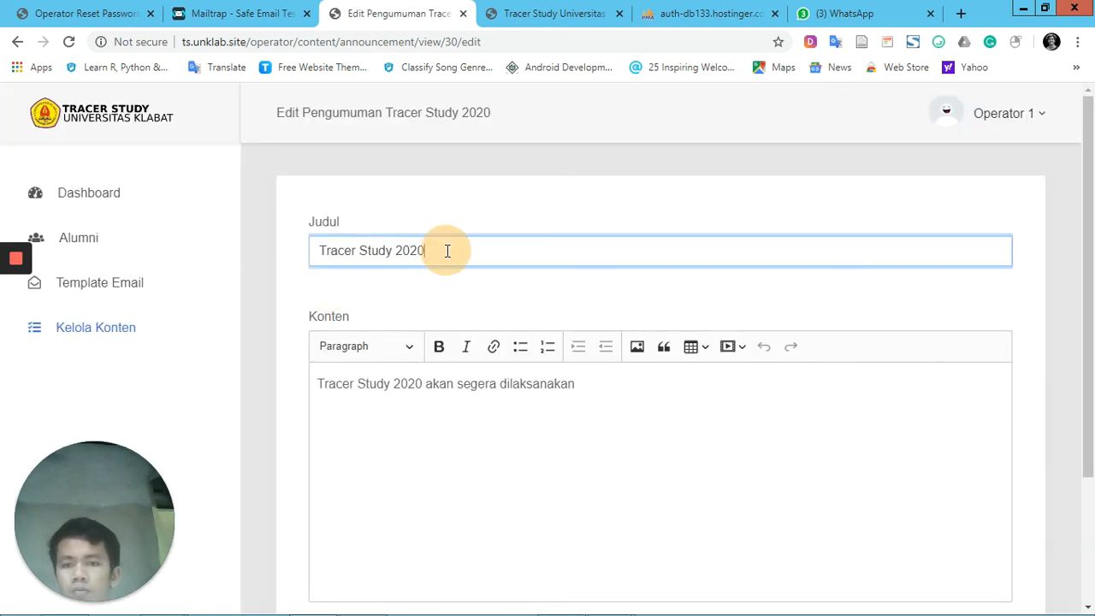
{"action": "key", "text": "BackSpace"}
{"action": "type", "text": "1"}
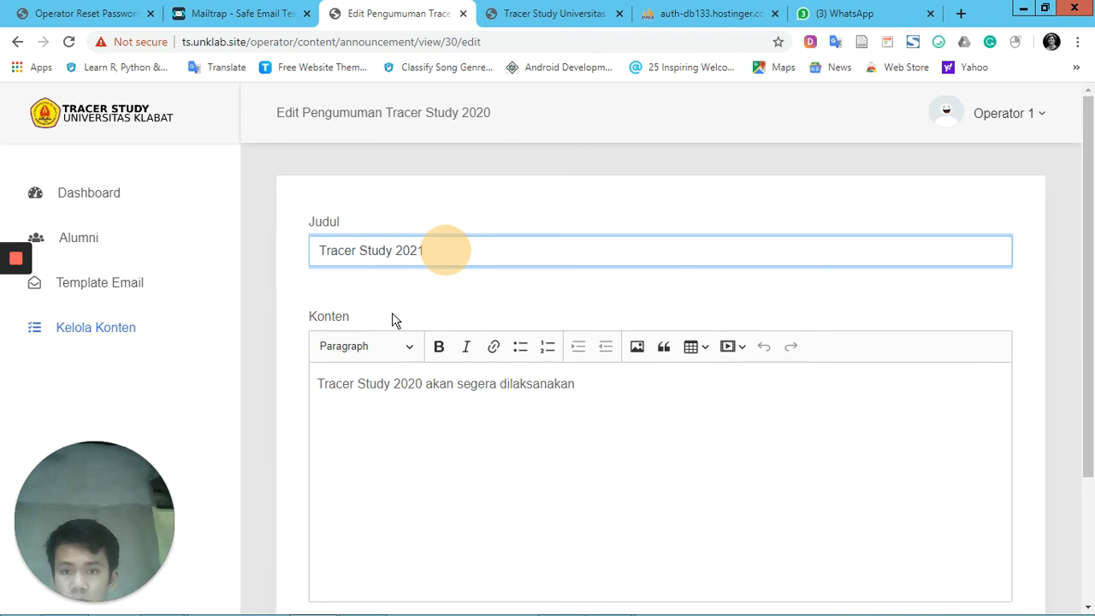
{"action": "scroll", "coordinate": [392, 320], "scroll_direction": "down", "scroll_amount": 3}
{"action": "left_click", "coordinate": [624, 471]}
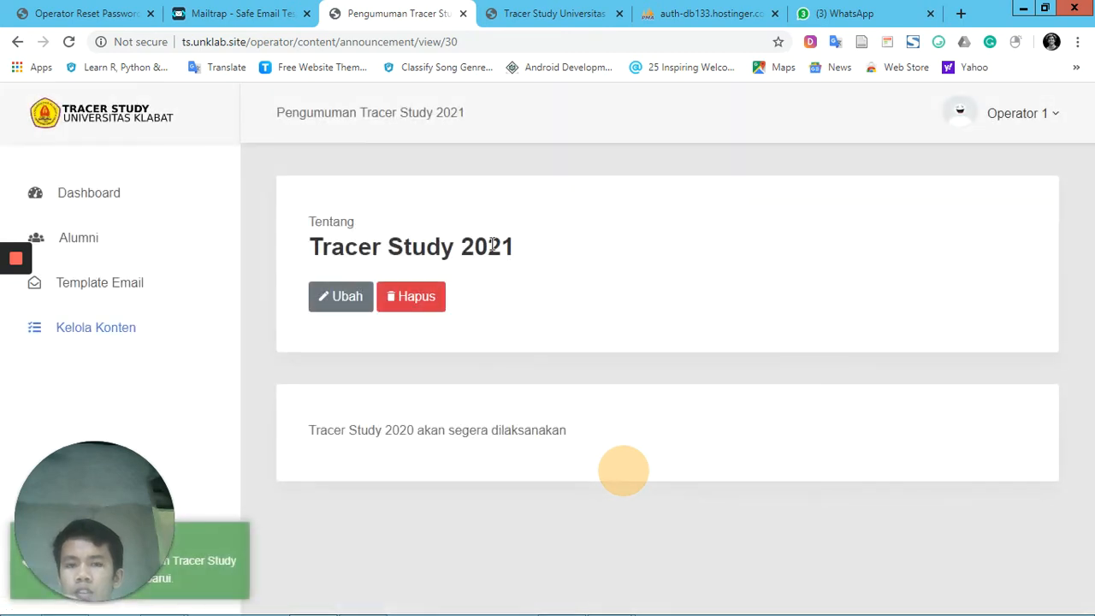
Delete the Tracer Study 2021 announcement, confirm the deletion and check the announcement list
{"action": "left_click", "coordinate": [416, 297]}
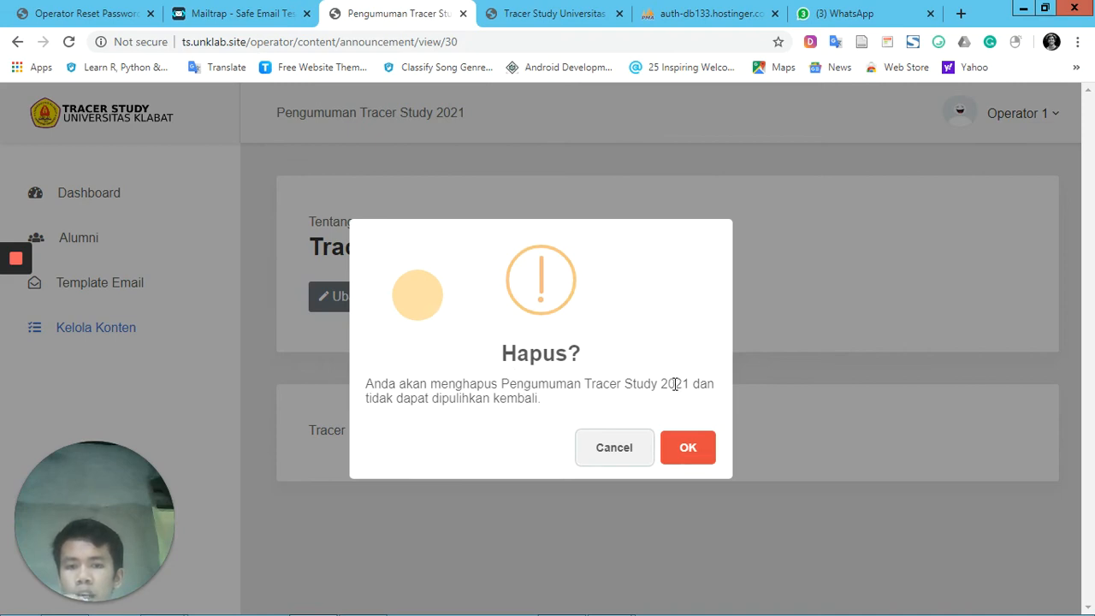
{"action": "left_click", "coordinate": [698, 448]}
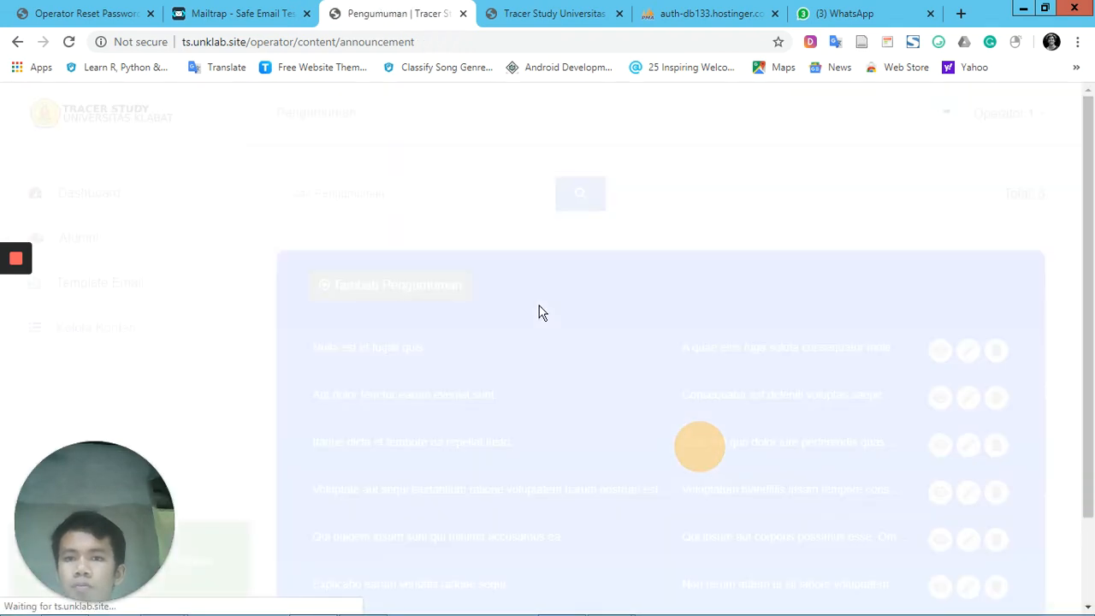
{"action": "scroll", "coordinate": [496, 351], "scroll_direction": "down", "scroll_amount": 2}
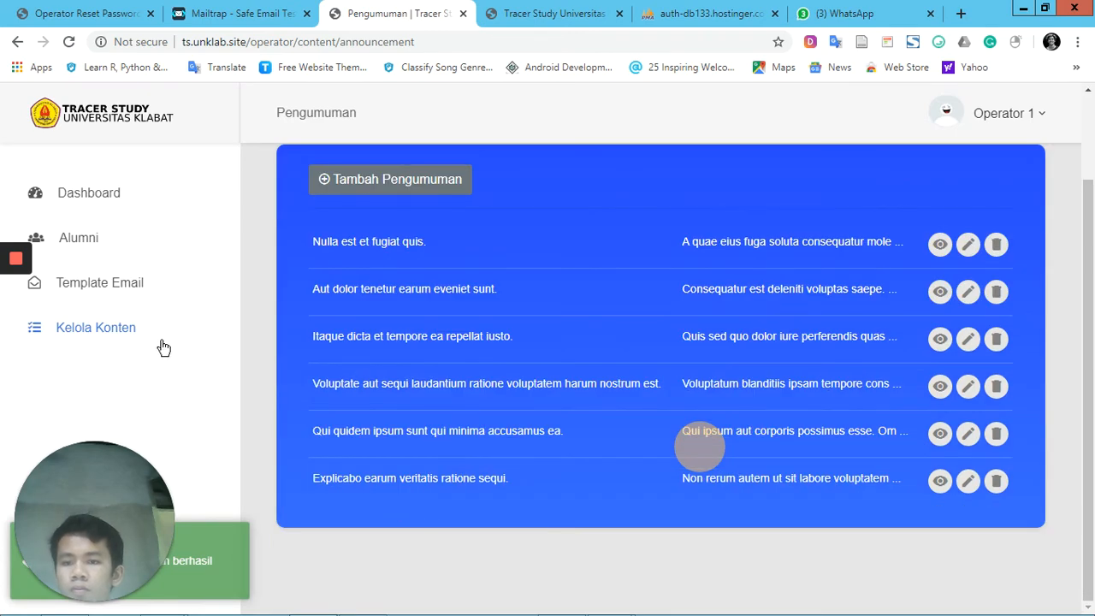
Open the Visi & Misi page in the operator's content management
{"action": "left_click", "coordinate": [109, 332]}
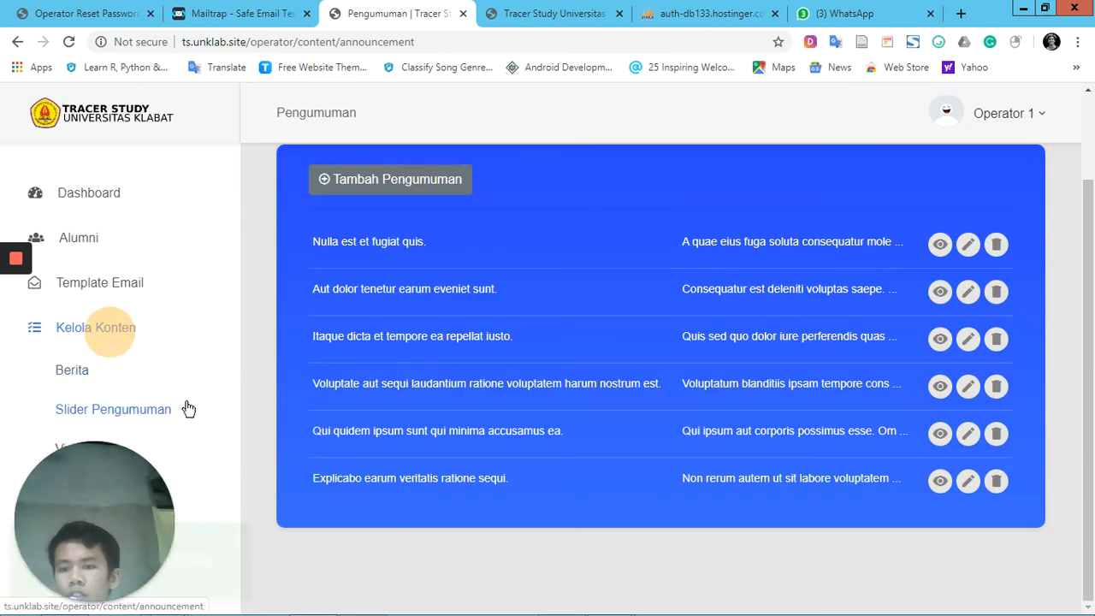
{"action": "left_click_drag", "start_coordinate": [122, 490], "coordinate": [243, 507]}
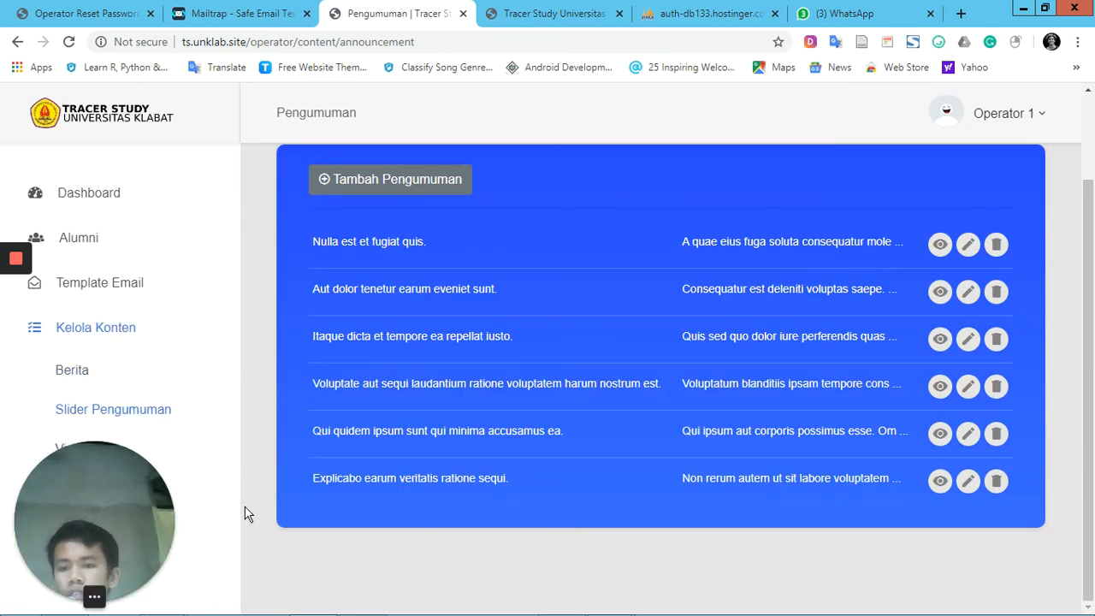
{"action": "left_click", "coordinate": [83, 449]}
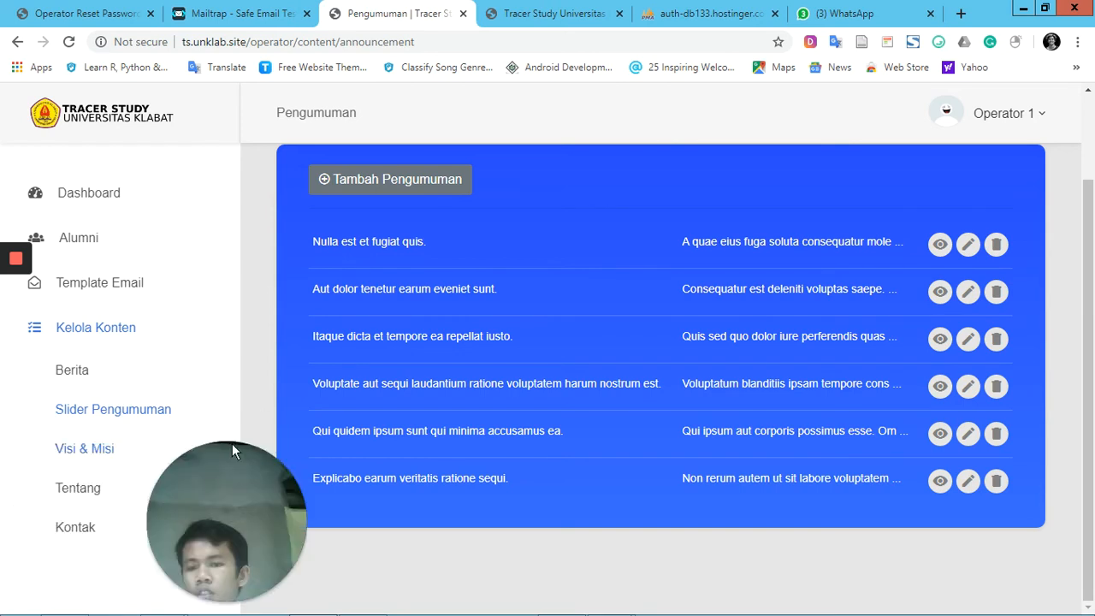
{"action": "left_click", "coordinate": [109, 454]}
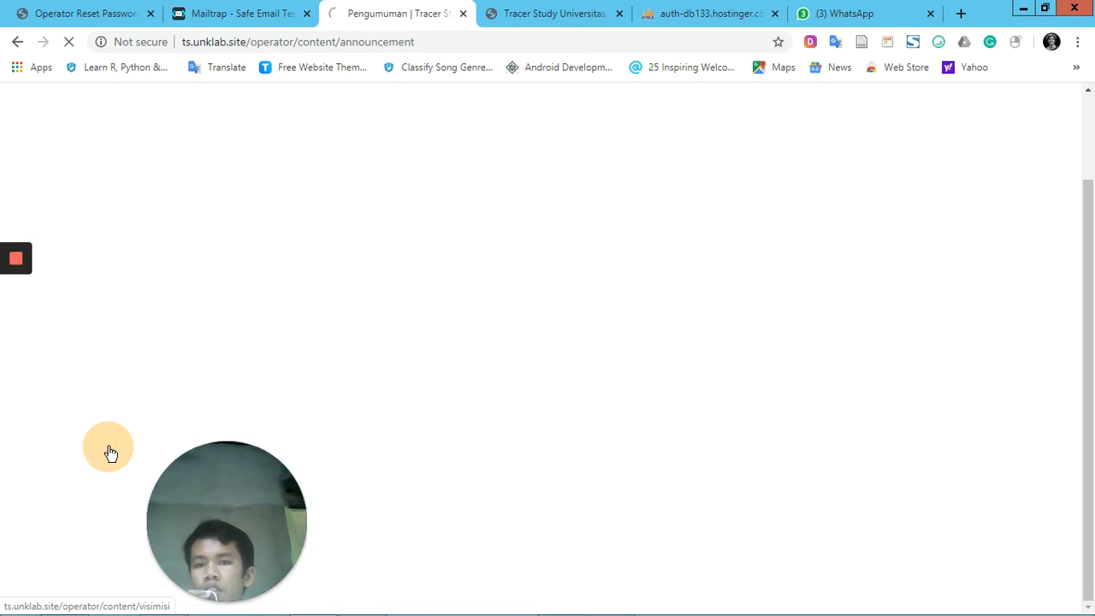
Compare the Visi and Misi sections on the public home page with the Mini Title and Visi text in the operator's form
{"action": "left_click", "coordinate": [552, 13]}
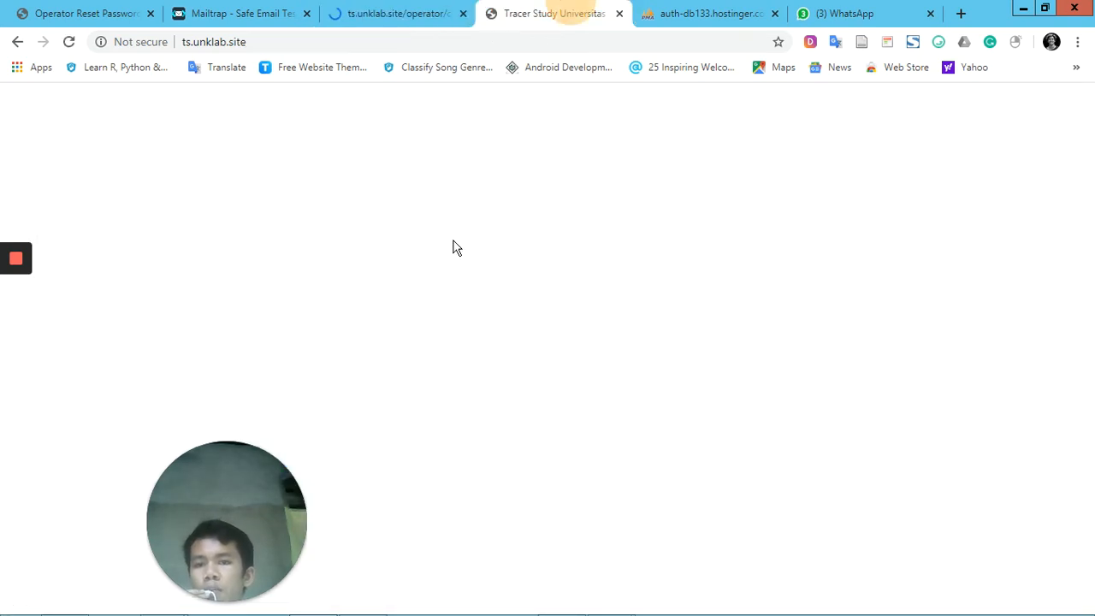
{"action": "scroll", "coordinate": [453, 247], "scroll_direction": "down", "scroll_amount": 4}
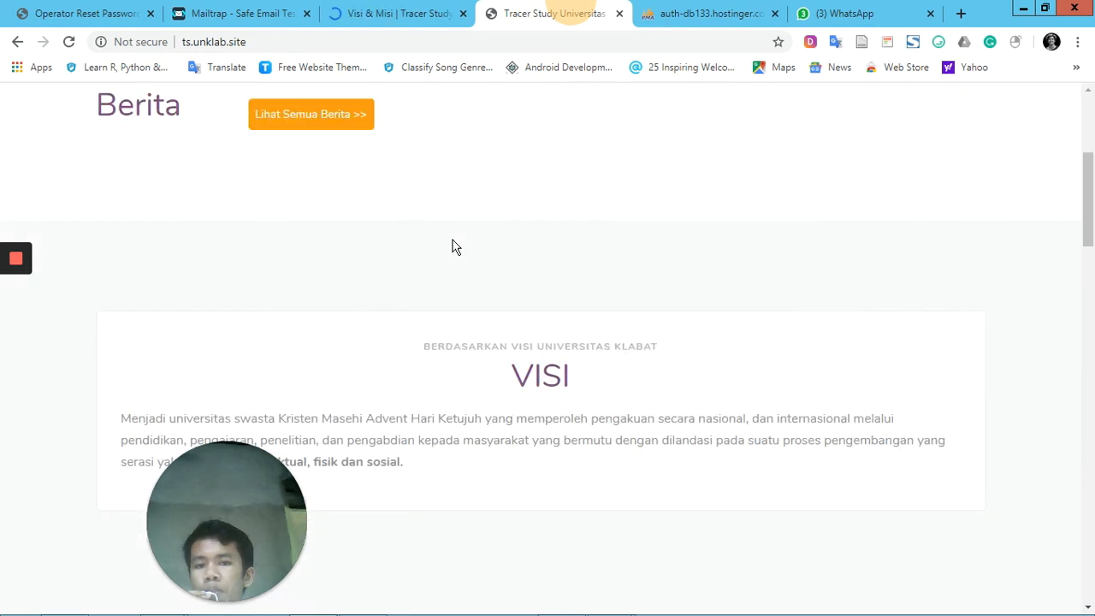
{"action": "scroll", "coordinate": [520, 365], "scroll_direction": "down", "scroll_amount": 2}
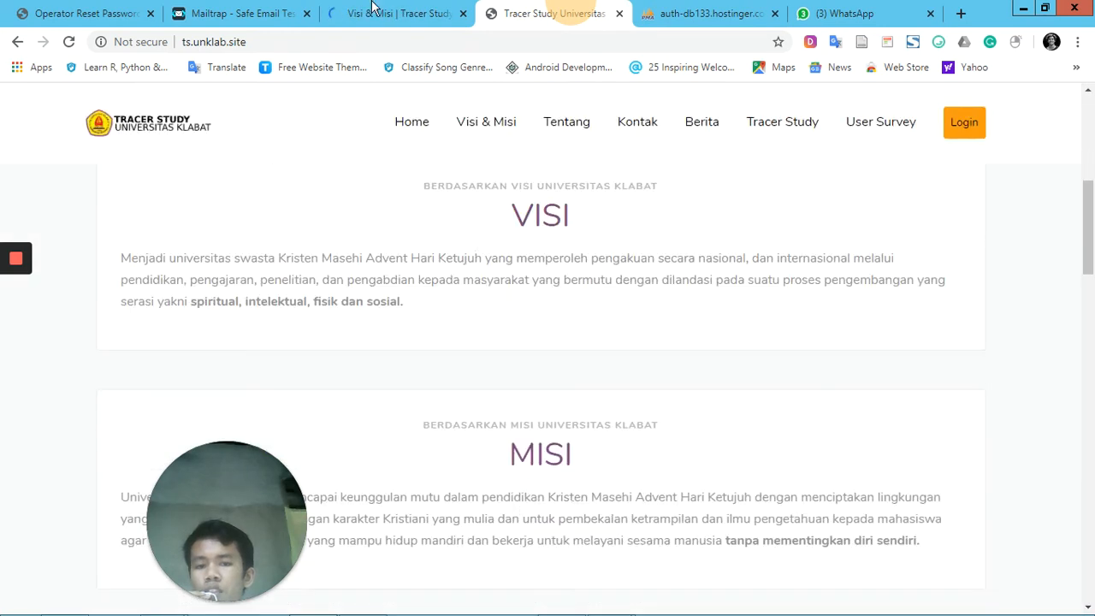
{"action": "left_click", "coordinate": [373, 7]}
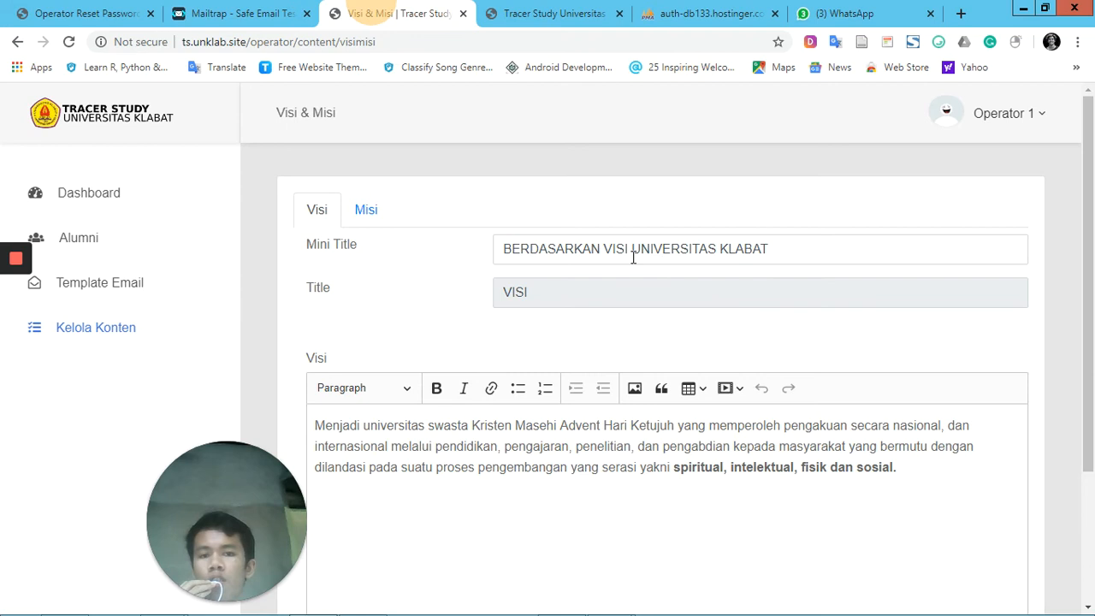
{"action": "left_click", "coordinate": [633, 256]}
{"action": "left_click", "coordinate": [341, 444]}
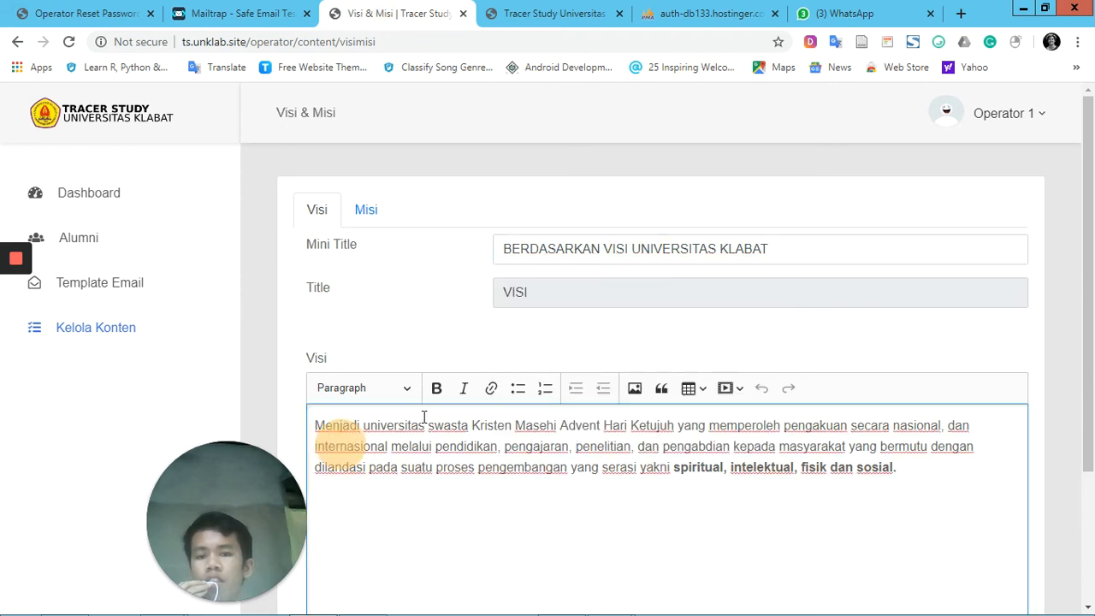
{"action": "left_click", "coordinate": [532, 13]}
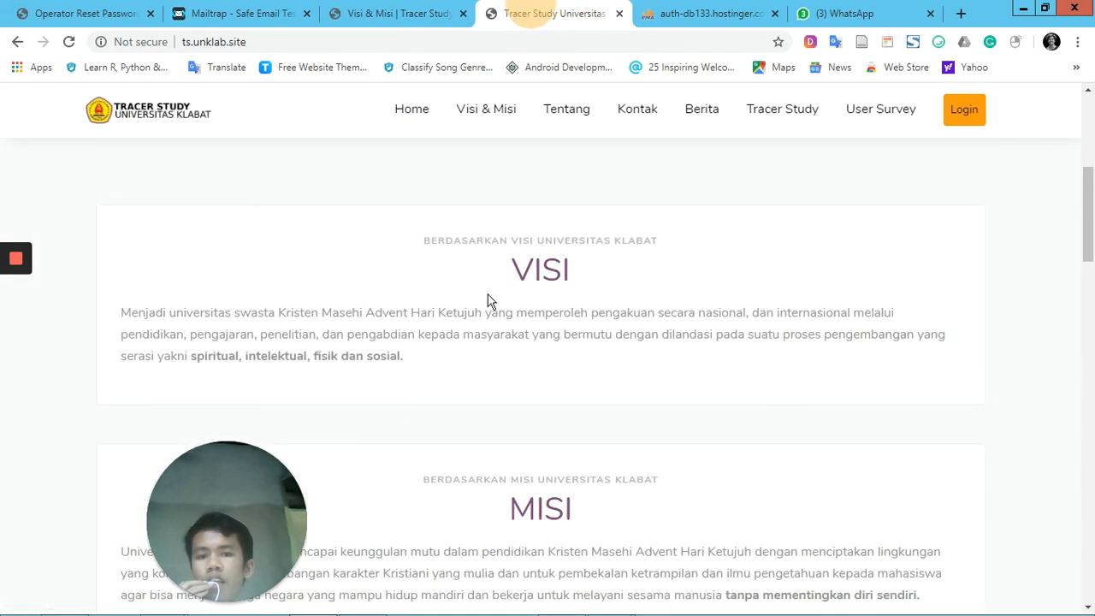
{"action": "left_click", "coordinate": [426, 240]}
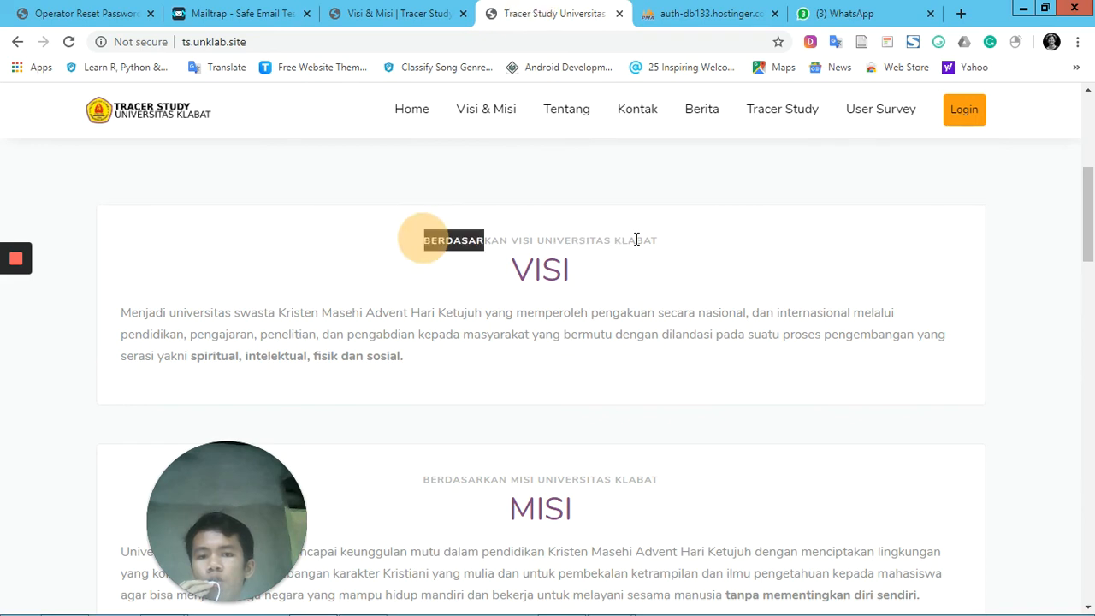
{"action": "left_click_drag", "start_coordinate": [637, 239], "coordinate": [658, 239]}
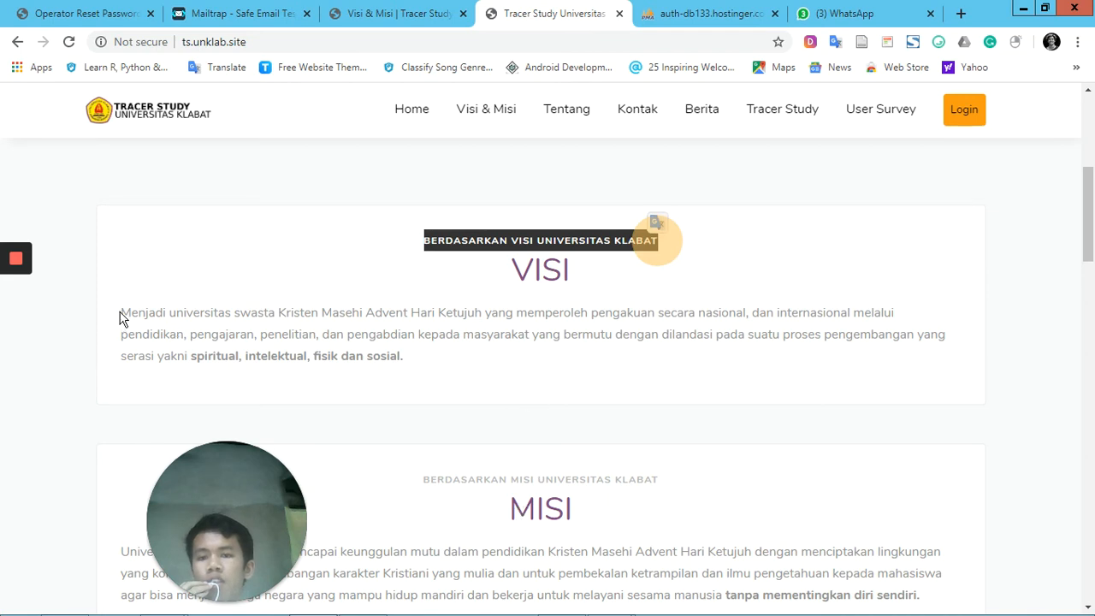
{"action": "left_click_drag", "start_coordinate": [123, 310], "coordinate": [408, 364]}
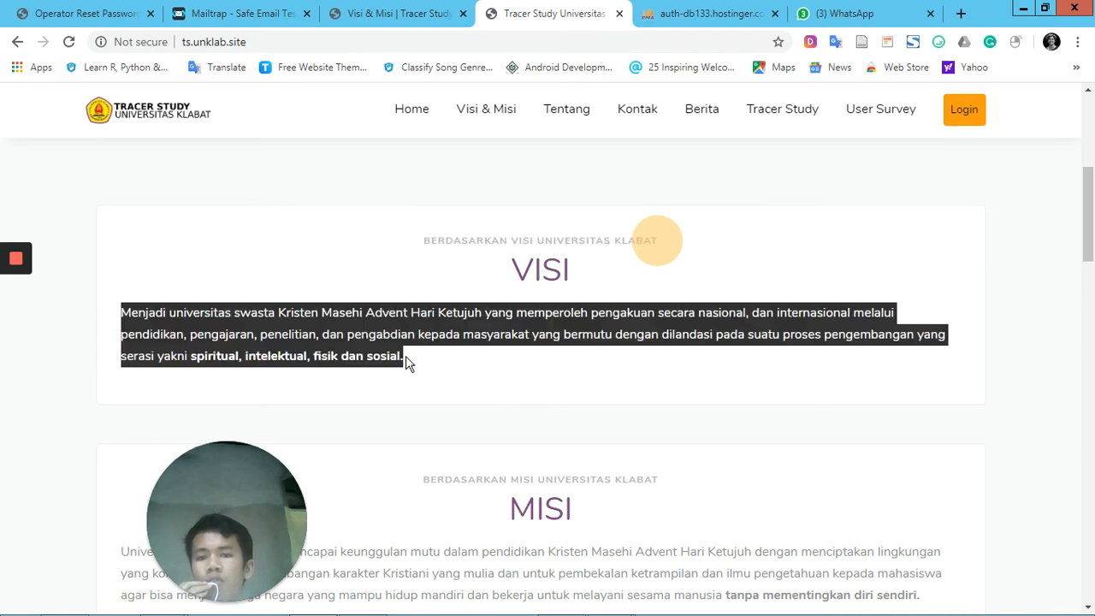
{"action": "left_click", "coordinate": [420, 336]}
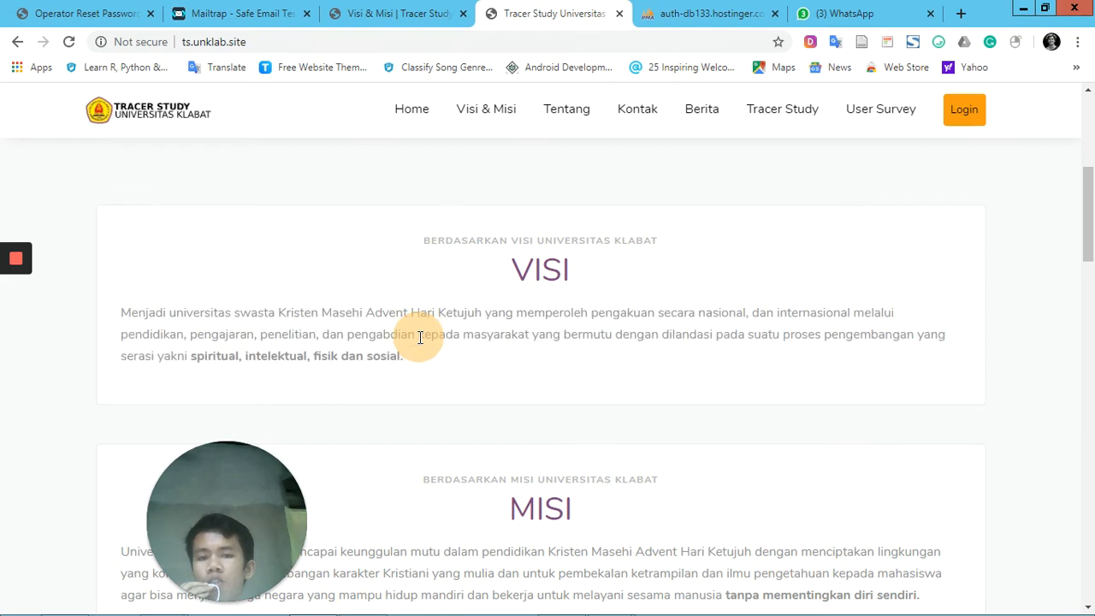
Change the Visi section's Mini Title to "BERDASARKAN VISI UNKLAB" in the operator's form and save it
{"action": "left_click", "coordinate": [390, 10]}
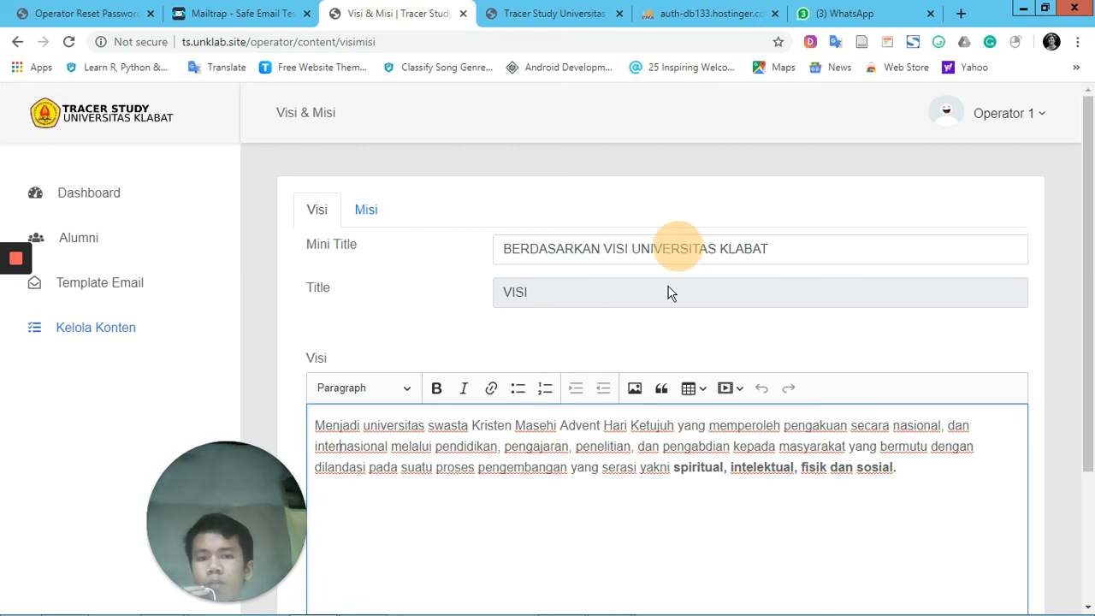
{"action": "scroll", "coordinate": [603, 463], "scroll_direction": "down", "scroll_amount": 2}
{"action": "scroll", "coordinate": [603, 463], "scroll_direction": "up", "scroll_amount": 2}
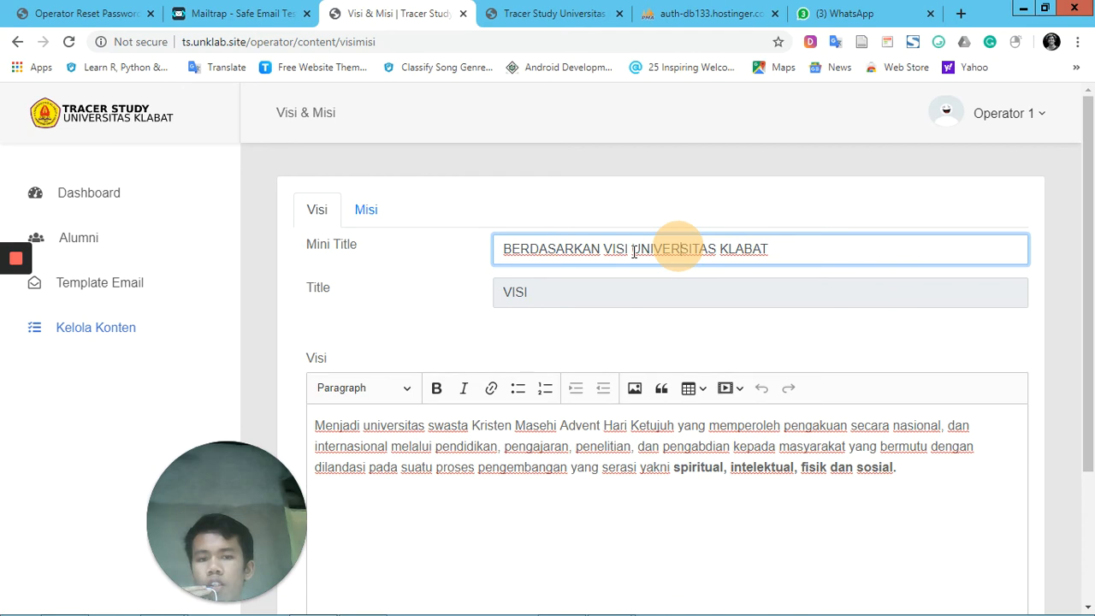
{"action": "left_click_drag", "start_coordinate": [633, 251], "coordinate": [780, 249]}
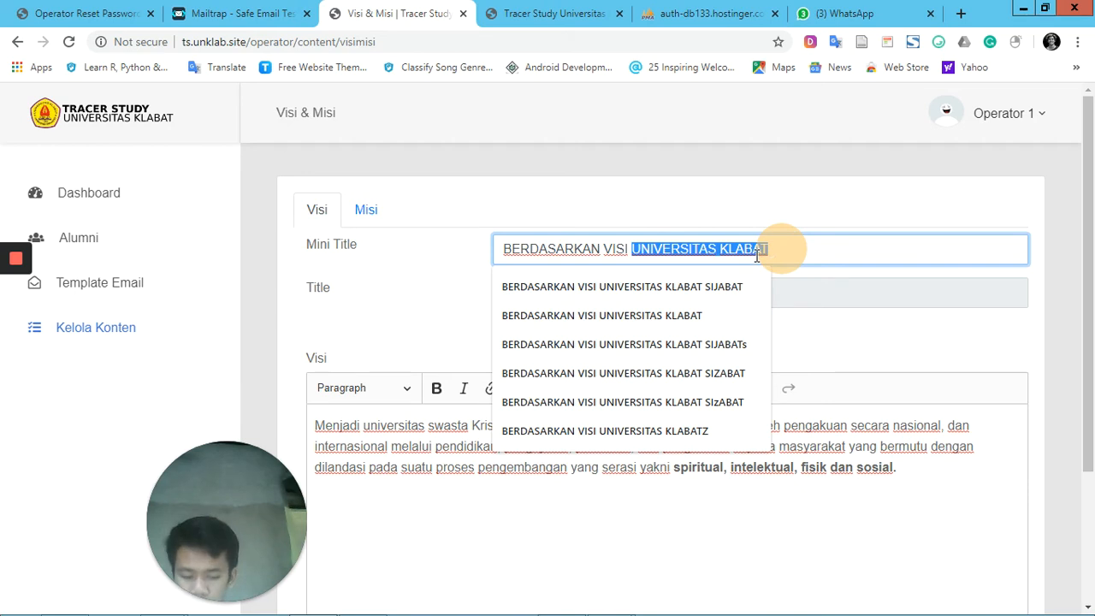
{"action": "type", "text": "UNKLAB"}
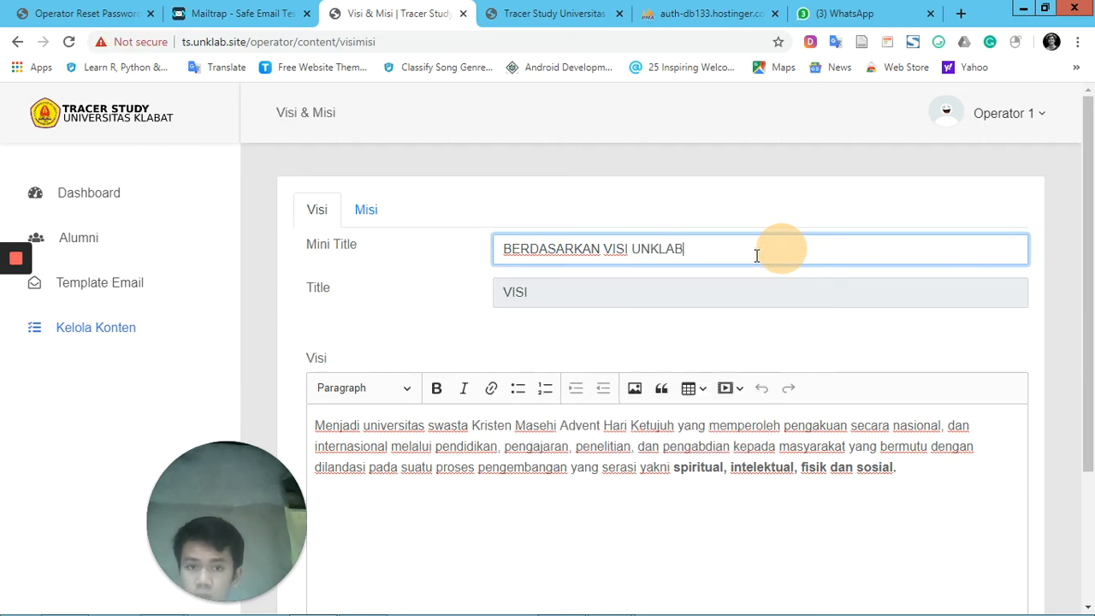
{"action": "scroll", "coordinate": [751, 258], "scroll_direction": "down", "scroll_amount": 2}
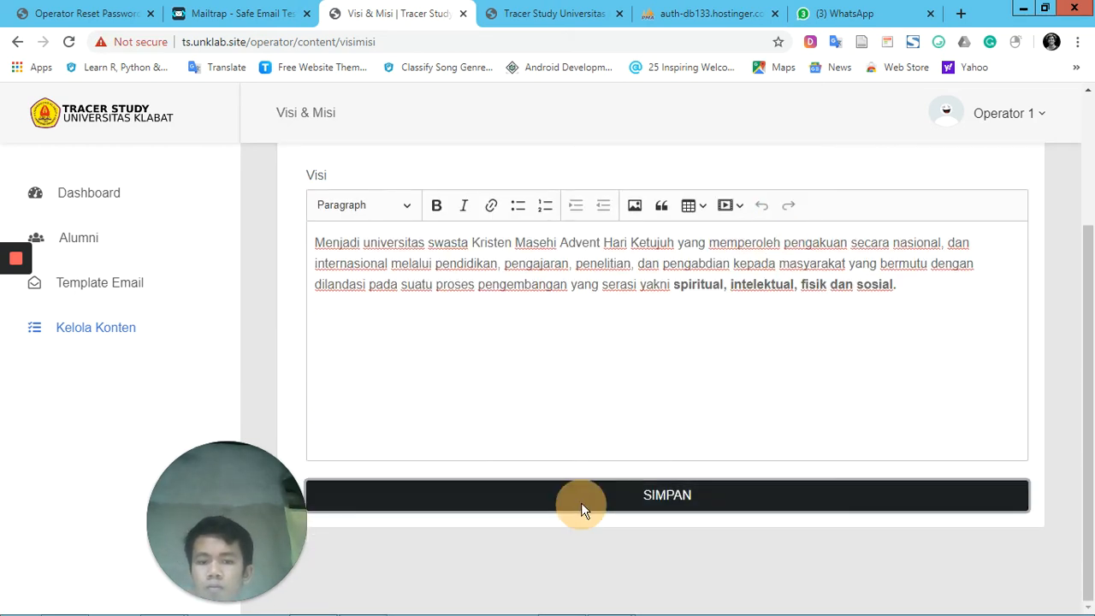
{"action": "left_click", "coordinate": [582, 505]}
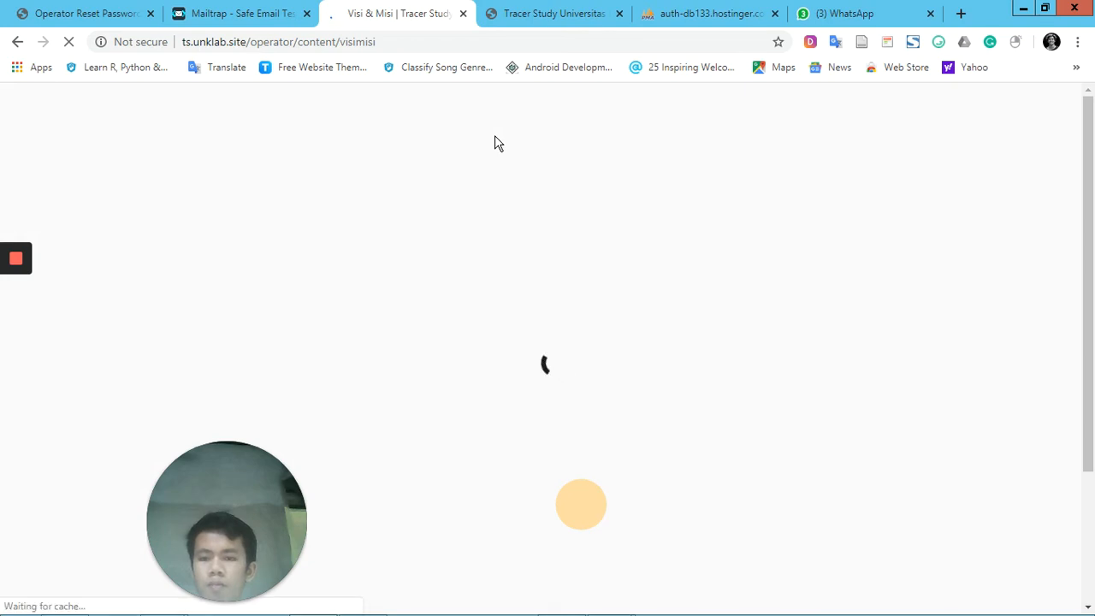
Reload the public home page and check the mini title above the VISI heading
{"action": "left_click", "coordinate": [550, 12]}
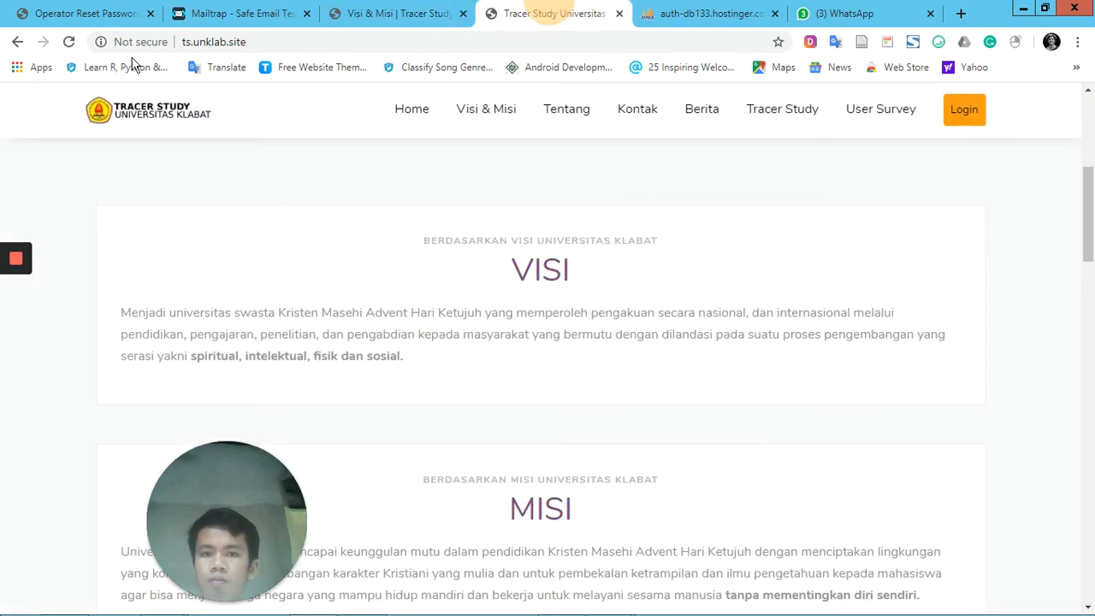
{"action": "left_click", "coordinate": [70, 42]}
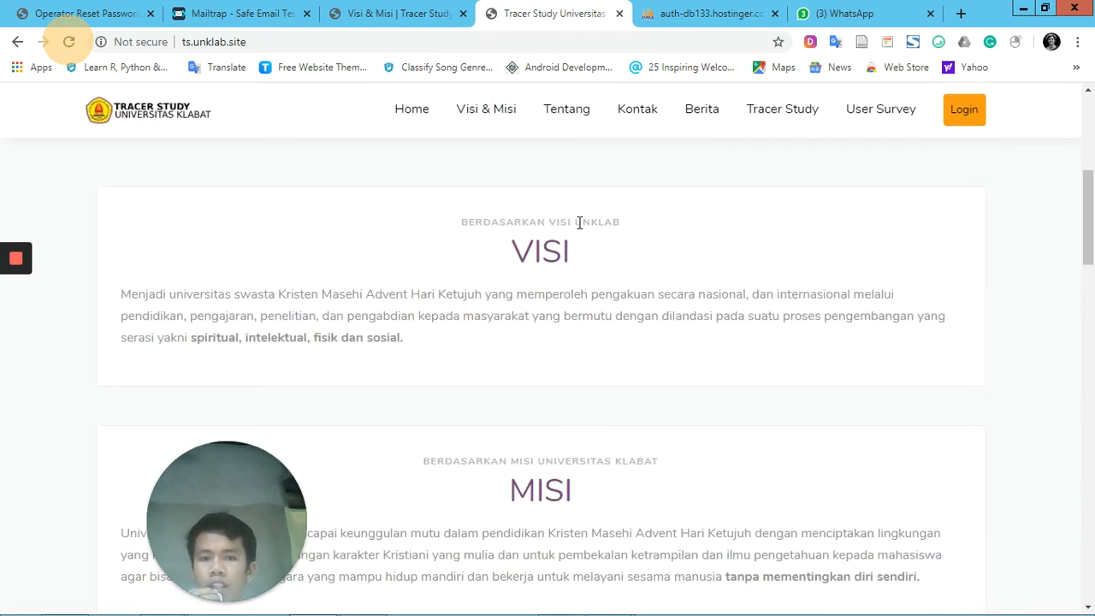
{"action": "double_click", "coordinate": [612, 224]}
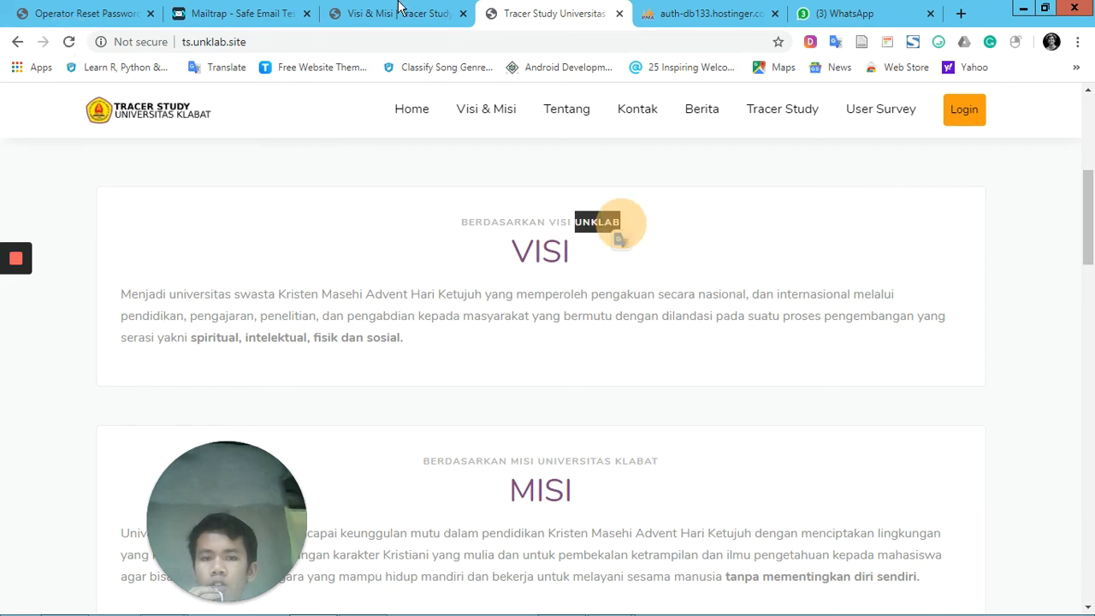
Open the Misi part of the operator's form and review its Mini Title and Misi text
{"action": "left_click", "coordinate": [389, 14]}
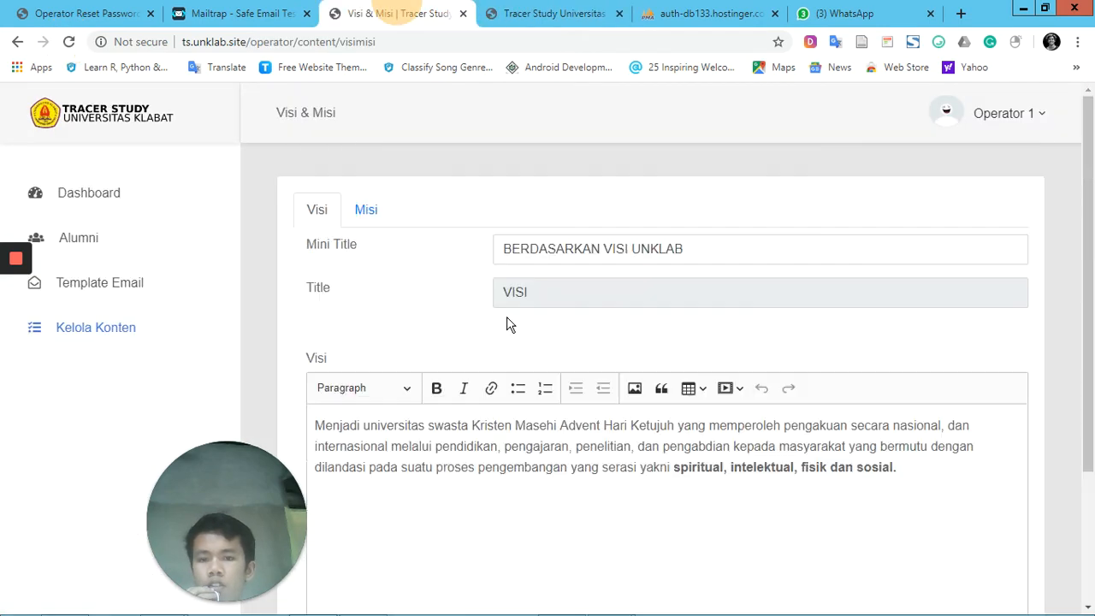
{"action": "left_click", "coordinate": [365, 213]}
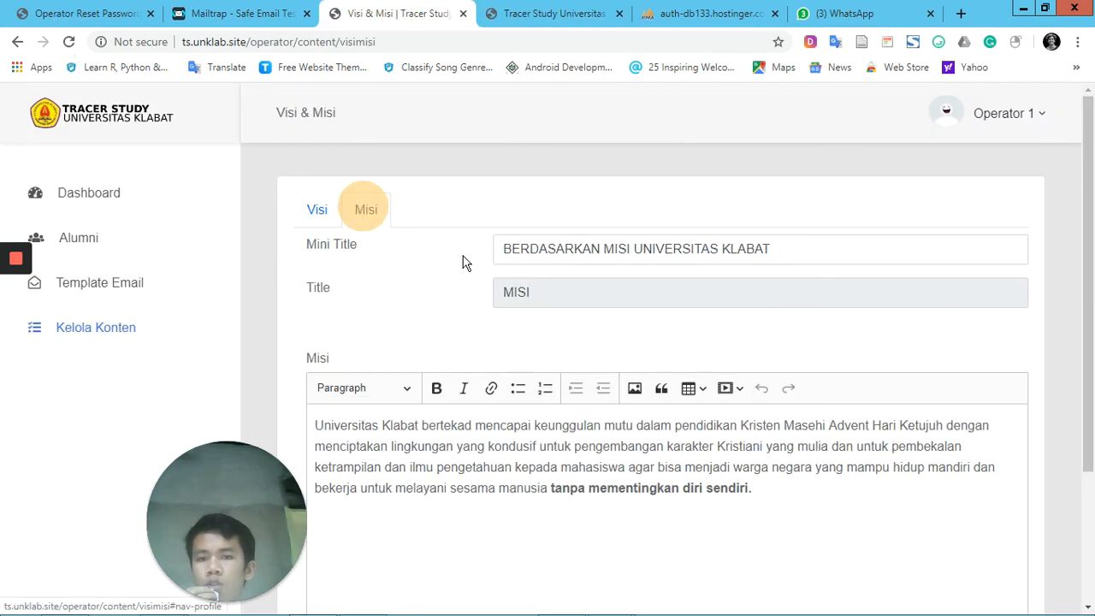
{"action": "scroll", "coordinate": [543, 331], "scroll_direction": "down", "scroll_amount": 2}
{"action": "scroll", "coordinate": [543, 331], "scroll_direction": "up", "scroll_amount": 2}
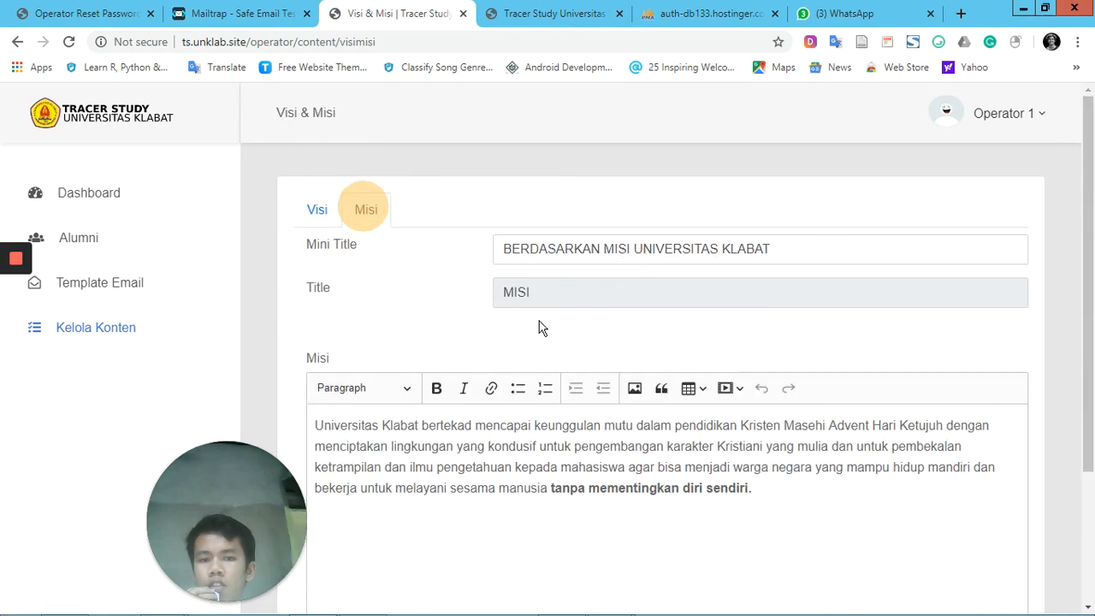
{"action": "left_click", "coordinate": [557, 257]}
{"action": "left_click", "coordinate": [492, 437]}
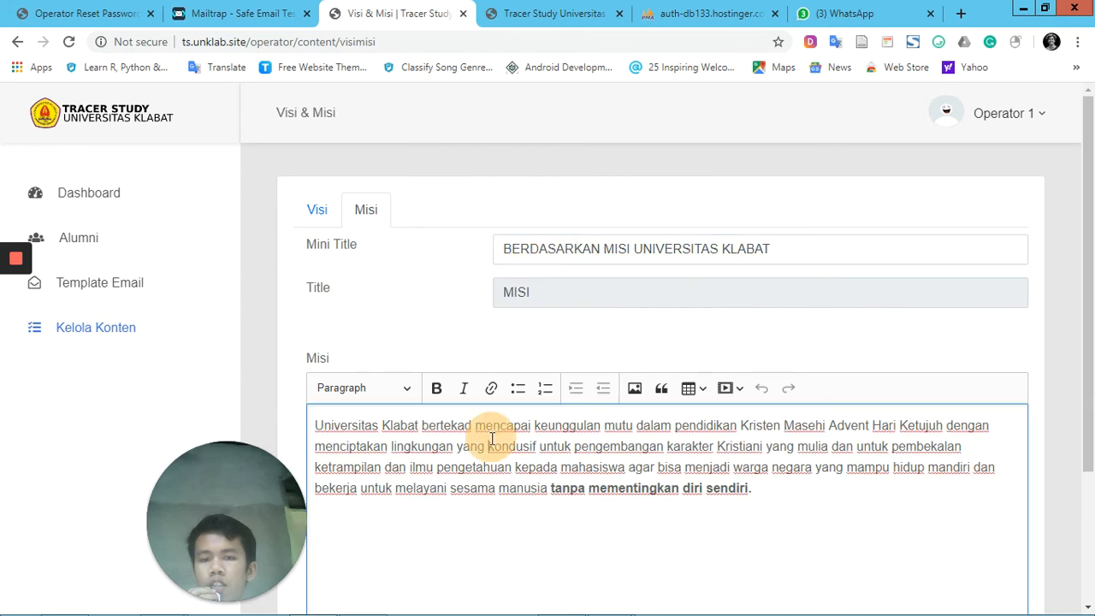
Open the Tentang page in the operator's content management and review the Tentang section on the public home page
{"action": "left_click", "coordinate": [107, 332]}
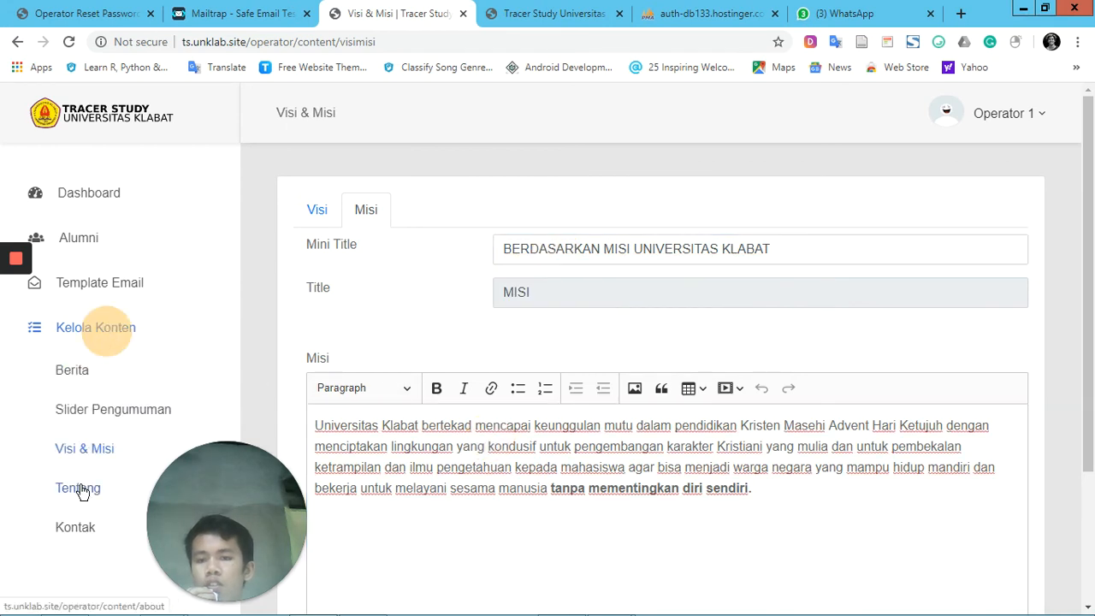
{"action": "left_click", "coordinate": [83, 493]}
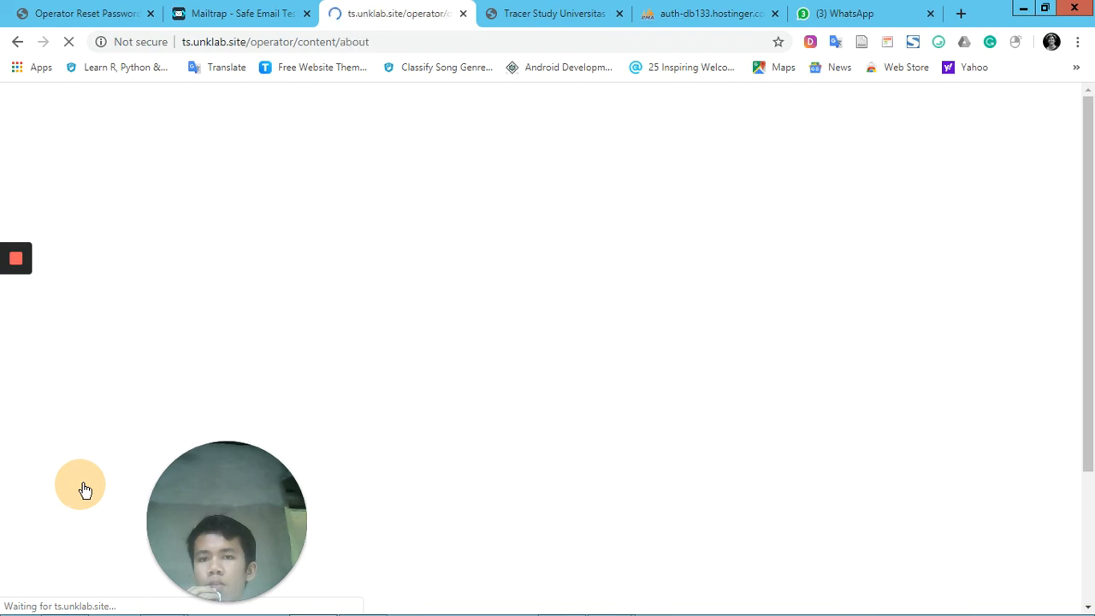
{"action": "left_click", "coordinate": [541, 10]}
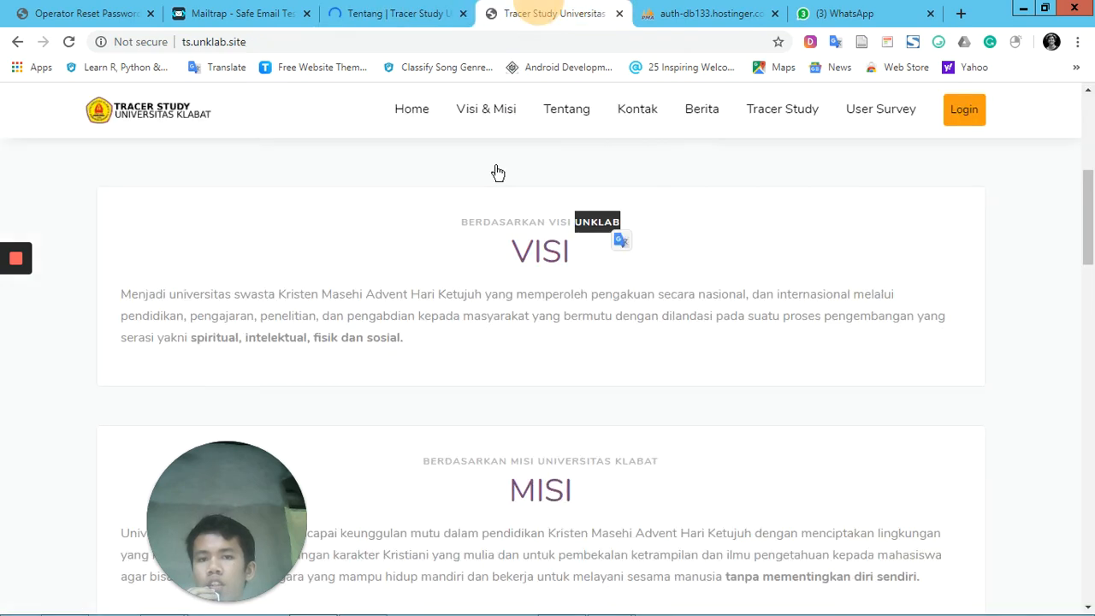
{"action": "scroll", "coordinate": [504, 189], "scroll_direction": "down", "scroll_amount": 4}
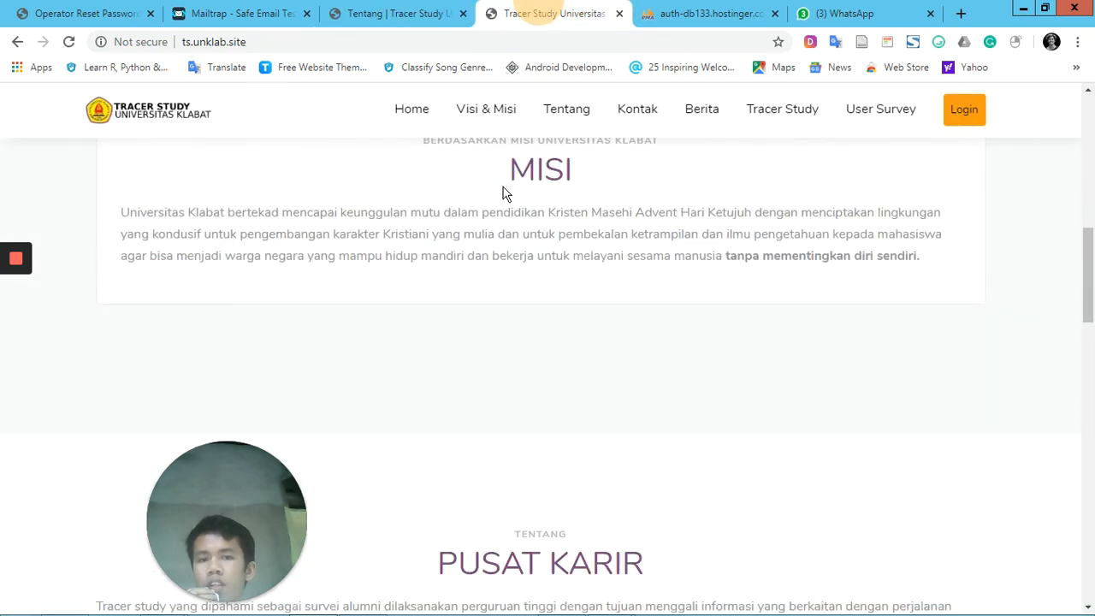
{"action": "left_click", "coordinate": [569, 124]}
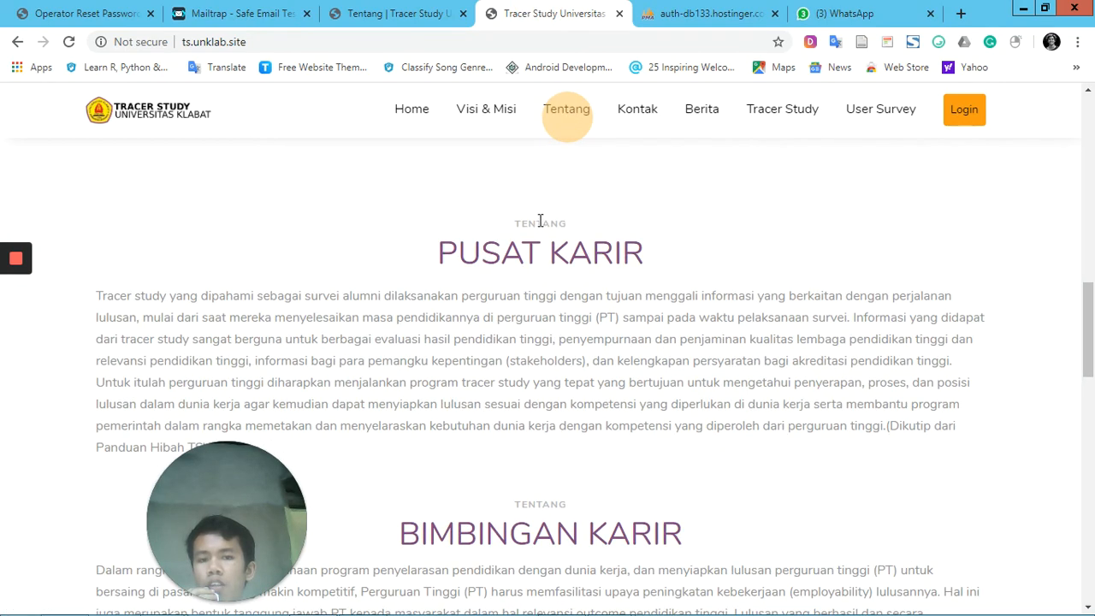
{"action": "scroll", "coordinate": [540, 220], "scroll_direction": "down", "scroll_amount": 3}
{"action": "scroll", "coordinate": [540, 223], "scroll_direction": "up", "scroll_amount": 2}
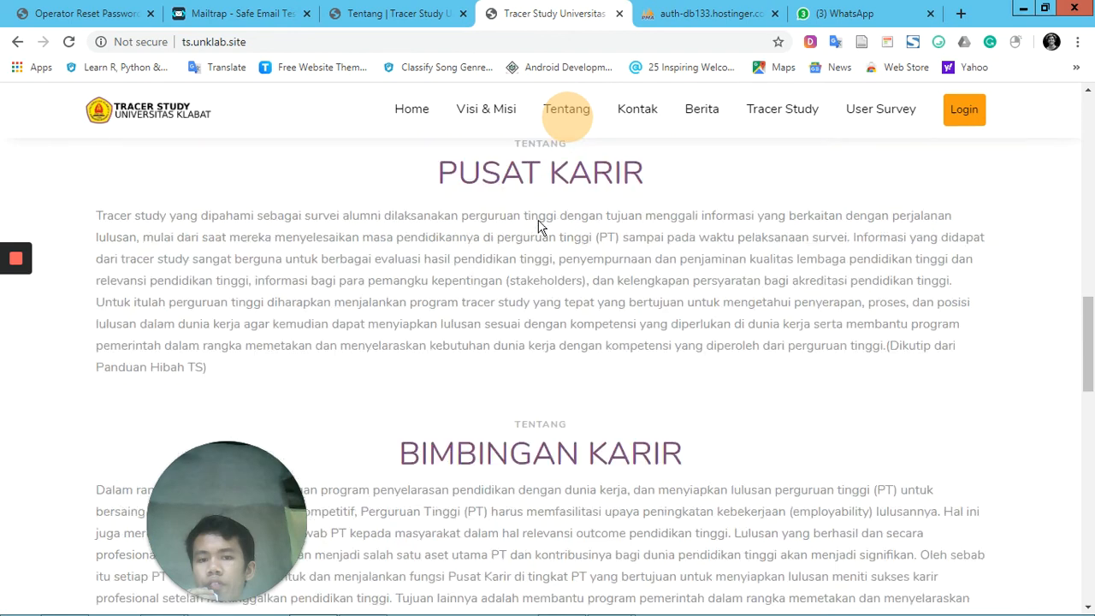
Start a new Tentang information entry on the operator site and enter "PENGEMBANG" as its Judul
{"action": "key", "text": "ctrl+shift+Tab"}
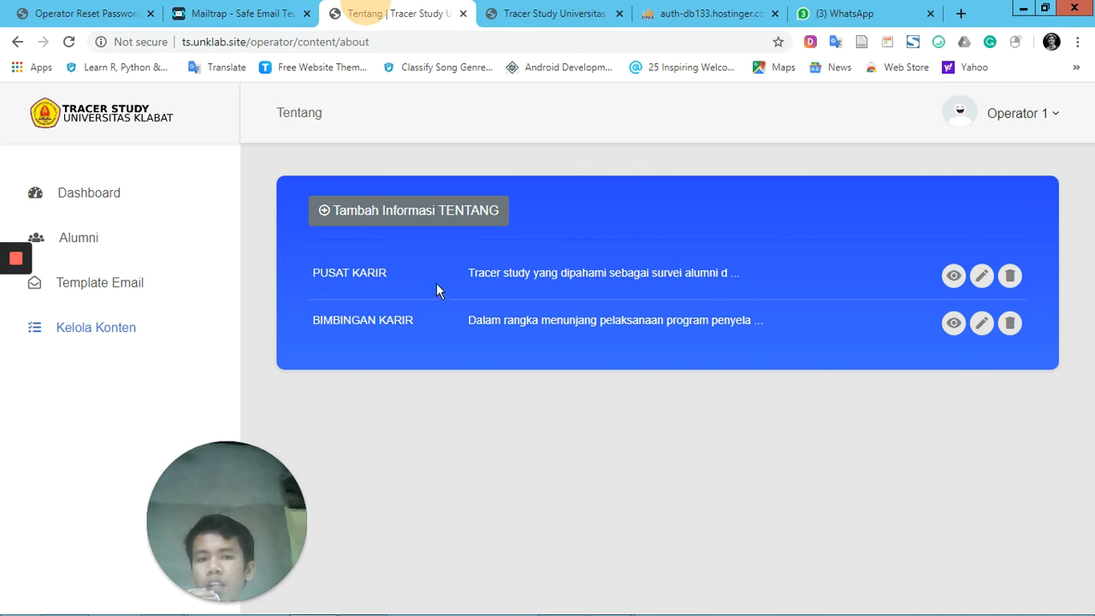
{"action": "left_click", "coordinate": [442, 217]}
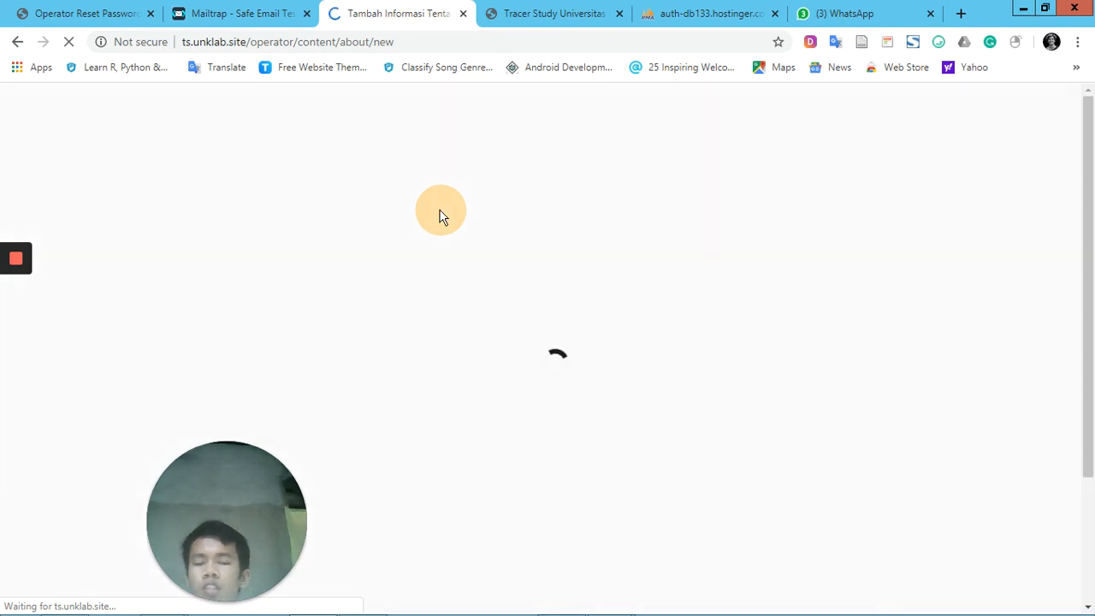
{"action": "left_click", "coordinate": [461, 249]}
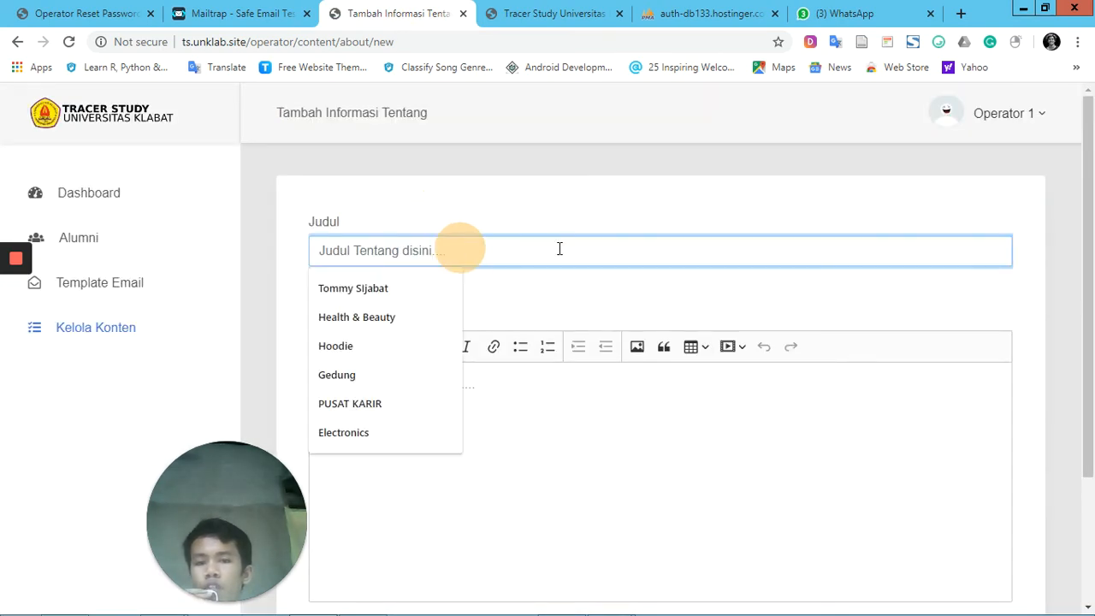
{"action": "scroll", "coordinate": [445, 238], "scroll_direction": "down", "scroll_amount": 1}
{"action": "scroll", "coordinate": [444, 237], "scroll_direction": "up", "scroll_amount": 1}
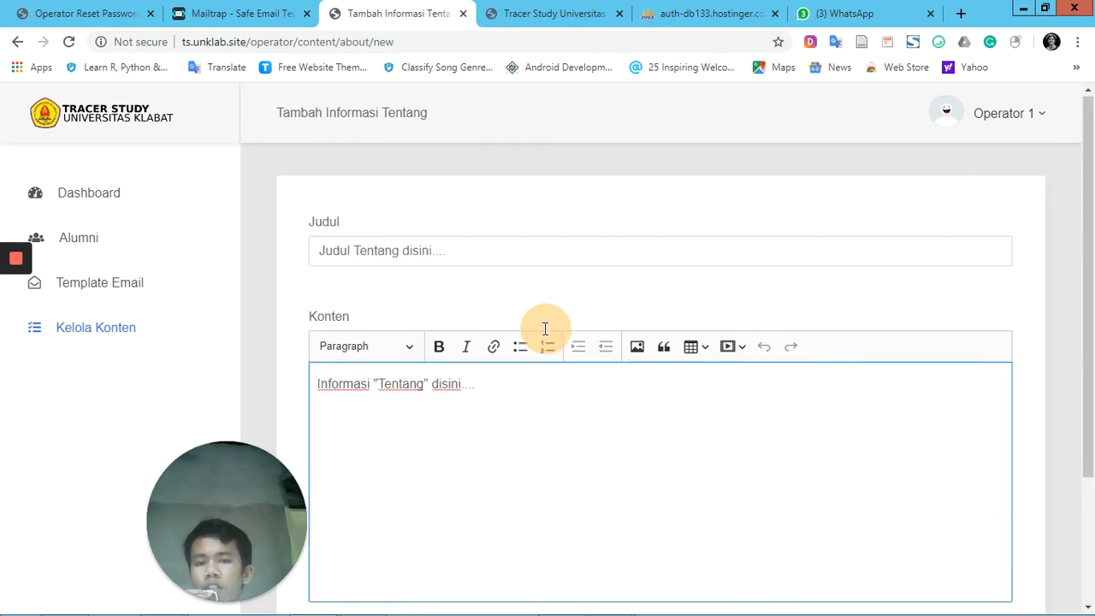
{"action": "left_click", "coordinate": [491, 253]}
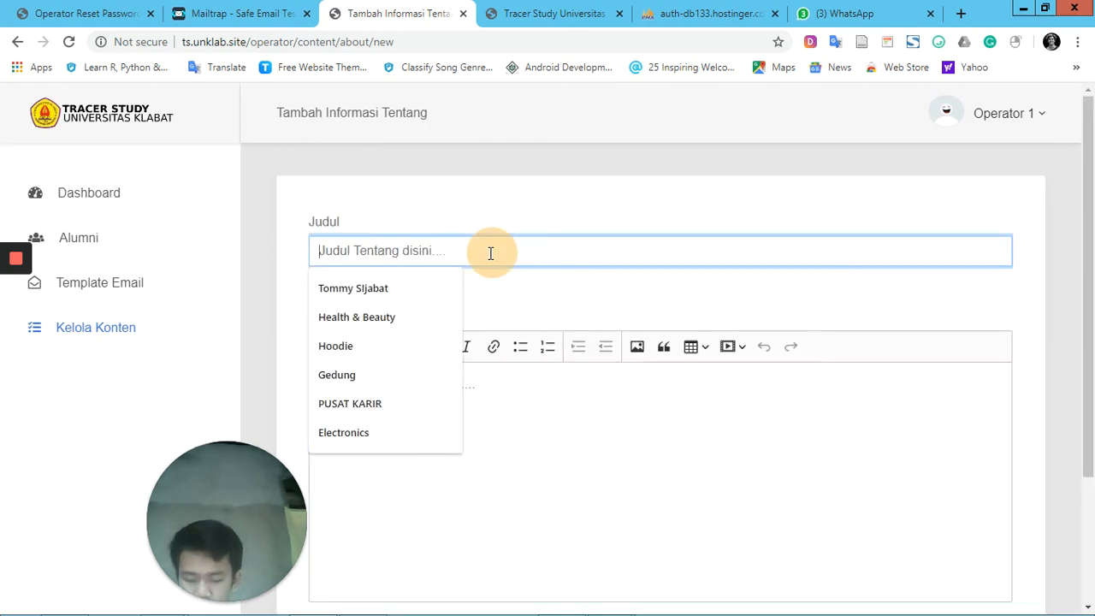
{"action": "type", "text": "PENGEMBANG"}
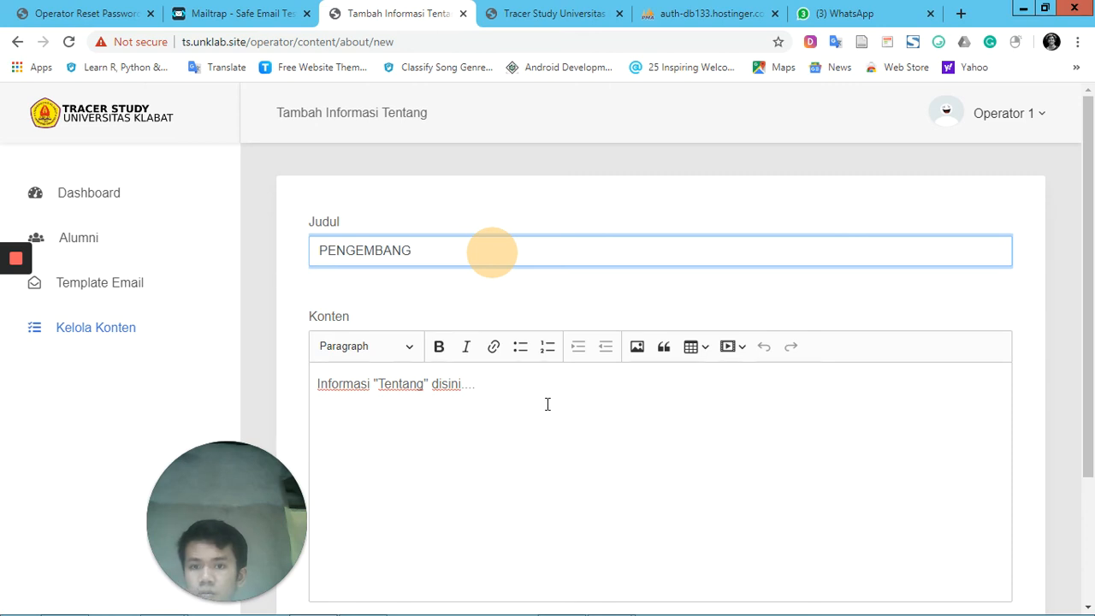
Enter the developer's full name as the Konten of the new PENGEMBANG entry and save it
{"action": "left_click", "coordinate": [315, 396]}
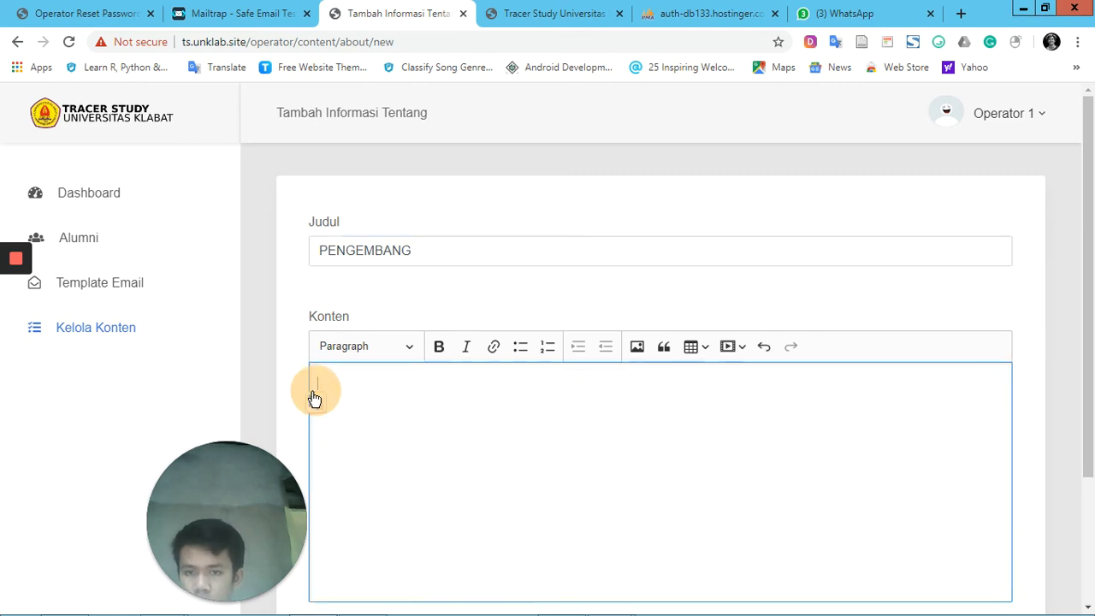
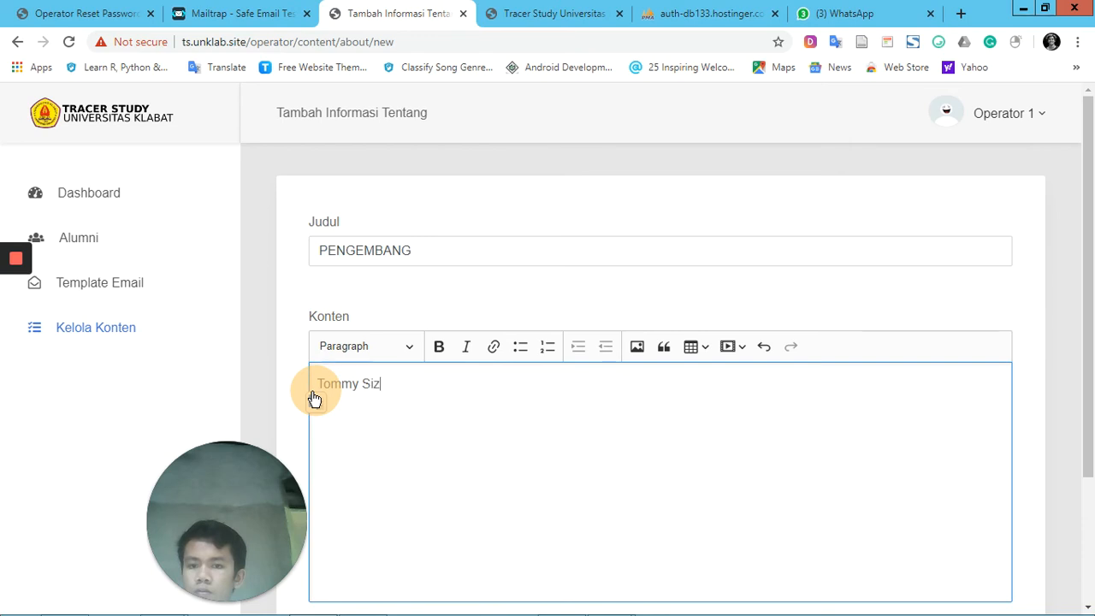
{"action": "scroll", "coordinate": [443, 416], "scroll_direction": "down", "scroll_amount": 3}
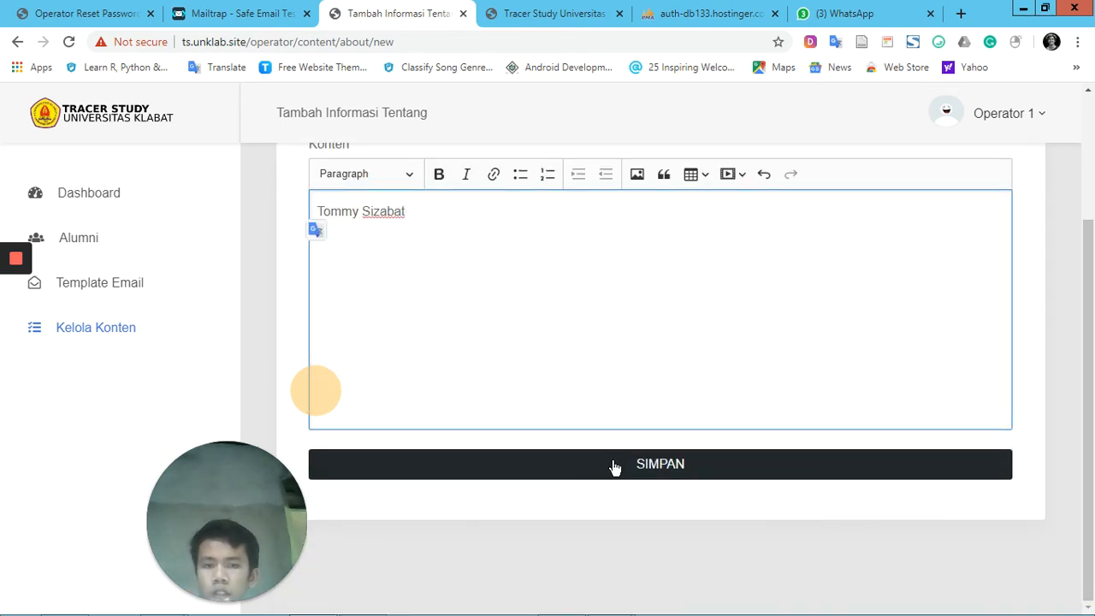
{"action": "left_click", "coordinate": [611, 465]}
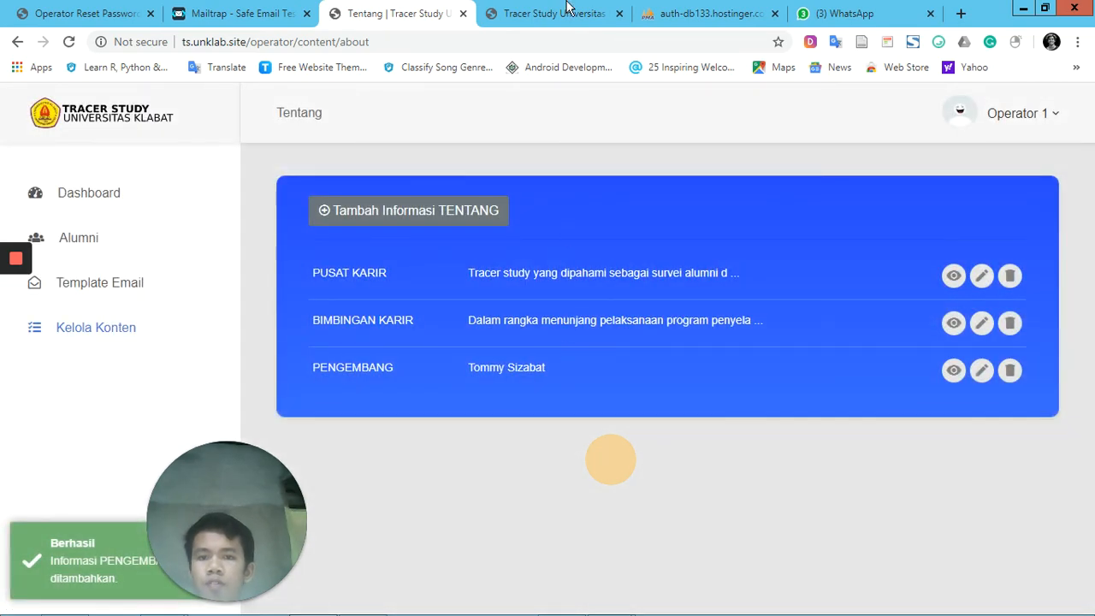
Reload the public home page and check its Tentang section for the PENGEMBANG entry
{"action": "left_click", "coordinate": [565, 10]}
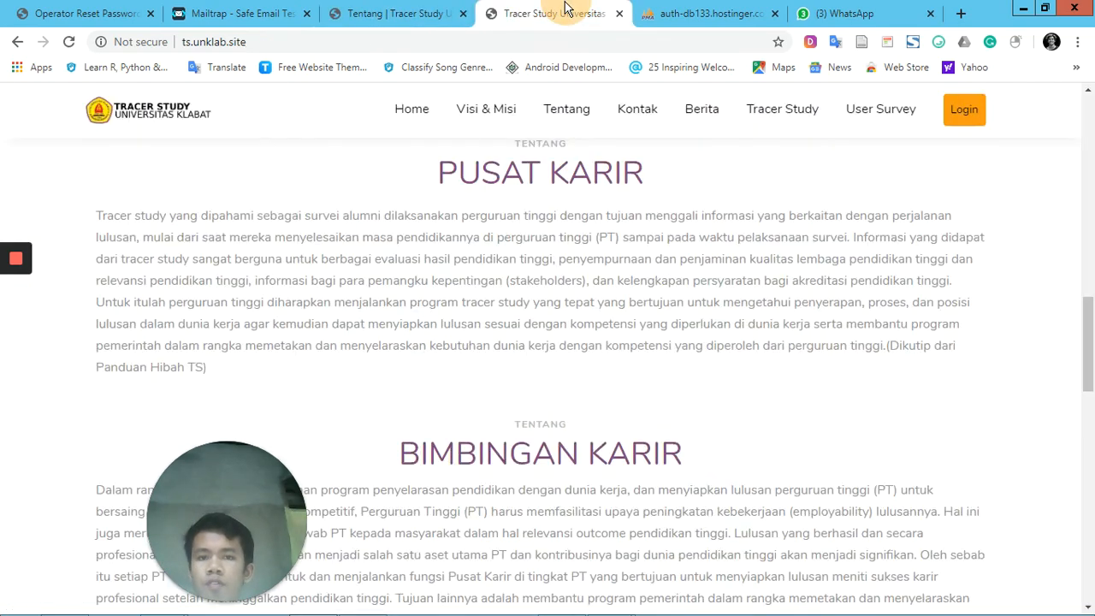
{"action": "left_click", "coordinate": [69, 41]}
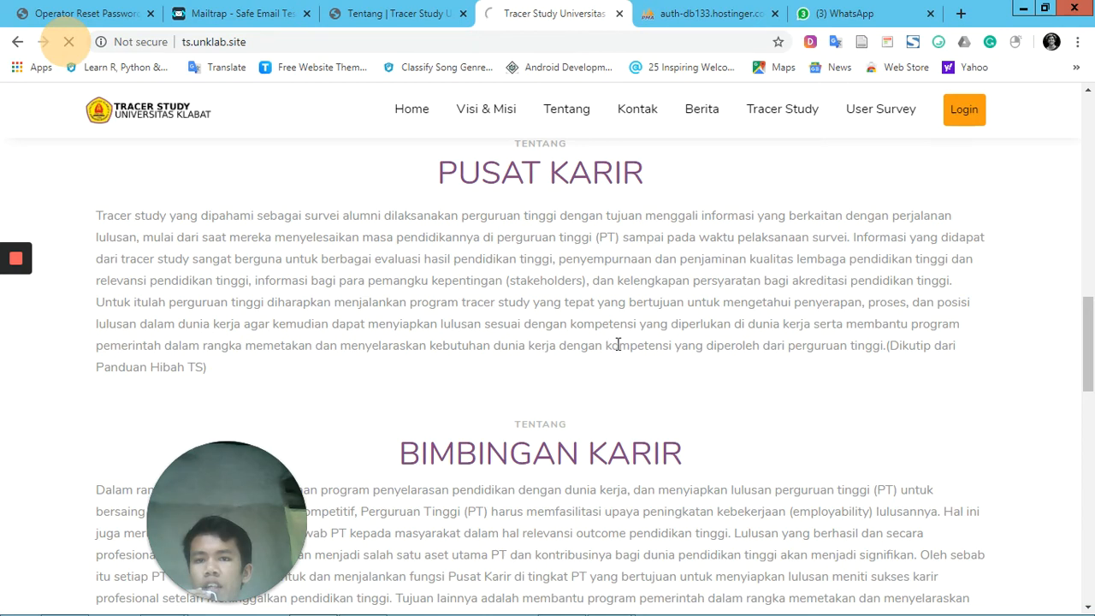
{"action": "scroll", "coordinate": [618, 344], "scroll_direction": "down", "scroll_amount": 2}
{"action": "scroll", "coordinate": [618, 344], "scroll_direction": "down", "scroll_amount": 1}
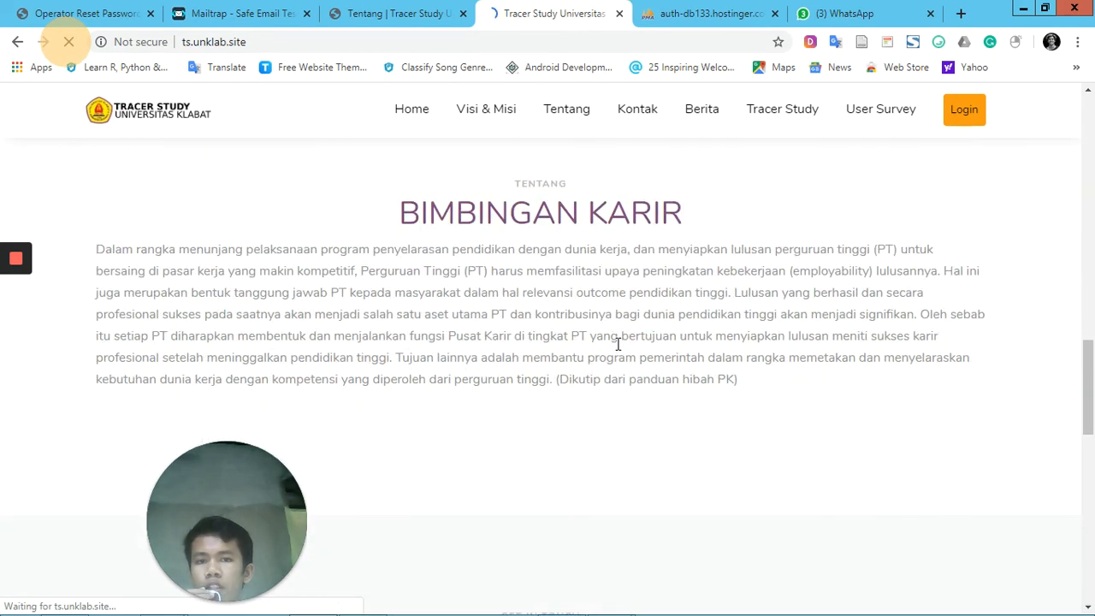
{"action": "scroll", "coordinate": [618, 344], "scroll_direction": "down", "scroll_amount": 1}
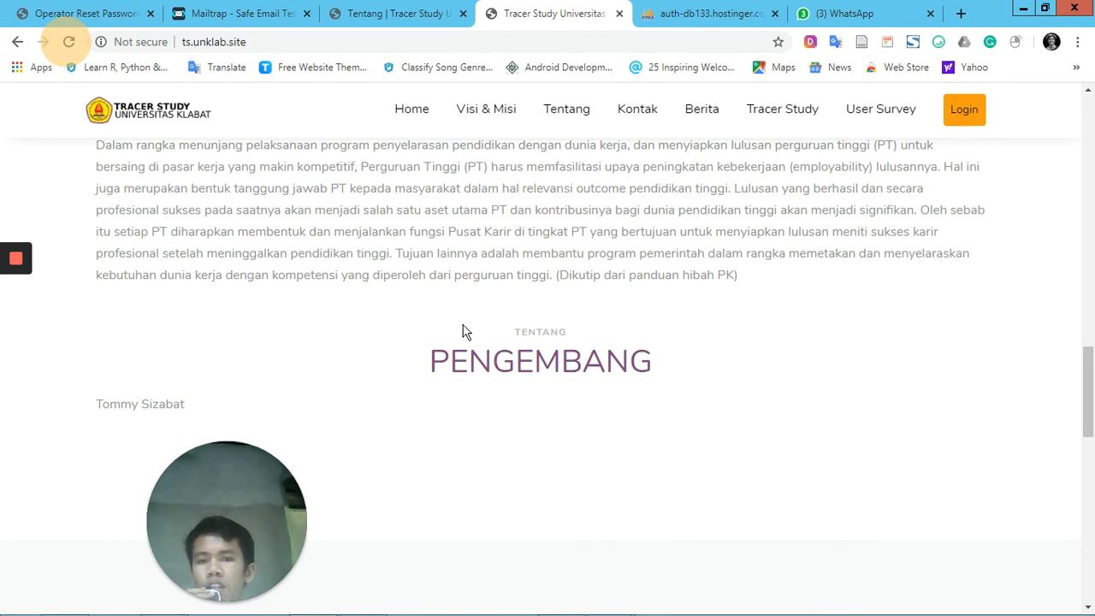
Edit the PENGEMBANG entry on the operator's Tentang page, correct the spelling of the developer's surname in its Konten and save it
{"action": "left_click", "coordinate": [419, 10]}
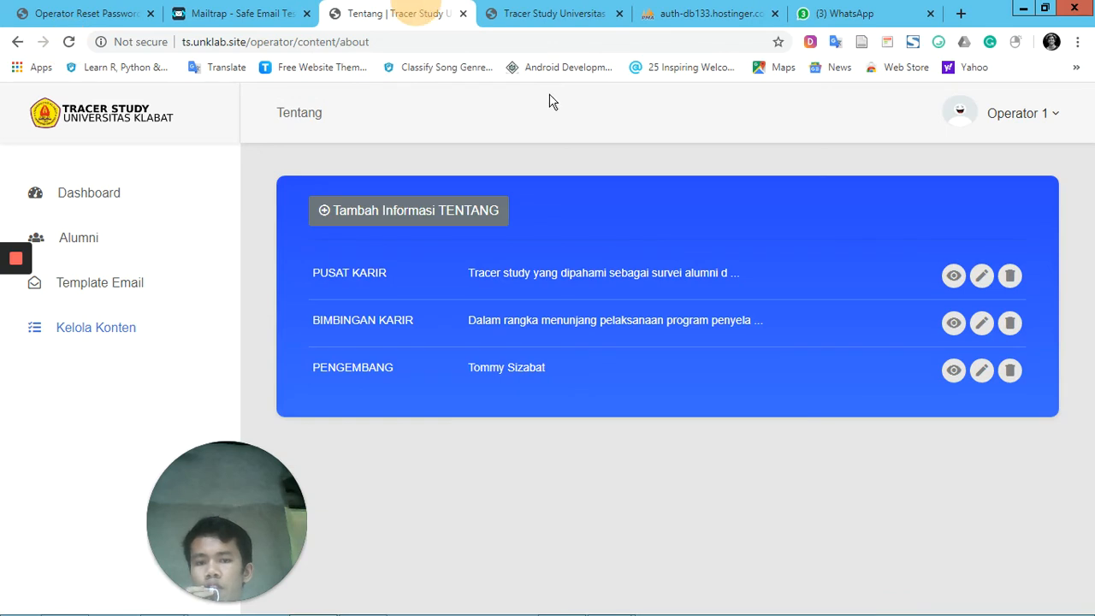
{"action": "left_click", "coordinate": [981, 377]}
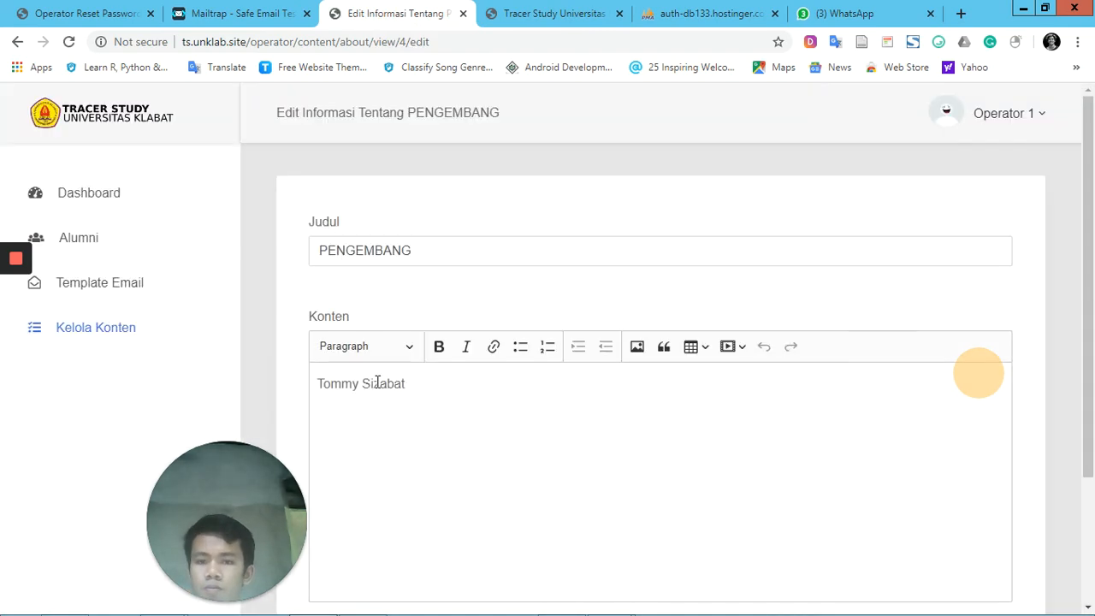
{"action": "left_click", "coordinate": [379, 383]}
{"action": "key", "text": "BackSpace"}
{"action": "type", "text": "j"}
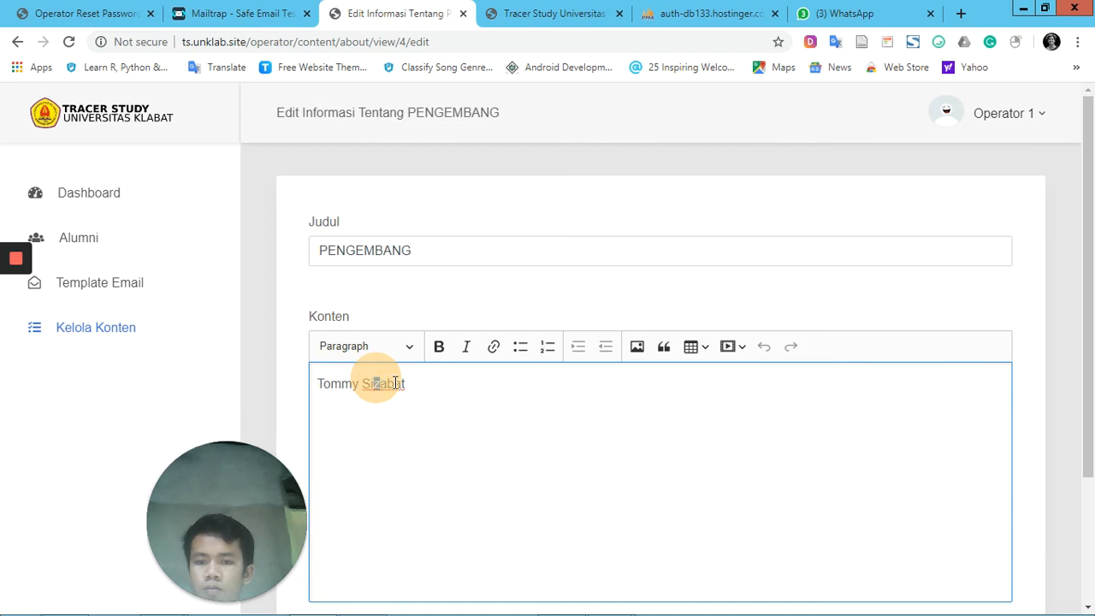
{"action": "scroll", "coordinate": [598, 418], "scroll_direction": "down", "scroll_amount": 2}
{"action": "left_click", "coordinate": [606, 454]}
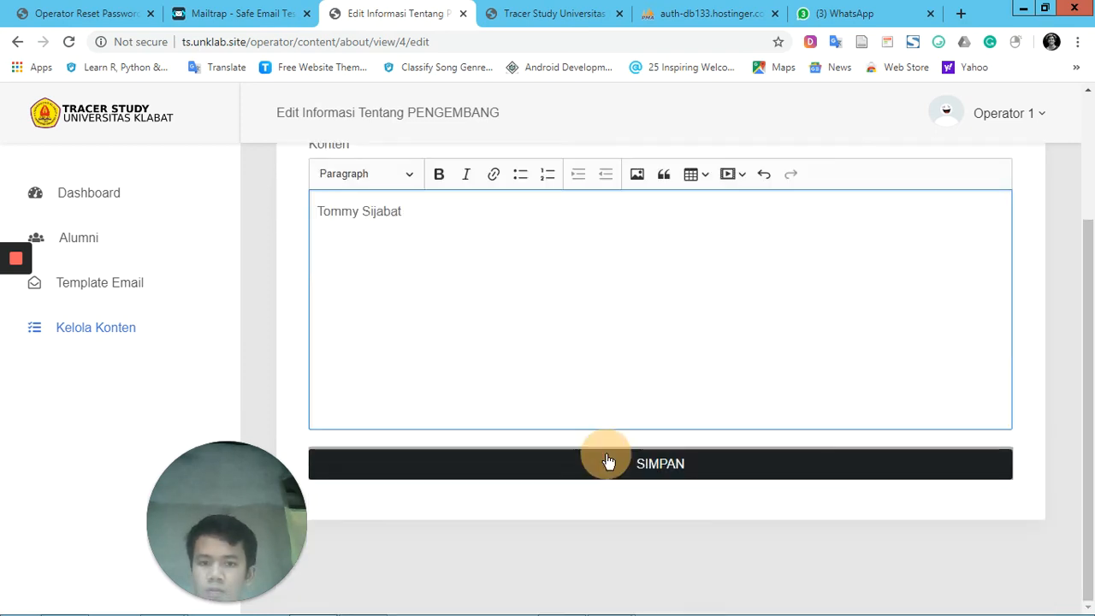
Reload the public home page and check the developer's name under PENGEMBANG in the Tentang section
{"action": "left_click", "coordinate": [565, 14]}
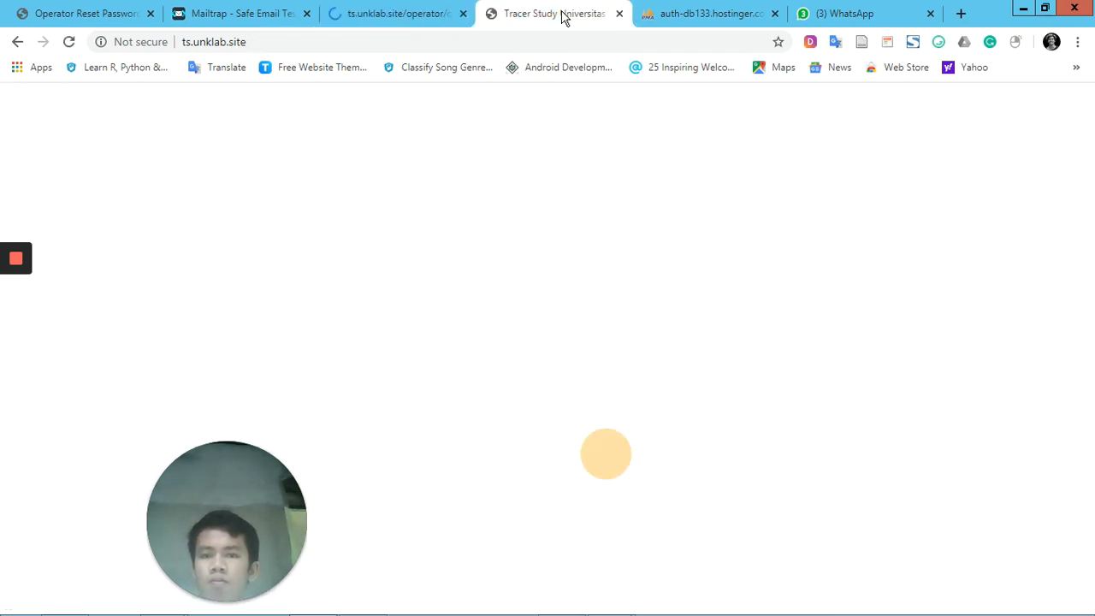
{"action": "left_click", "coordinate": [69, 41]}
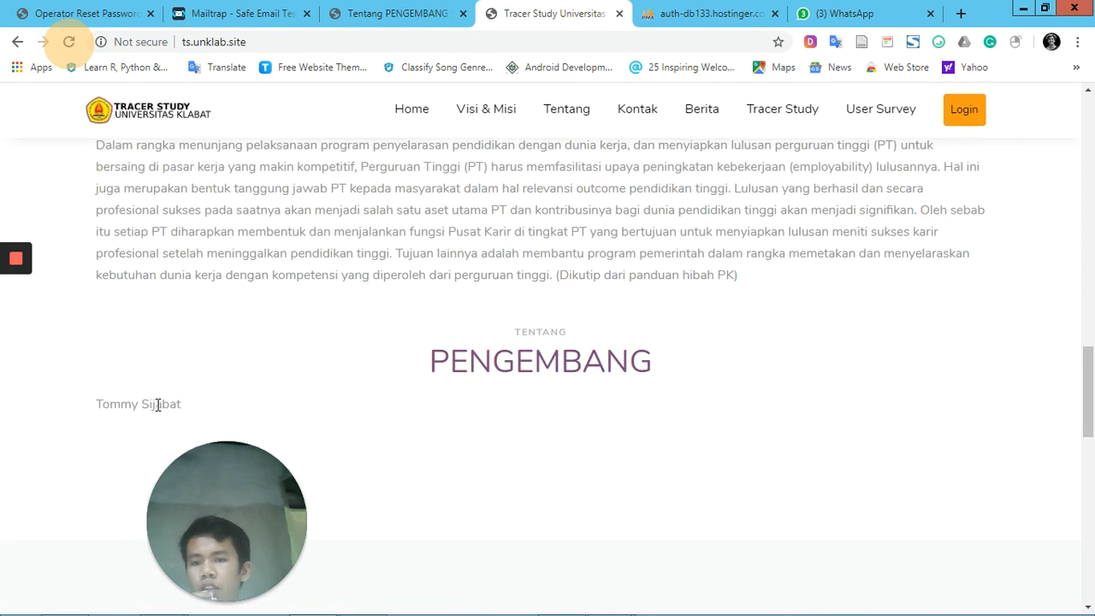
{"action": "left_click", "coordinate": [153, 404]}
{"action": "left_click", "coordinate": [296, 393]}
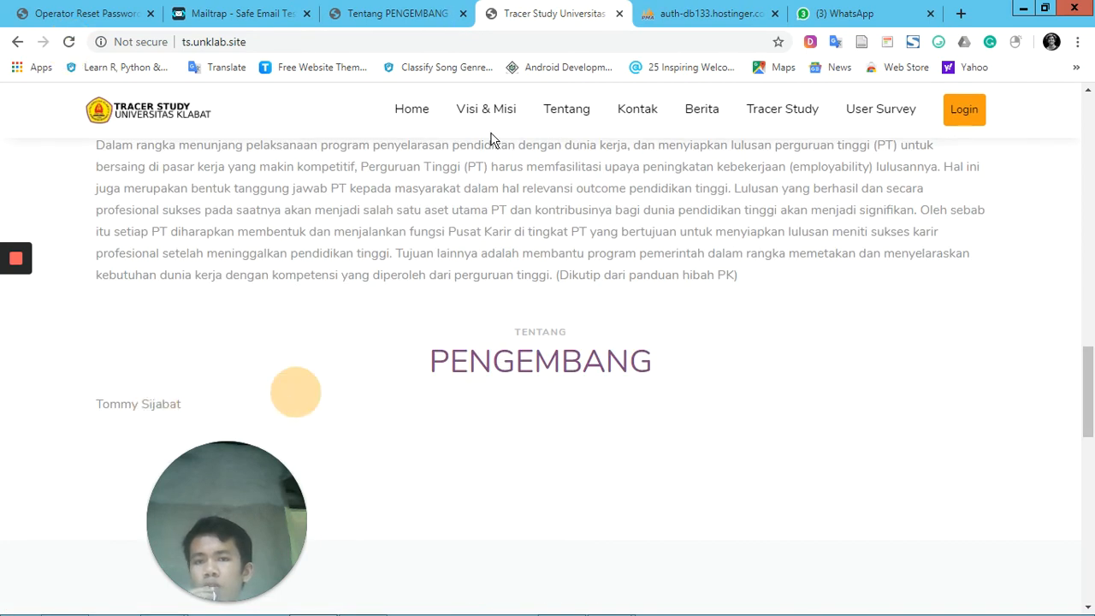
Delete the PENGEMBANG information entry on the operator site and confirm the deletion
{"action": "left_click", "coordinate": [419, 12]}
{"action": "left_click", "coordinate": [428, 304]}
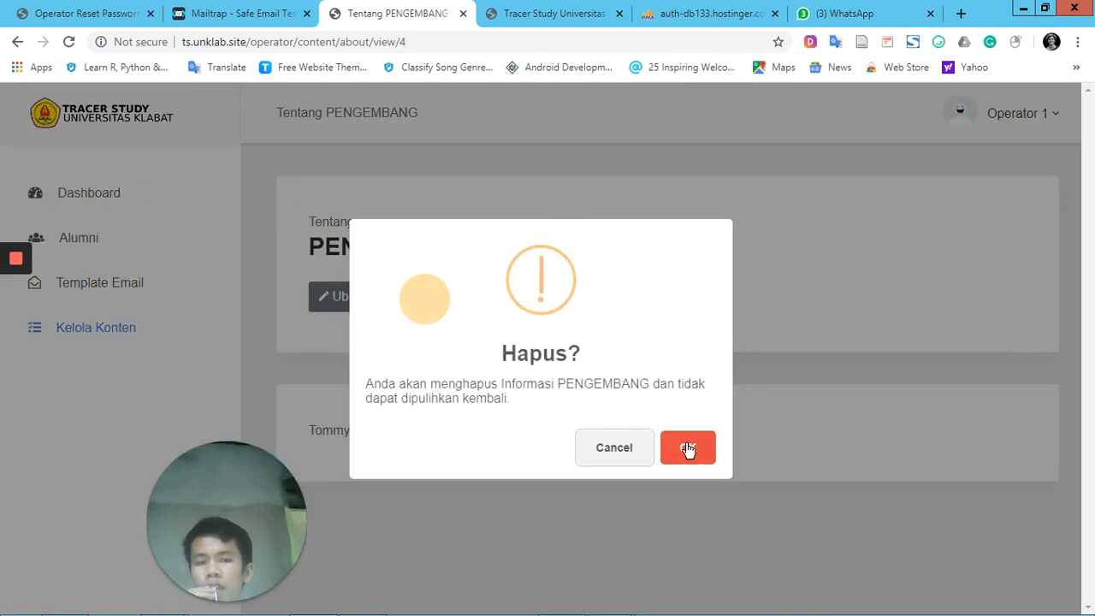
{"action": "left_click", "coordinate": [703, 450]}
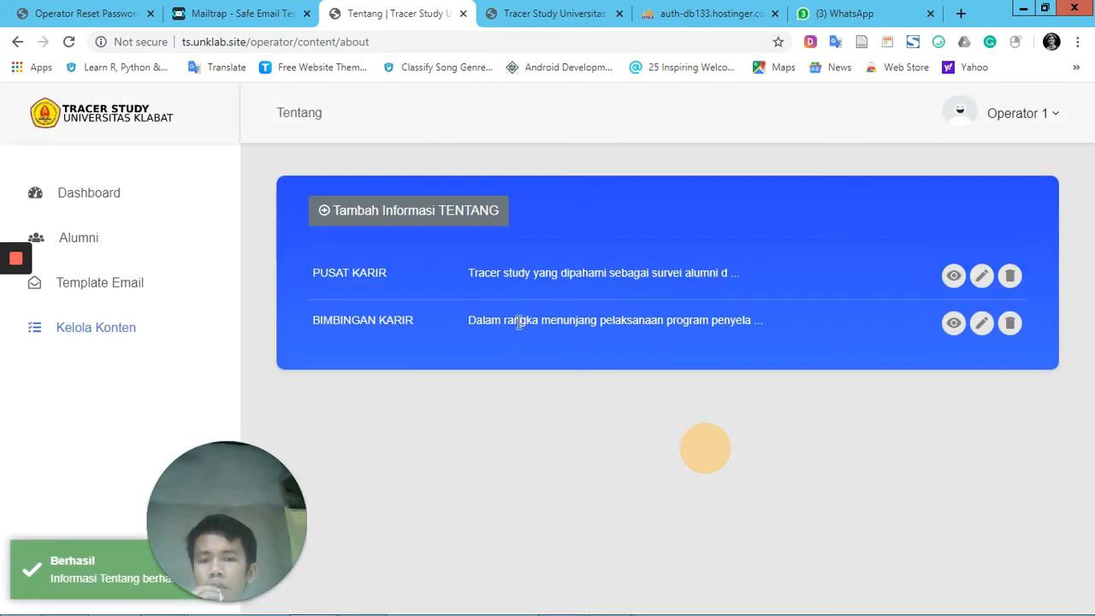
Open the Kontak page in the operator's content management and look over the form and contact list
{"action": "left_click", "coordinate": [97, 340]}
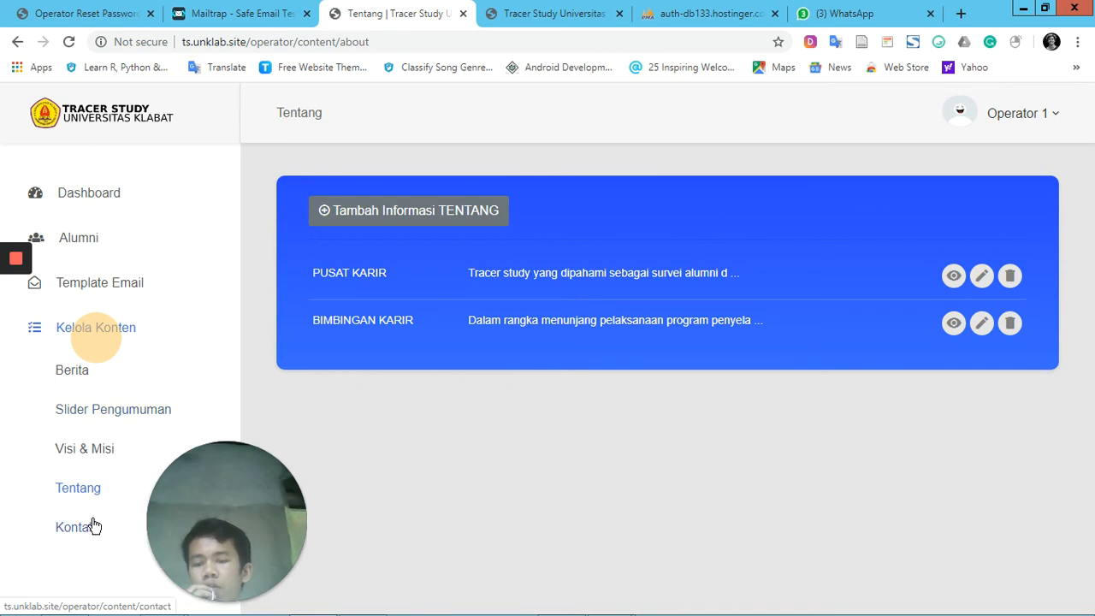
{"action": "left_click", "coordinate": [93, 524]}
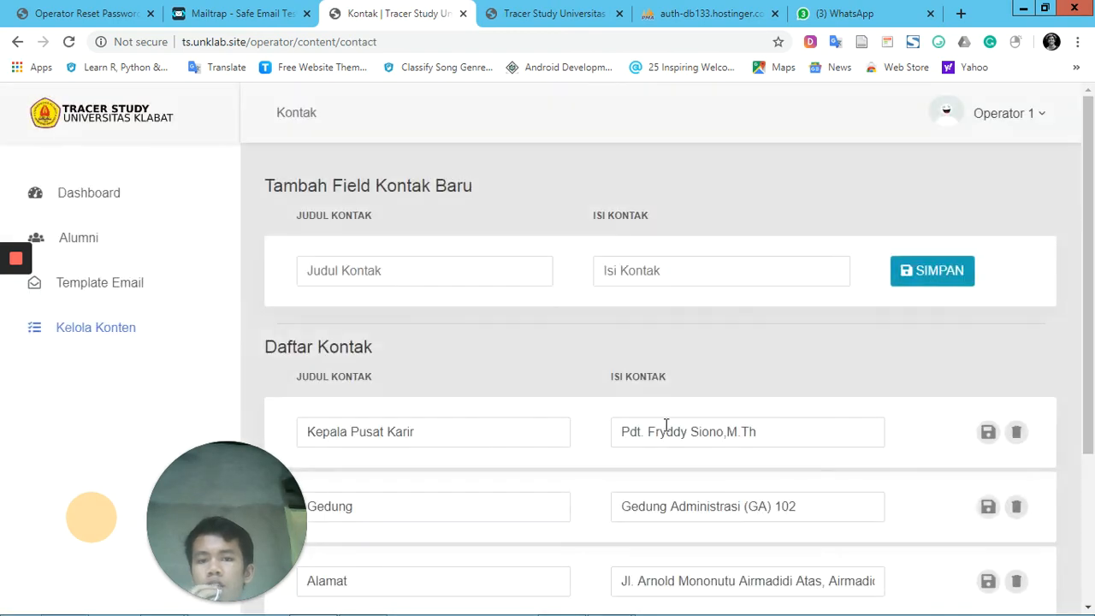
{"action": "scroll", "coordinate": [666, 425], "scroll_direction": "down", "scroll_amount": 2}
{"action": "scroll", "coordinate": [664, 421], "scroll_direction": "up", "scroll_amount": 2}
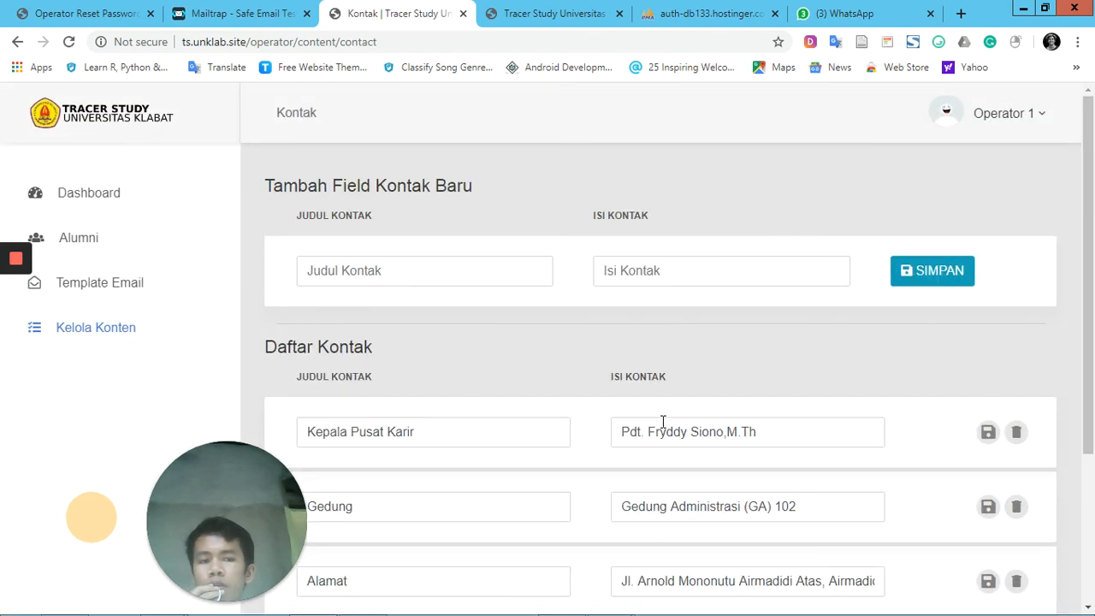
{"action": "scroll", "coordinate": [665, 425], "scroll_direction": "down", "scroll_amount": 3}
{"action": "scroll", "coordinate": [663, 423], "scroll_direction": "up", "scroll_amount": 3}
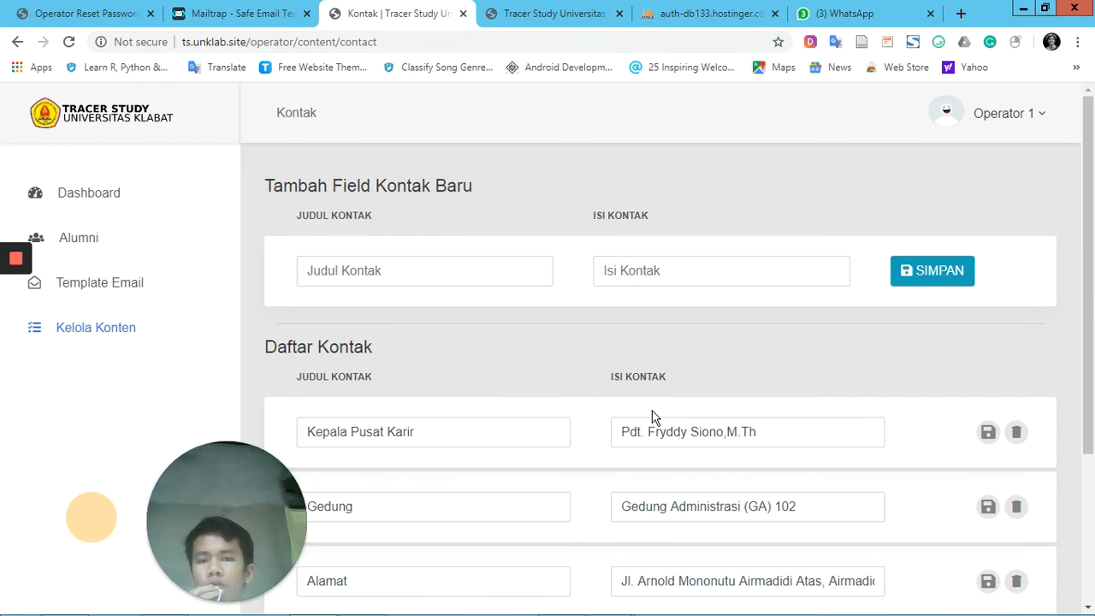
Add and save a new contact field titled "LinkedIn" with the developer's LinkedIn profile address as its Isi Kontak
{"action": "left_click", "coordinate": [421, 282]}
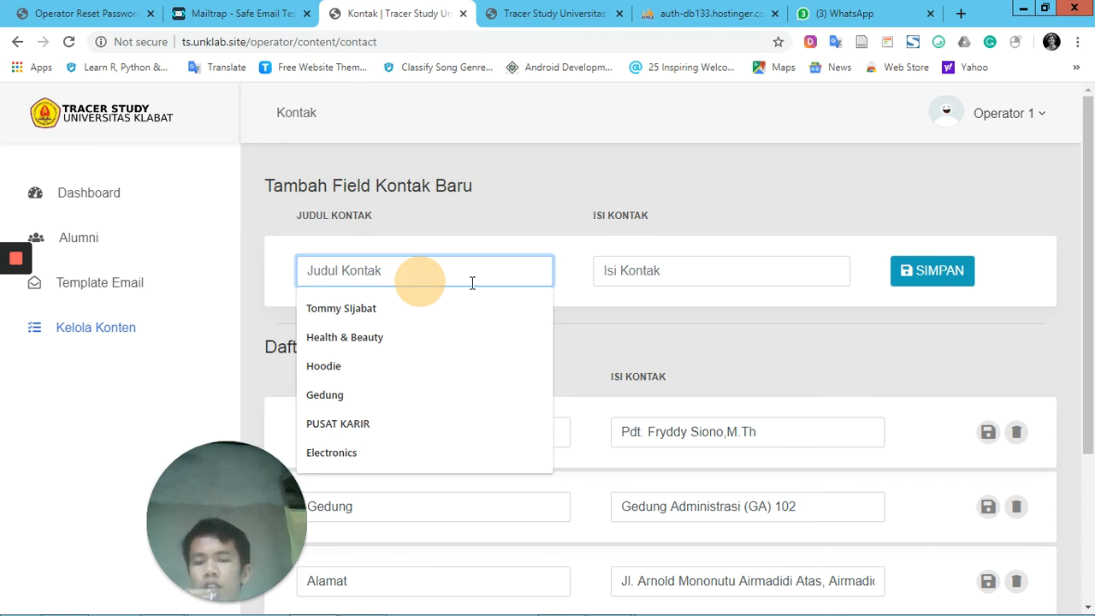
{"action": "type", "text": "LinkedIn"}
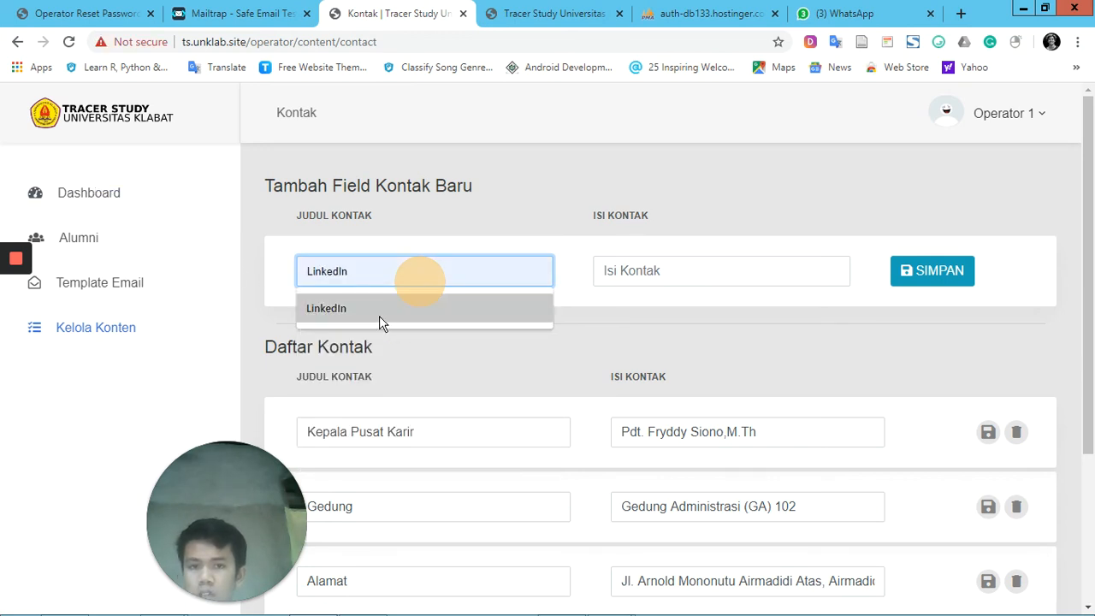
{"action": "left_click", "coordinate": [379, 316]}
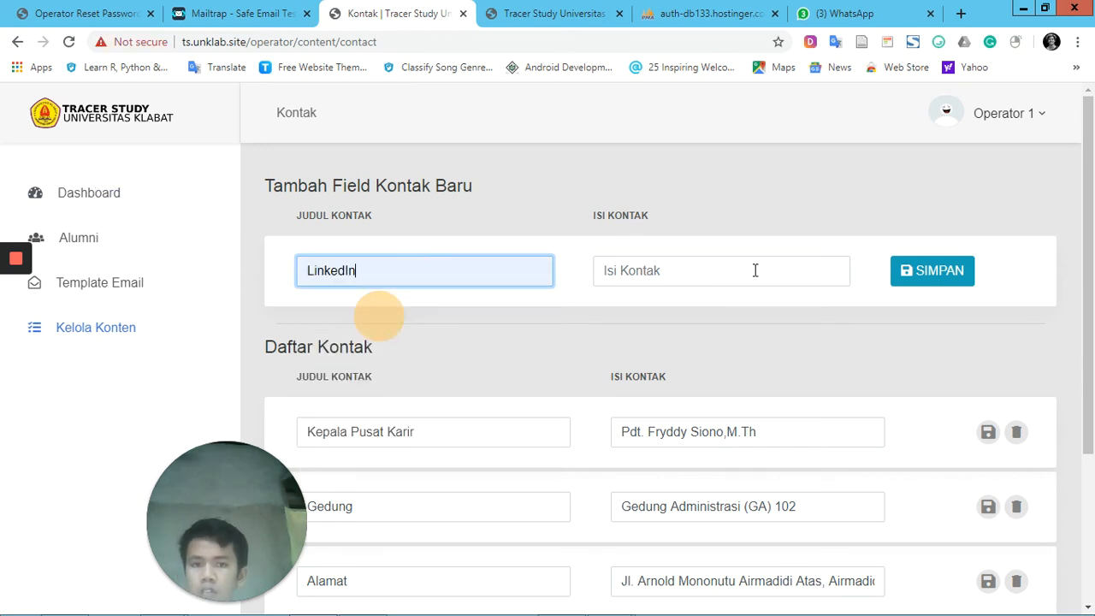
{"action": "left_click", "coordinate": [755, 270]}
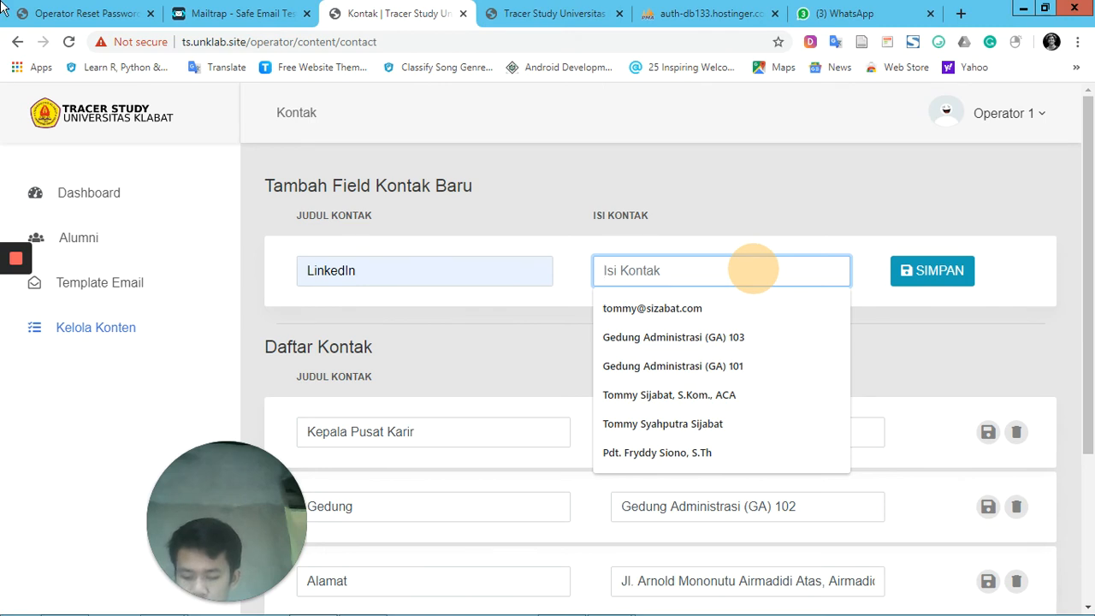
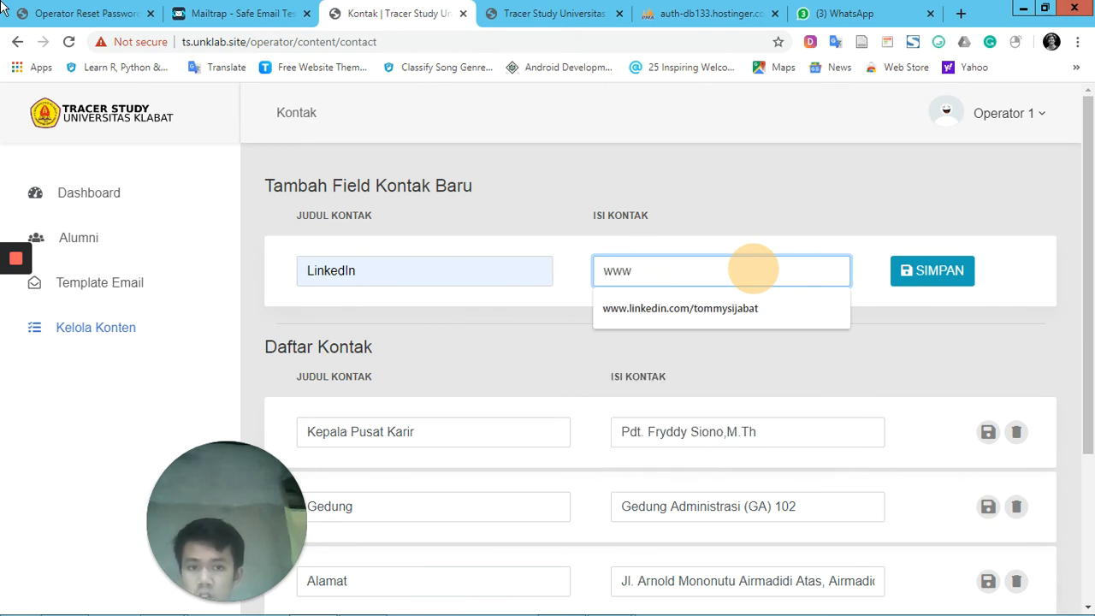
{"action": "left_click", "coordinate": [700, 308]}
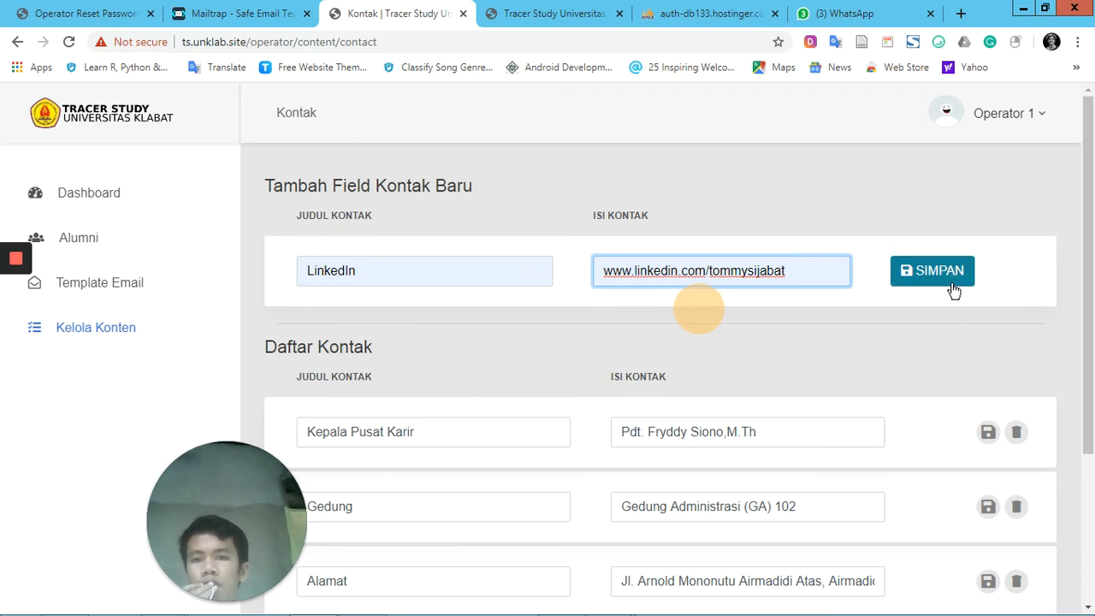
{"action": "left_click", "coordinate": [954, 291]}
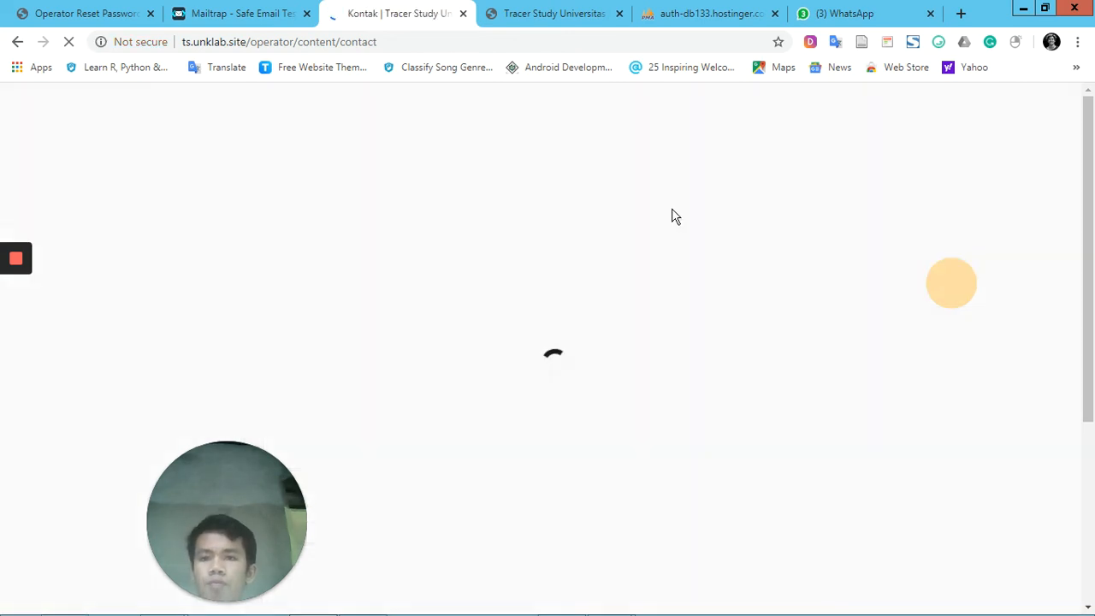
{"action": "scroll", "coordinate": [704, 421], "scroll_direction": "down", "scroll_amount": 4}
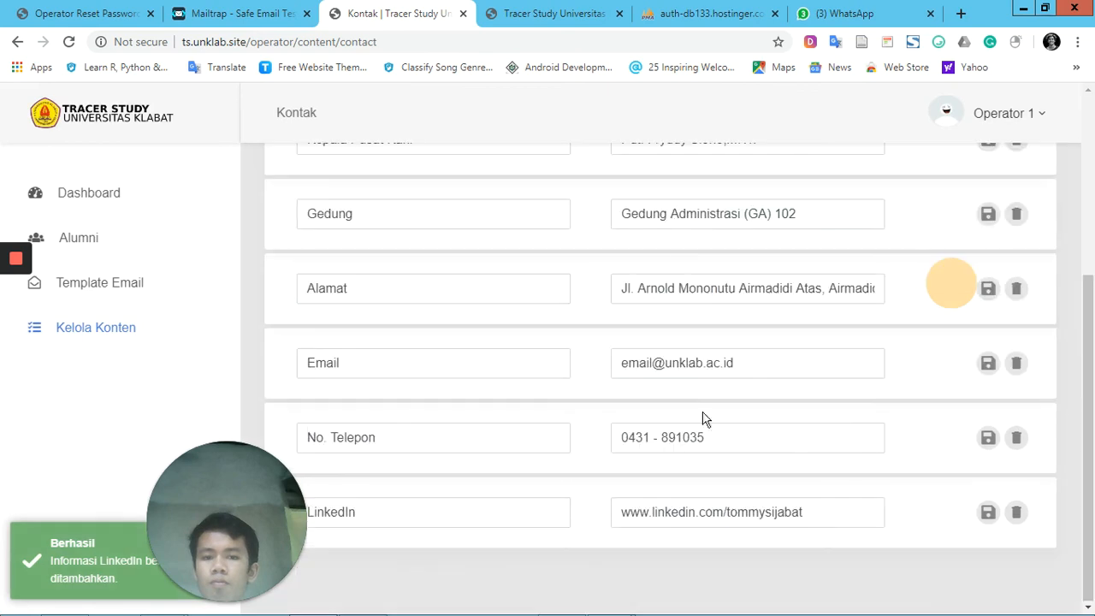
{"action": "left_click", "coordinate": [472, 512]}
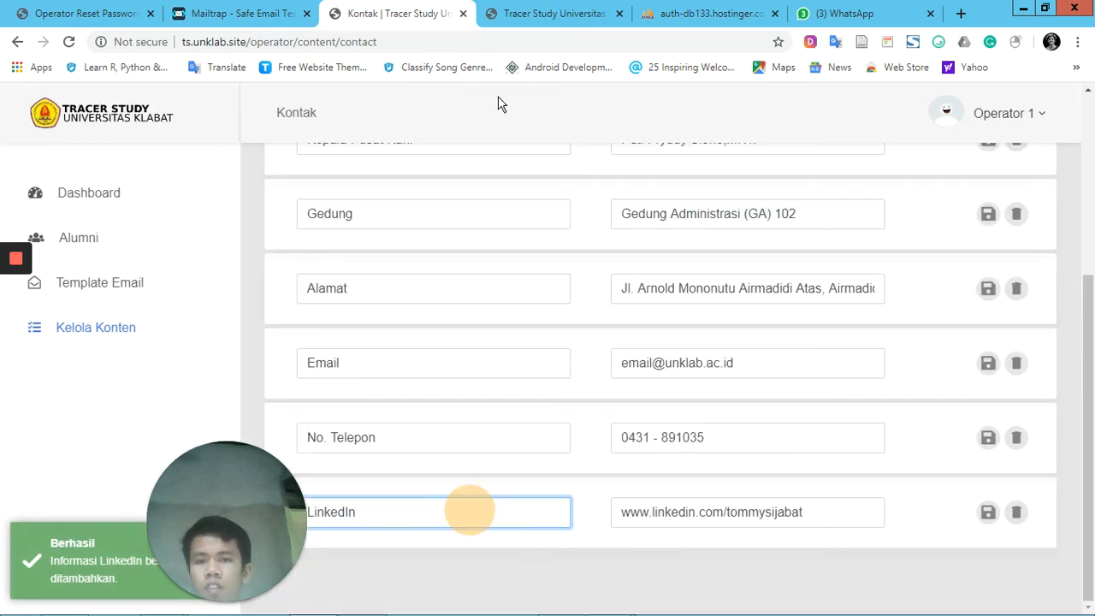
Go to the Kontak section of the public home page, reload it and check the contact list for the LinkedIn entry
{"action": "left_click", "coordinate": [554, 13]}
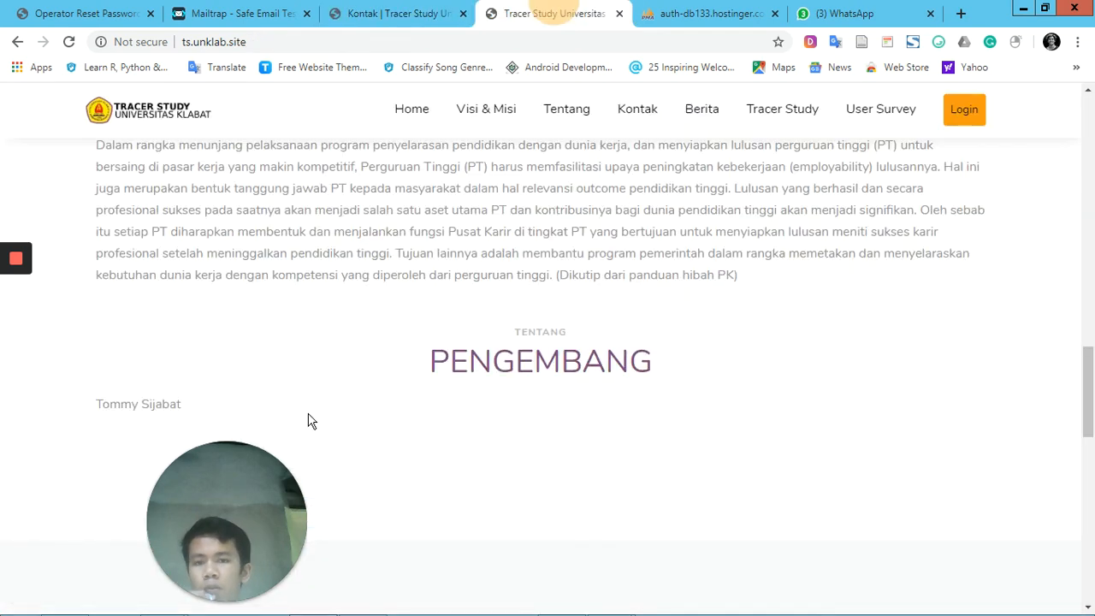
{"action": "left_click", "coordinate": [649, 112]}
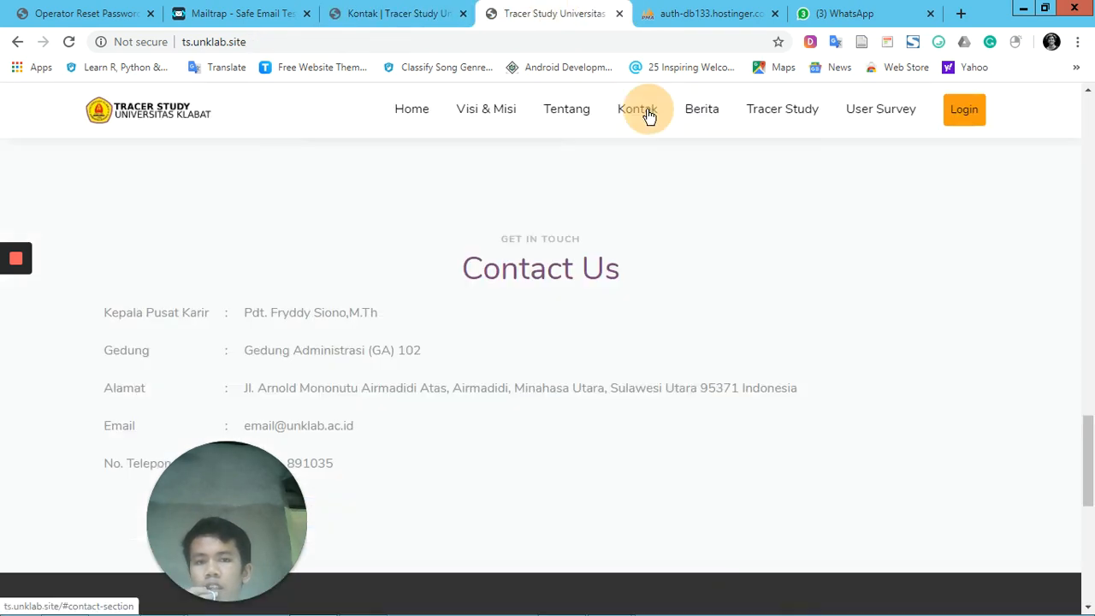
{"action": "left_click", "coordinate": [69, 43]}
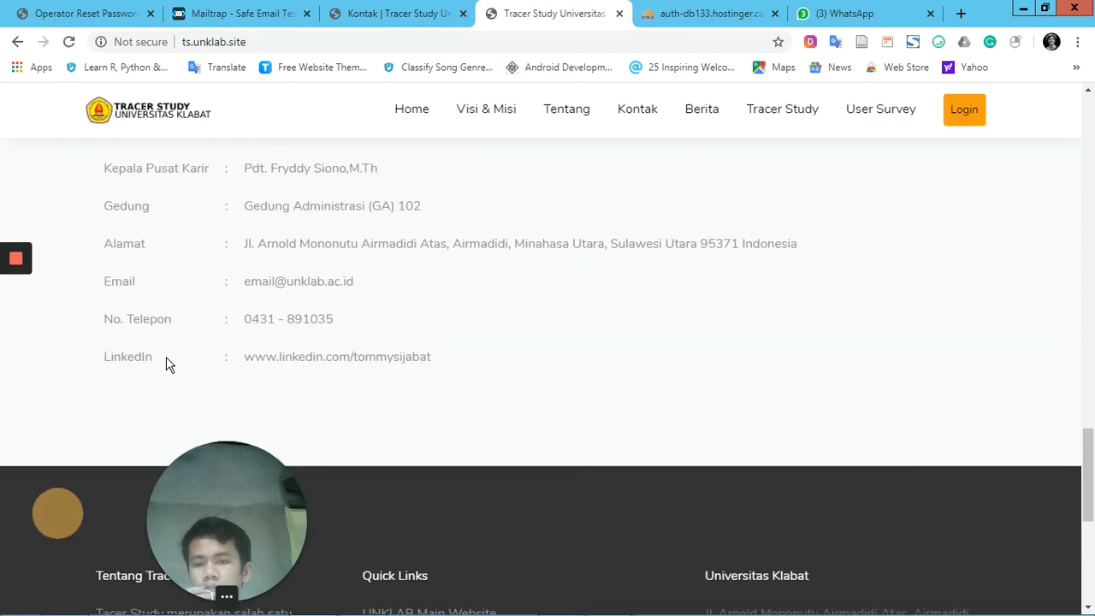
{"action": "left_click", "coordinate": [105, 358]}
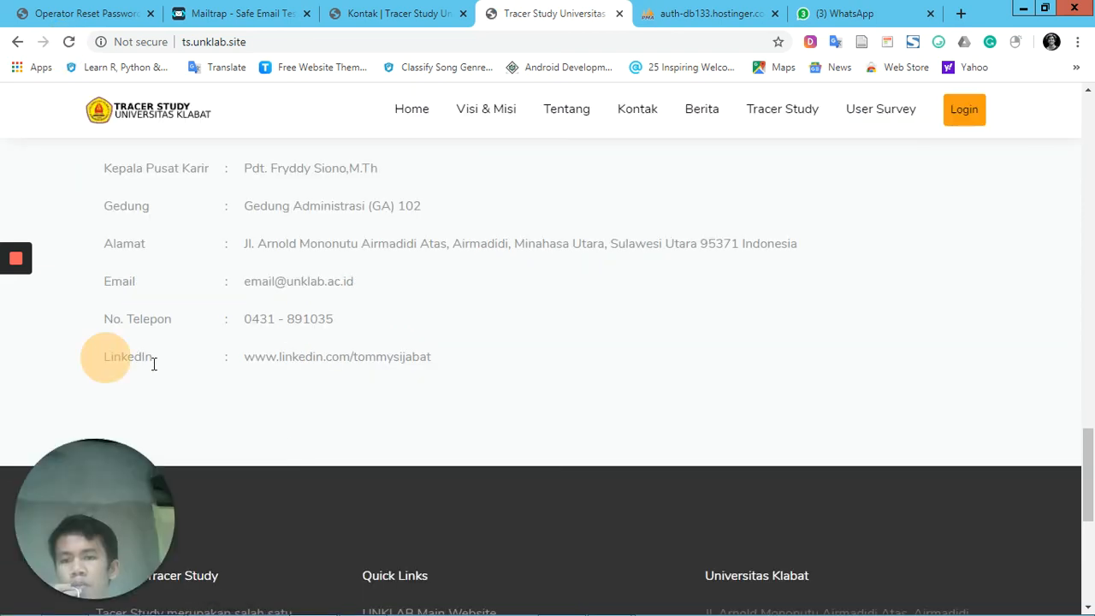
{"action": "left_click_drag", "start_coordinate": [253, 366], "coordinate": [434, 365]}
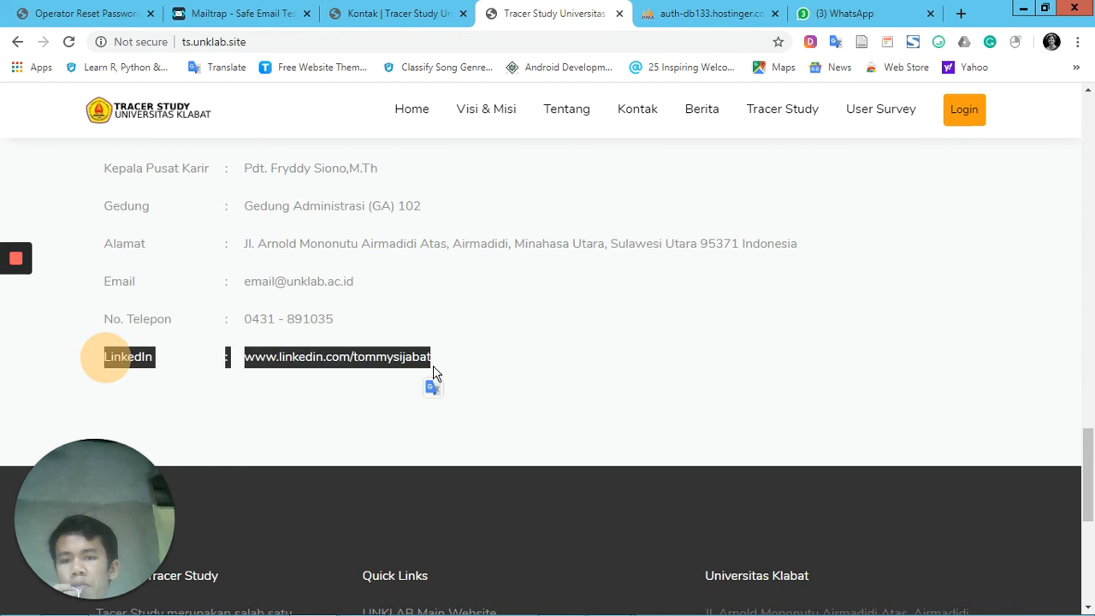
{"action": "left_click", "coordinate": [454, 356]}
{"action": "left_click", "coordinate": [393, 12]}
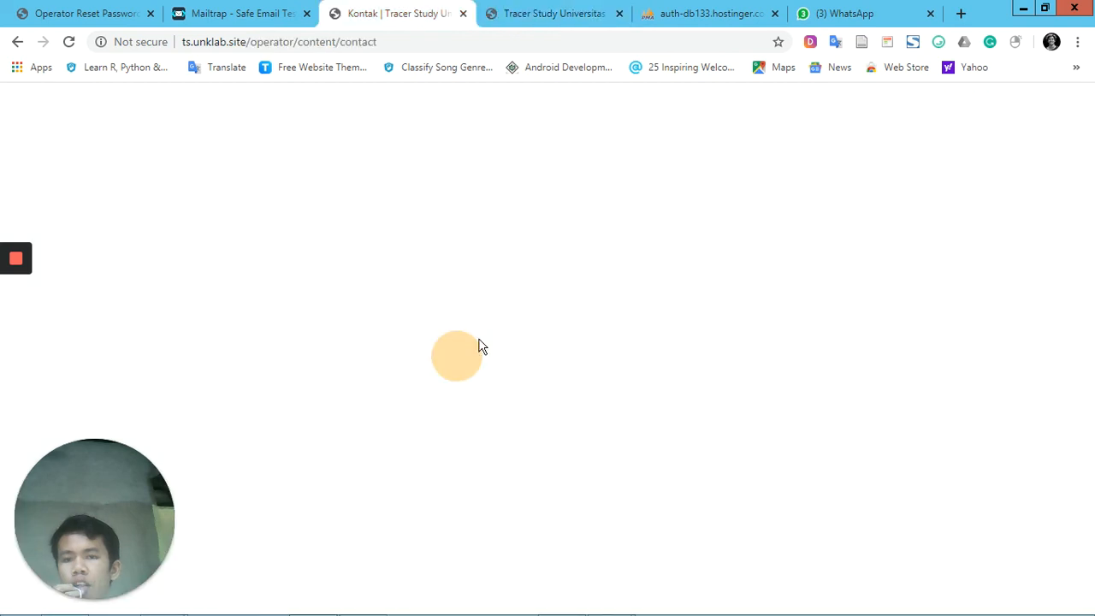
{"action": "left_click", "coordinate": [947, 560]}
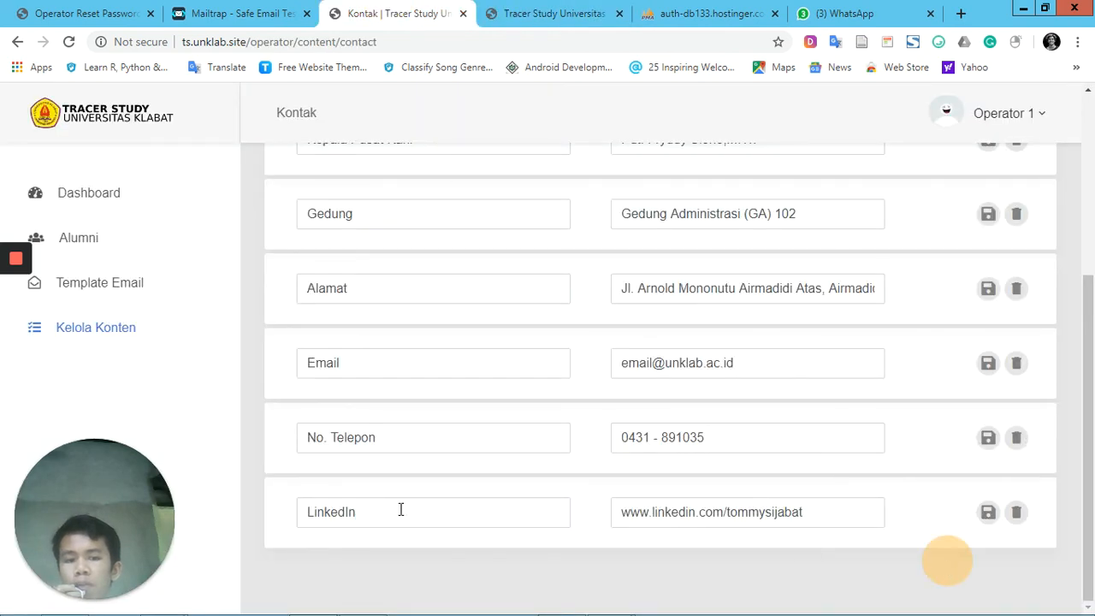
{"action": "left_click_drag", "start_coordinate": [803, 513], "coordinate": [730, 517]}
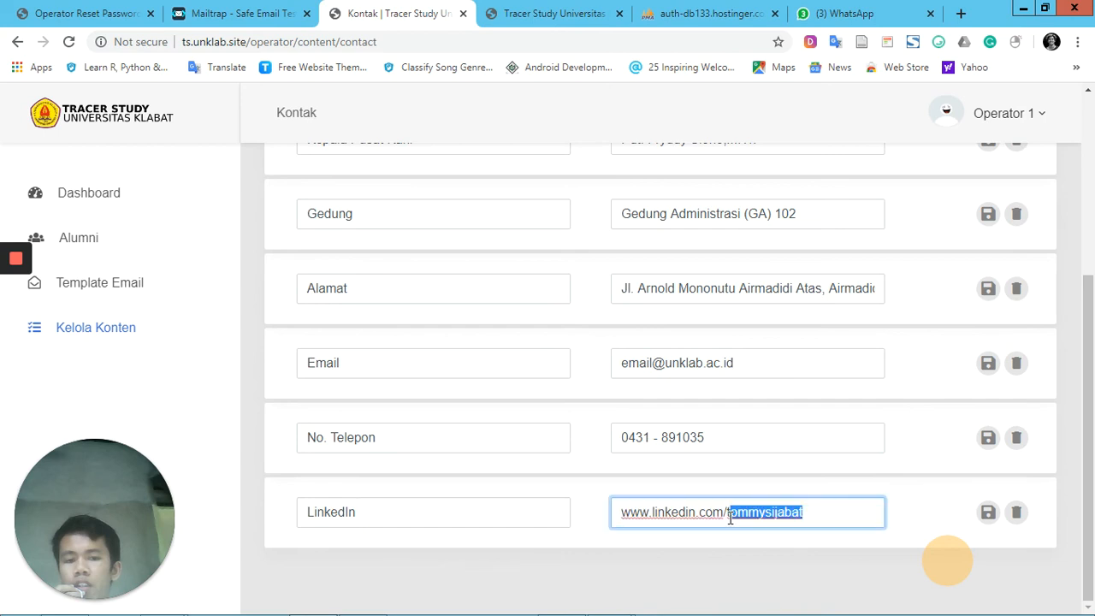
{"action": "scroll", "coordinate": [873, 481], "scroll_direction": "up", "scroll_amount": 3}
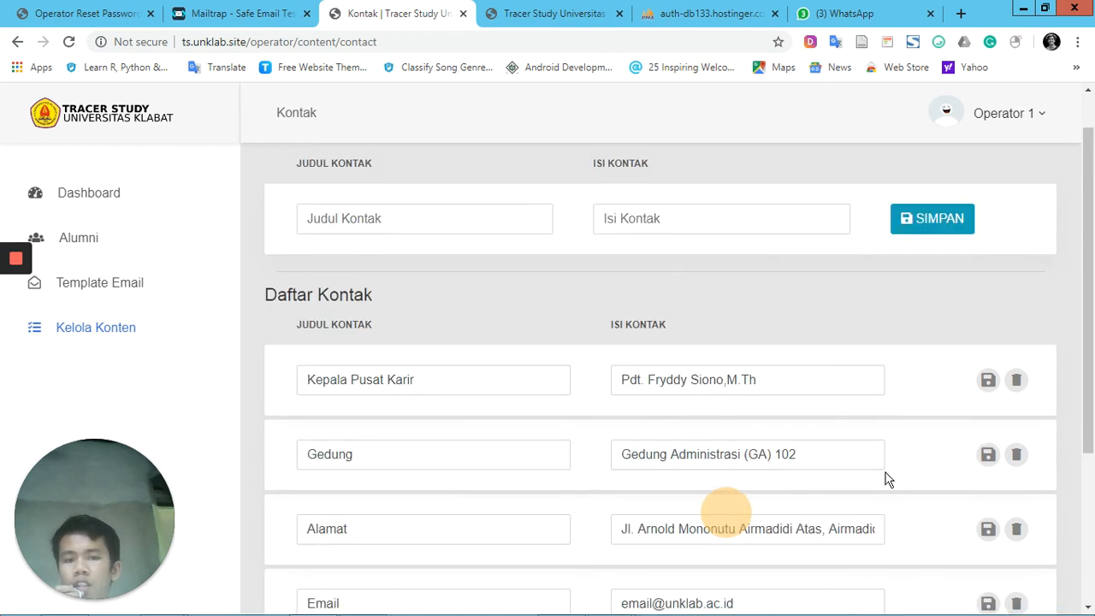
{"action": "scroll", "coordinate": [885, 480], "scroll_direction": "down", "scroll_amount": 1}
{"action": "scroll", "coordinate": [514, 308], "scroll_direction": "down", "scroll_amount": 2}
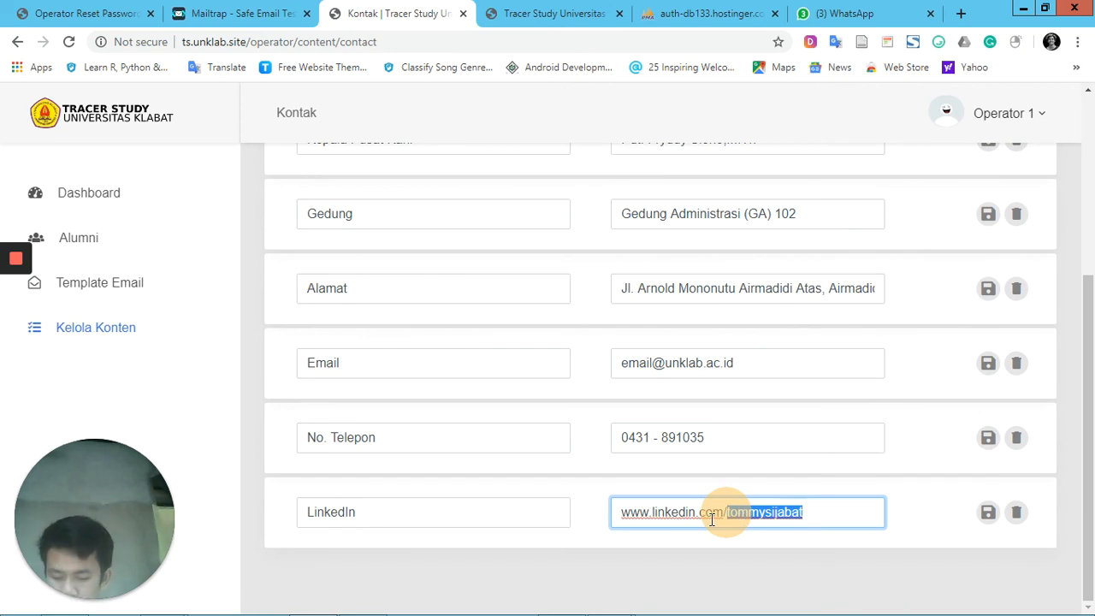
{"action": "type", "text": "pusatkarir"}
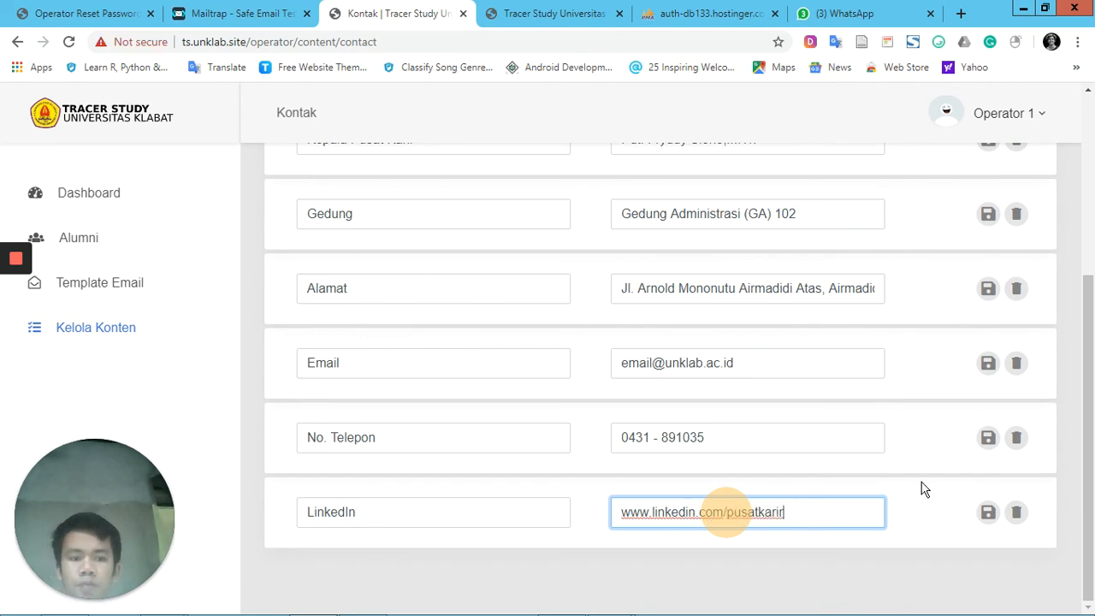
{"action": "left_click", "coordinate": [988, 516]}
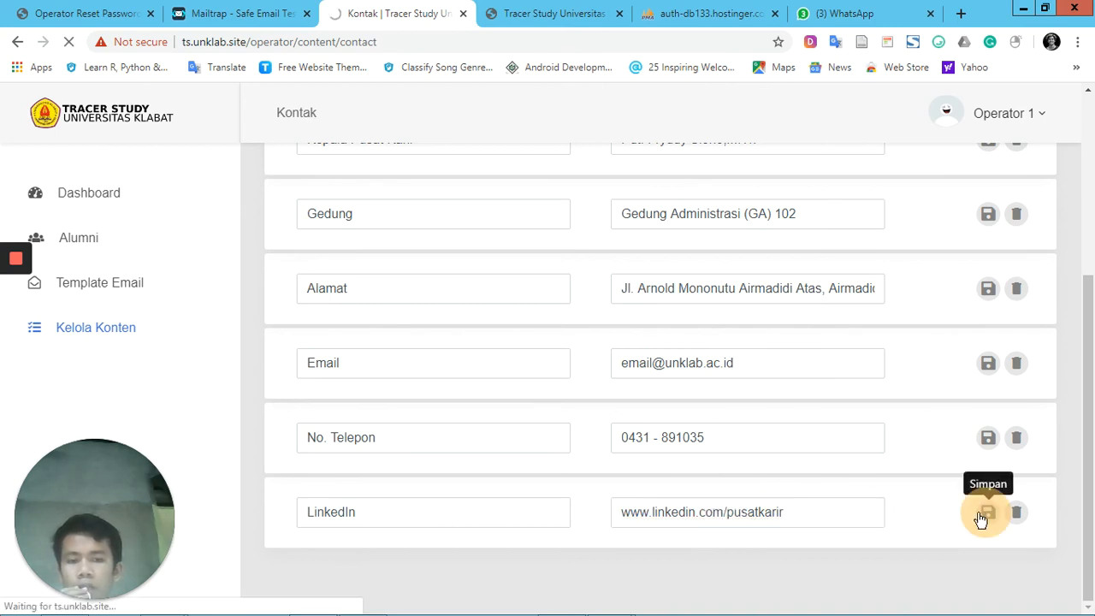
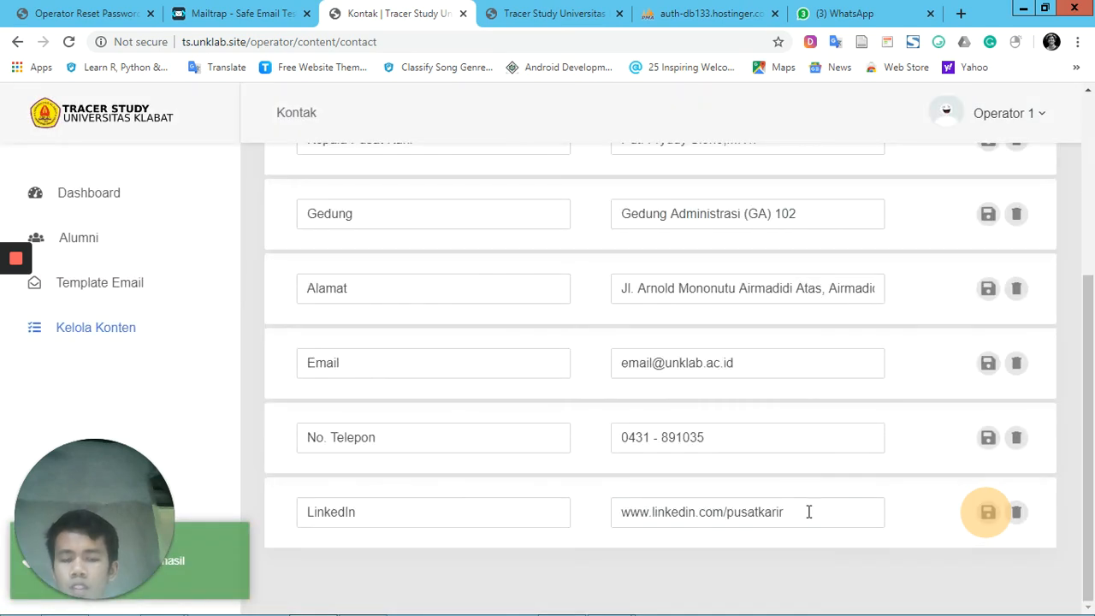
Delete the LinkedIn contact from the contact list and confirm its removal
{"action": "left_click", "coordinate": [1017, 516]}
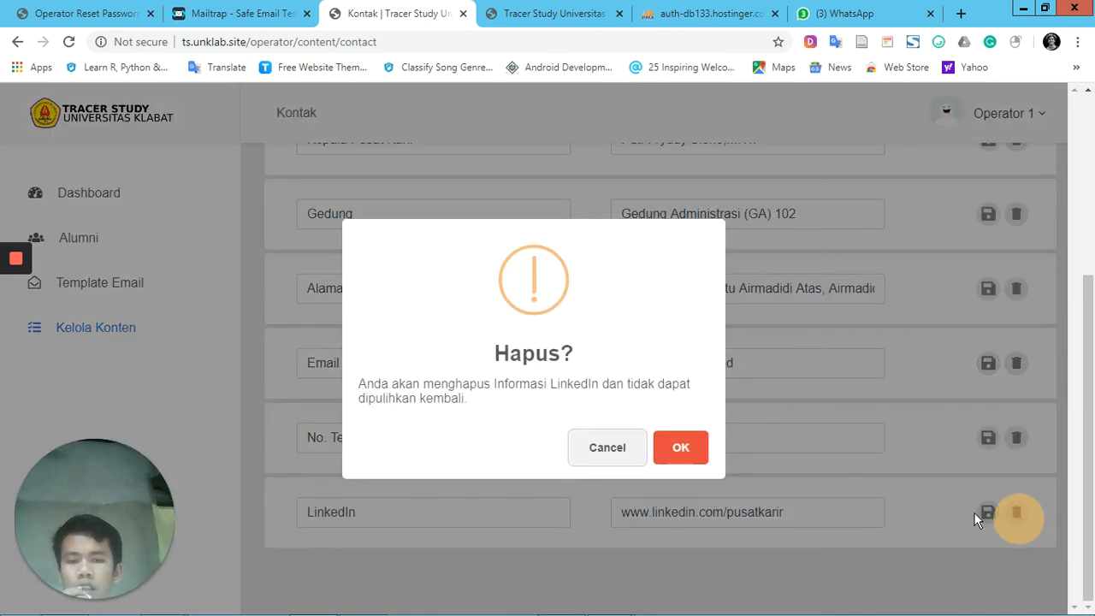
{"action": "left_click", "coordinate": [676, 449]}
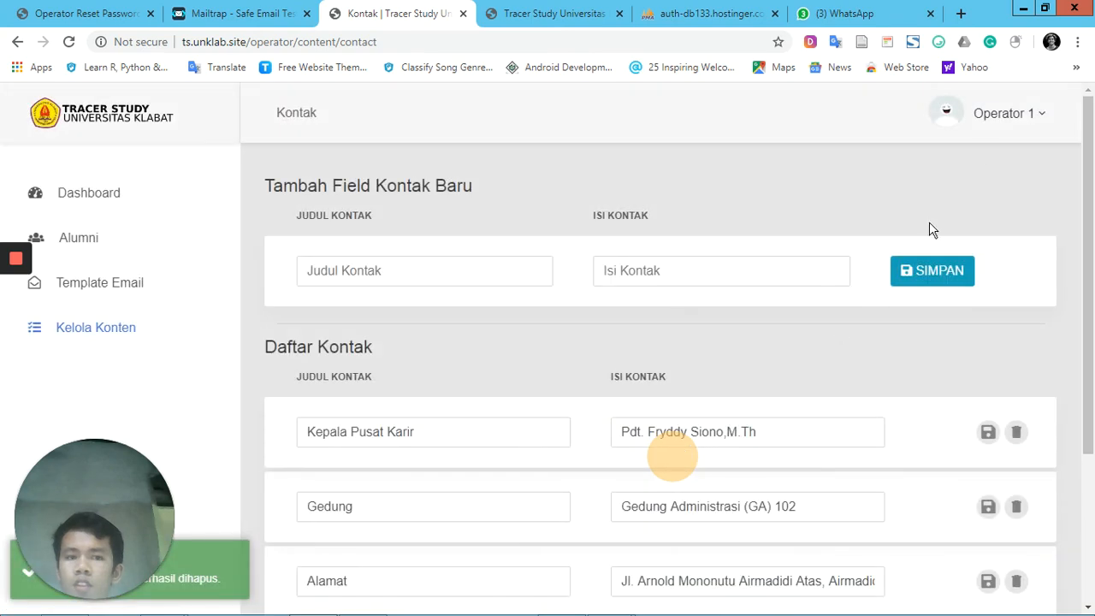
Open the operator's Akun Saya page and look over the displayed account name and email address
{"action": "left_click", "coordinate": [1010, 121]}
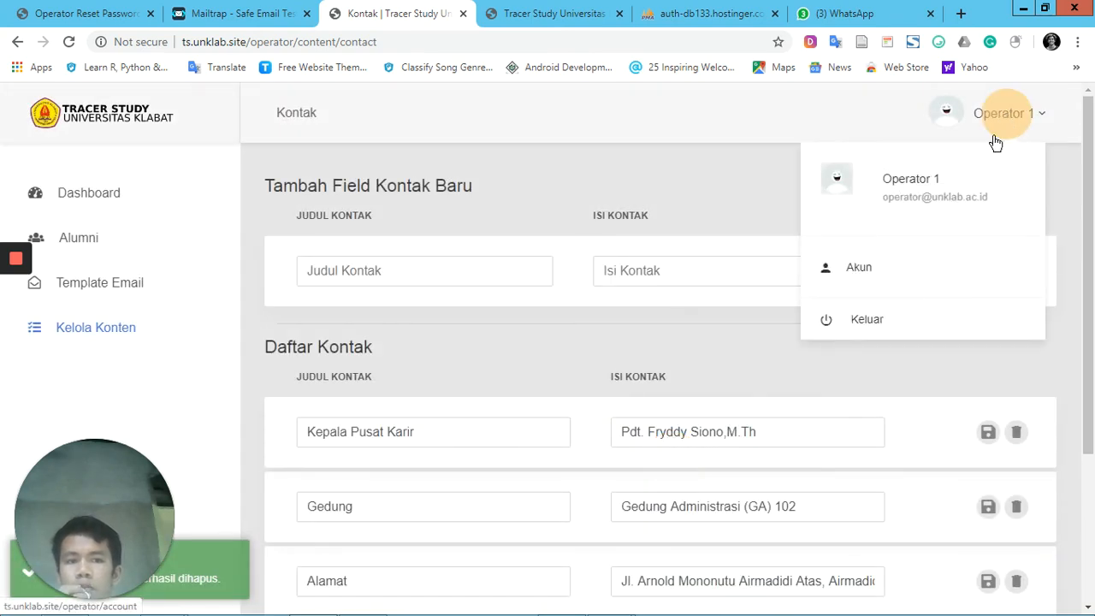
{"action": "left_click", "coordinate": [908, 269]}
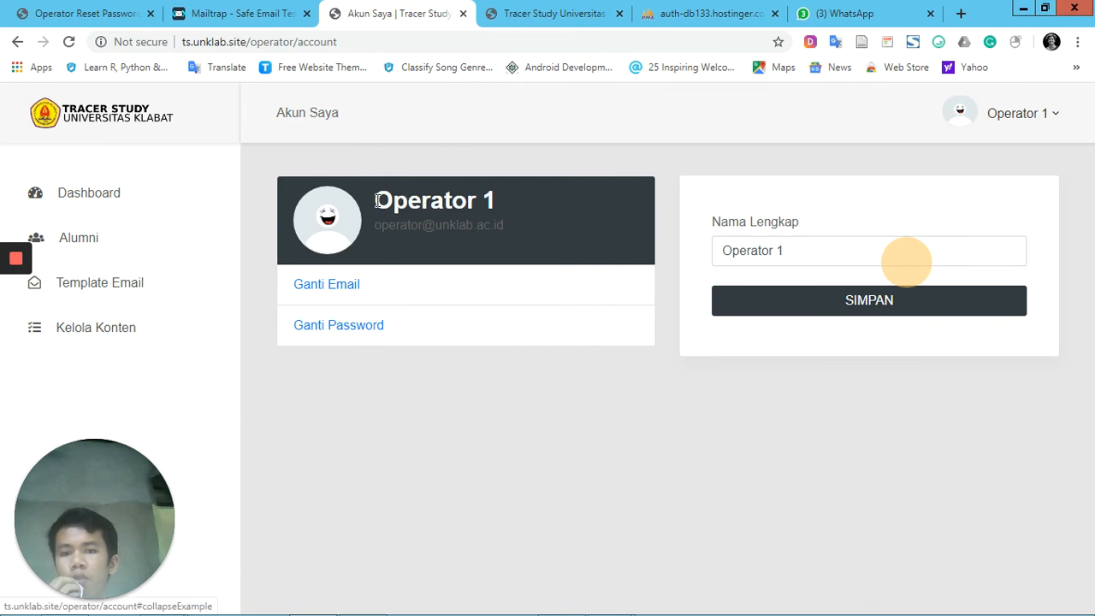
{"action": "left_click_drag", "start_coordinate": [377, 200], "coordinate": [537, 208]}
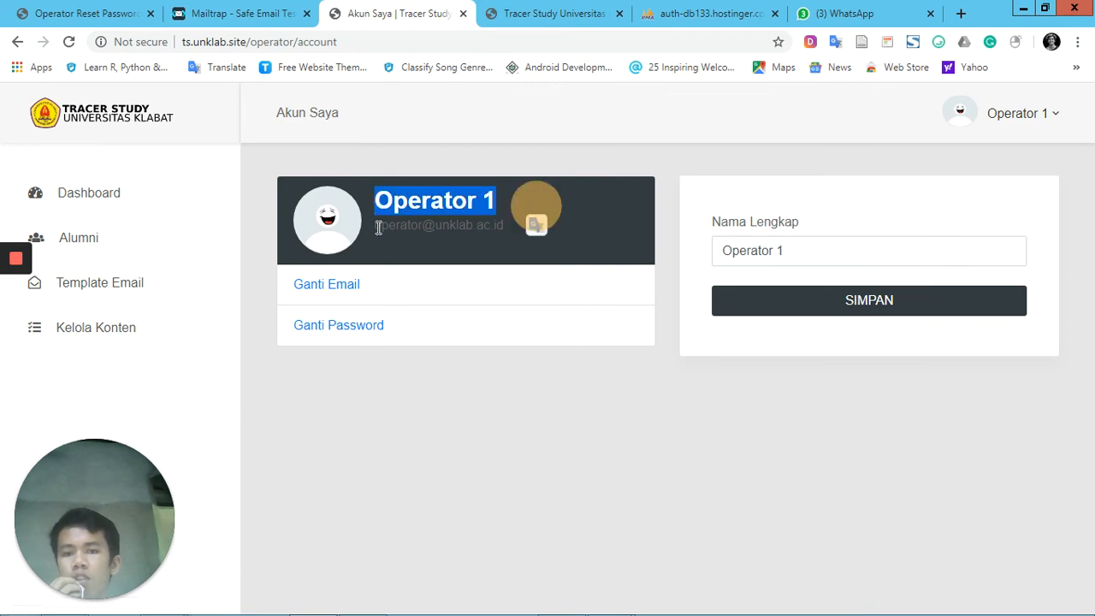
{"action": "left_click_drag", "start_coordinate": [379, 227], "coordinate": [525, 229]}
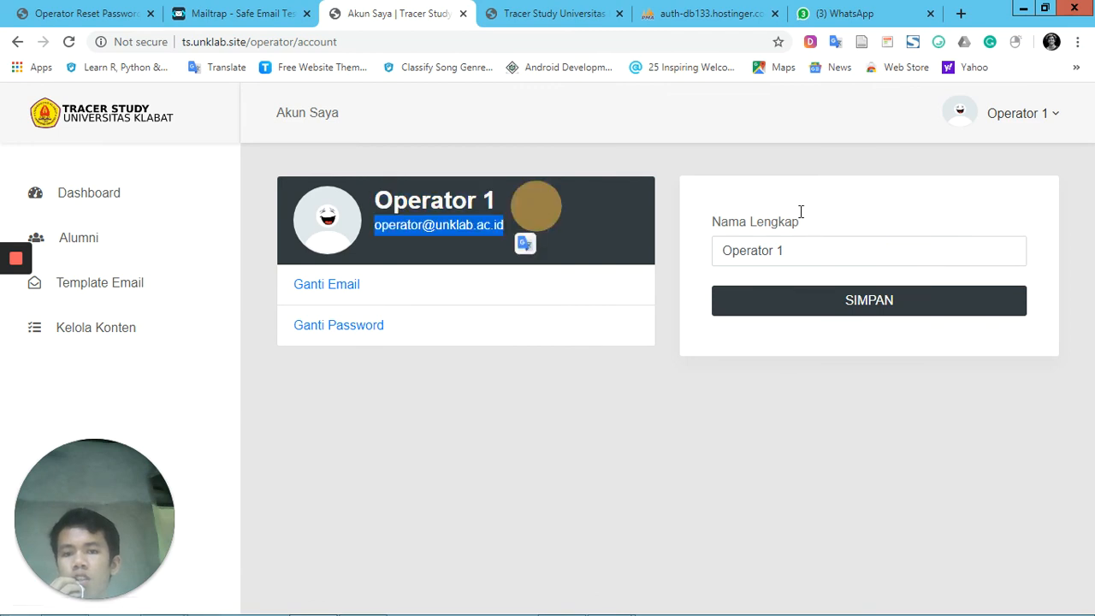
Change the account's Nama Lengkap to "Operator Gantengs", save it and check the name on the profile card
{"action": "left_click", "coordinate": [825, 250]}
{"action": "key", "text": "BackSpace"}
{"action": "key", "text": "BackSpace"}
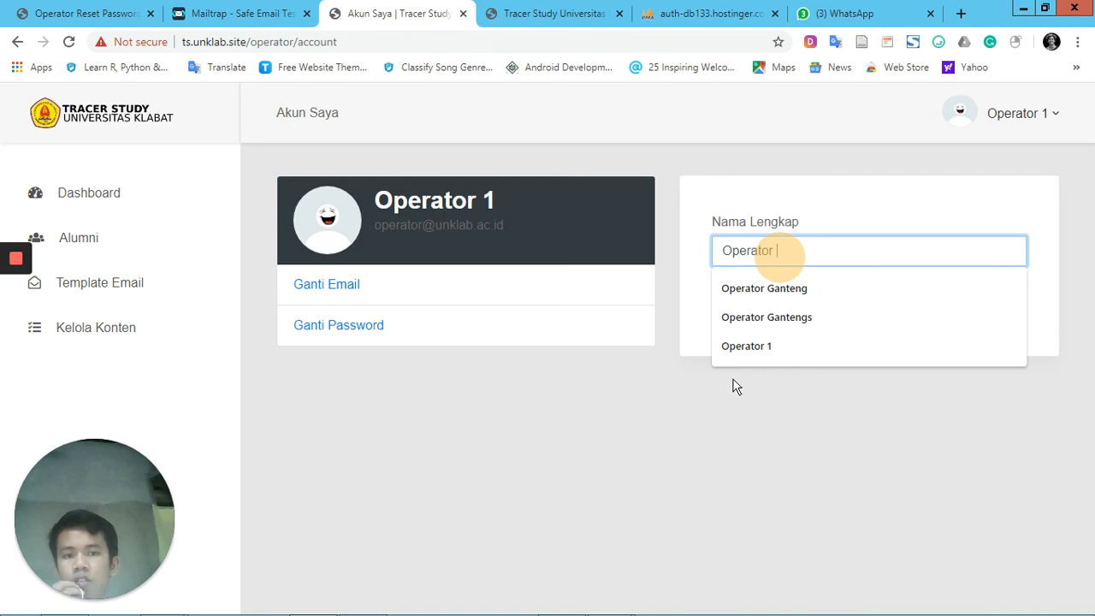
{"action": "left_click", "coordinate": [844, 317]}
{"action": "left_click", "coordinate": [898, 306]}
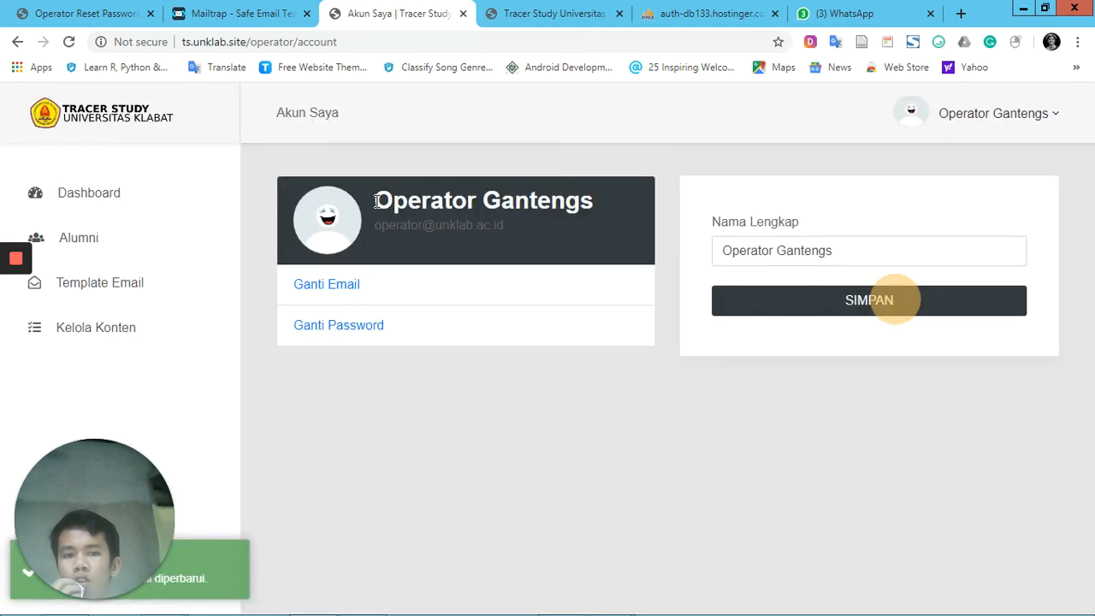
{"action": "left_click_drag", "start_coordinate": [377, 201], "coordinate": [602, 206]}
{"action": "left_click", "coordinate": [589, 390]}
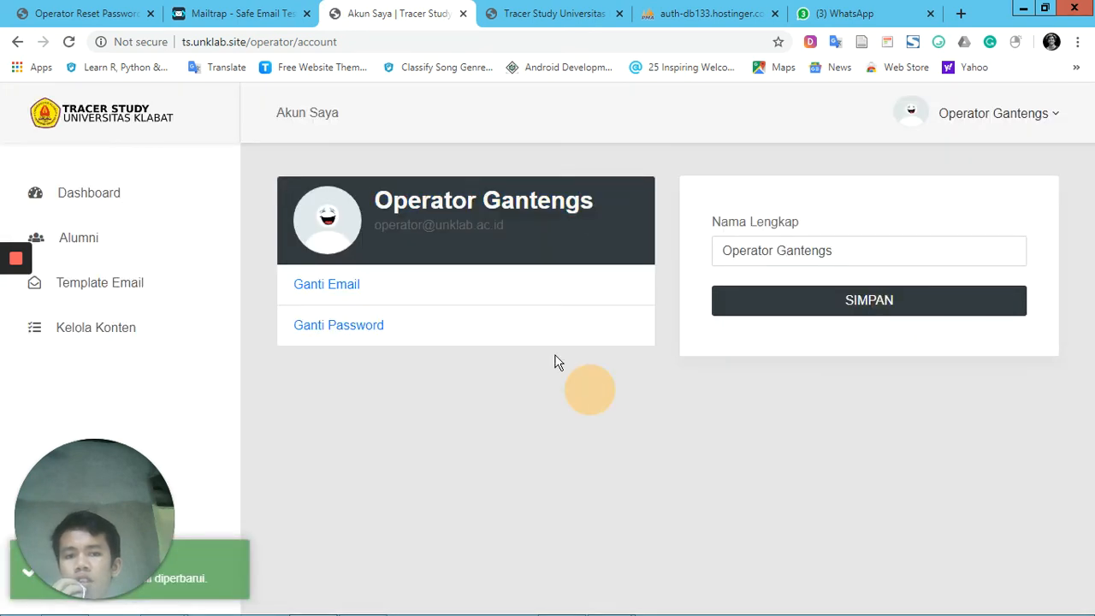
Open the Ganti Email form and examine the address held in the Alamat Email field
{"action": "left_click", "coordinate": [353, 291]}
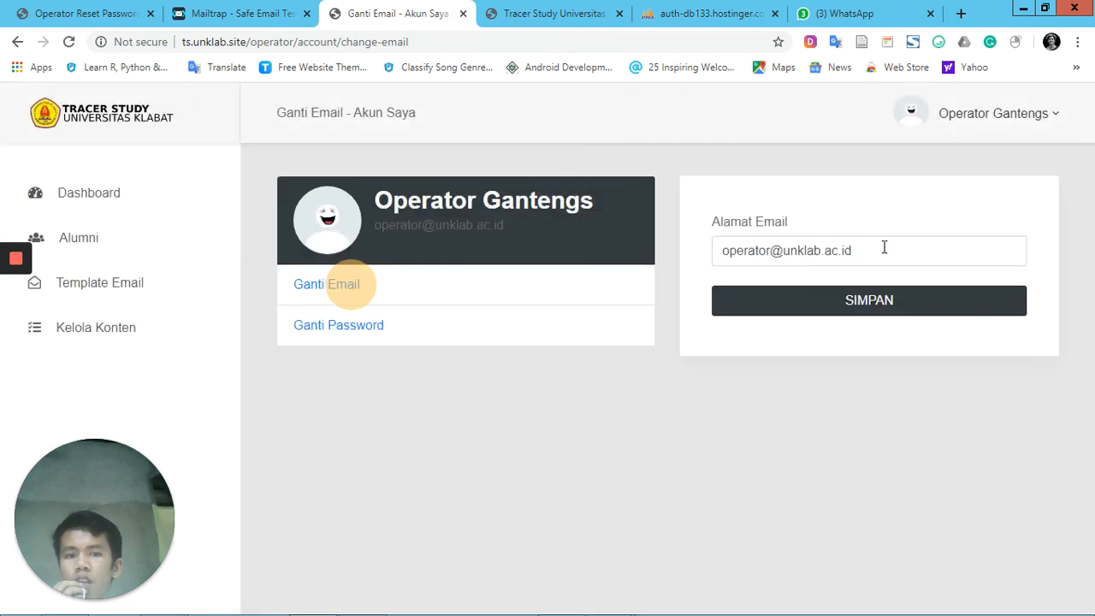
{"action": "left_click", "coordinate": [884, 248]}
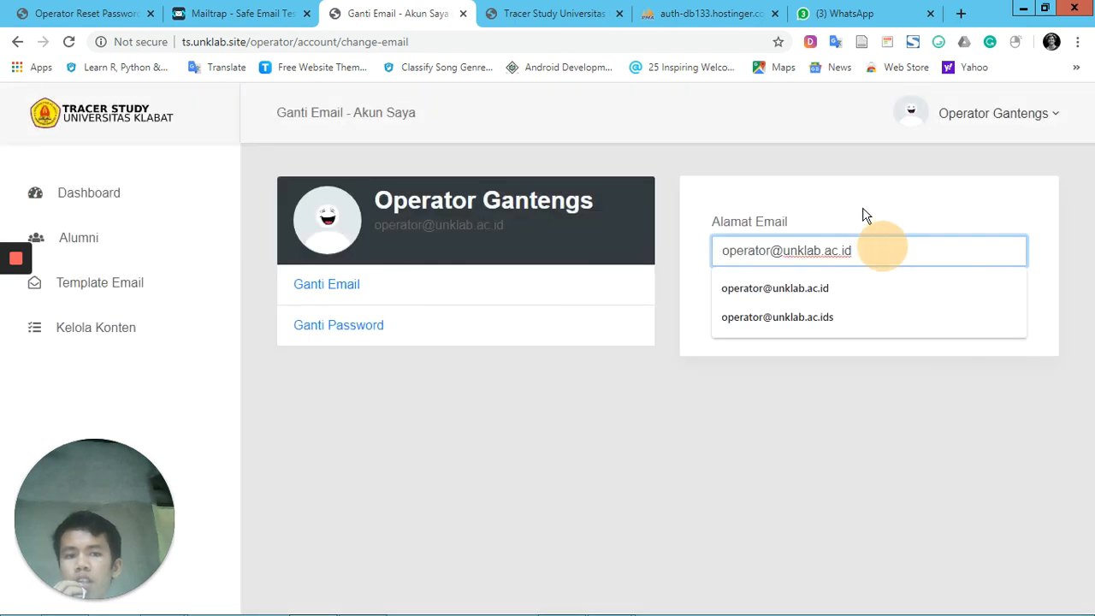
{"action": "left_click", "coordinate": [864, 214]}
{"action": "left_click", "coordinate": [873, 247]}
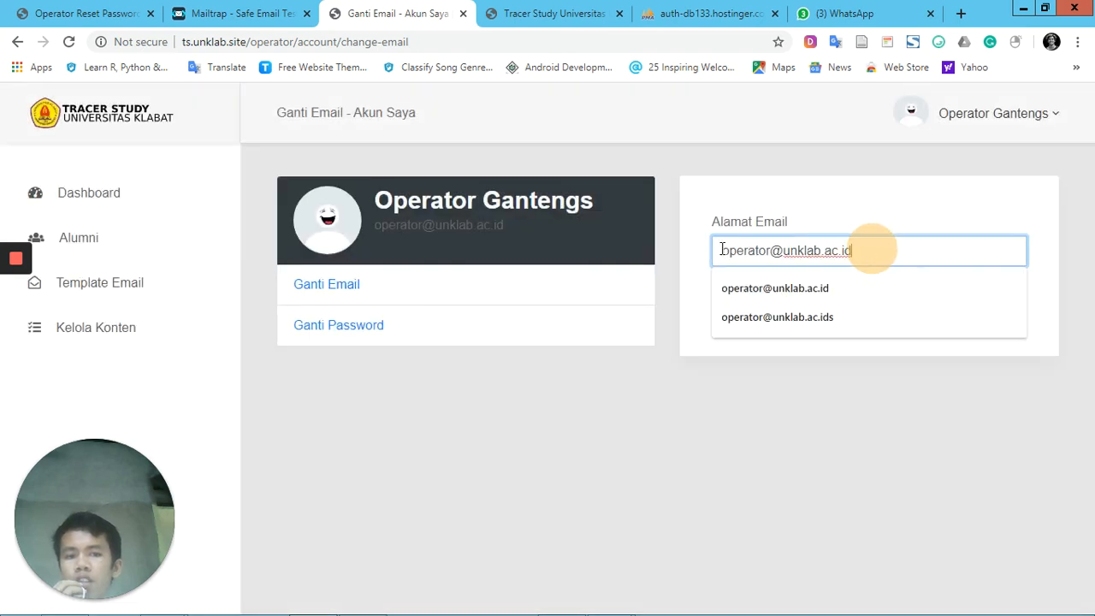
{"action": "left_click_drag", "start_coordinate": [723, 249], "coordinate": [879, 250]}
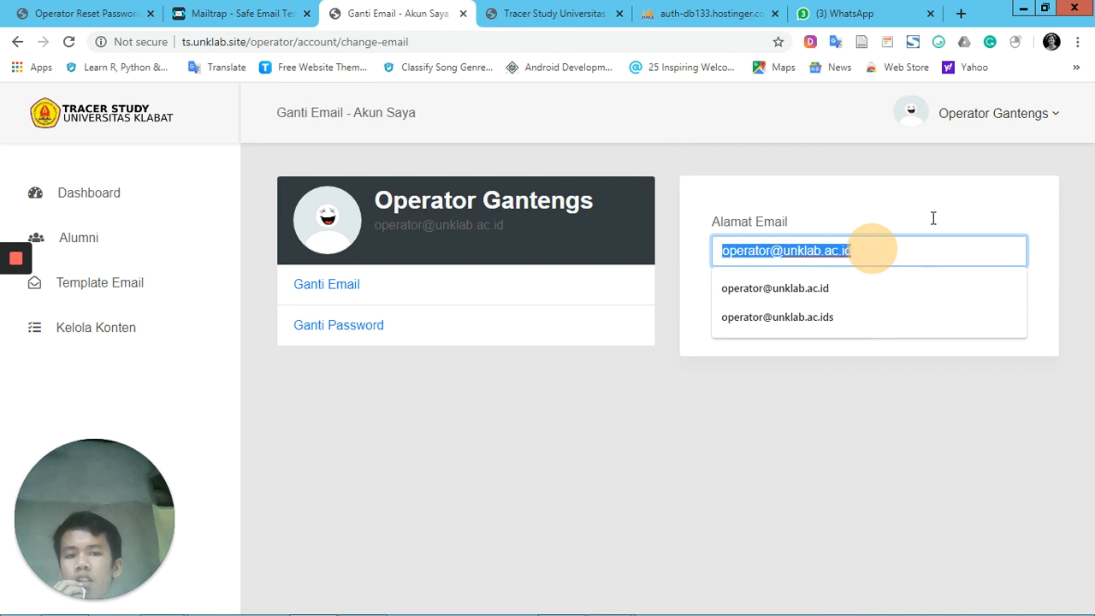
{"action": "left_click", "coordinate": [931, 220]}
{"action": "left_click", "coordinate": [901, 248]}
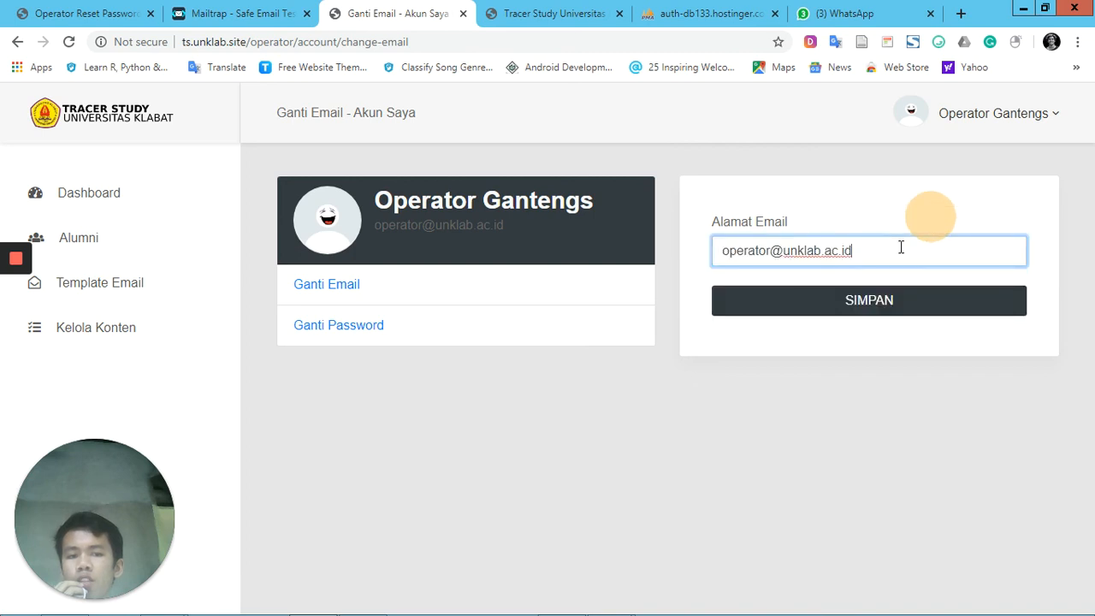
{"action": "triple_click", "coordinate": [901, 247]}
{"action": "left_click", "coordinate": [724, 250]}
{"action": "left_click", "coordinate": [625, 383]}
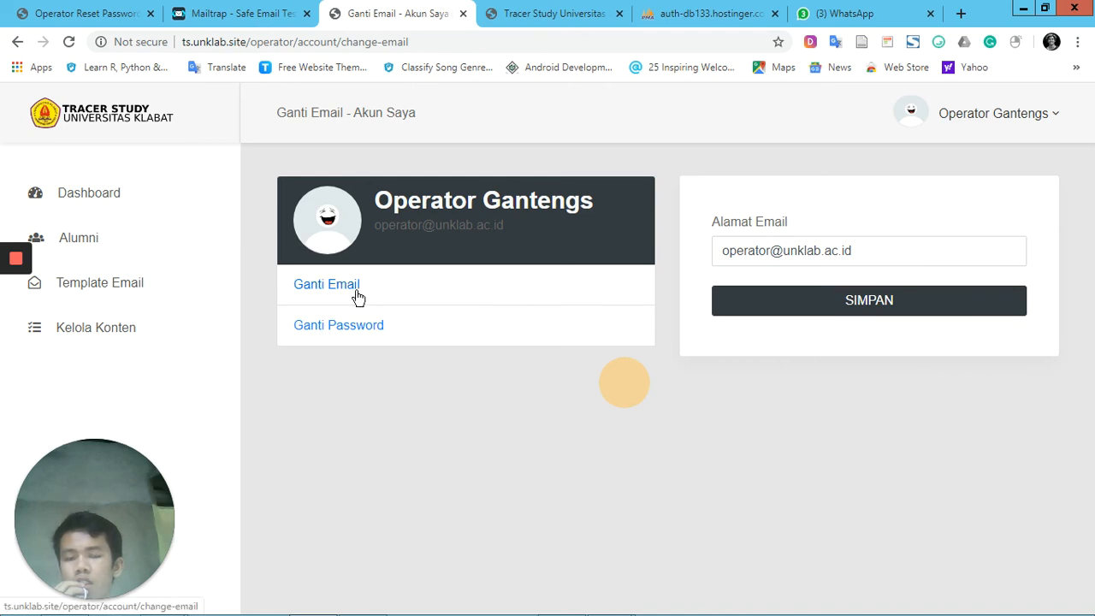
Replace the Alamat Email with the suggested address ending in an extra "s", save it and check the profile card
{"action": "left_click", "coordinate": [866, 250]}
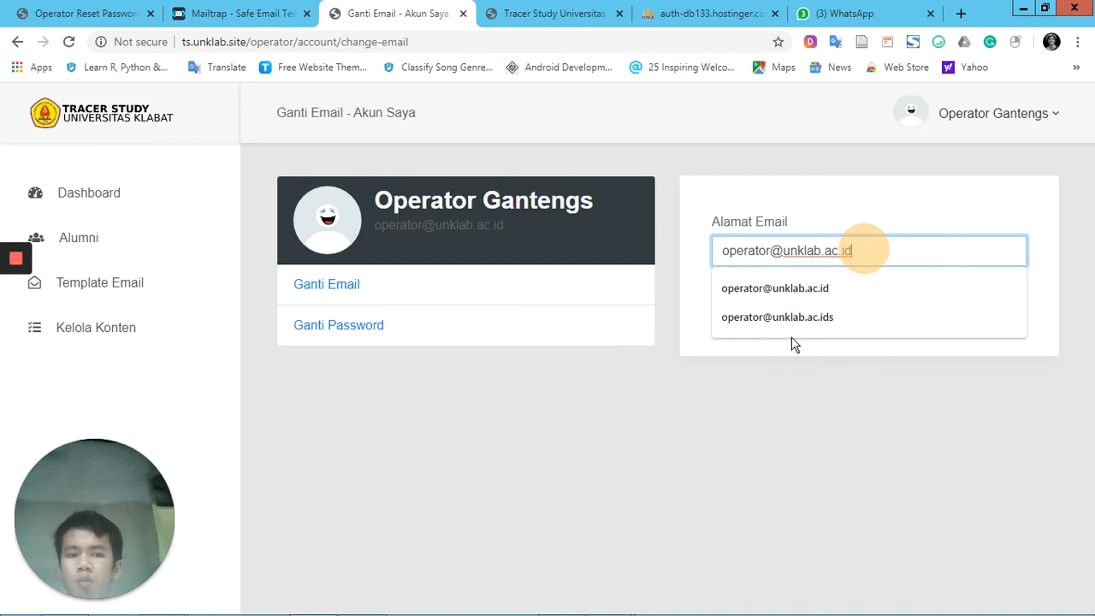
{"action": "left_click", "coordinate": [823, 315]}
{"action": "left_click", "coordinate": [904, 299]}
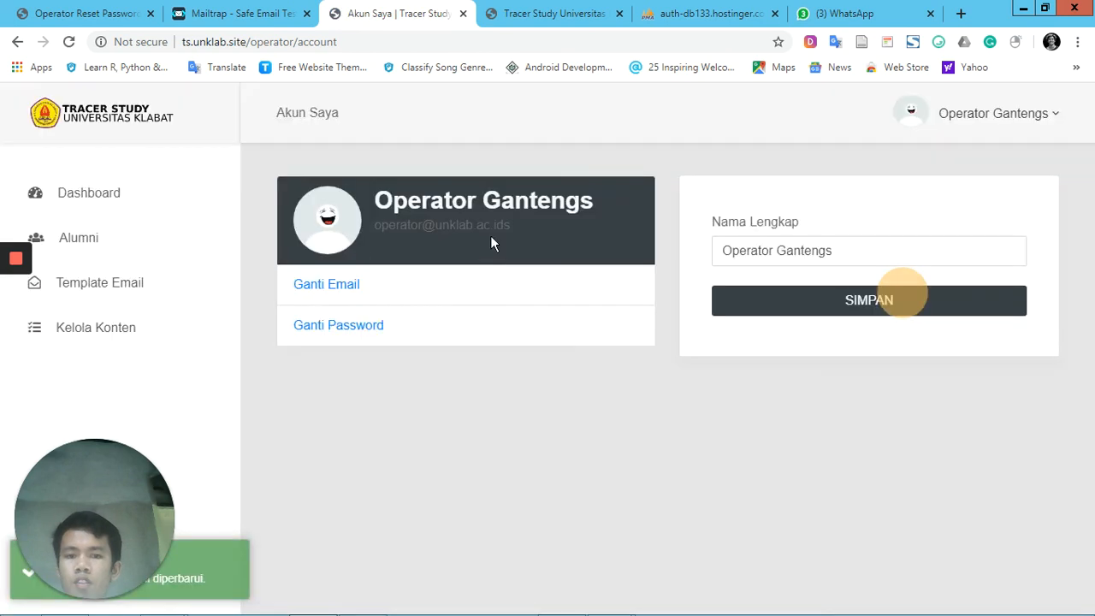
{"action": "left_click_drag", "start_coordinate": [503, 227], "coordinate": [522, 227]}
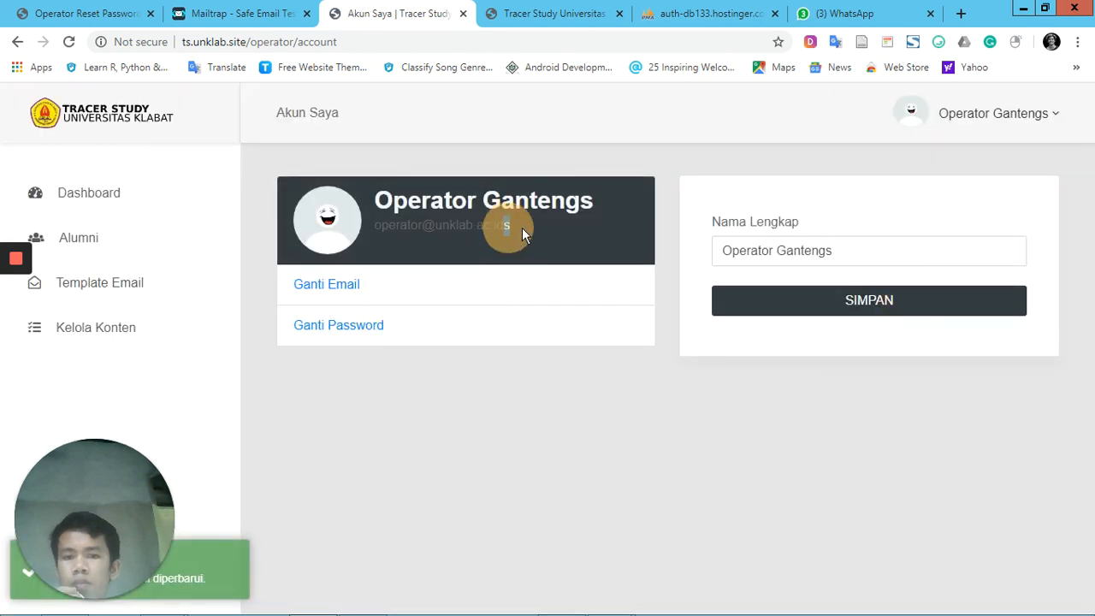
{"action": "left_click", "coordinate": [577, 237]}
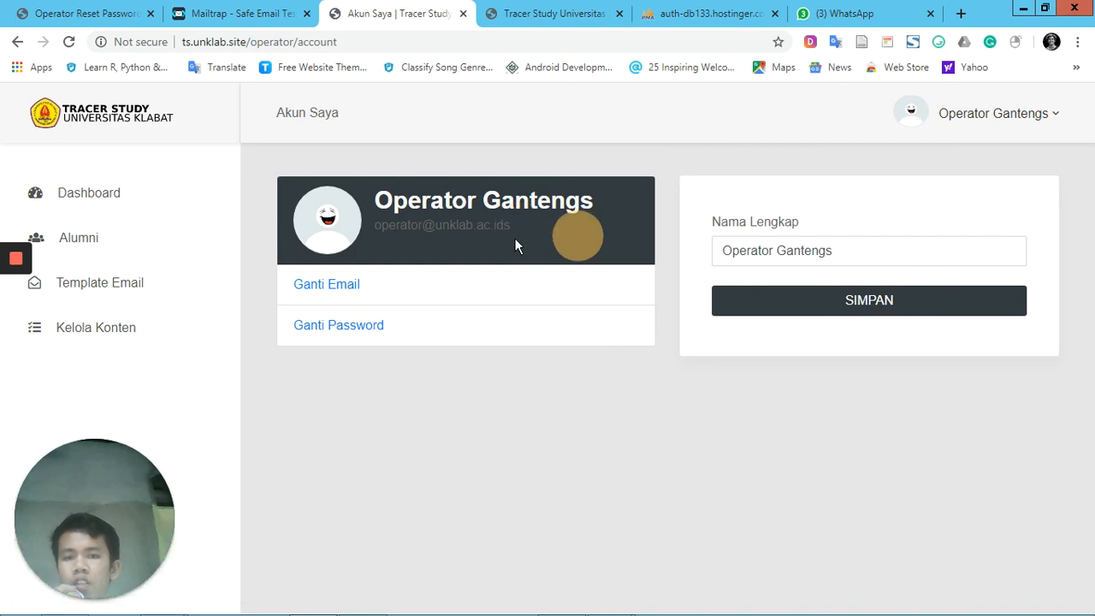
{"action": "left_click", "coordinate": [417, 385]}
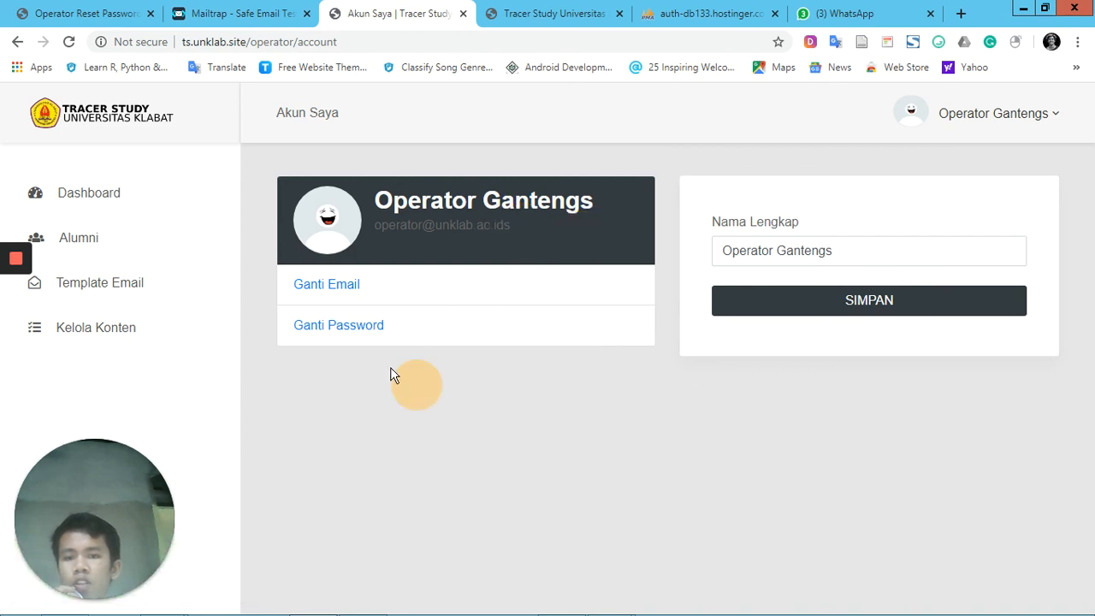
Open the Ganti Password form and look over its three password fields
{"action": "left_click", "coordinate": [355, 328]}
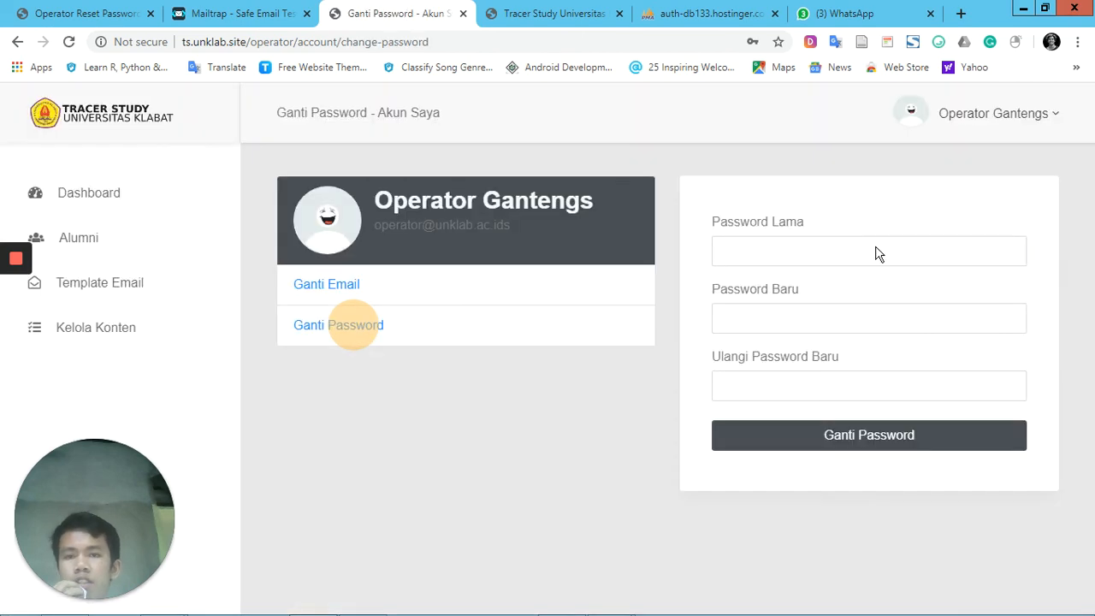
{"action": "left_click", "coordinate": [869, 250]}
{"action": "left_click", "coordinate": [1023, 313]}
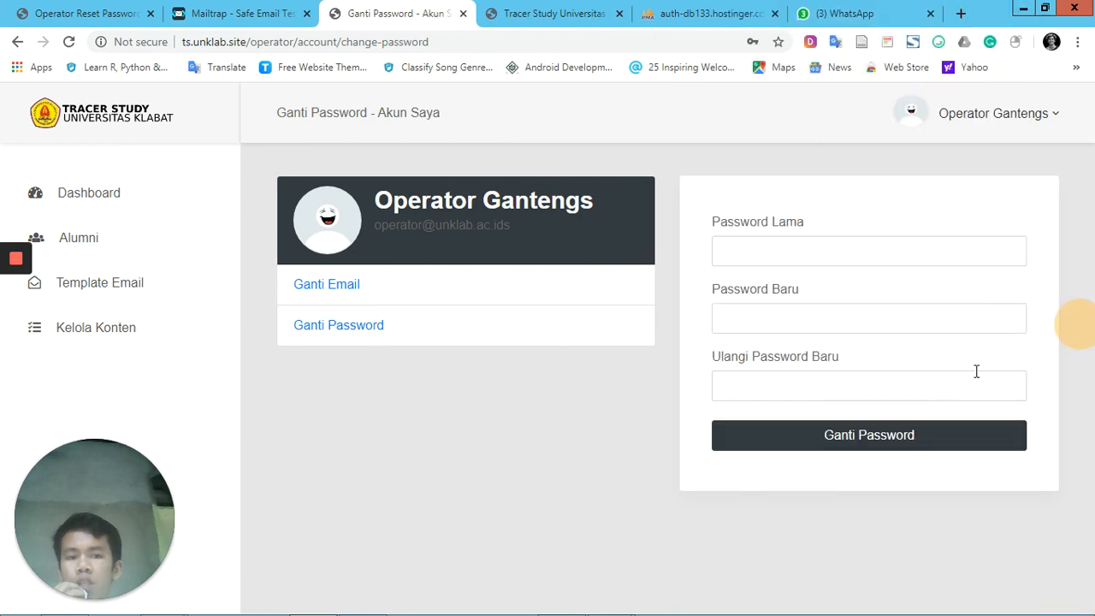
Try to change the account password by filling in Password Lama, Password Baru and Ulangi Password Baru and submitting the form
{"action": "left_click", "coordinate": [864, 249]}
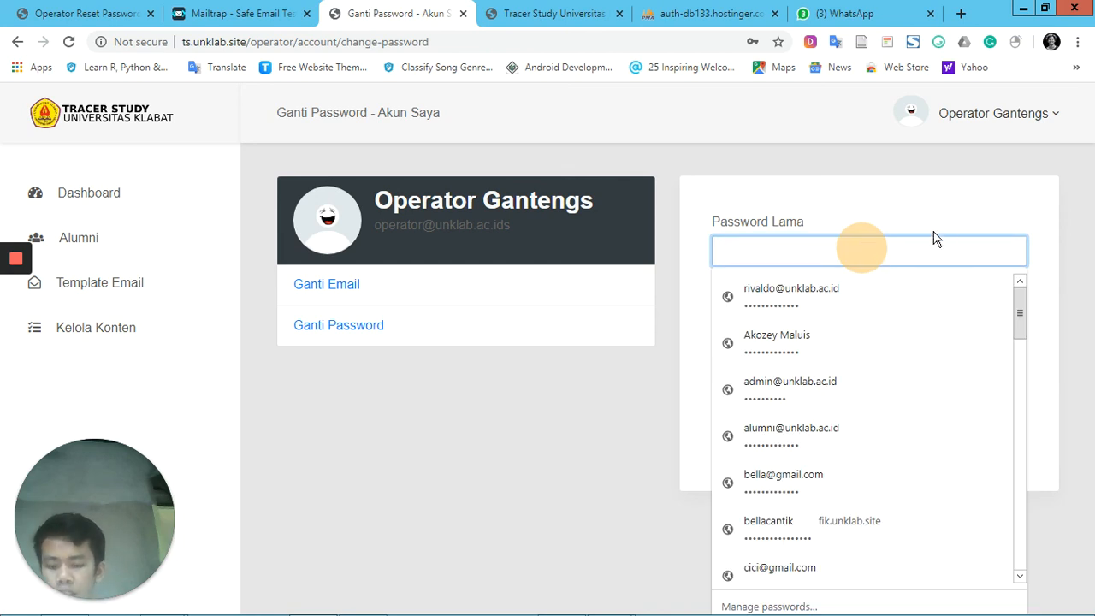
{"action": "type", "text": "12345"}
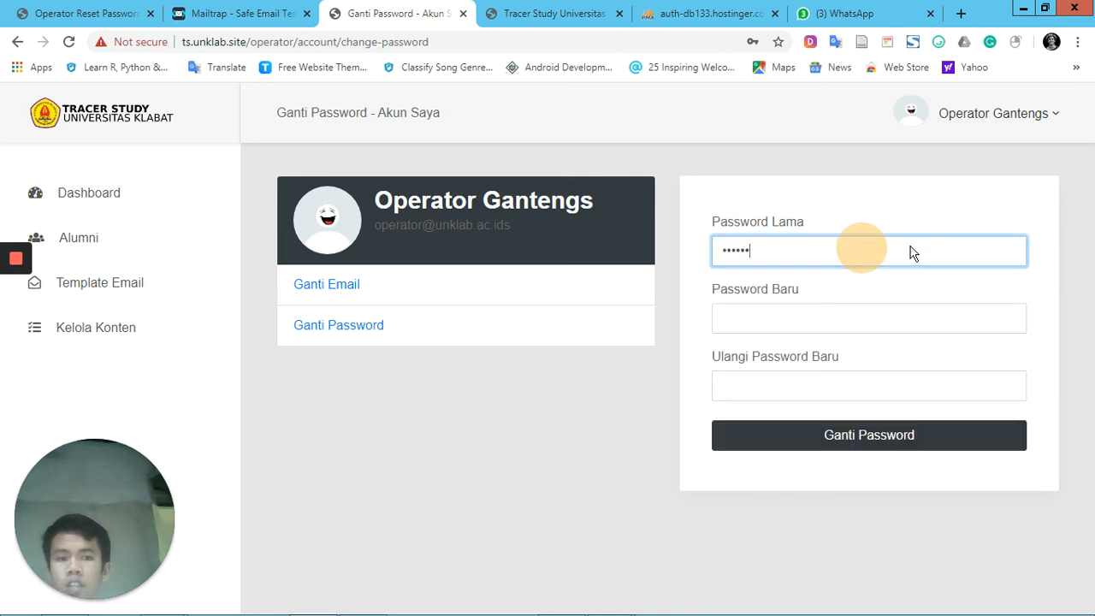
{"action": "left_click", "coordinate": [910, 315]}
{"action": "type", "text": "1234567890123"}
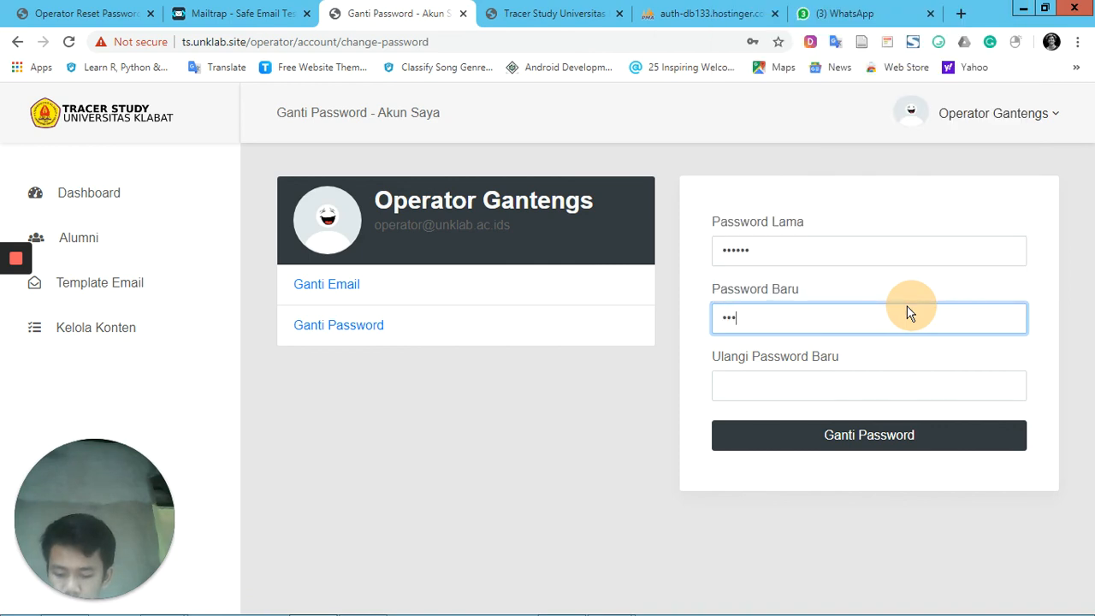
{"action": "key", "text": "Tab"}
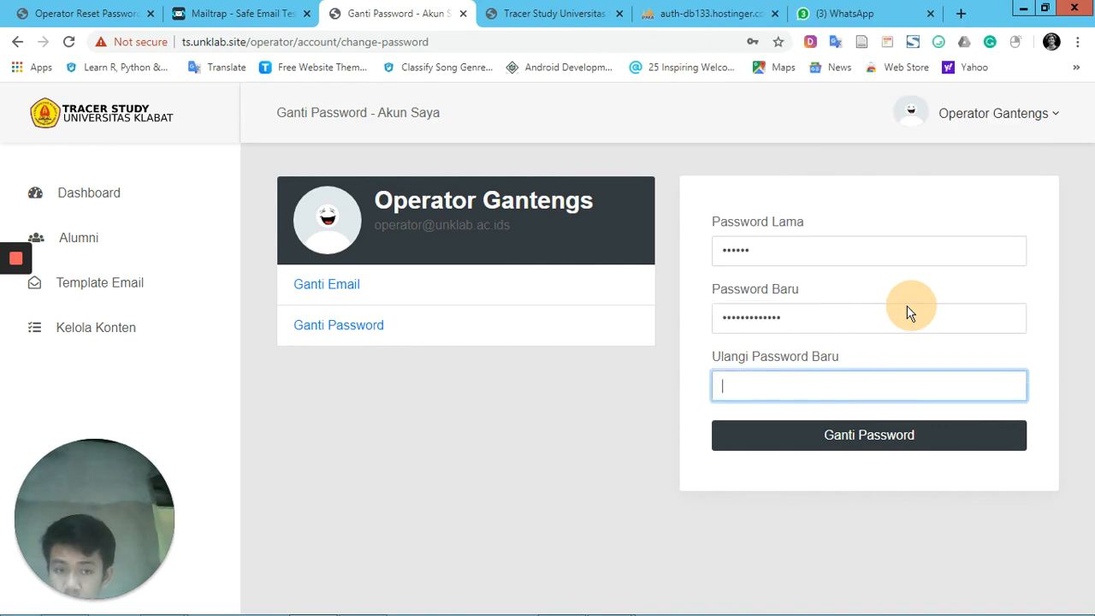
{"action": "type", "text": "12345"}
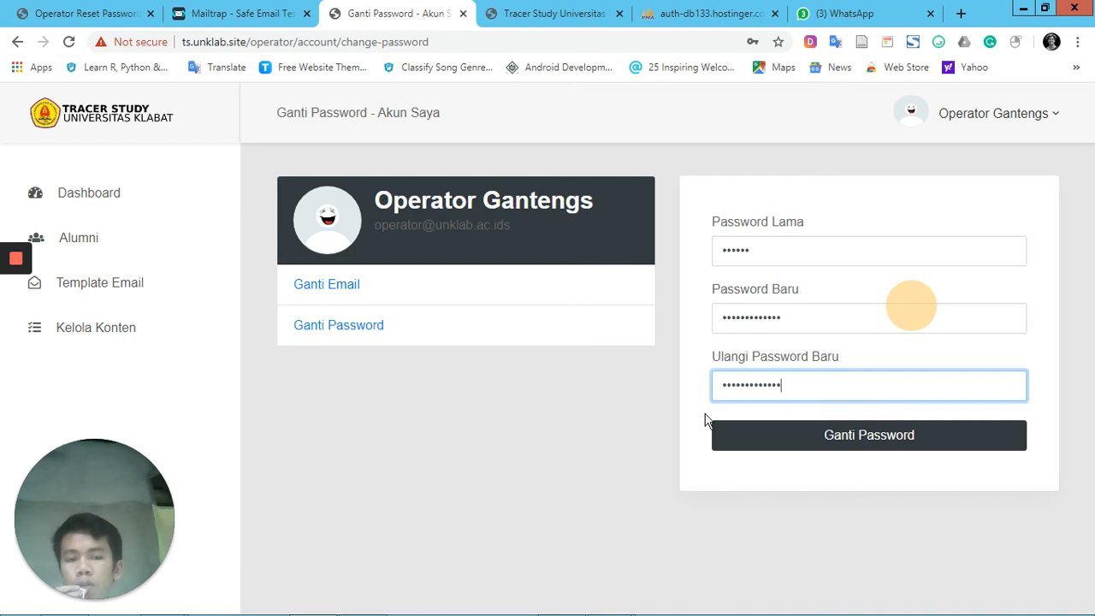
{"action": "left_click", "coordinate": [836, 438]}
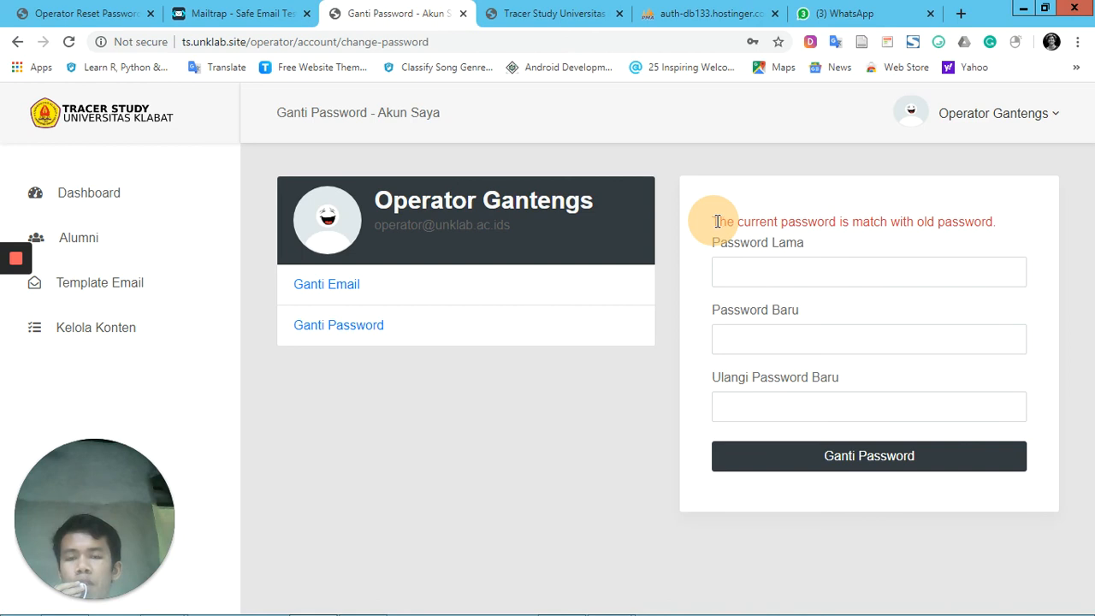
Read the message above the password form and check which field it concerns
{"action": "left_click_drag", "start_coordinate": [717, 221], "coordinate": [935, 240]}
{"action": "left_click", "coordinate": [1052, 227]}
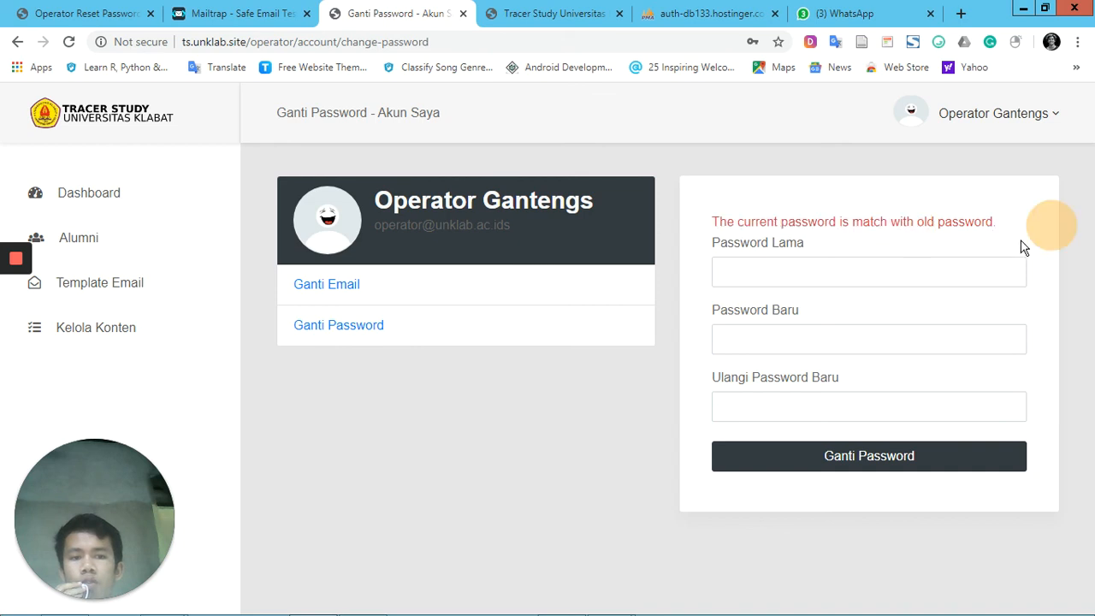
{"action": "left_click", "coordinate": [947, 273]}
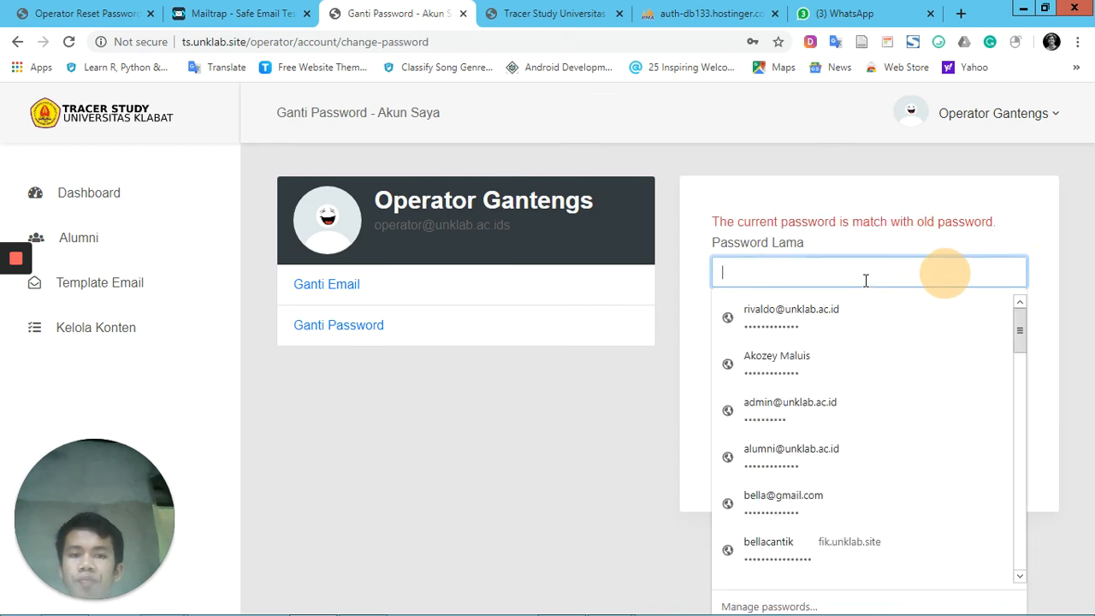
{"action": "left_click", "coordinate": [863, 246]}
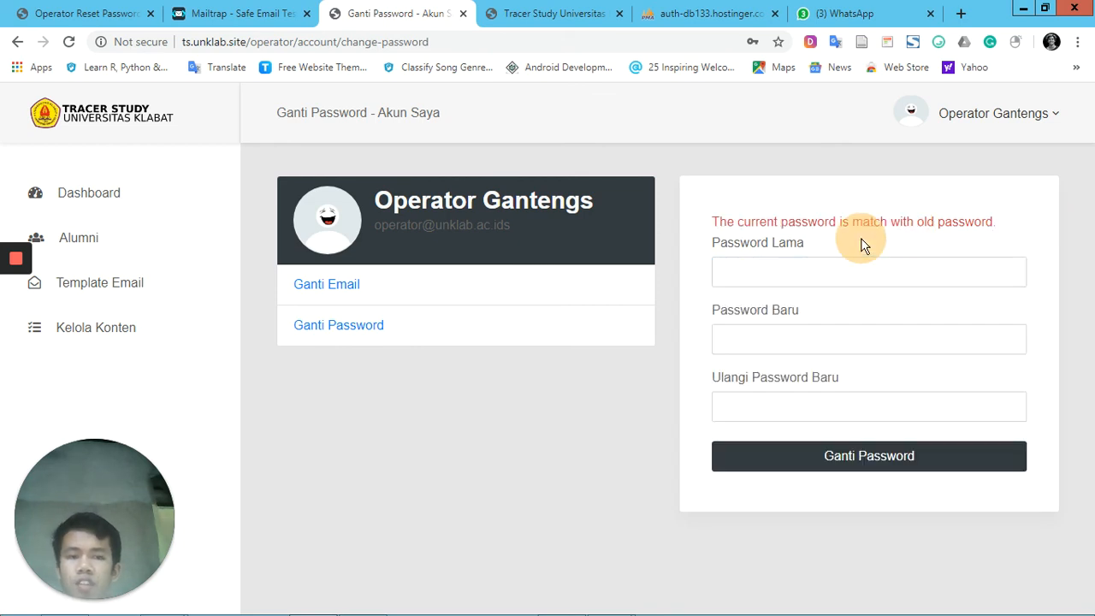
{"action": "left_click", "coordinate": [808, 272]}
{"action": "left_click", "coordinate": [1043, 236]}
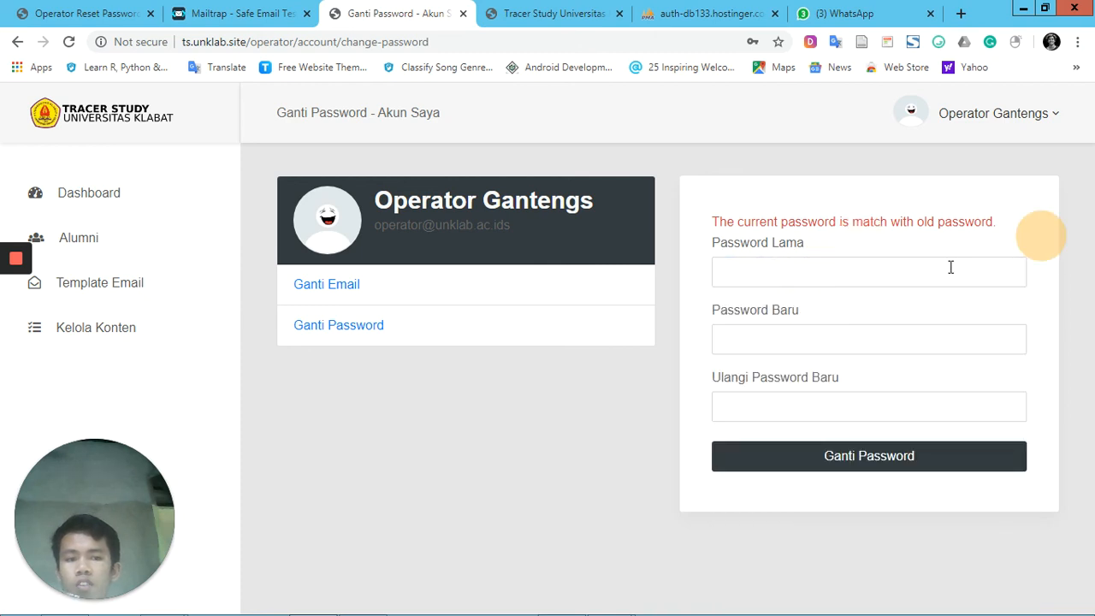
Try to change the account password by entering Password Lama and two non-matching values in Password Baru and Ulangi Password Baru, then submit the form
{"action": "left_click", "coordinate": [950, 270]}
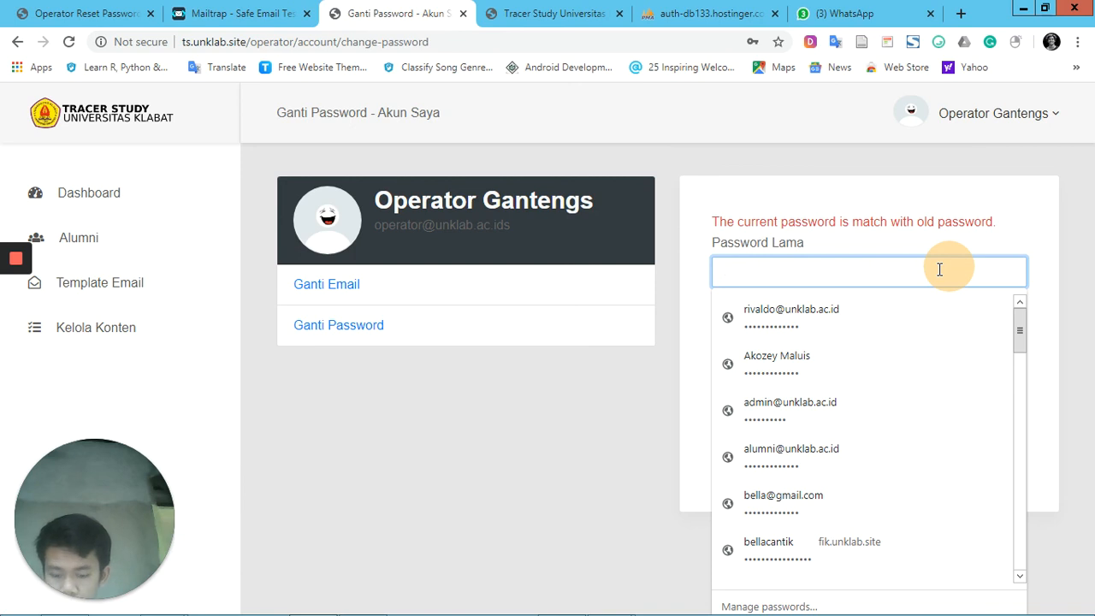
{"action": "type", "text": "••"}
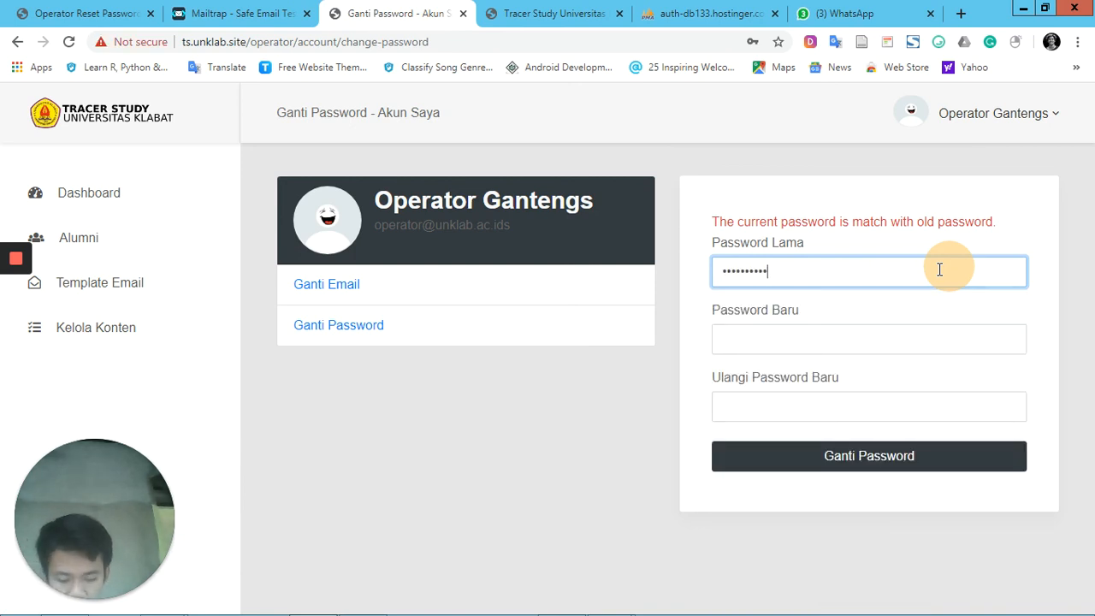
{"action": "left_click", "coordinate": [869, 341]}
{"action": "type", "text": "•"}
{"action": "type", "text": "••"}
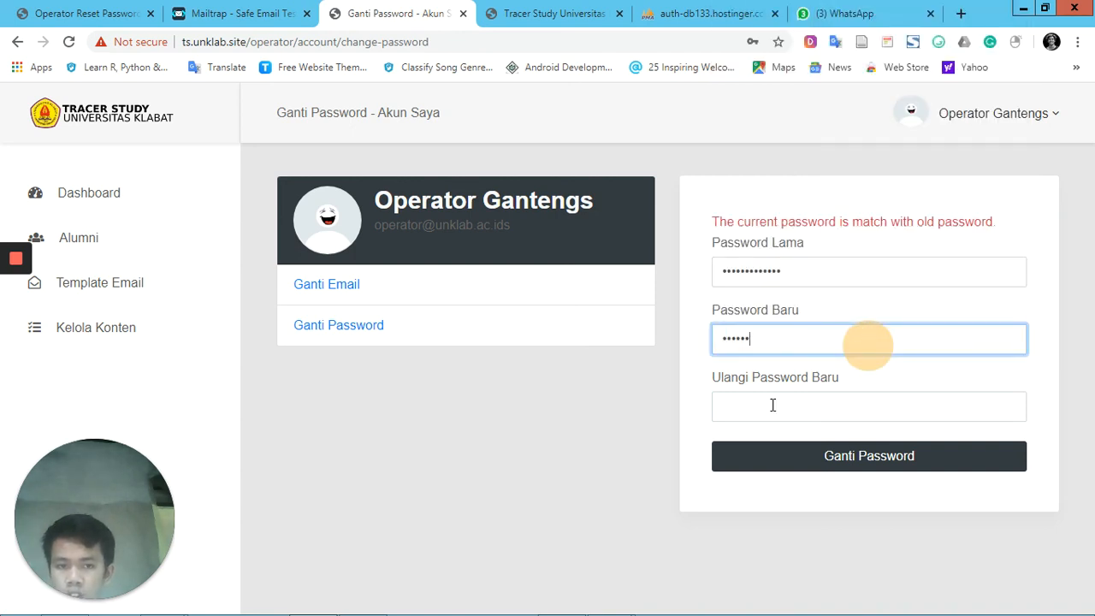
{"action": "left_click", "coordinate": [772, 405]}
{"action": "type", "text": "•••••••••"}
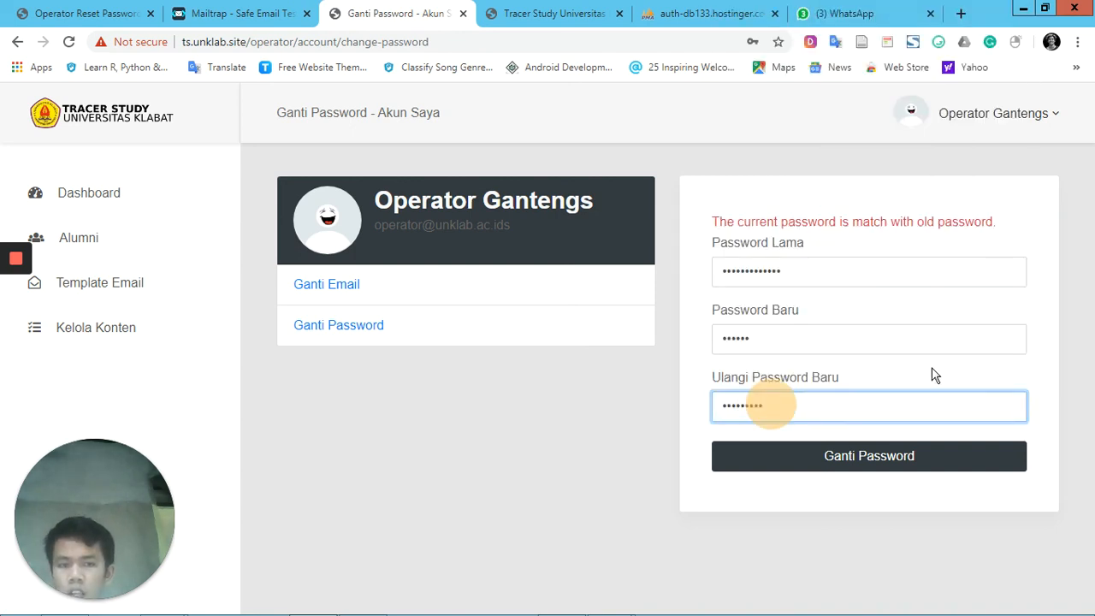
{"action": "left_click", "coordinate": [941, 460]}
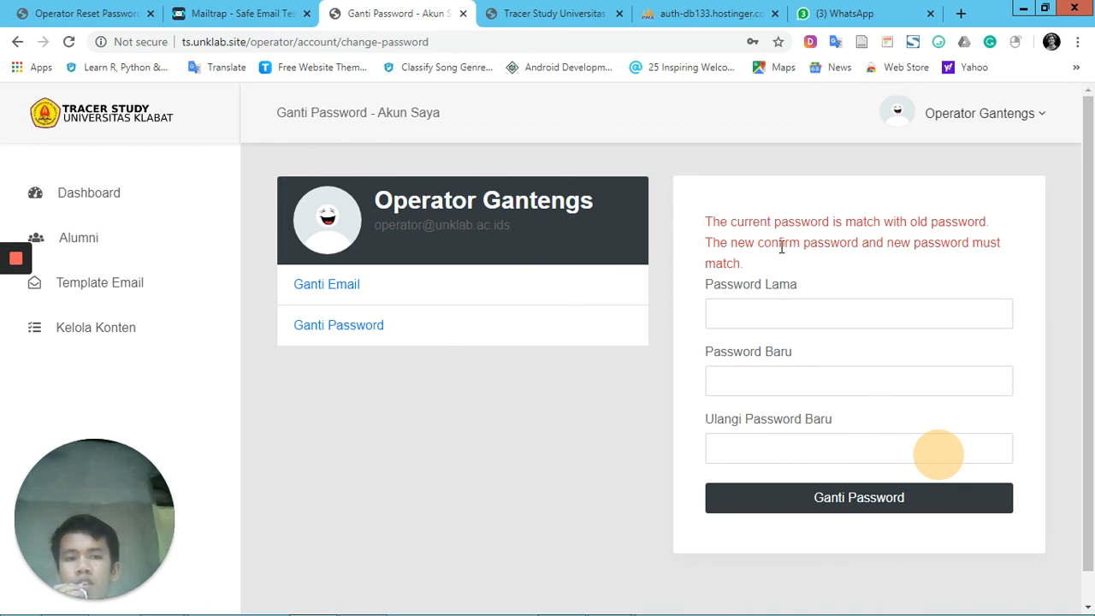
Try the password change again with matching entries in Password Baru and Ulangi Password Baru, and decline the browser's offer to update the saved password
{"action": "left_click", "coordinate": [788, 321]}
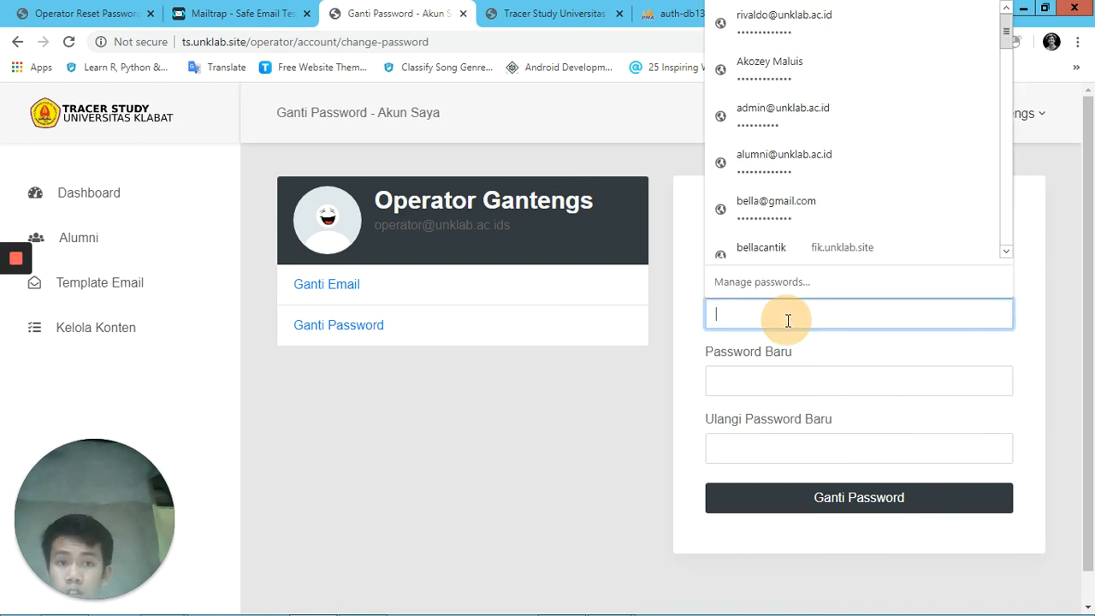
{"action": "type", "text": "••"}
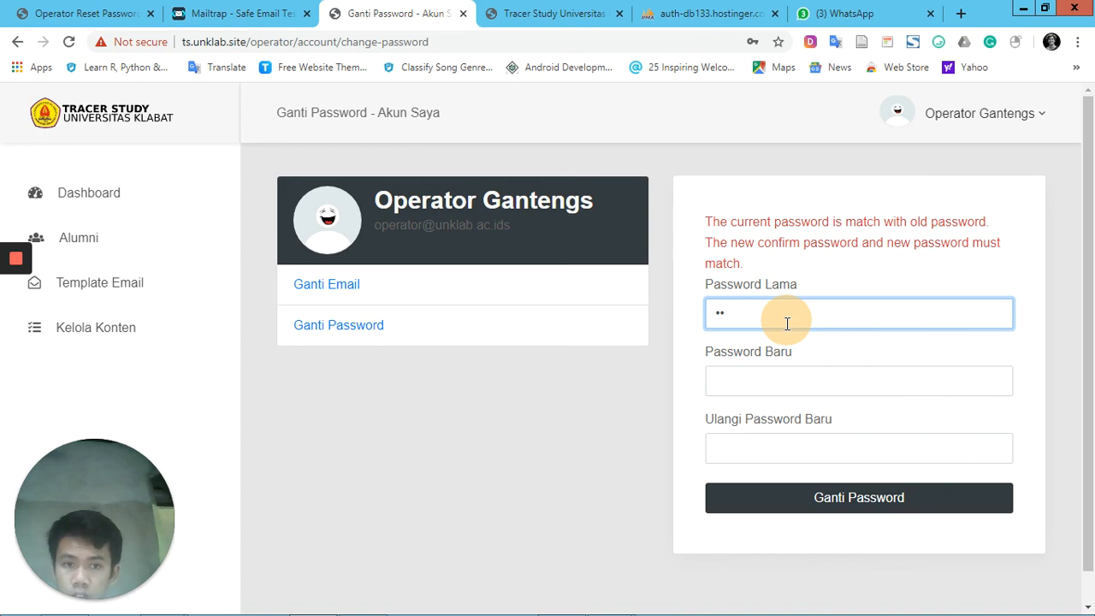
{"action": "key", "text": "BackSpace"}
{"action": "key", "text": "BackSpace"}
{"action": "type", "text": "•"}
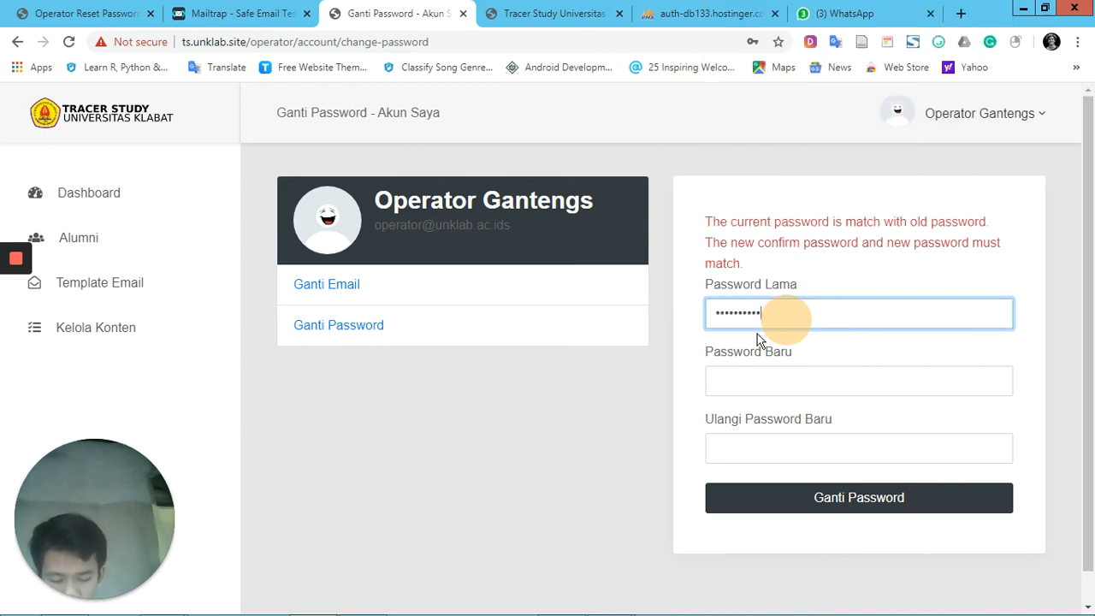
{"action": "type", "text": "•"}
{"action": "key", "text": "Tab"}
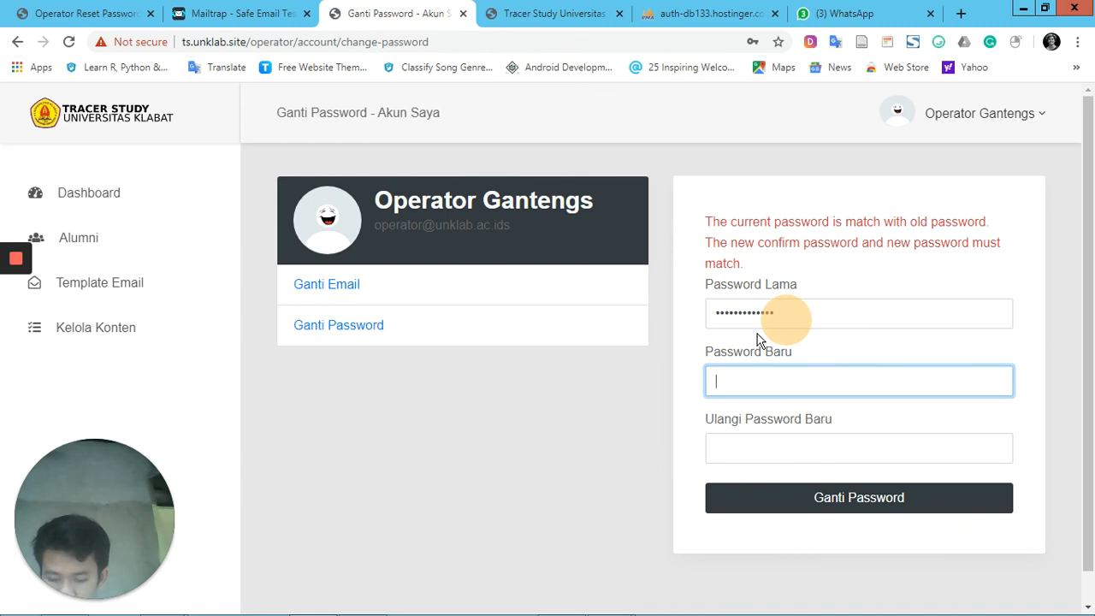
{"action": "type", "text": "••••••••••••"}
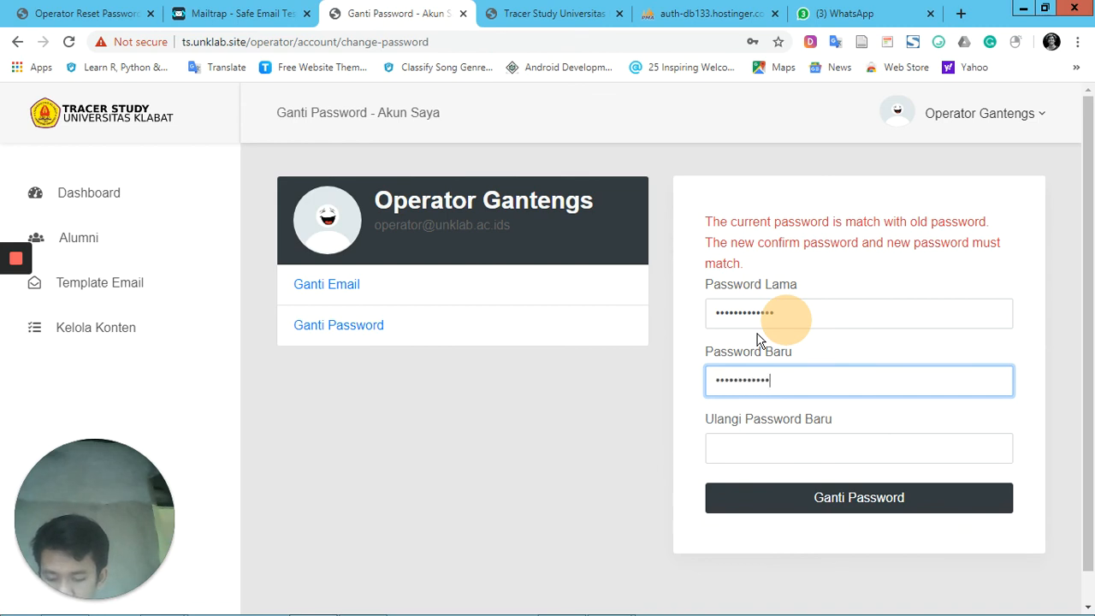
{"action": "key", "text": "Tab"}
{"action": "type", "text": "••••••"}
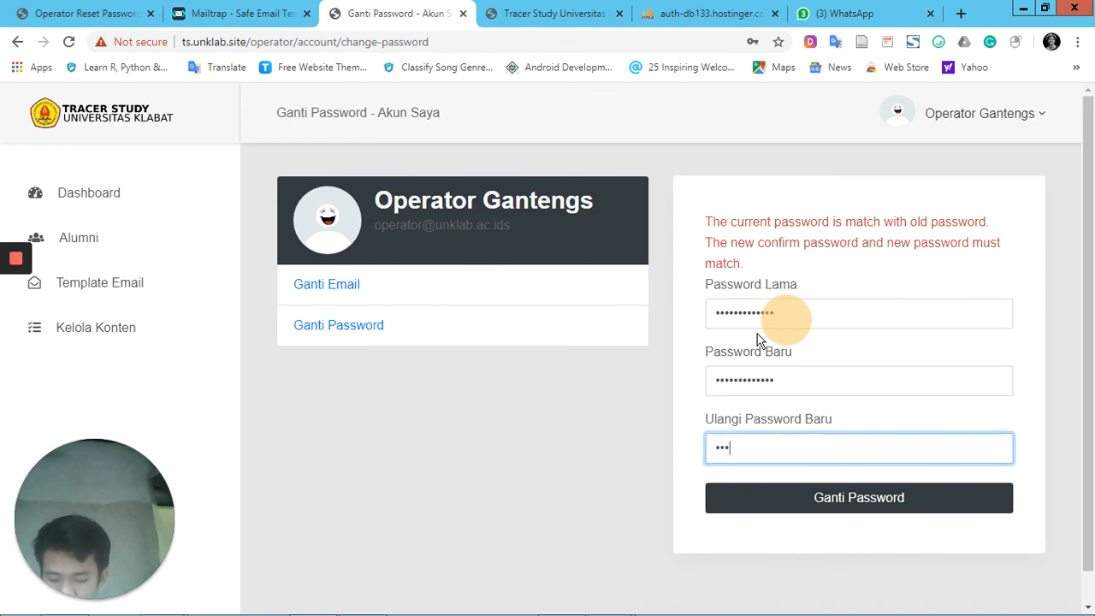
{"action": "type", "text": "•••••••"}
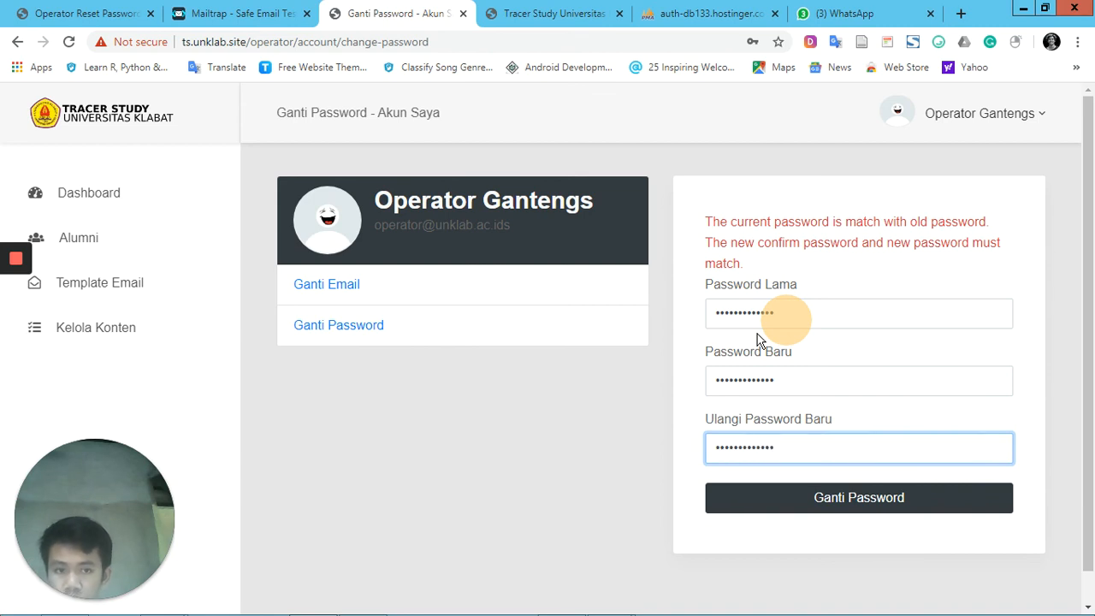
{"action": "left_click", "coordinate": [1052, 308]}
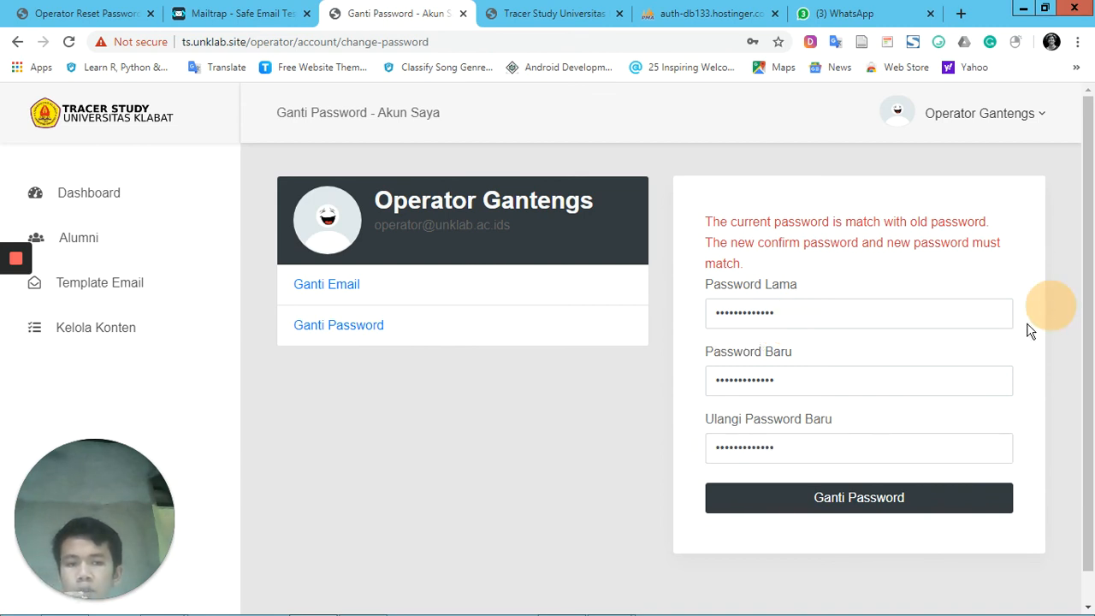
{"action": "left_click", "coordinate": [955, 504]}
{"action": "left_click", "coordinate": [953, 501]}
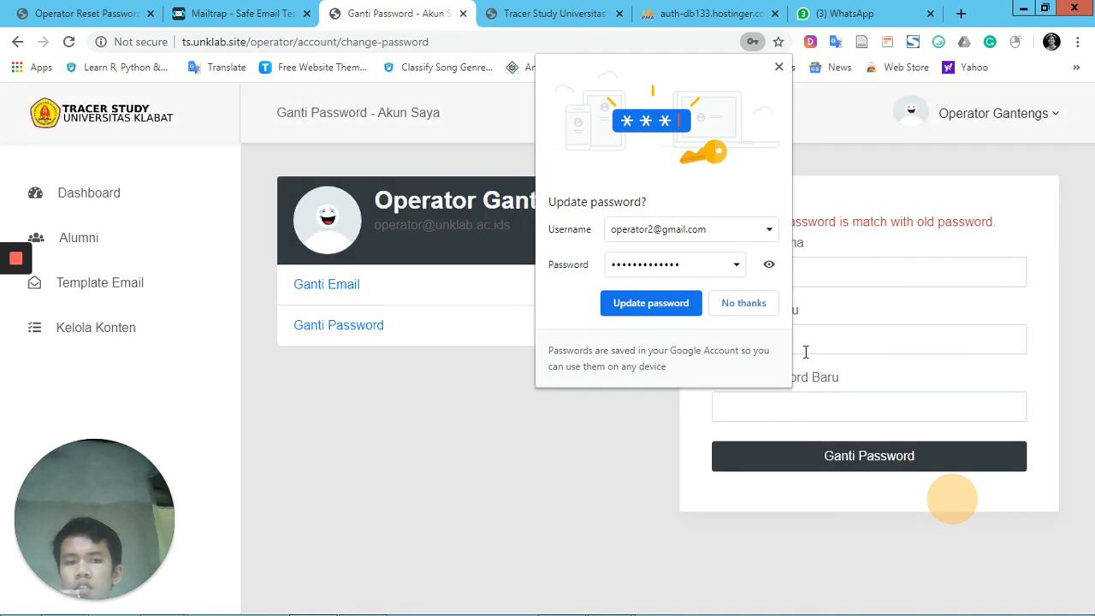
{"action": "left_click", "coordinate": [744, 305]}
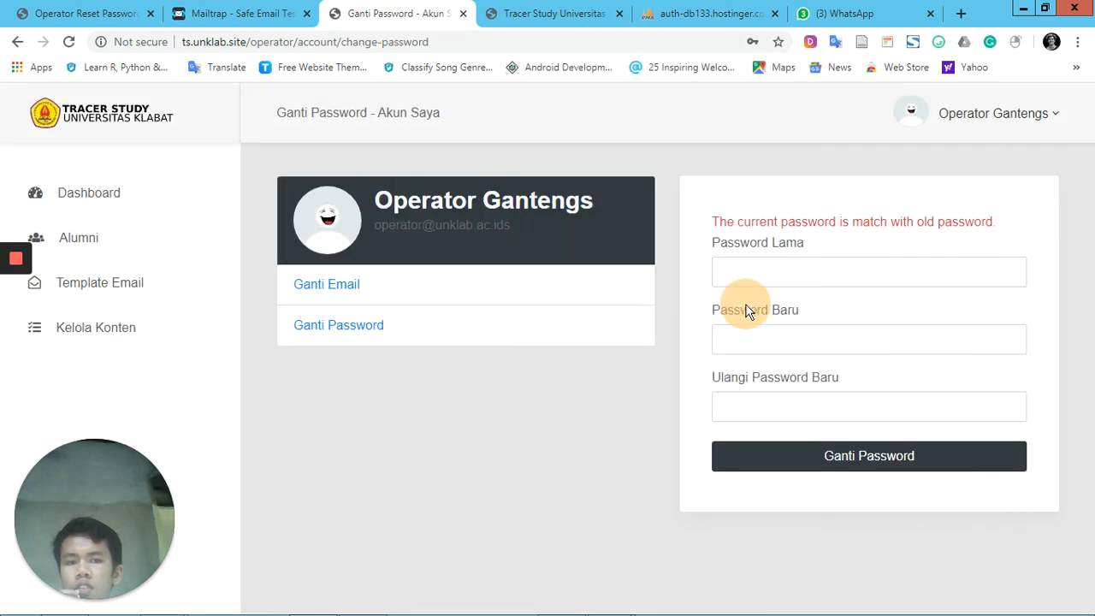
Change the account password by filling in Password Lama, Password Baru and Ulangi Password Baru, submit it, and update the password saved in the browser
{"action": "left_click", "coordinate": [799, 271]}
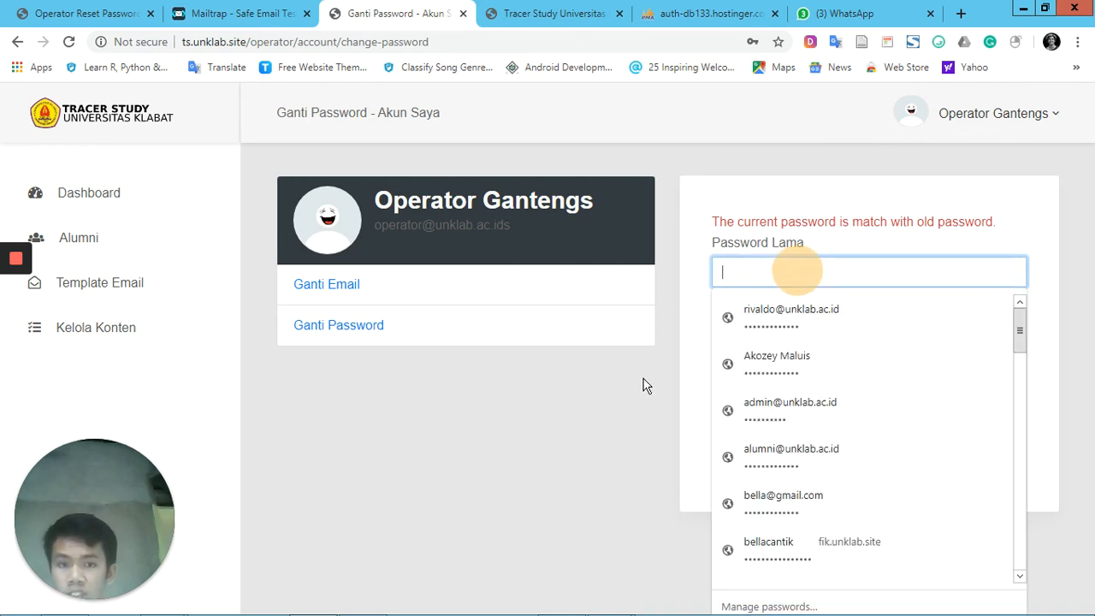
{"action": "type", "text": "1234"}
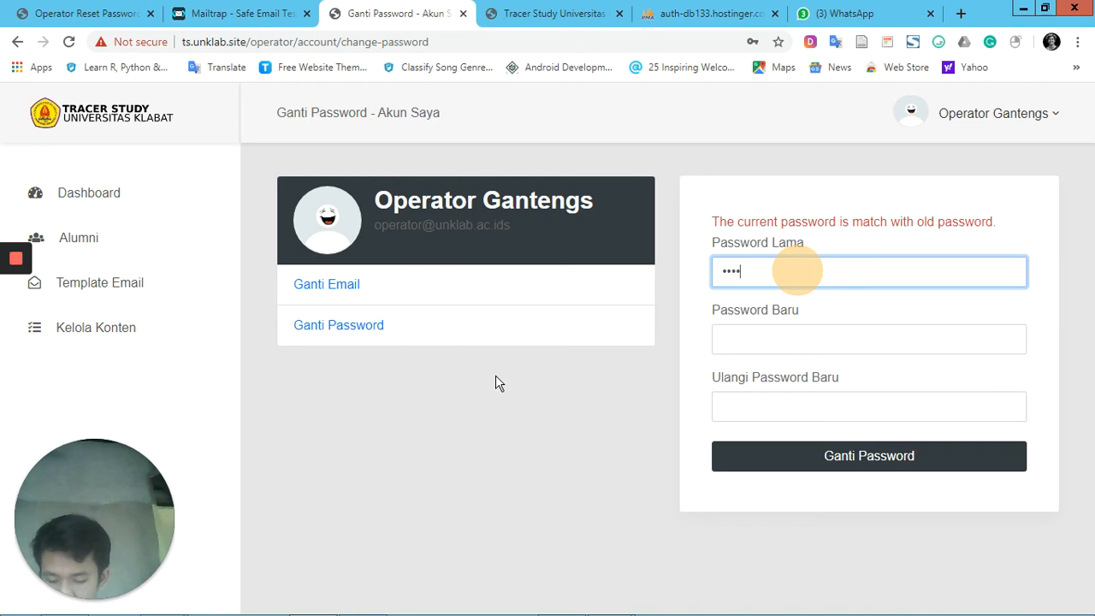
{"action": "type", "text": "567890123"}
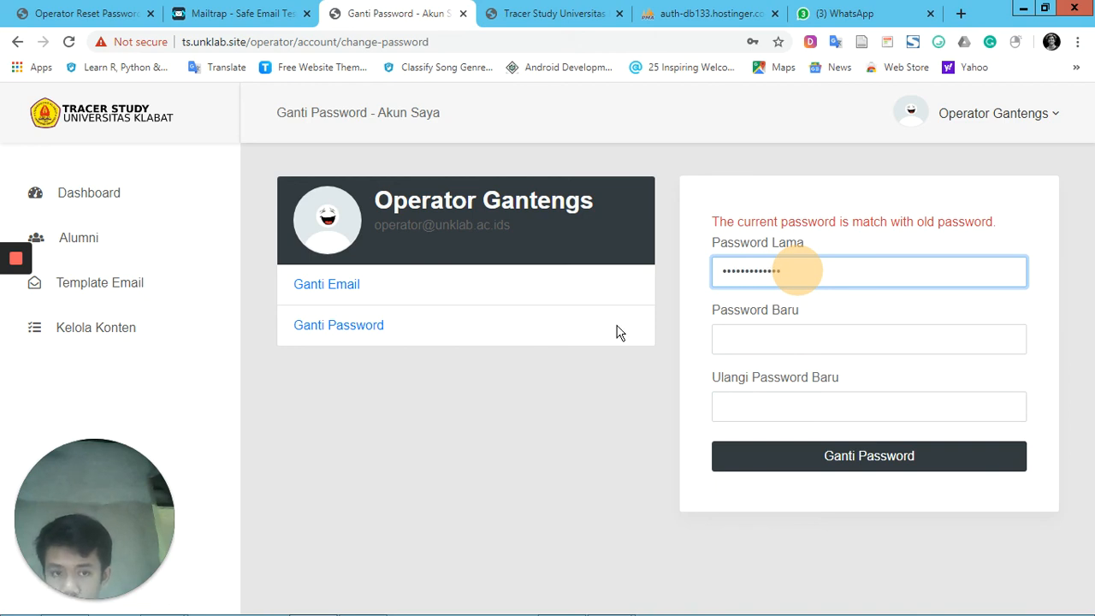
{"action": "left_click", "coordinate": [765, 332]}
{"action": "type", "text": "1234"}
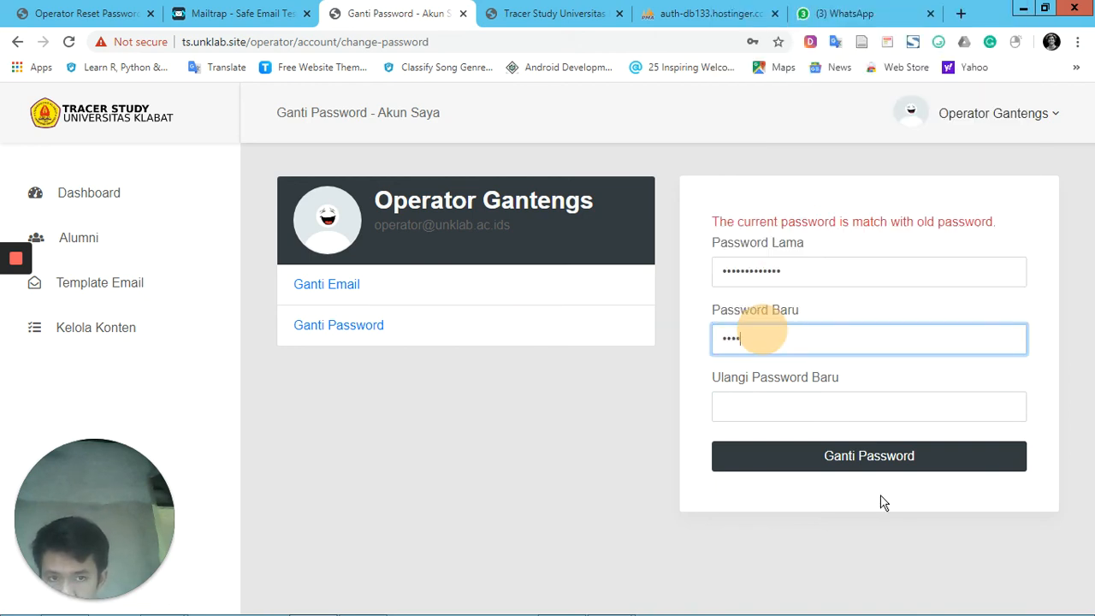
{"action": "type", "text": "567890123"}
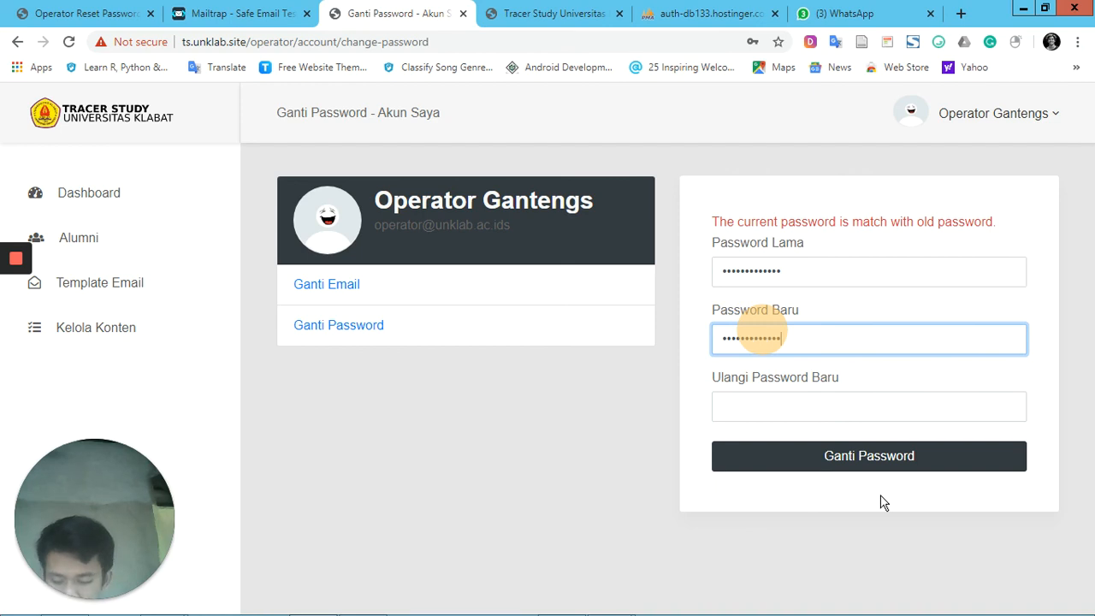
{"action": "key", "text": "Tab"}
{"action": "type", "text": "12345678"}
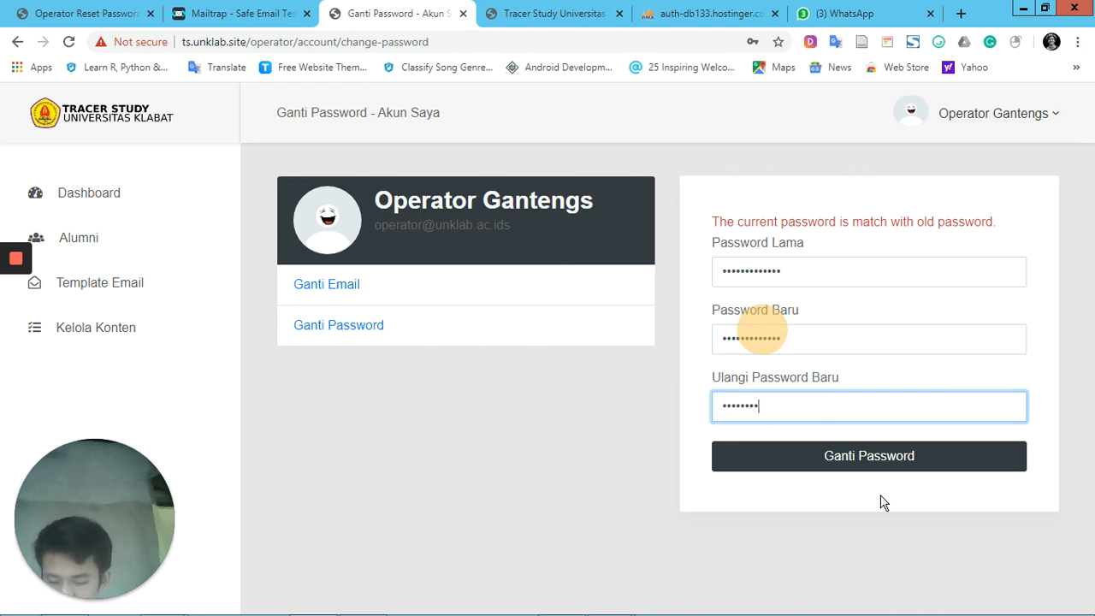
{"action": "type", "text": "90123"}
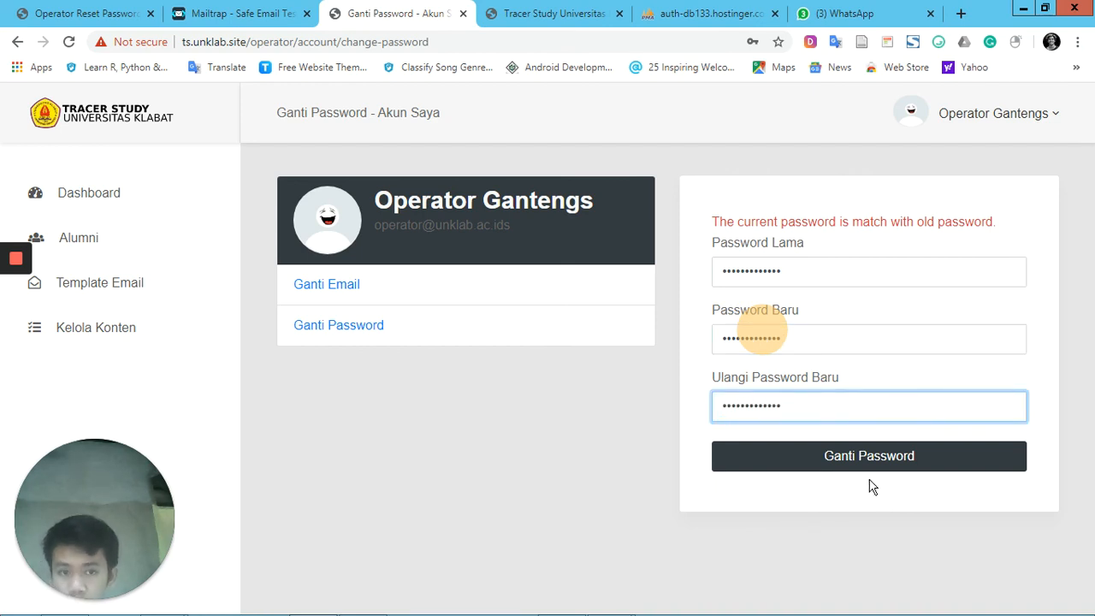
{"action": "left_click", "coordinate": [869, 470]}
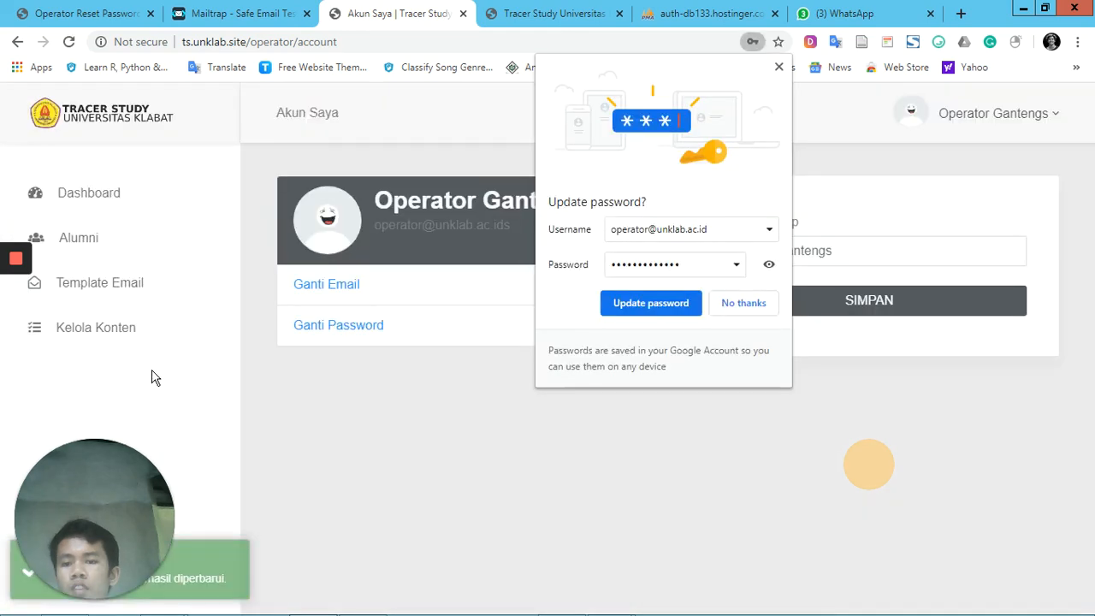
{"action": "left_click", "coordinate": [689, 304]}
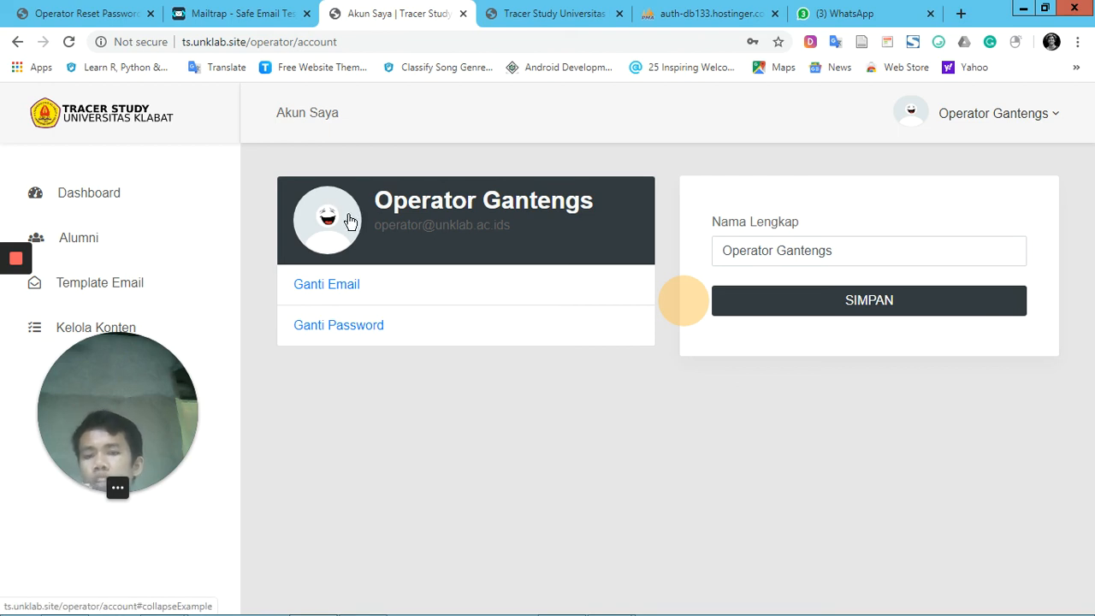
Upload the image "unnamed" from the Downloads folder as the operator account's profile photo
{"action": "left_click", "coordinate": [350, 222]}
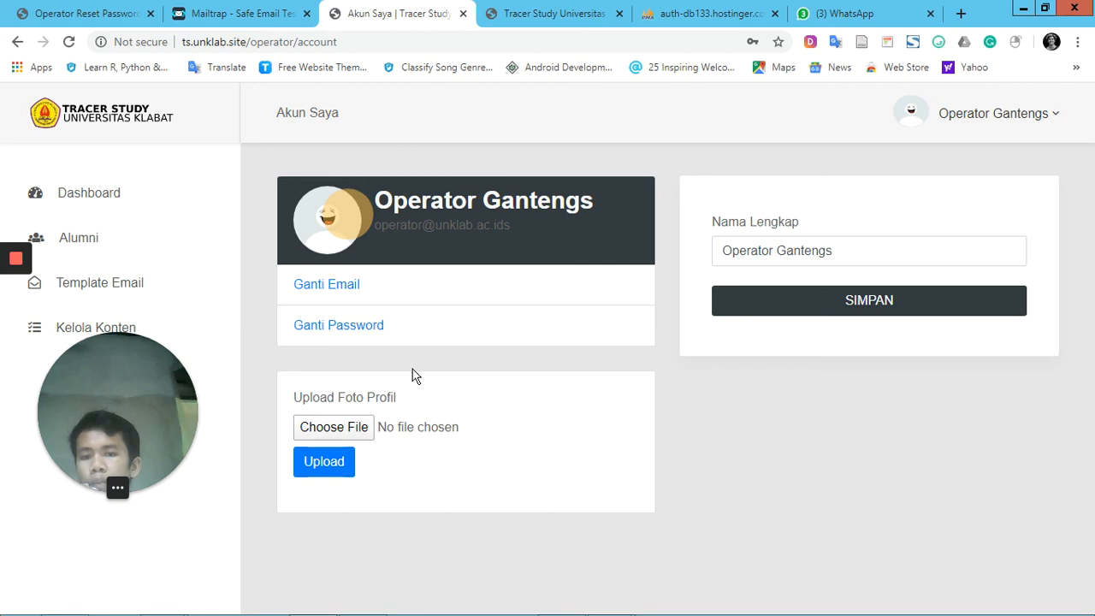
{"action": "left_click", "coordinate": [364, 428]}
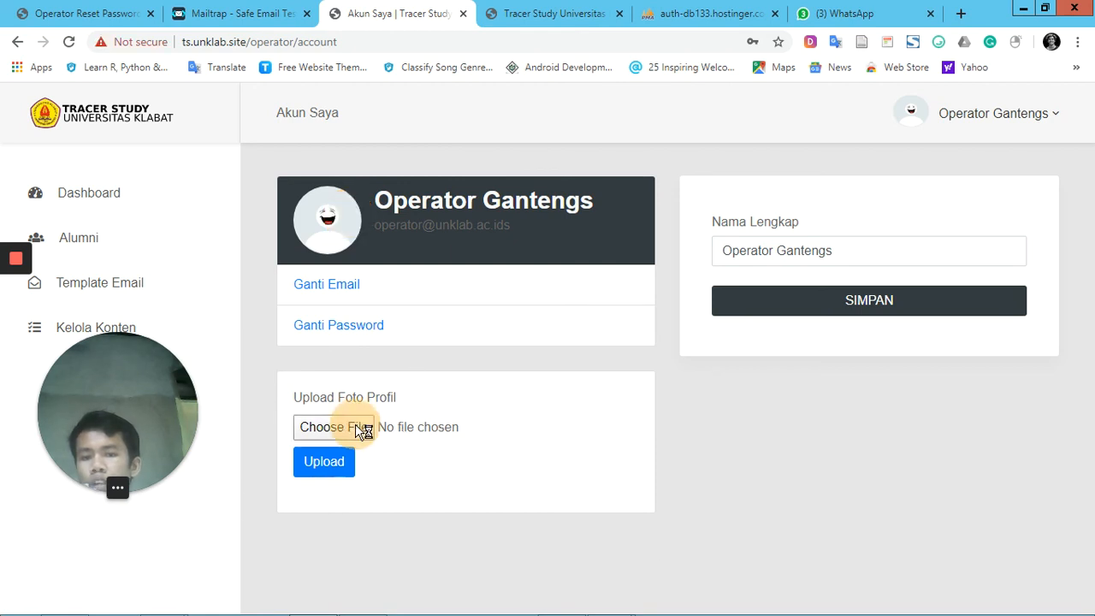
{"action": "left_click", "coordinate": [421, 426]}
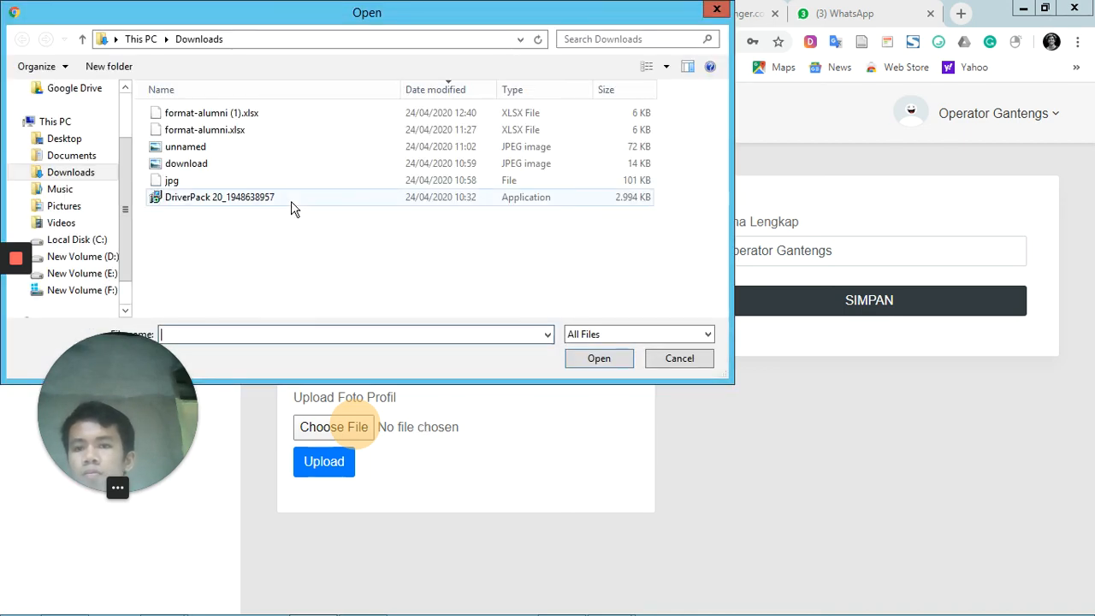
{"action": "double_click", "coordinate": [275, 152]}
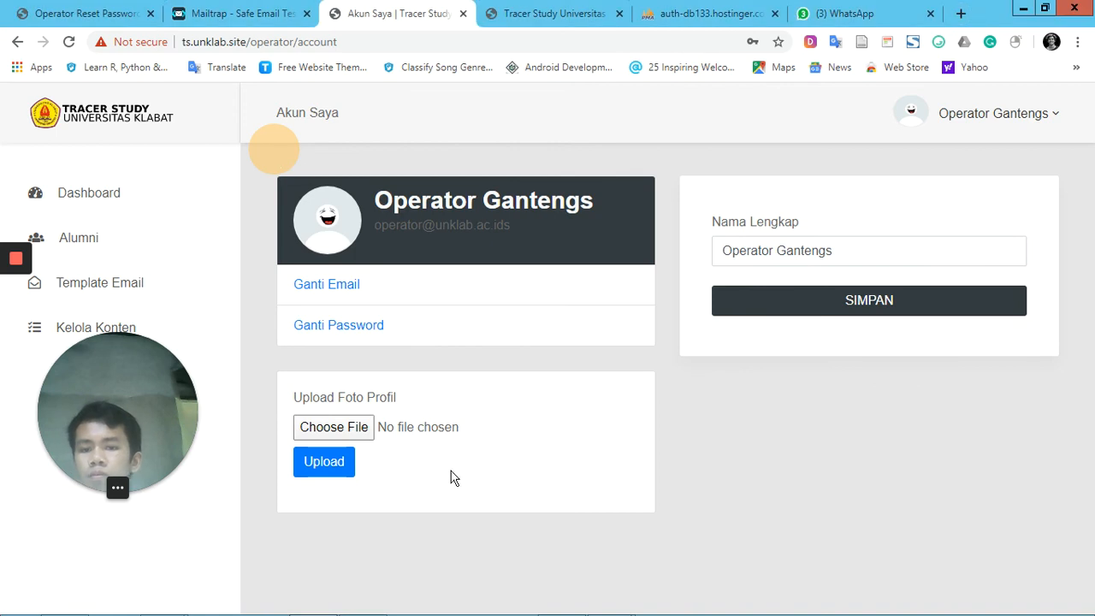
{"action": "left_click", "coordinate": [347, 471]}
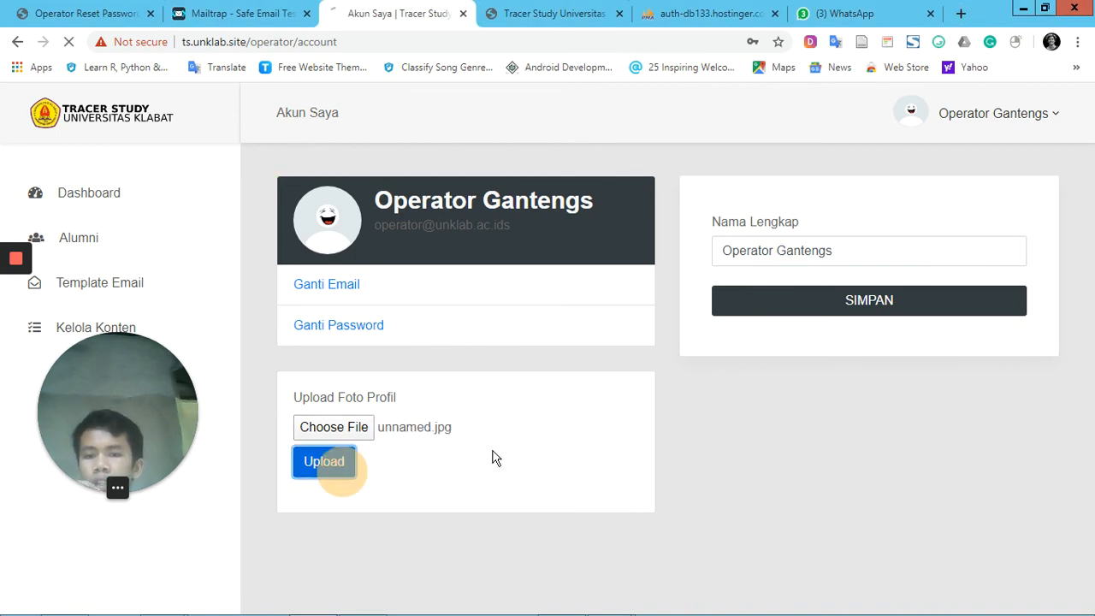